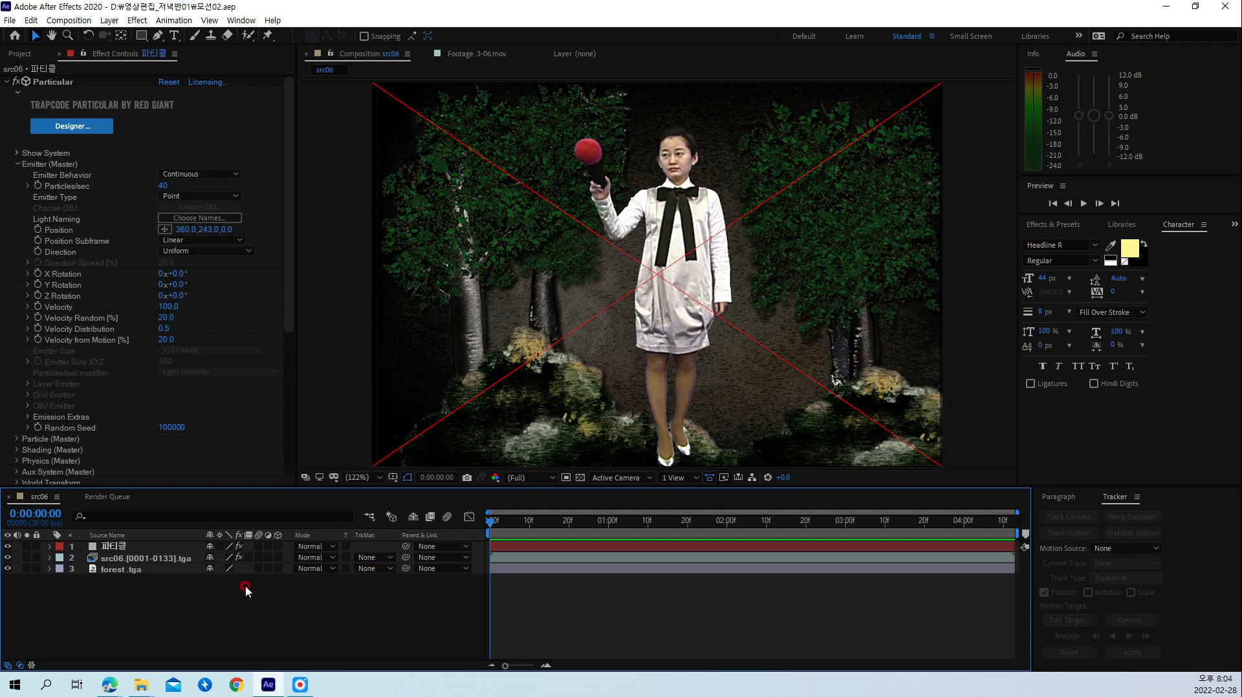
Step: Start motion tracking on the src06.[0001-0133].tga layer
click(148, 560)
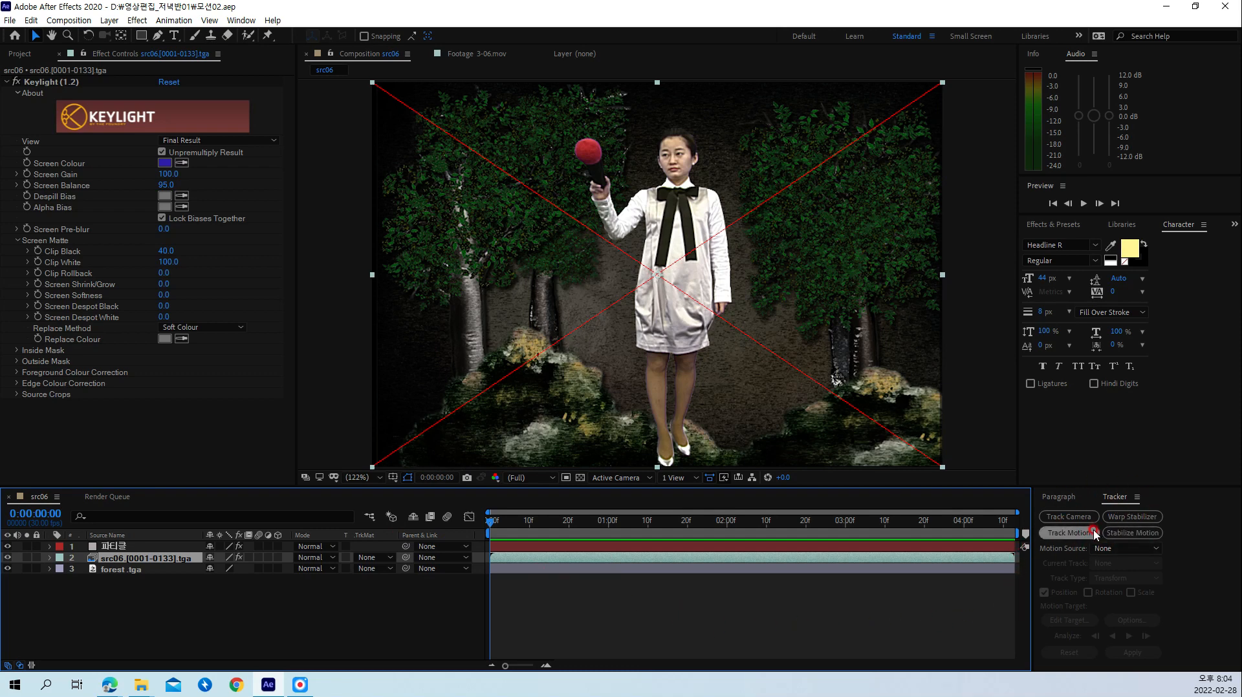
drag(1025, 473, 1174, 560)
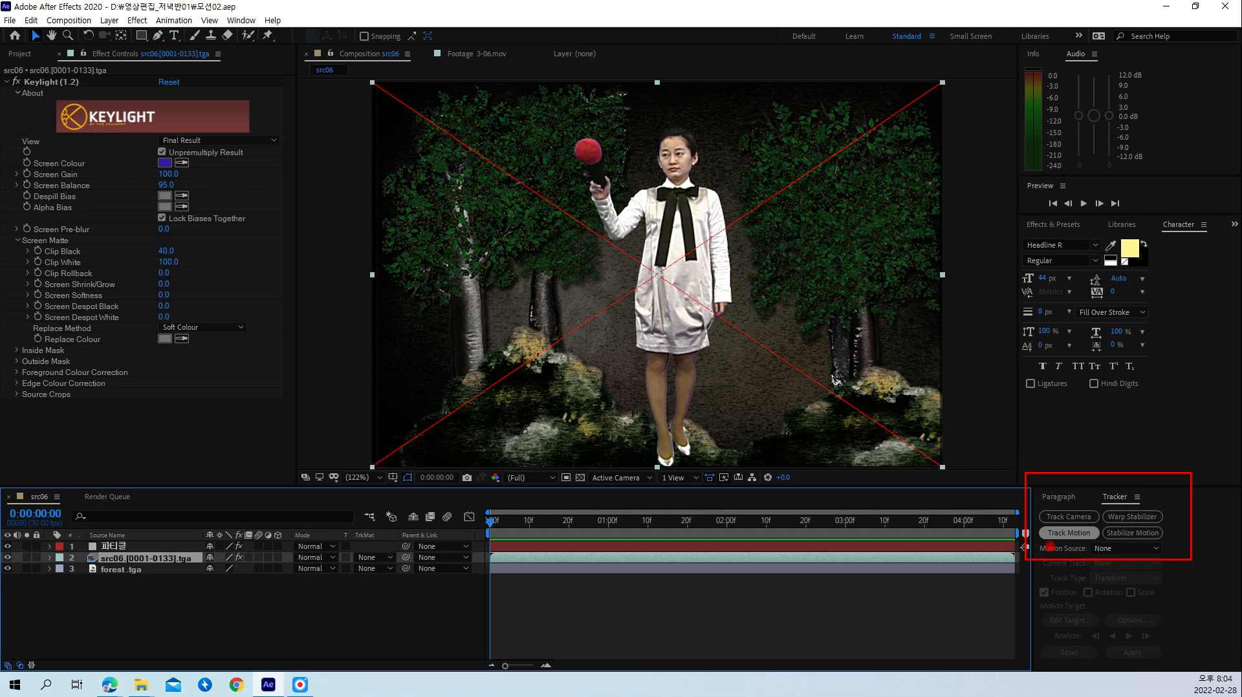
mouse_move(1051, 522)
mouse_down()
mouse_move(1067, 539)
mouse_move(1090, 521)
mouse_move(1057, 536)
mouse_move(1100, 517)
mouse_up()
click(1069, 533)
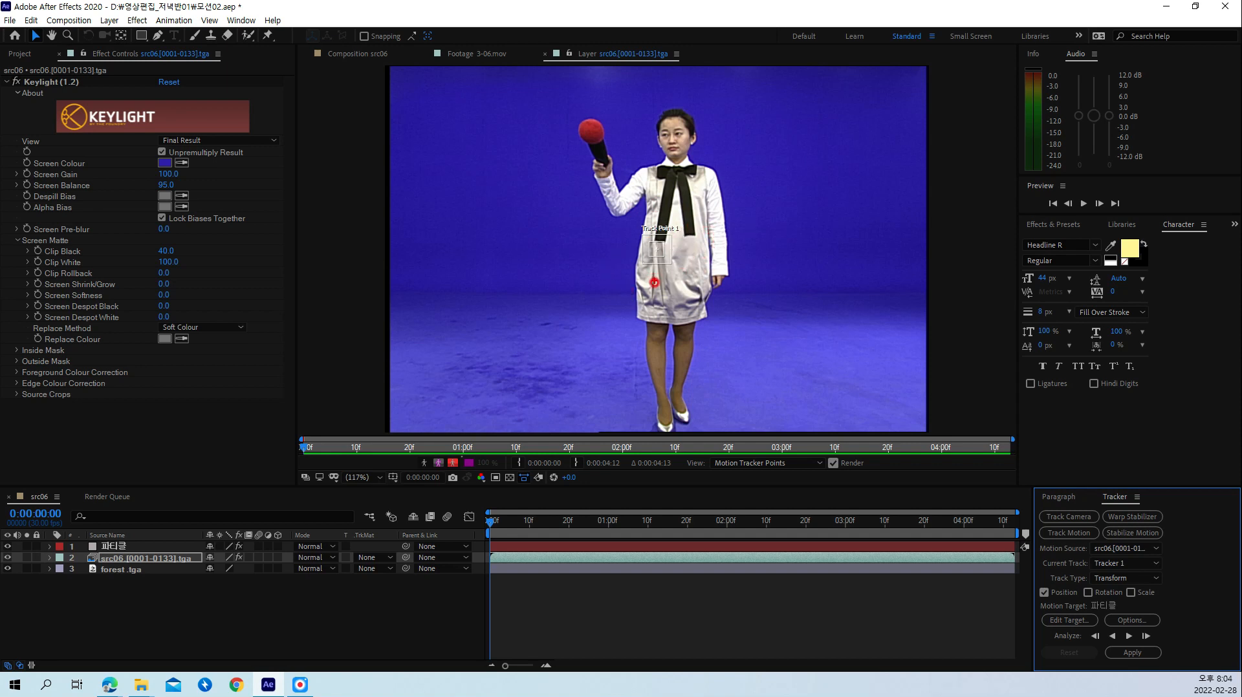
Step: Place Track Point 1 over the red ball on the tip of the microphone
mouse_move(660, 280)
mouse_down()
mouse_move(619, 270)
mouse_move(613, 238)
mouse_move(663, 218)
mouse_move(696, 229)
mouse_move(702, 264)
mouse_move(669, 285)
mouse_move(632, 280)
mouse_move(619, 244)
mouse_move(649, 217)
mouse_move(684, 270)
mouse_move(632, 268)
mouse_move(672, 210)
mouse_move(693, 241)
mouse_move(668, 276)
mouse_move(643, 279)
mouse_move(541, 231)
mouse_up()
right_click(666, 266)
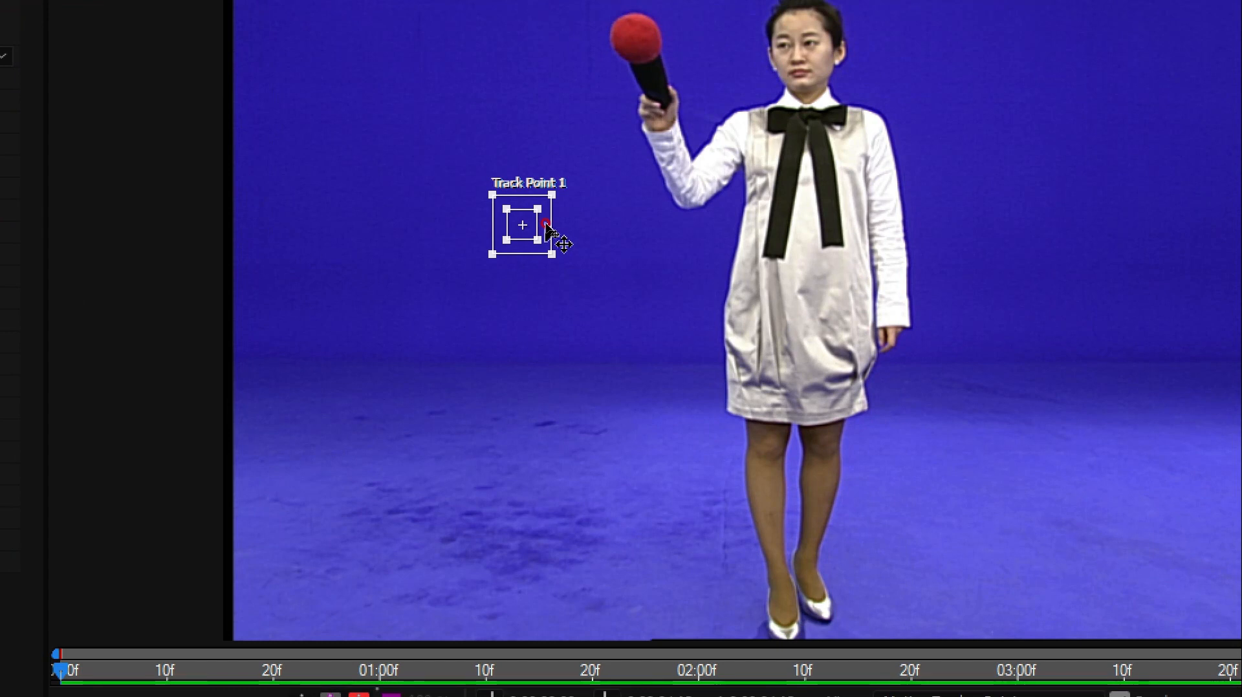
drag(547, 226, 647, 80)
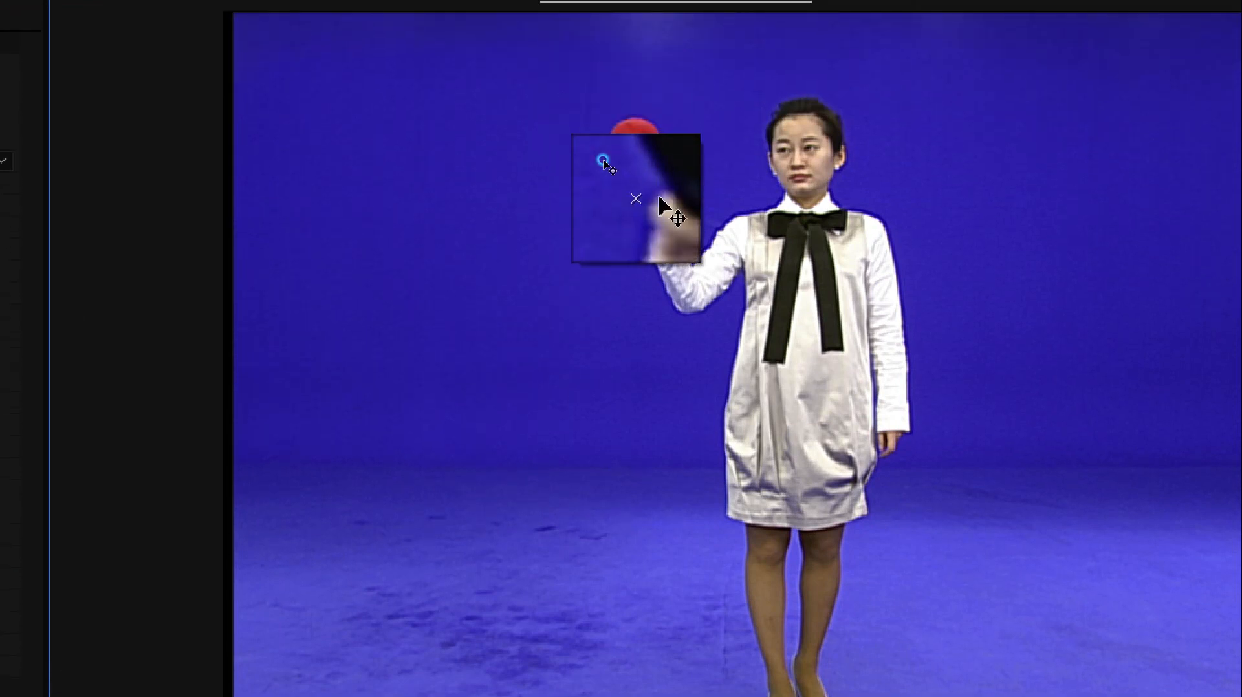
drag(645, 179, 640, 127)
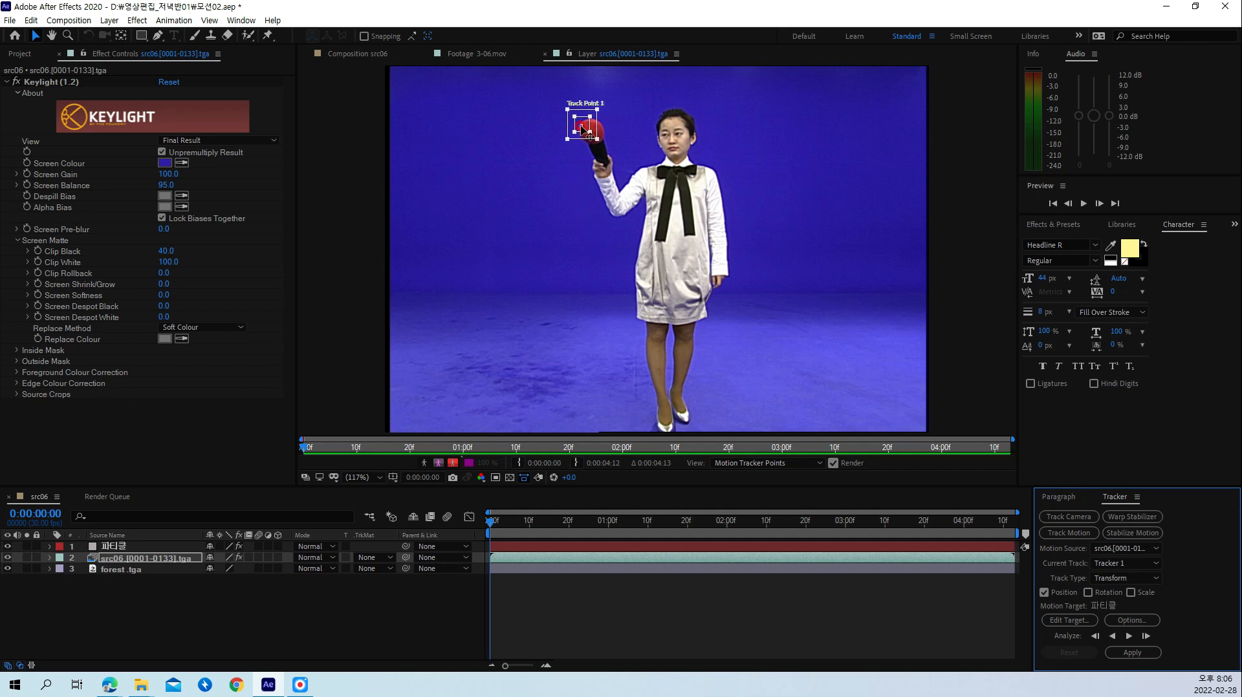
Step: Confirm the 파티클 layer as the motion target and dock the Tracker panel beside Effects & Presets
click(1073, 623)
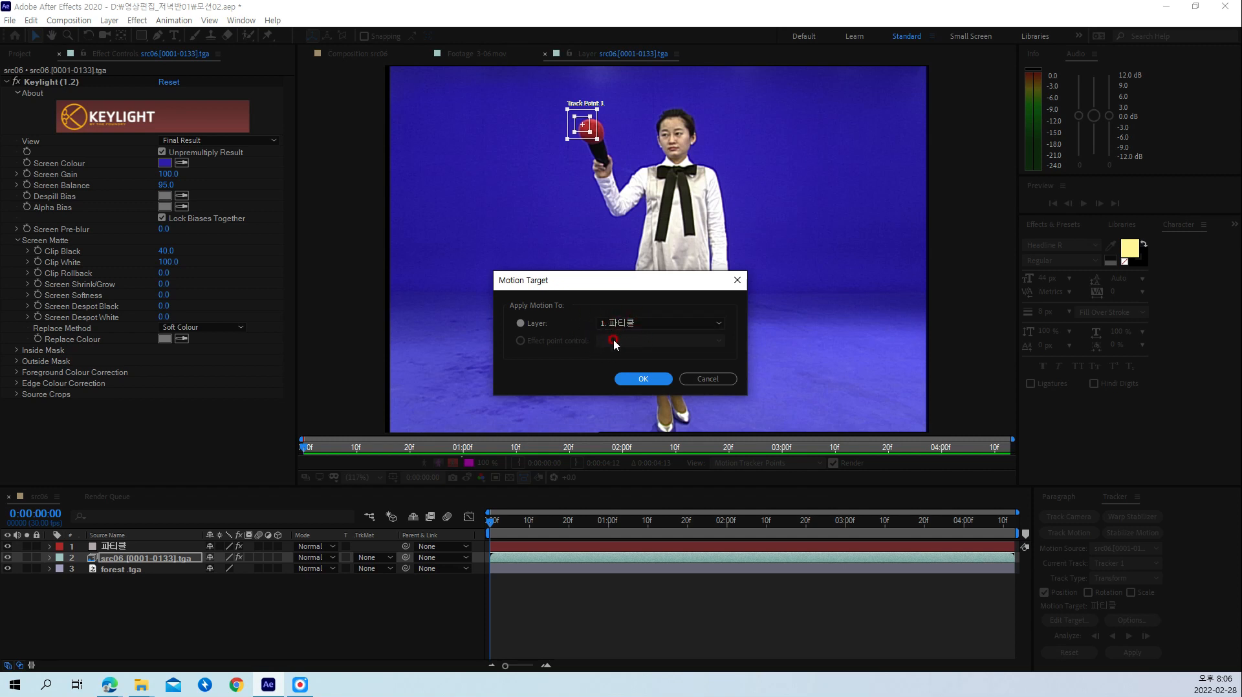
click(643, 380)
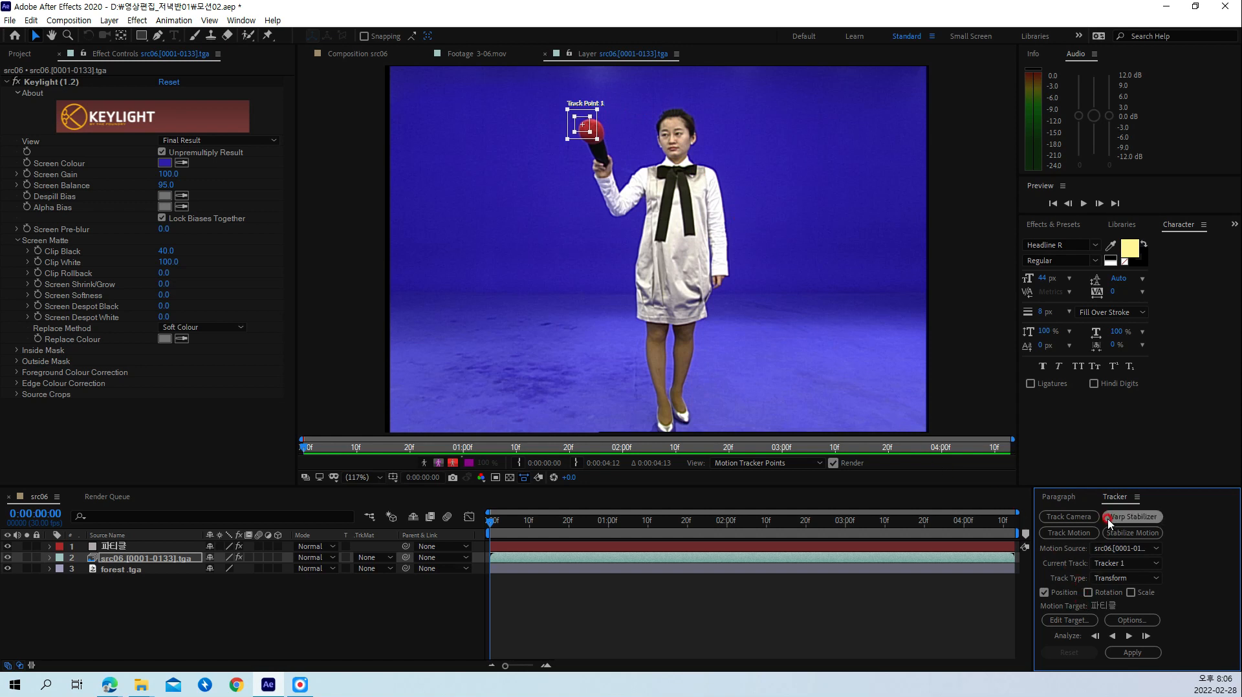
drag(1102, 503, 1121, 249)
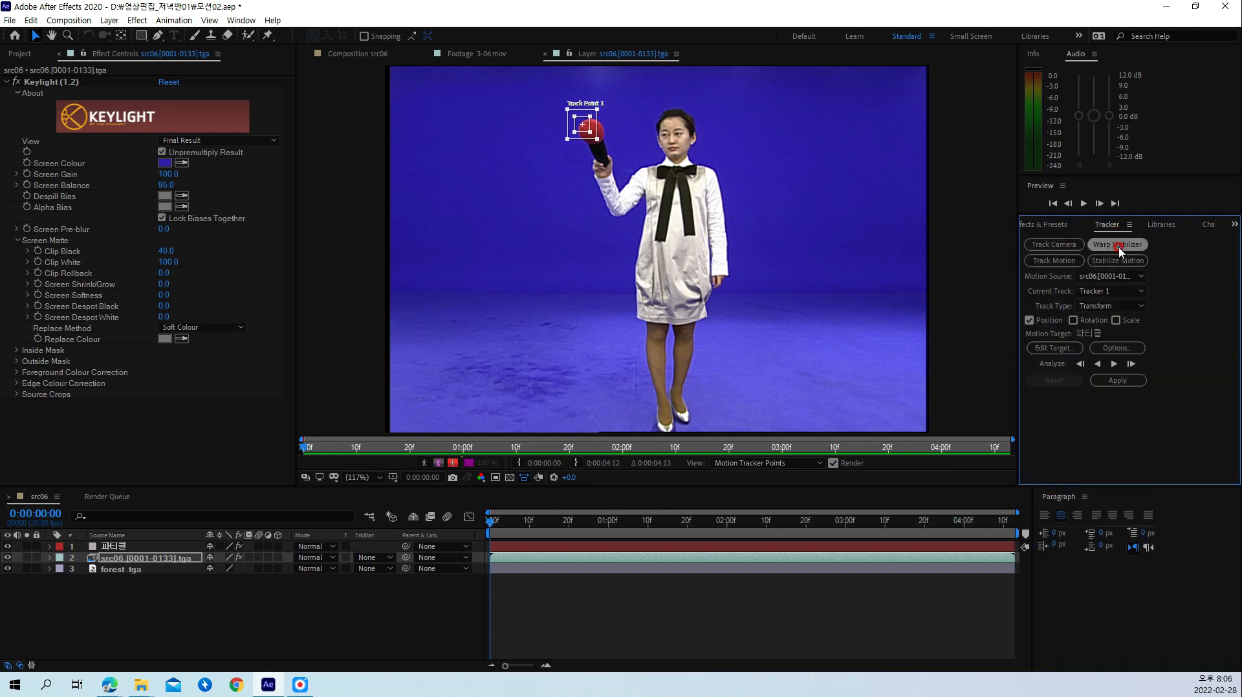
Step: Try analyzing the track point's motion forward through the clip, and undo the analysis
click(1114, 365)
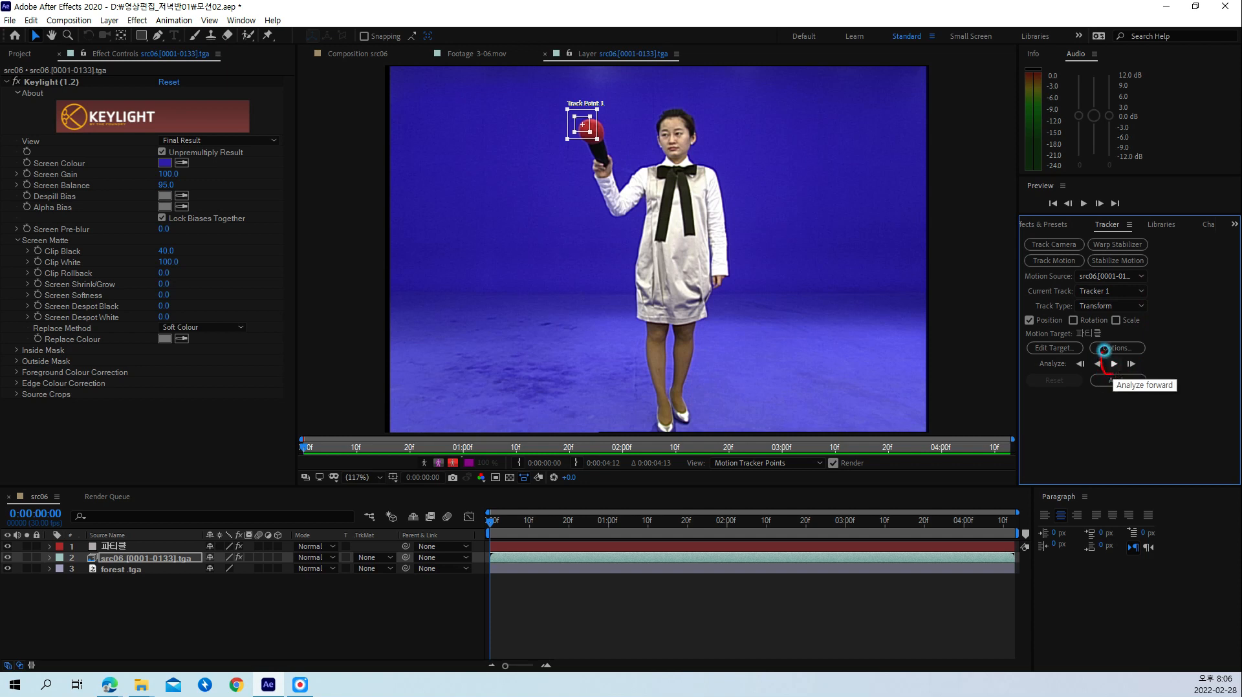
click(1114, 365)
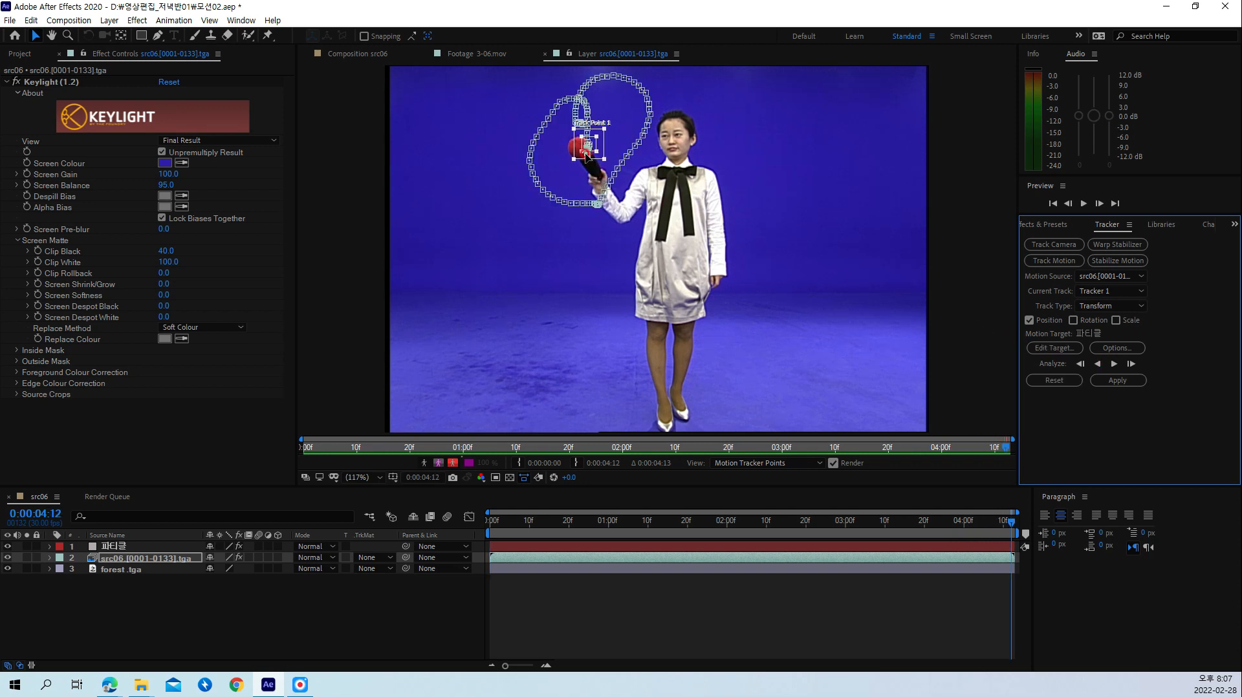
key(ctrl+z)
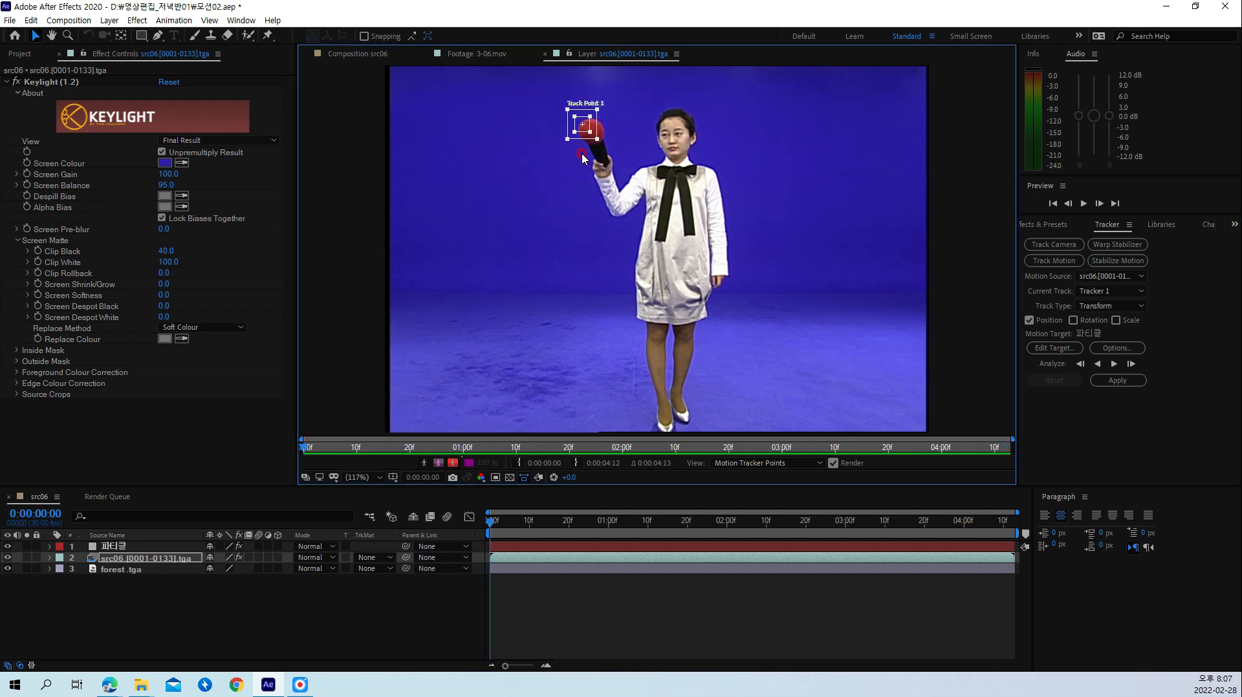
Step: Shift Track Point 1 slightly toward the red ball's lower-left edge and analyze the motion forward
drag(581, 137, 582, 140)
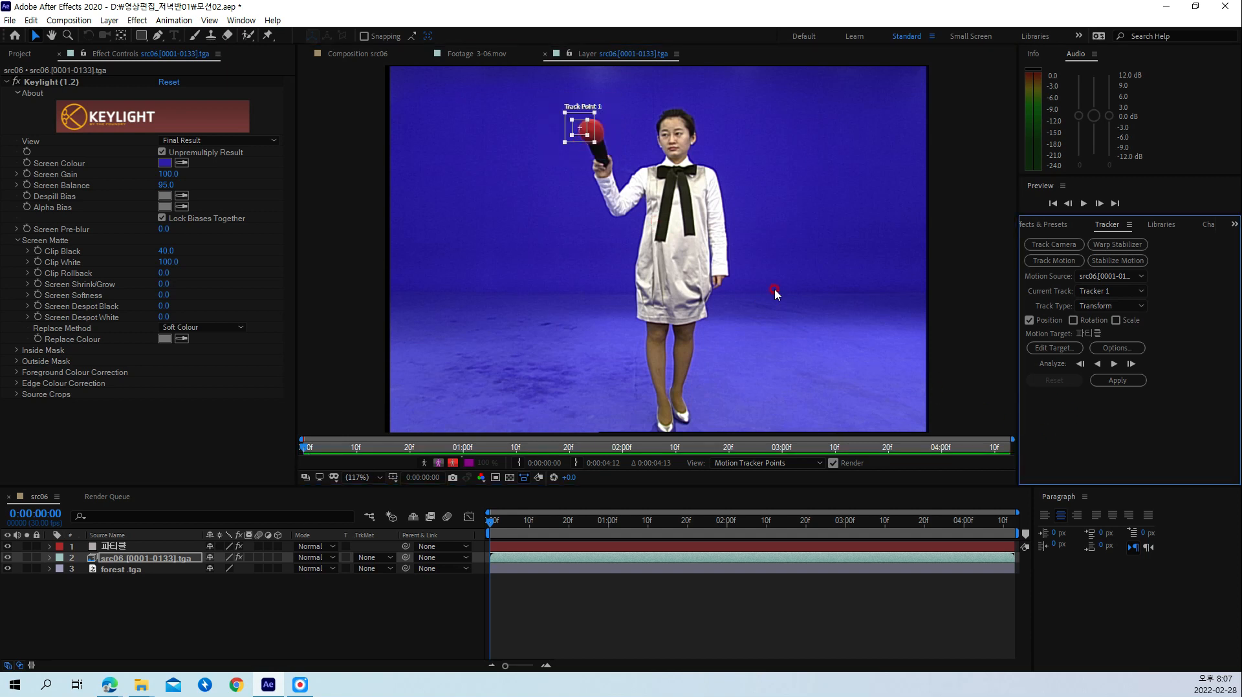
click(1114, 364)
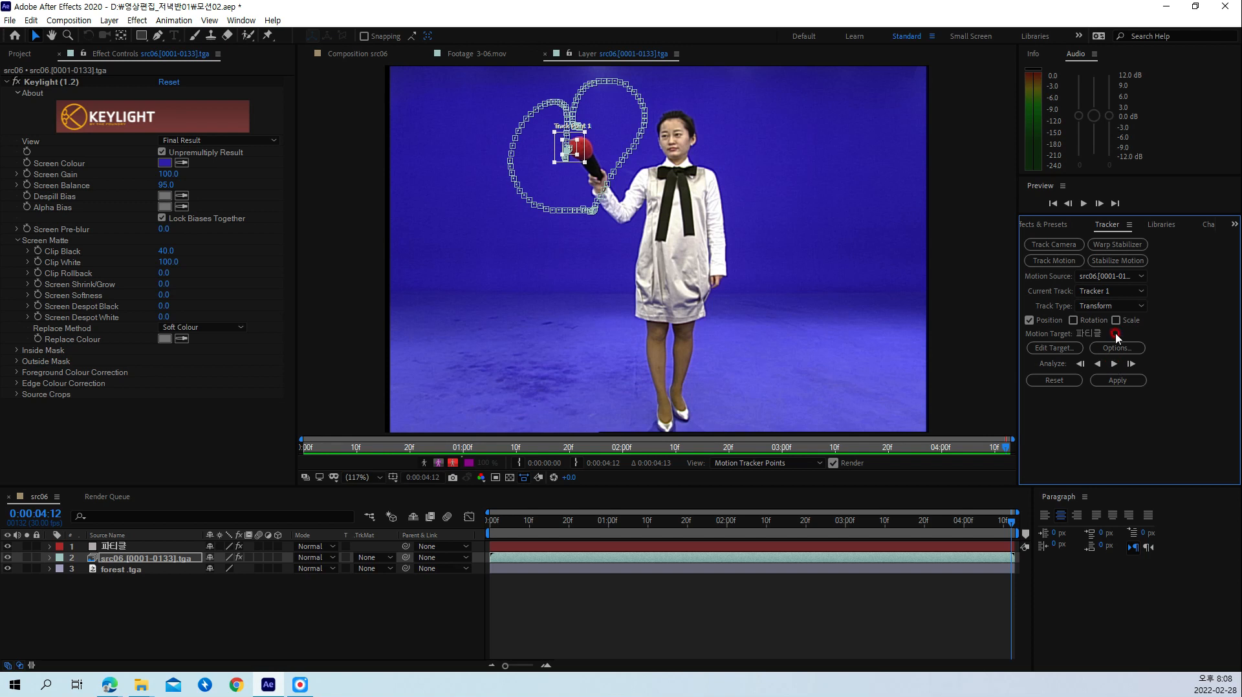
Step: Apply the tracked motion to the 파티클 layer in the X and Y dimensions
click(1118, 385)
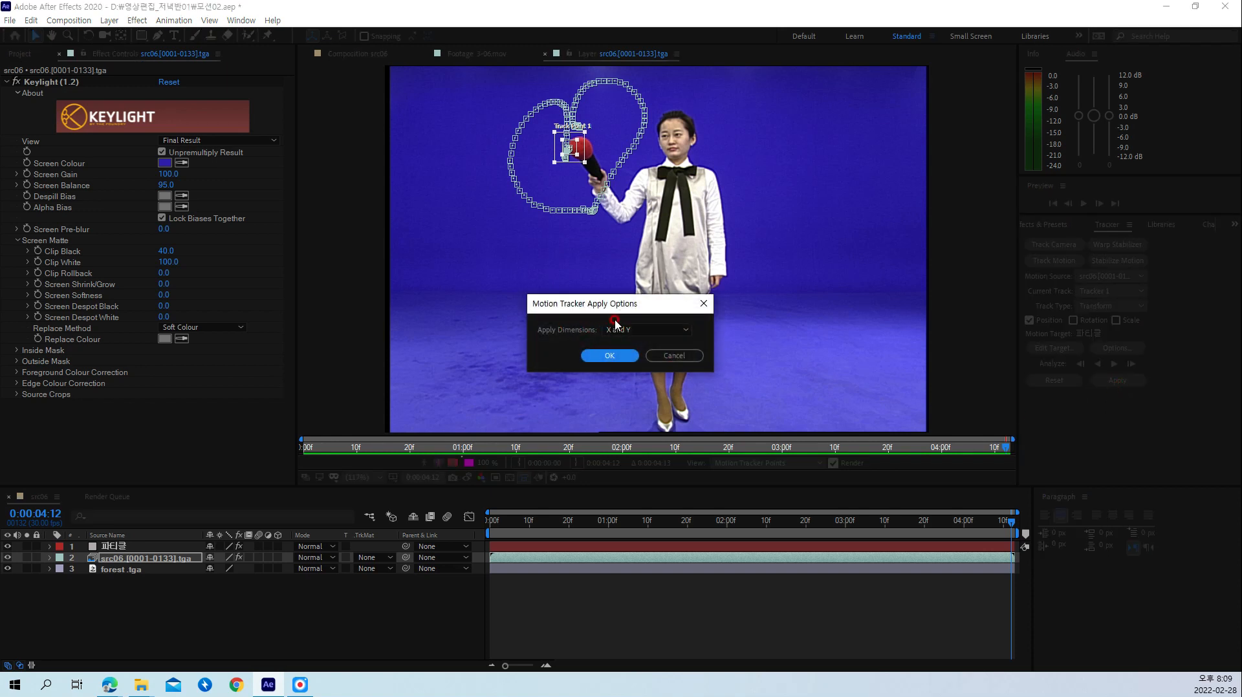
click(607, 366)
click(606, 357)
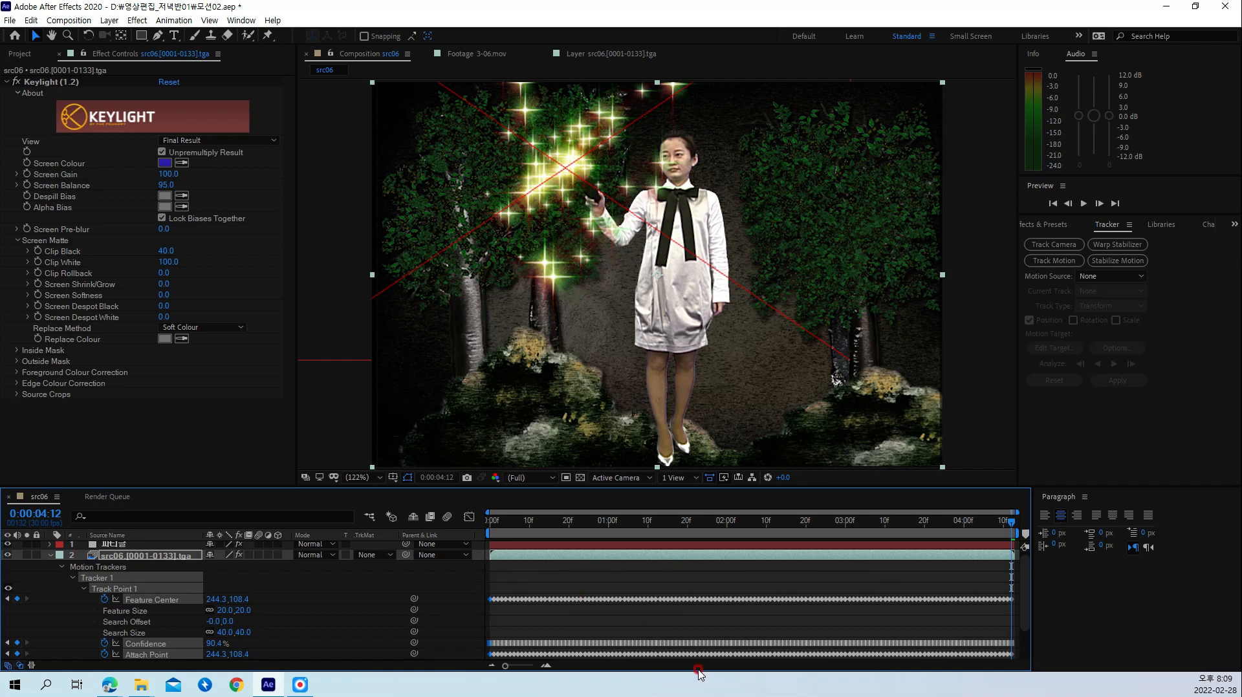
Step: Play the src06 composition from the first frame to check how the particles follow the tracked ball
key(Home)
key(space)
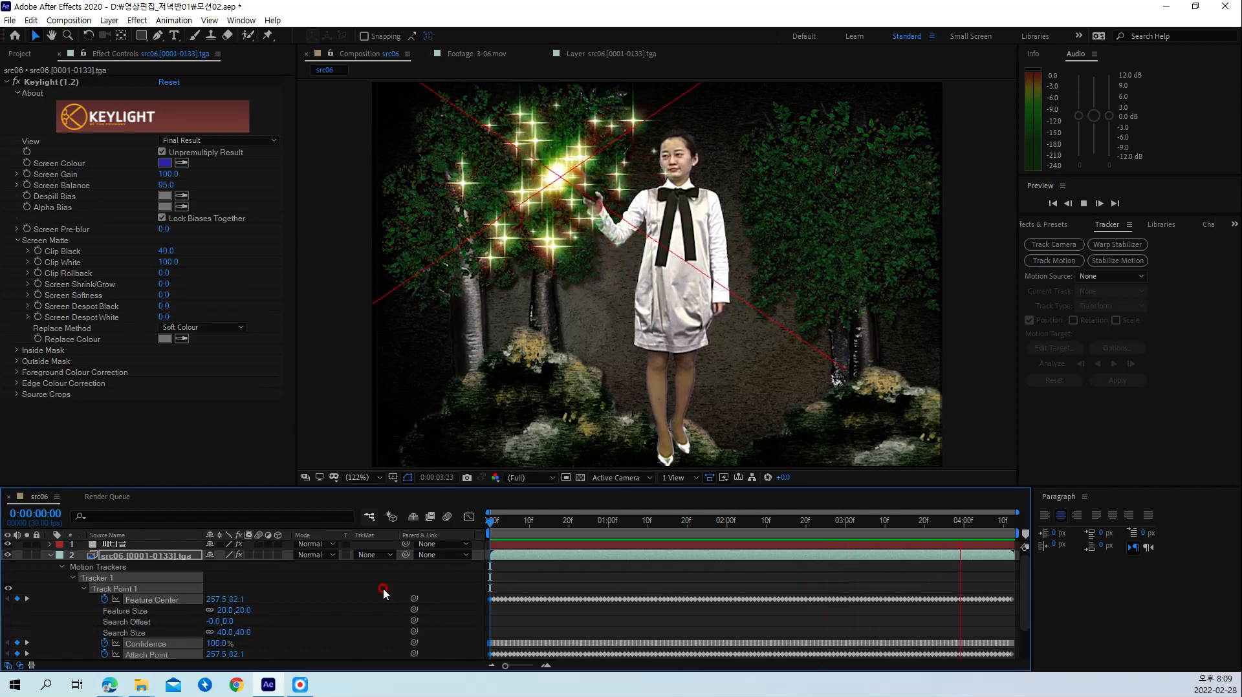
key(space)
key(space)
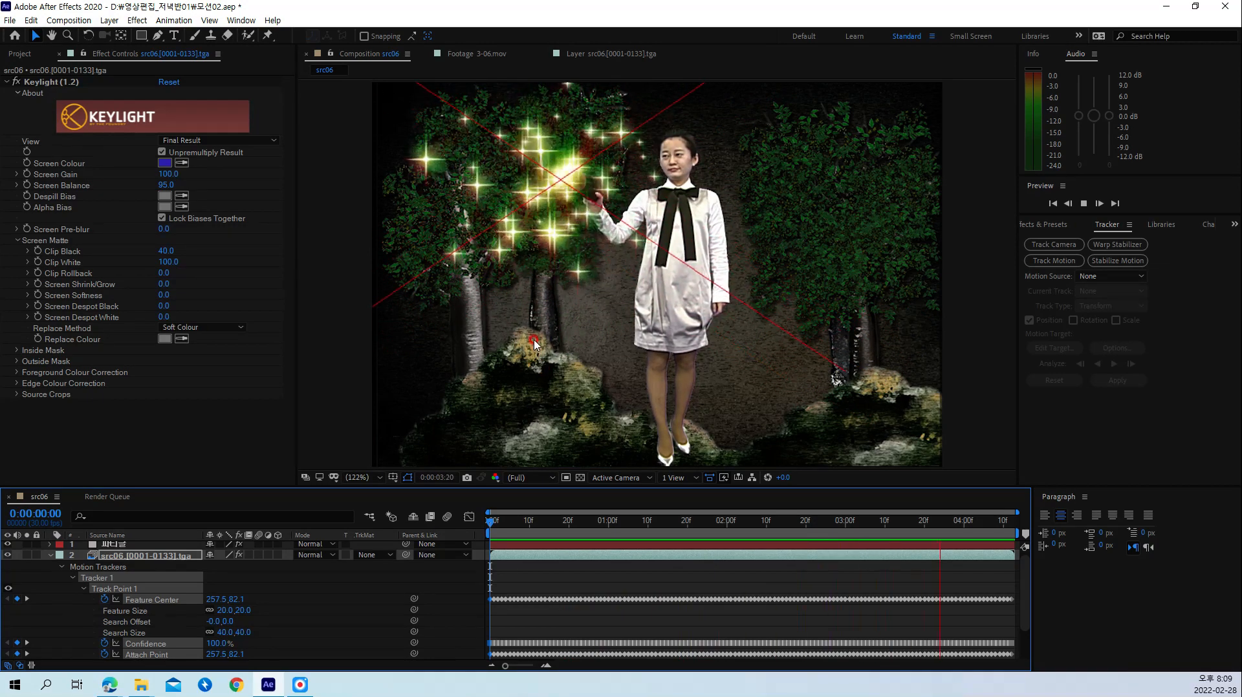
key(space)
Step: Save the 모션02.aep project and close it
click(12, 20)
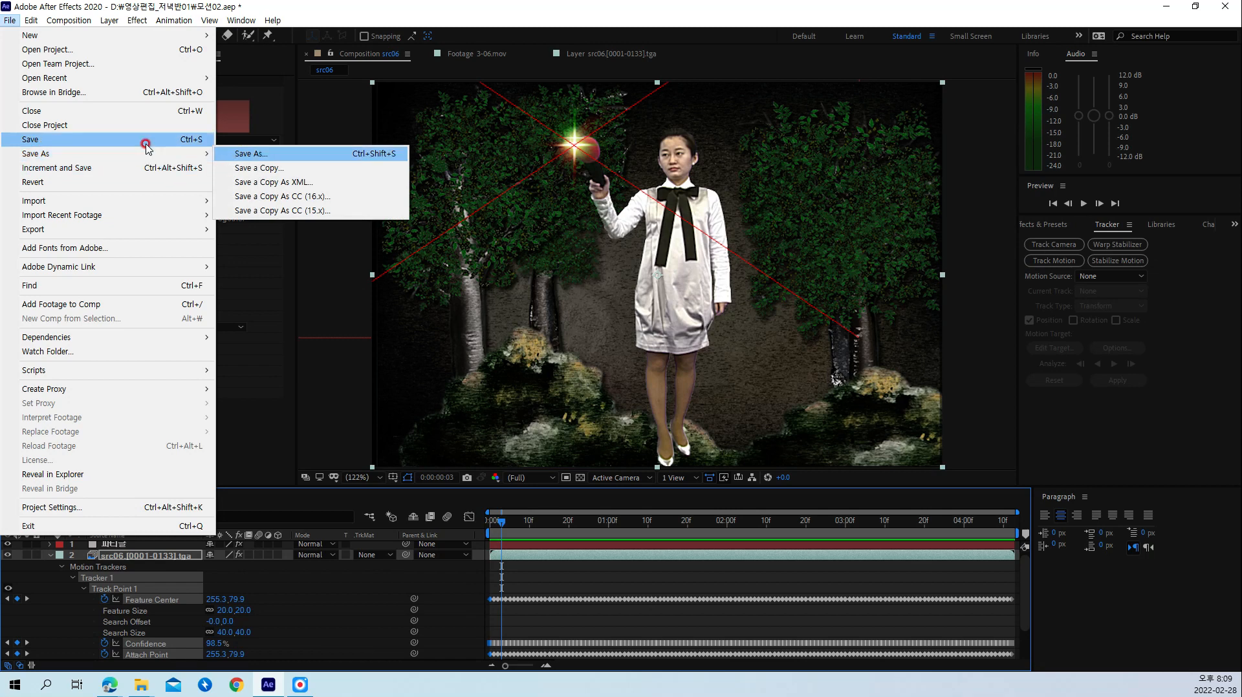
click(105, 140)
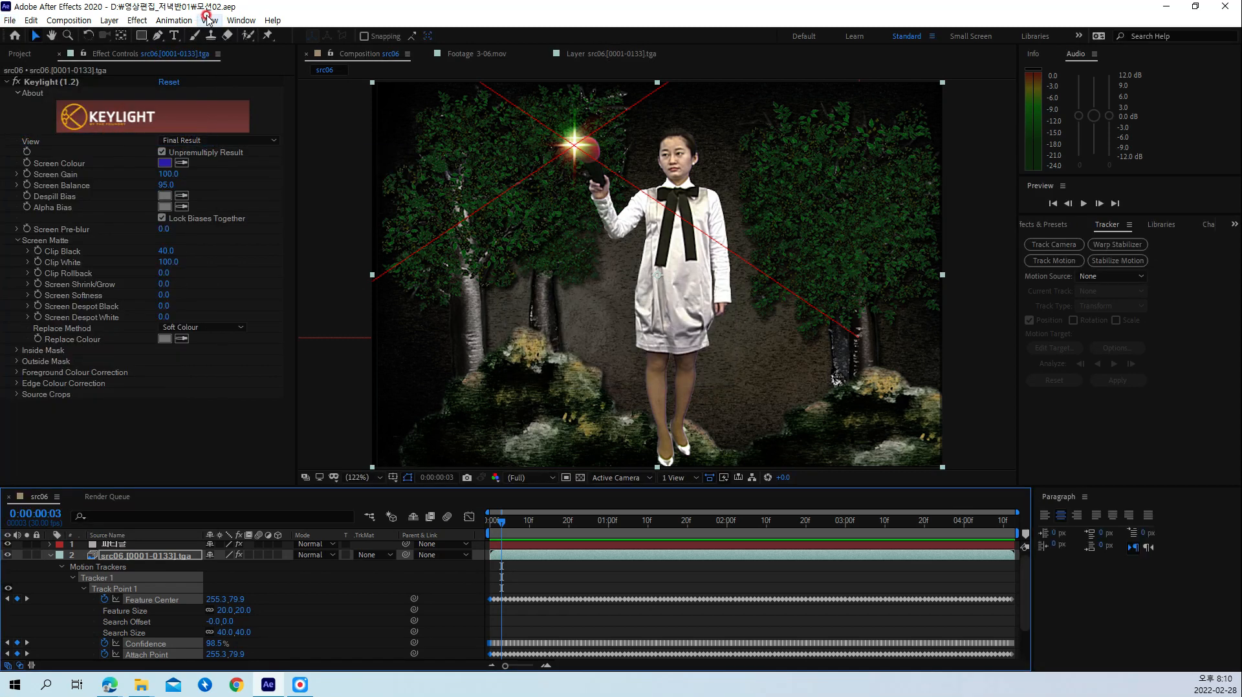
click(9, 22)
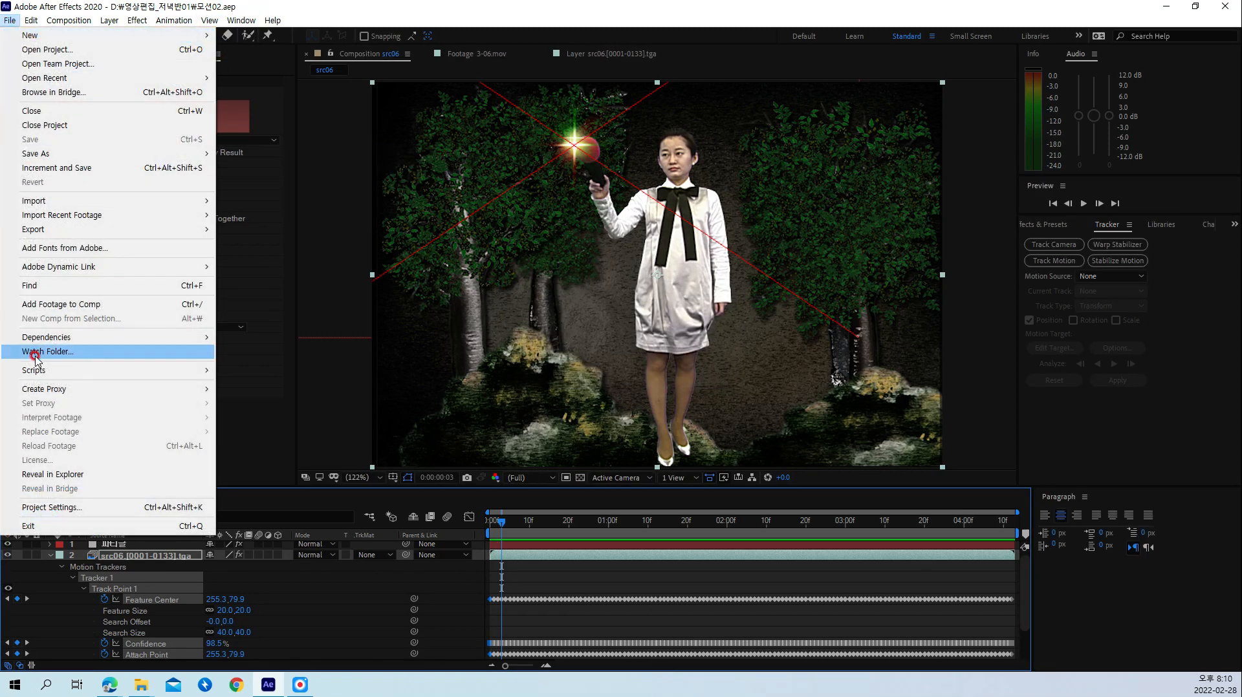
click(55, 129)
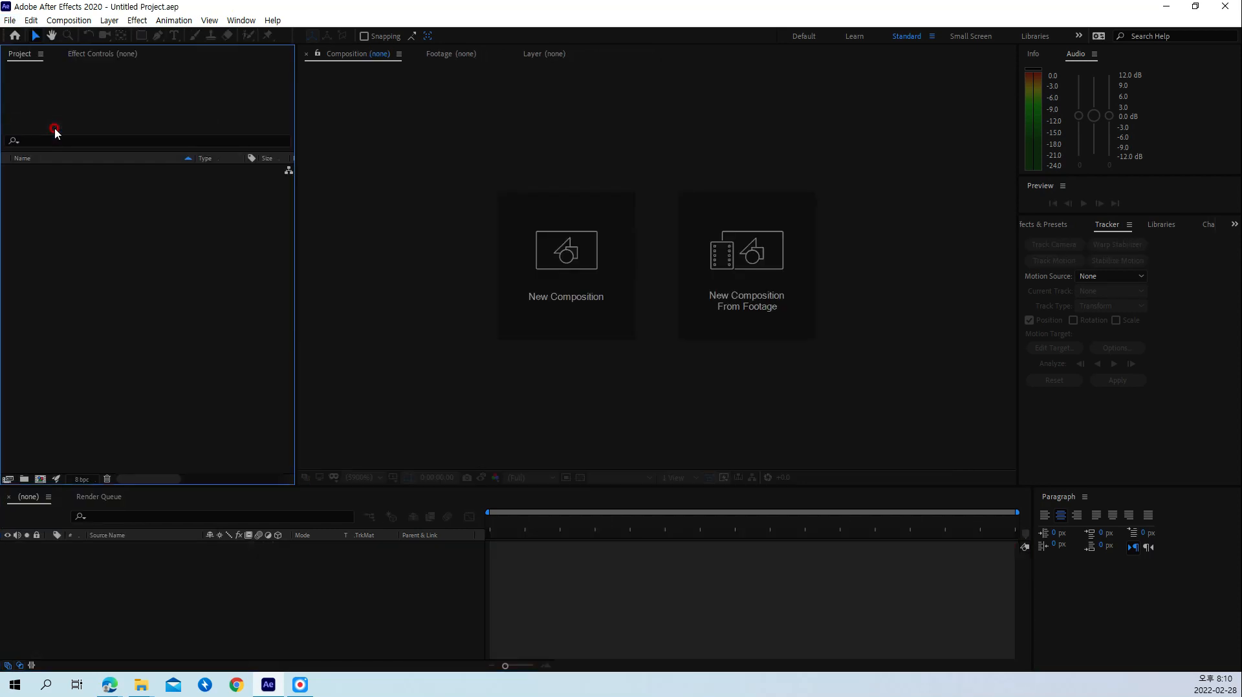
Step: Import the video 모션 트래킹 완성영상 from the 모션트래킹(우비소녀) folder into the new project
double_click(96, 240)
click(401, 96)
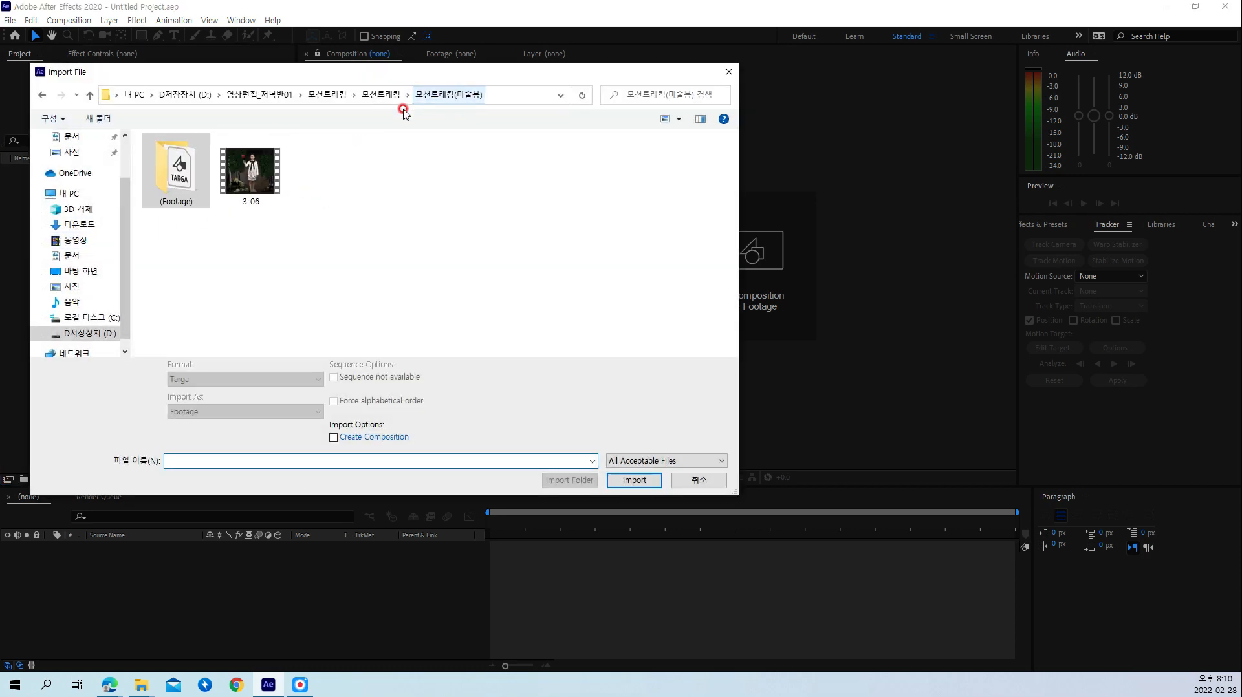
click(366, 95)
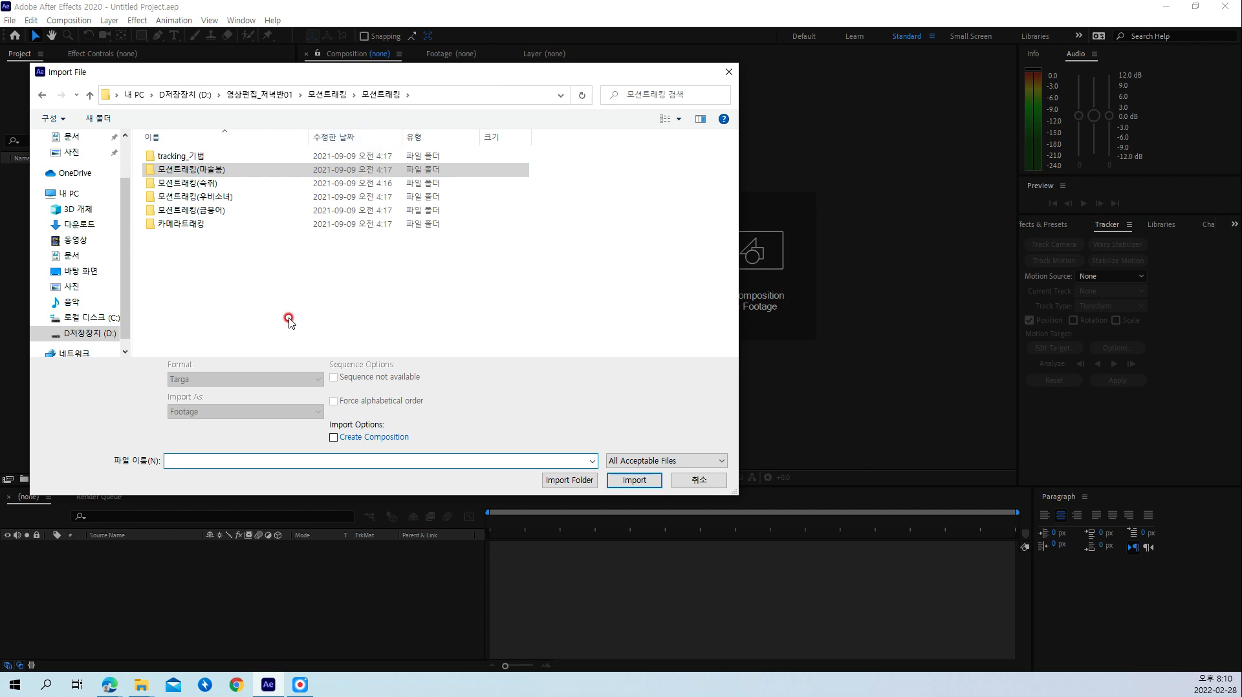
click(214, 197)
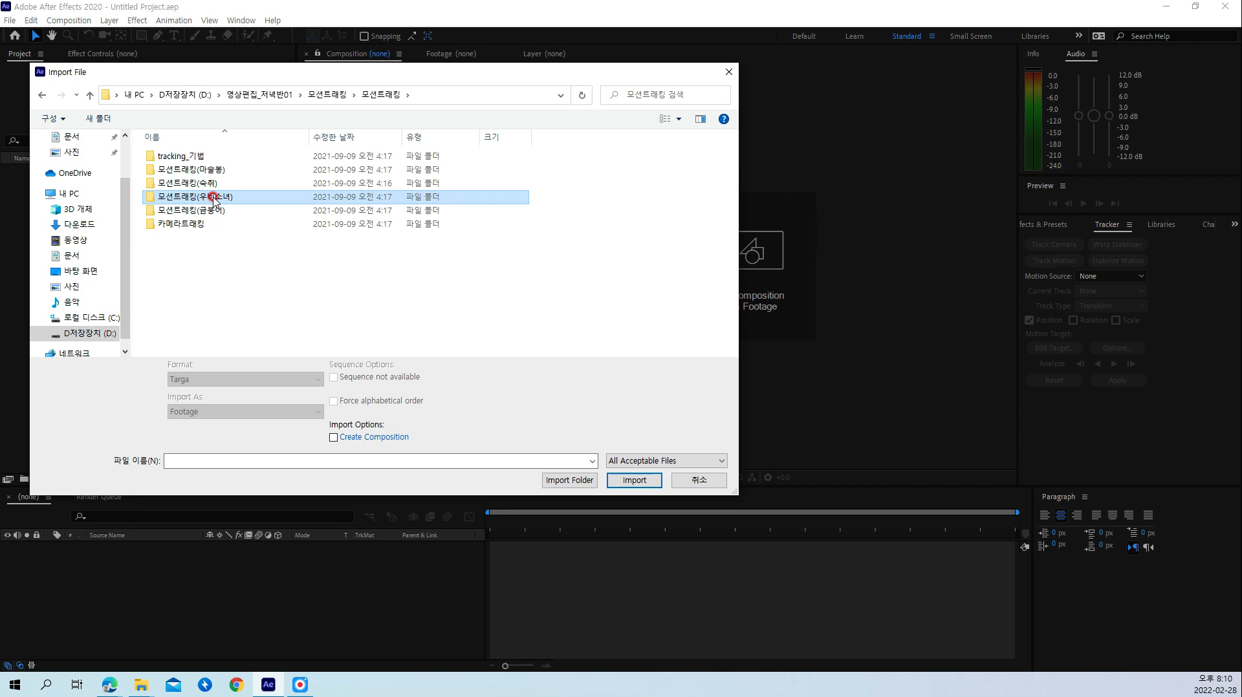
double_click(214, 198)
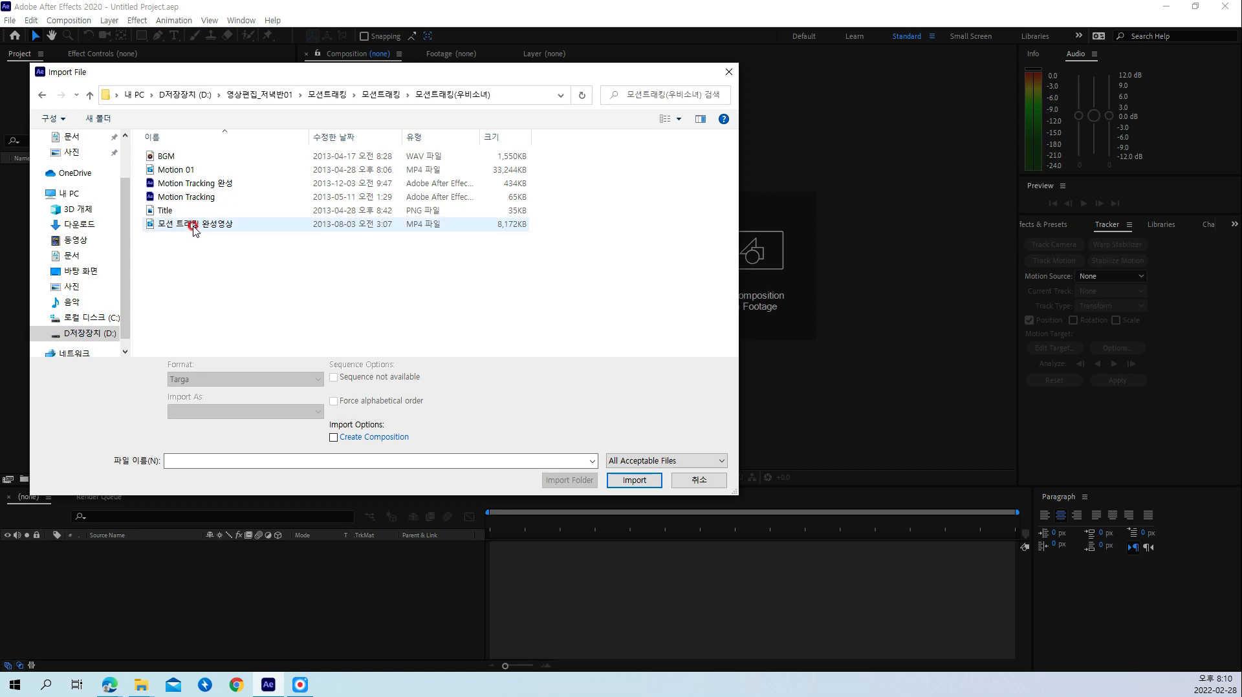
click(193, 227)
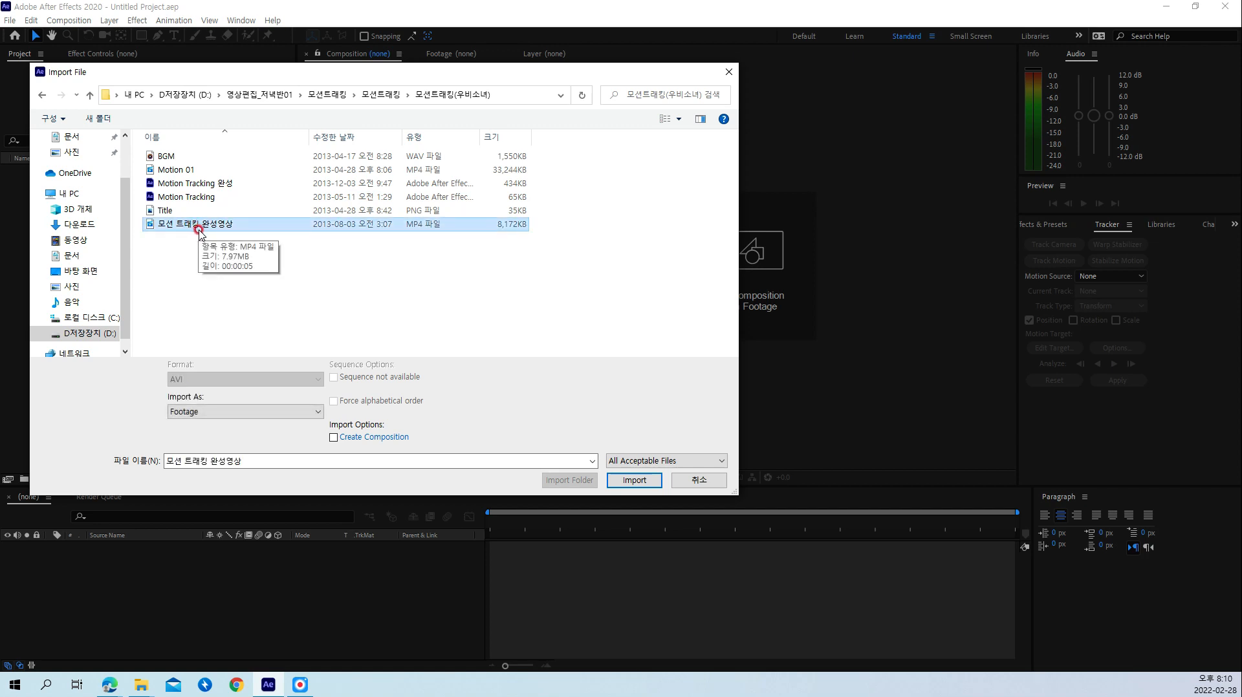
click(634, 480)
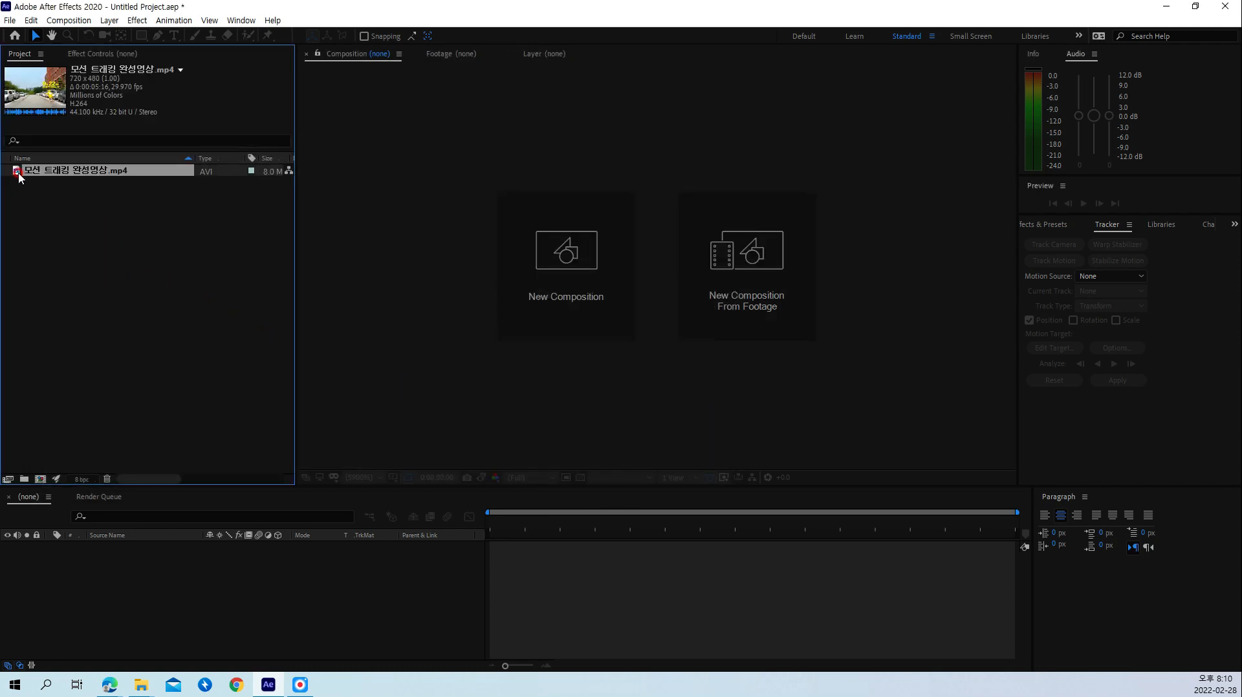
Step: Play the imported 모션 트래킹 완성영상.mp4 footage to review the finished tracking example
double_click(13, 171)
key(space)
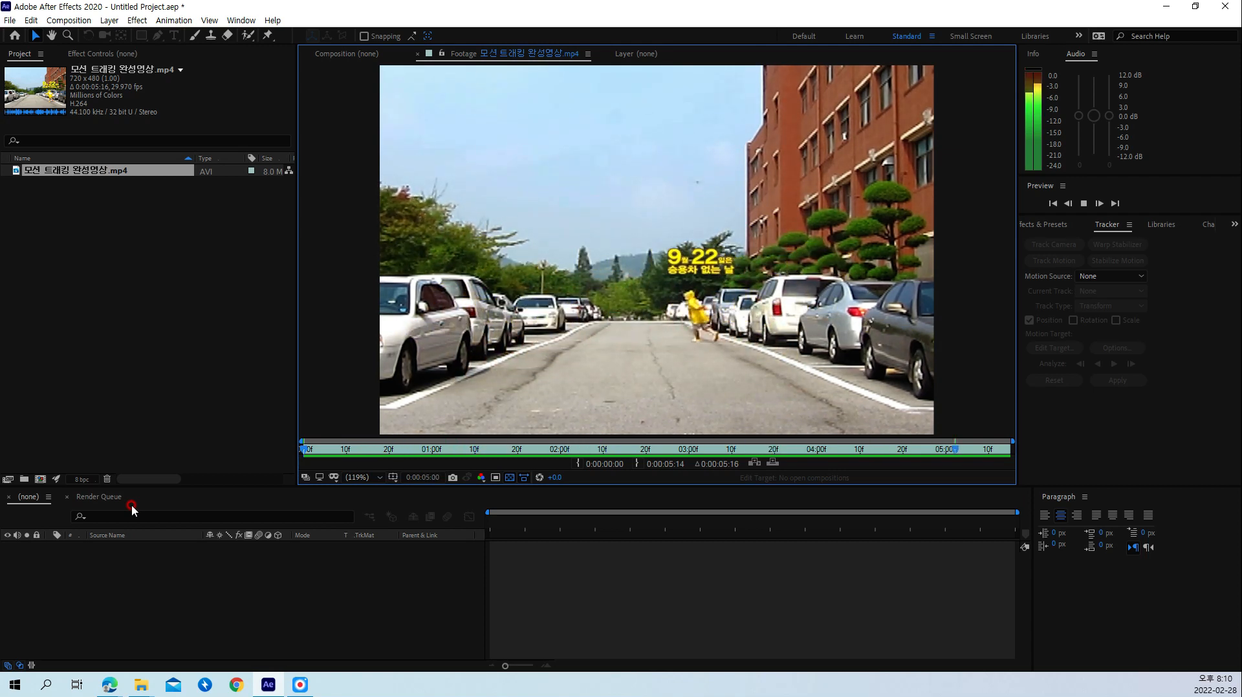
key(space)
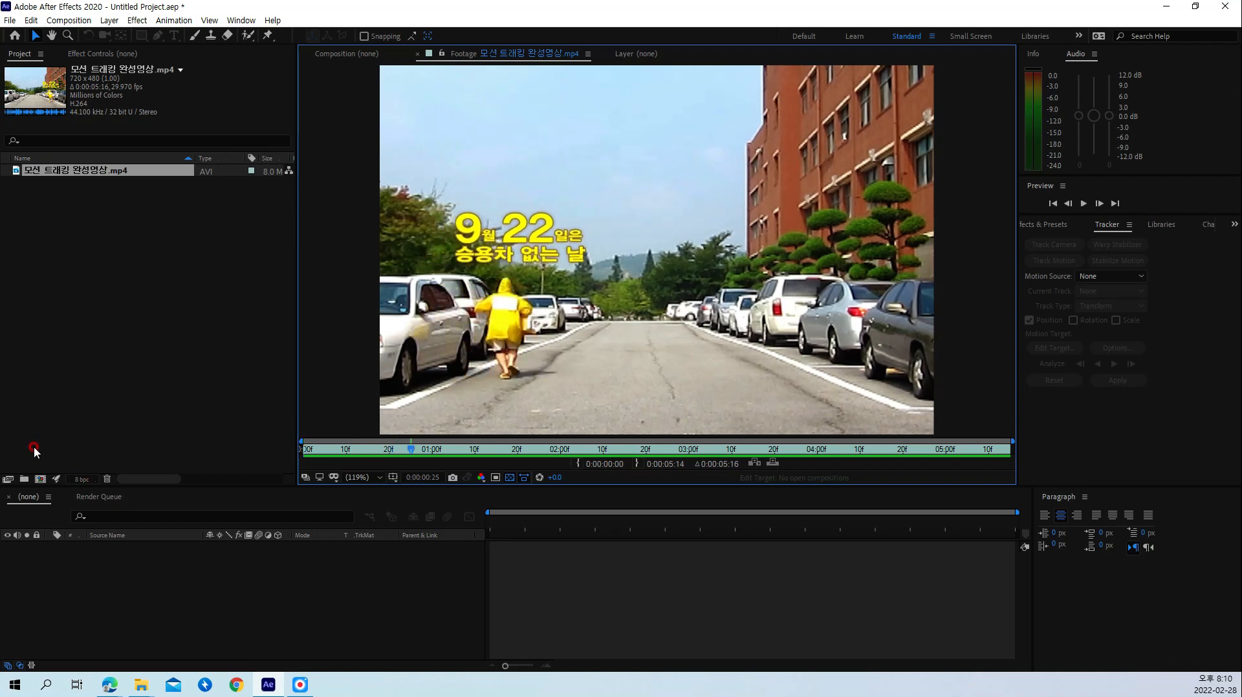
Step: Import the Motion 01 video from the 모션트래킹(우비소녀) folder
double_click(111, 246)
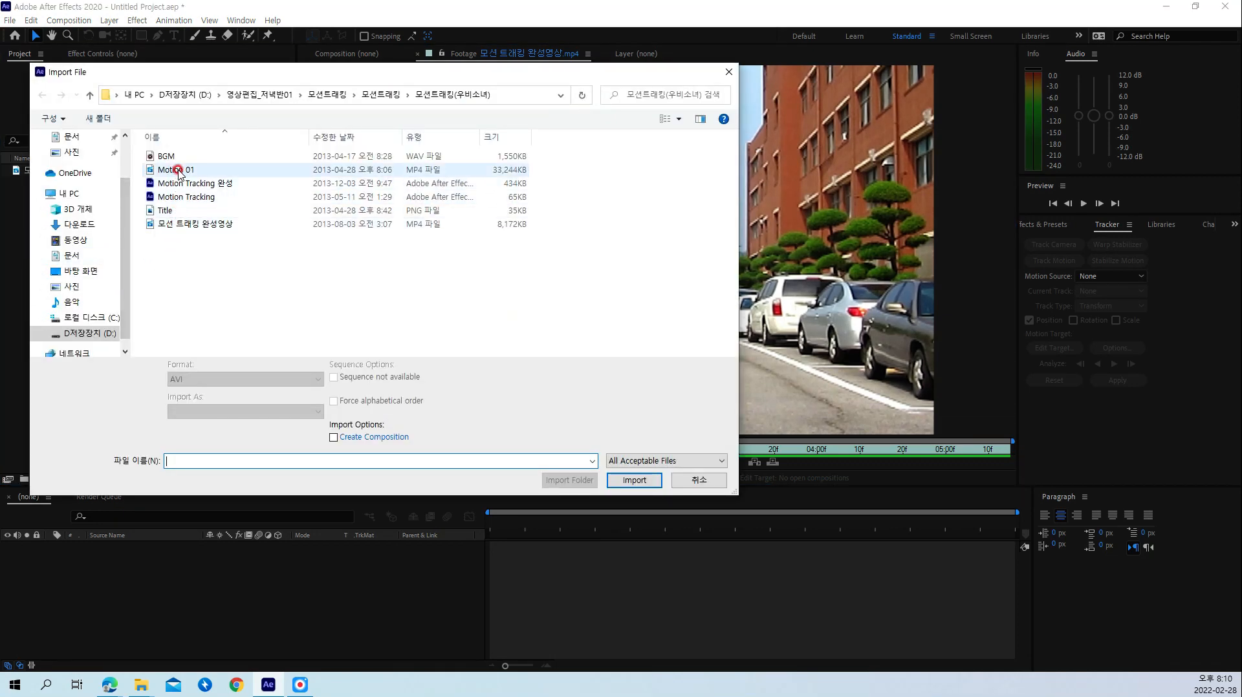
click(179, 171)
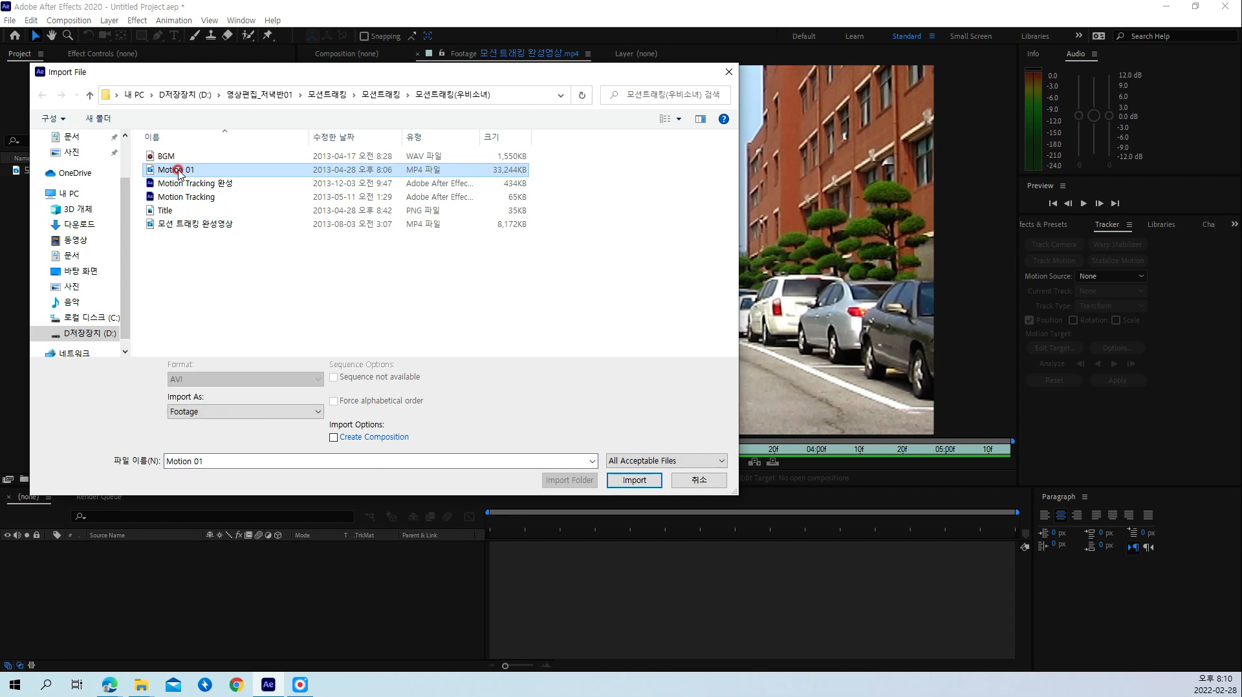
click(634, 480)
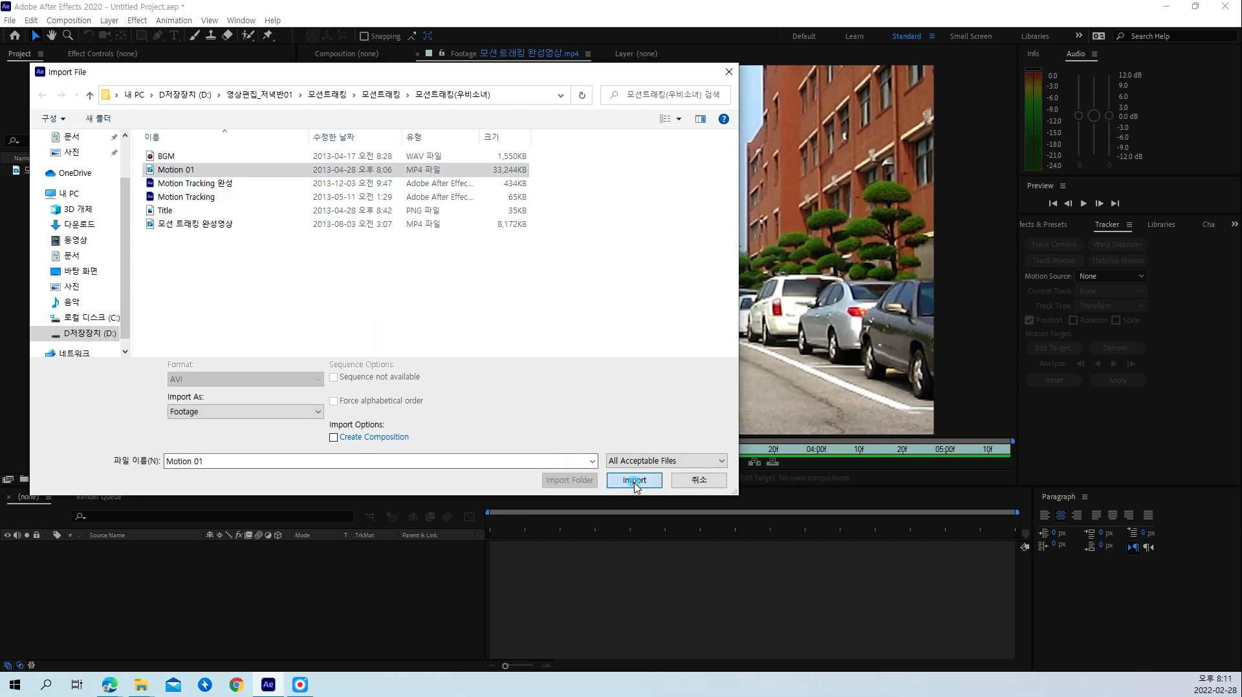
Step: Import BGM.wav and Title.png together from the 모션트래킹(우비소녀) folder
double_click(123, 266)
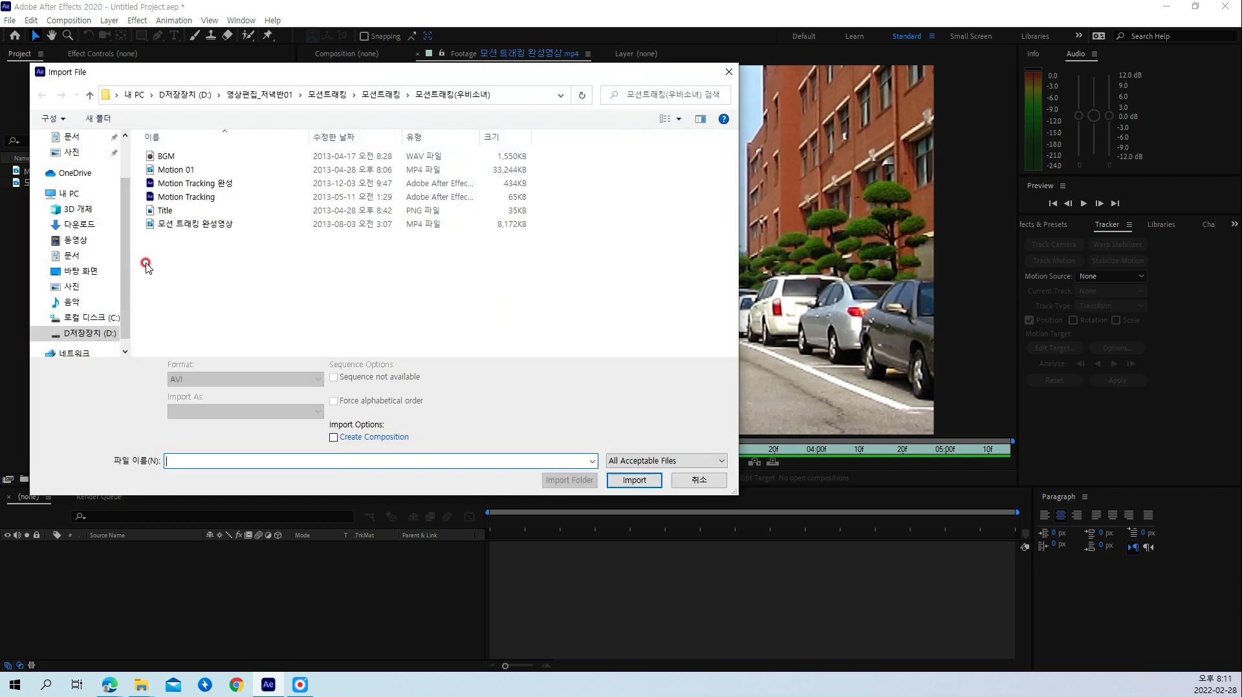
click(173, 157)
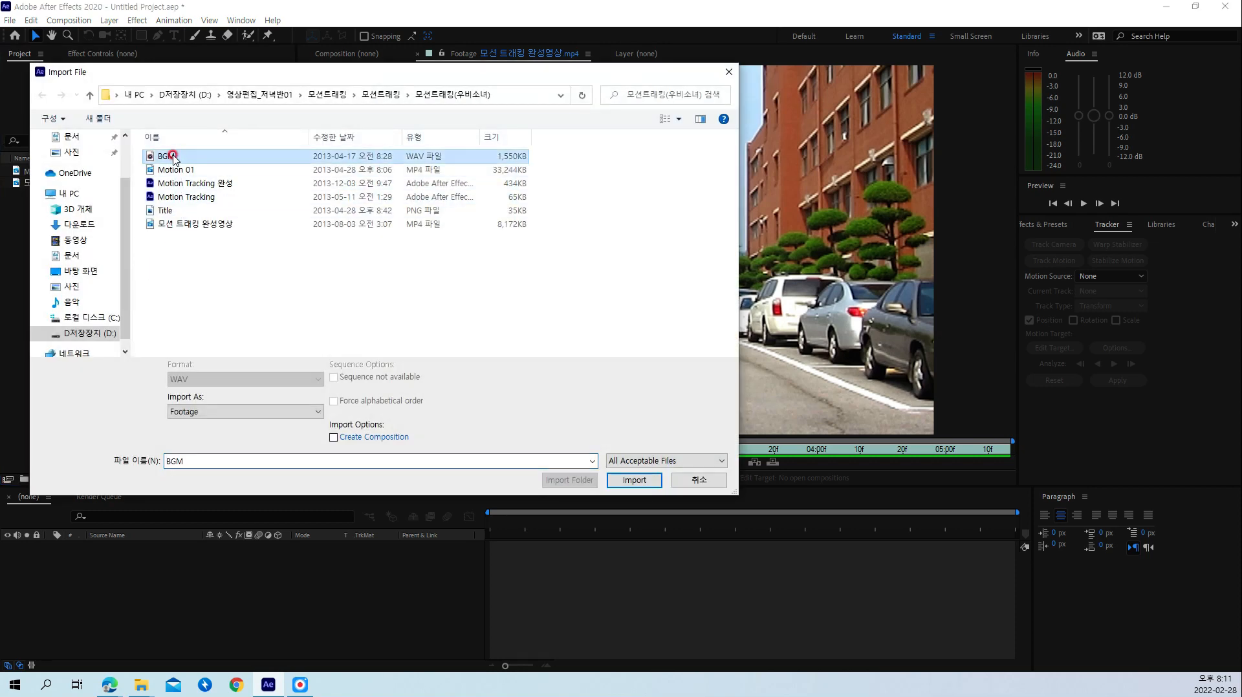
ctrl+click(171, 211)
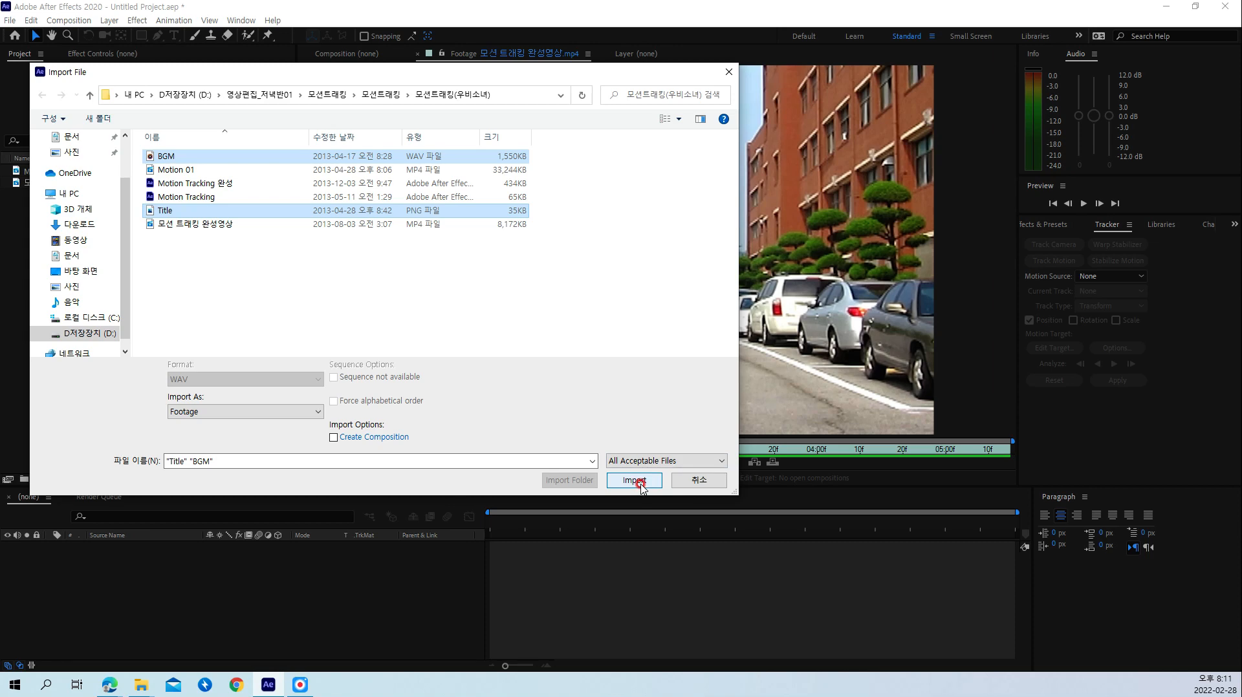
click(634, 480)
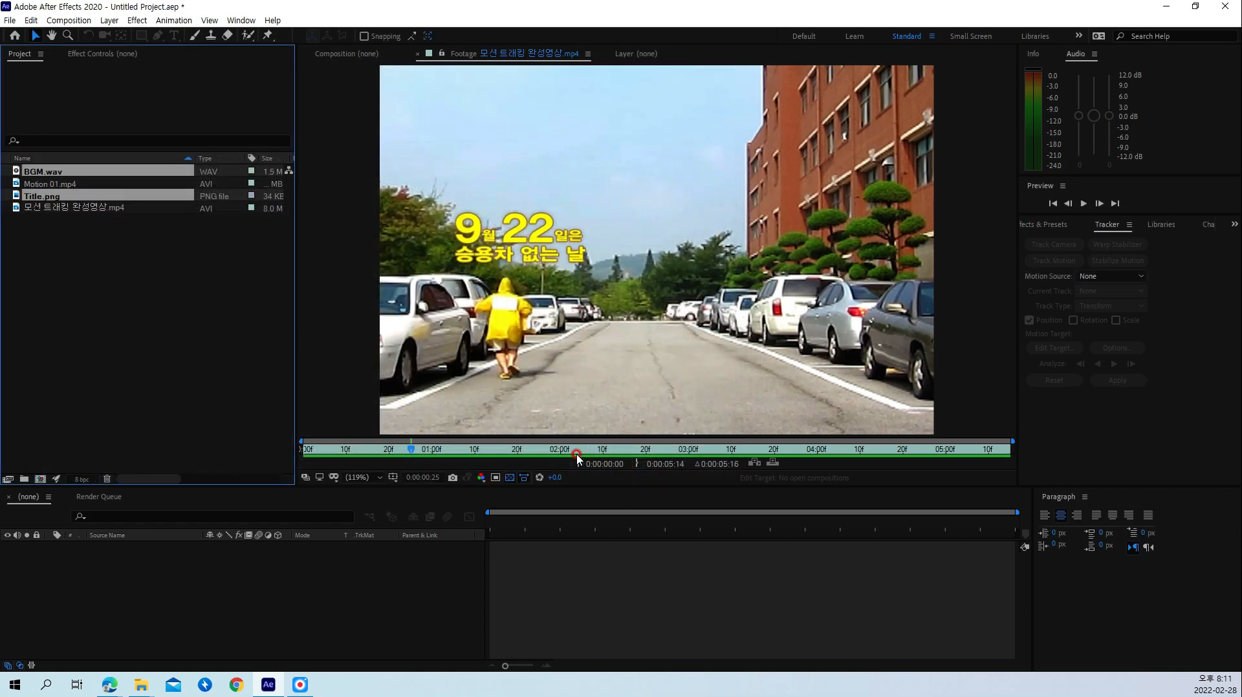
click(125, 322)
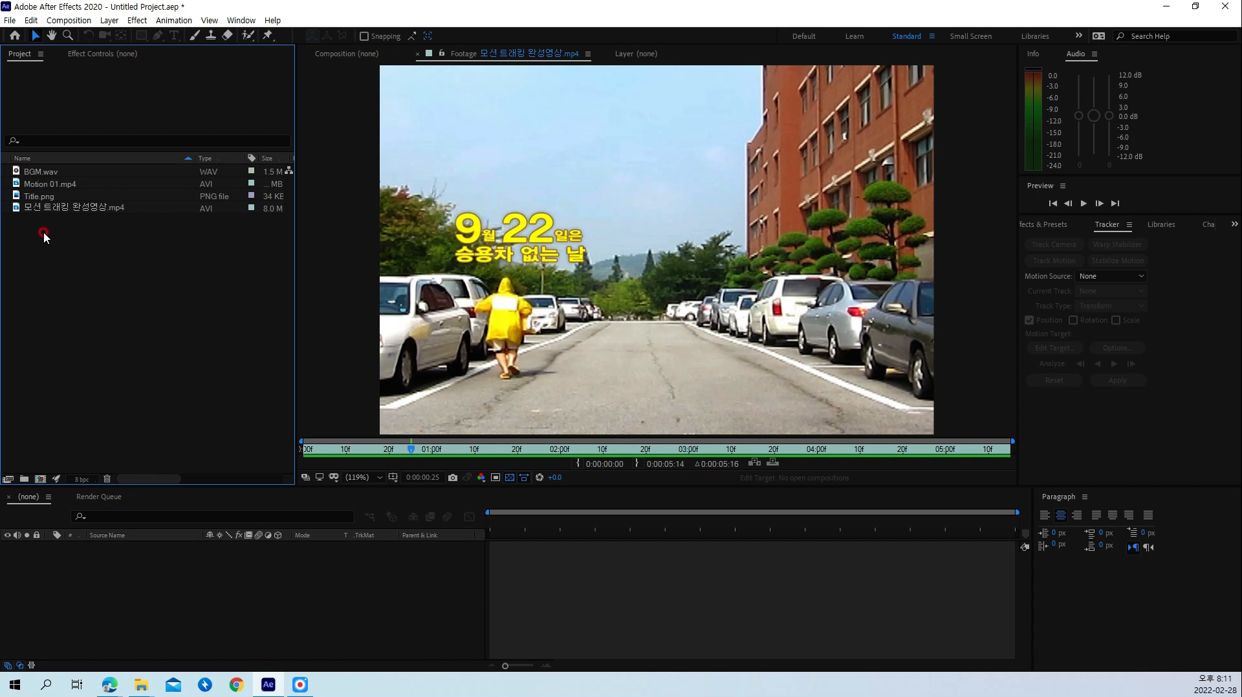
Step: Play the Motion 01.mp4 footage from the project to review the girl's movement
click(20, 190)
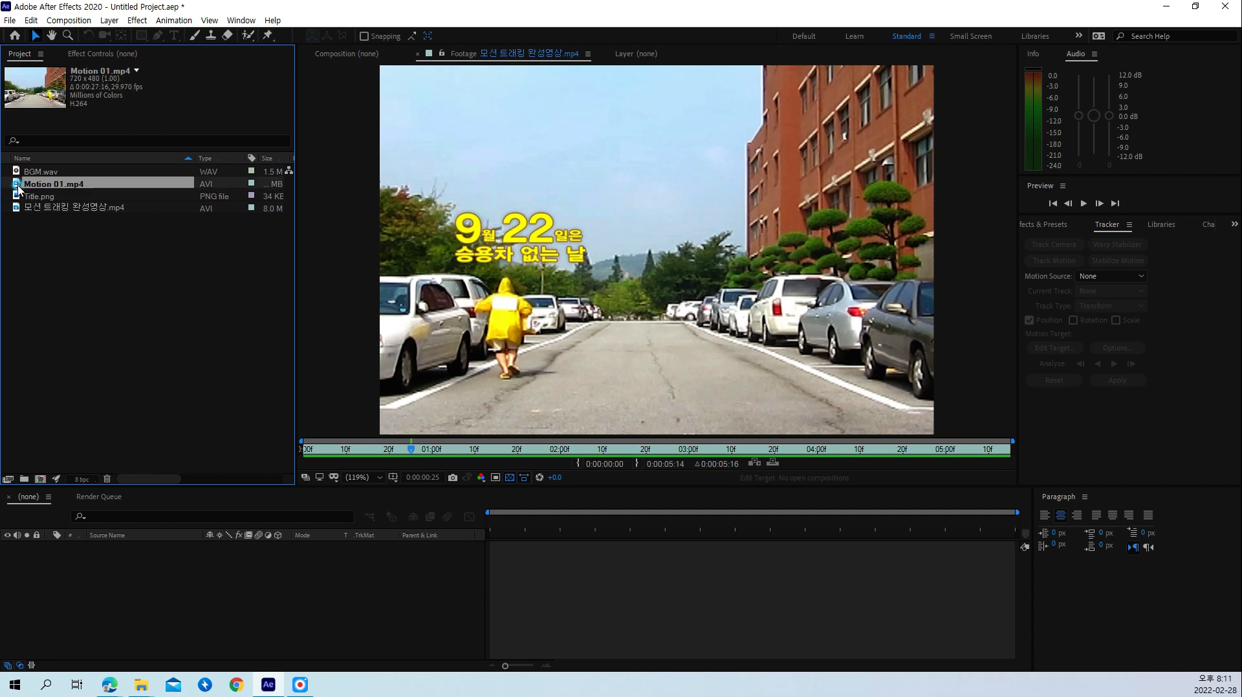
double_click(19, 188)
key(space)
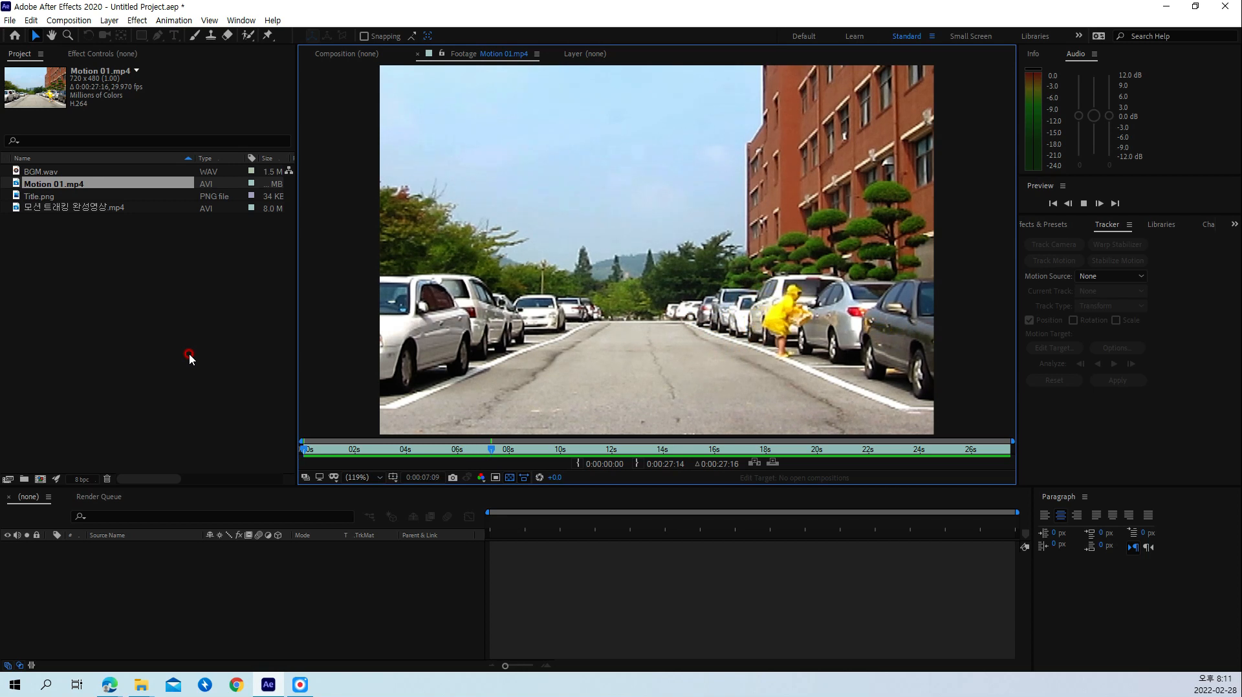
key(space)
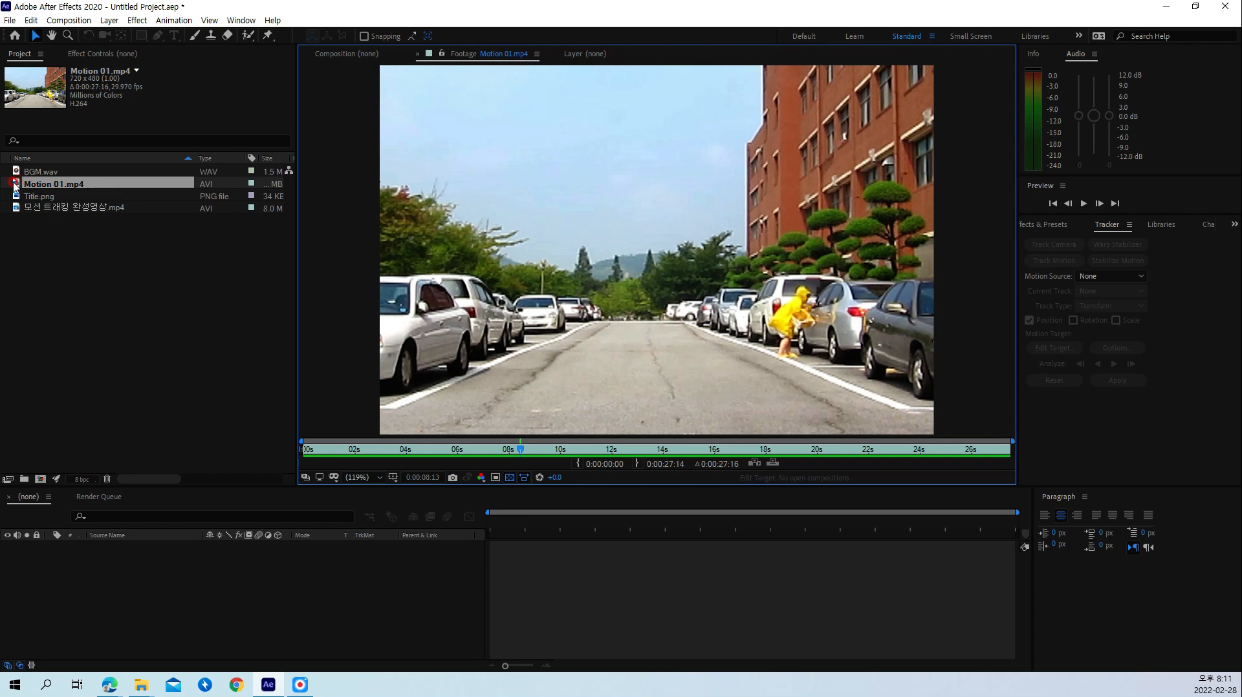
Step: Create a composition from Motion 01.mp4, adjust the timeline area's height and preview the composition
drag(14, 186, 39, 482)
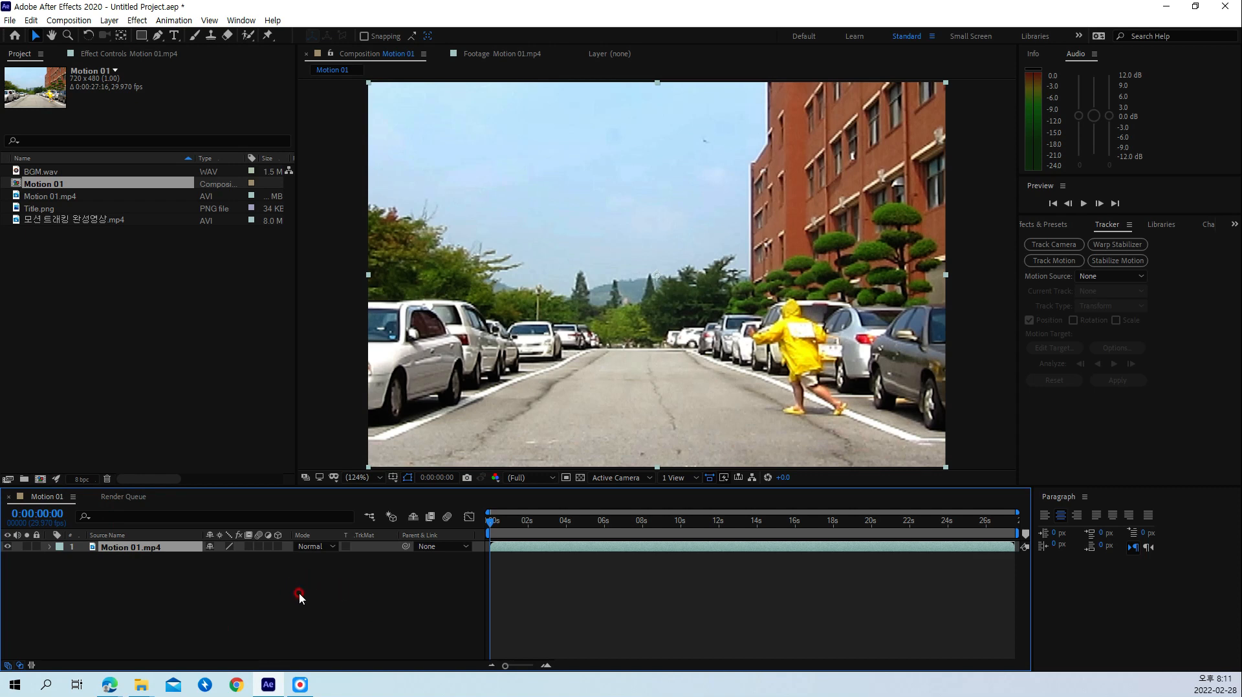
drag(249, 487, 260, 447)
key(space)
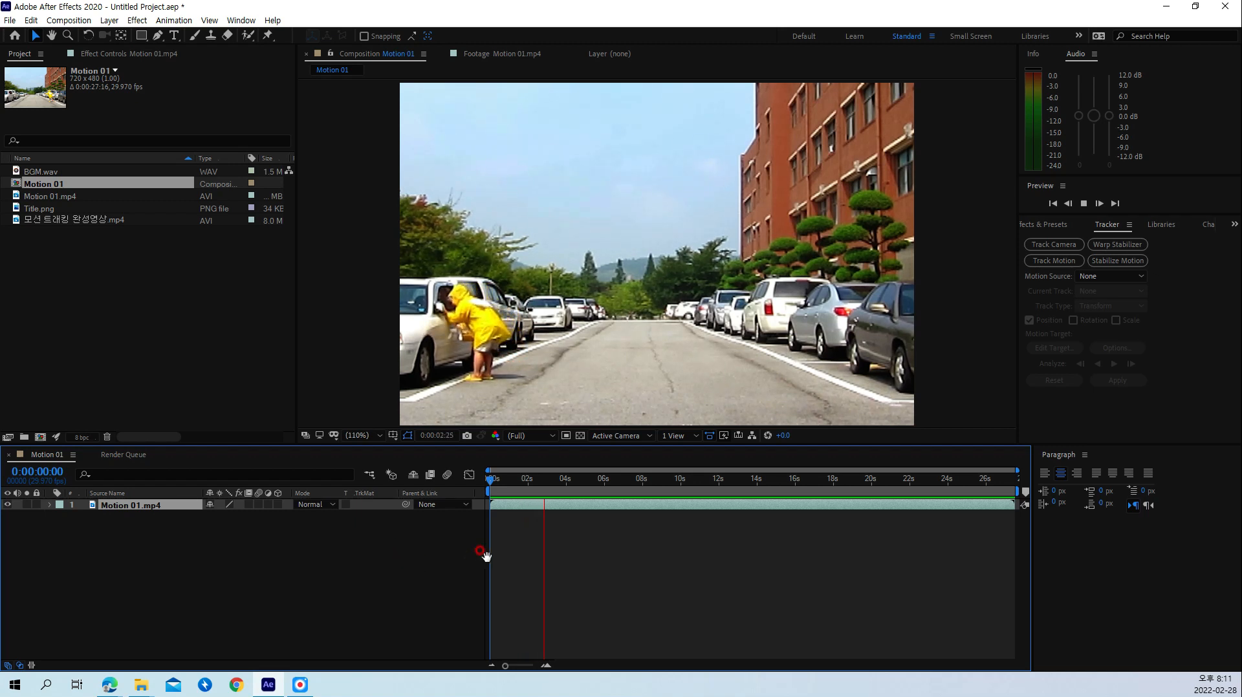
key(space)
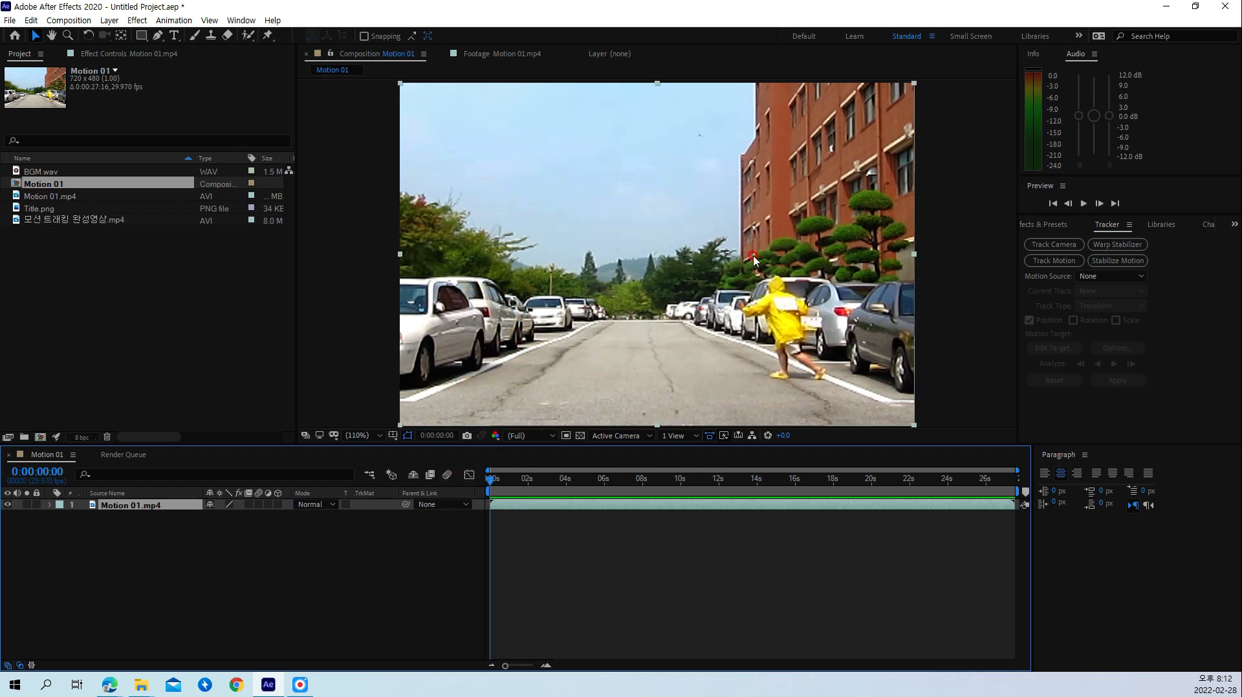
Step: Add Title.png as a layer above Motion 01.mp4 and preview the composition with the title
click(106, 529)
click(67, 316)
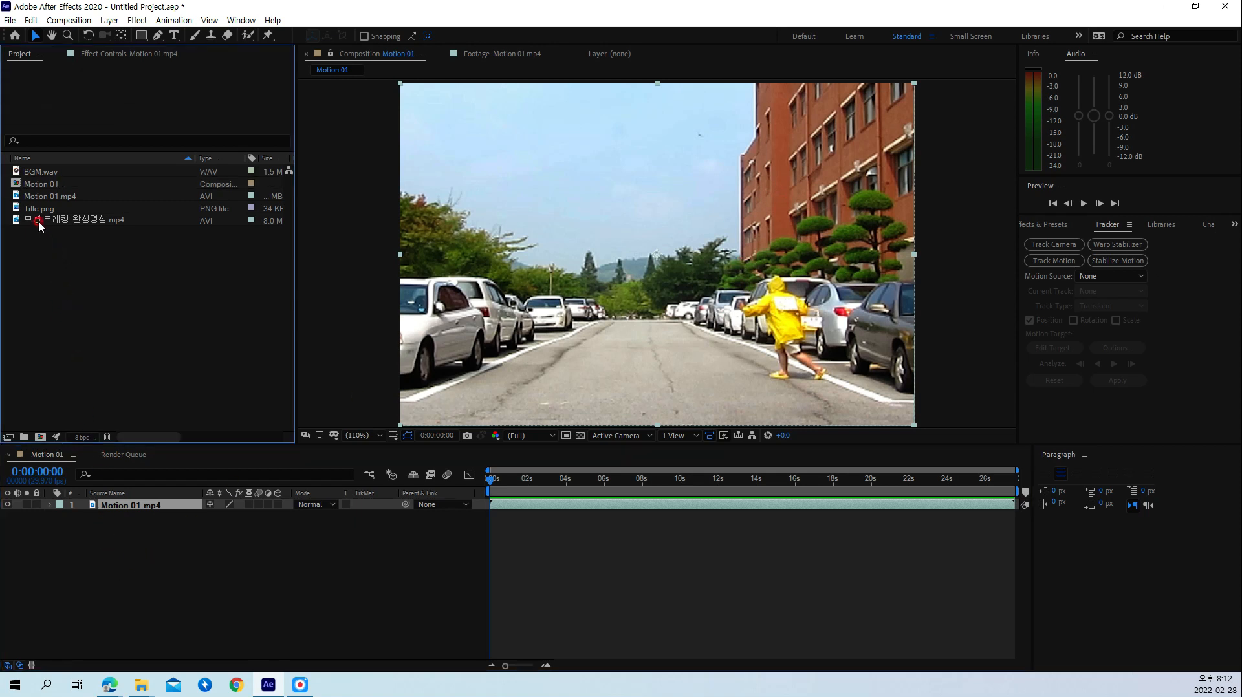
drag(39, 208, 108, 504)
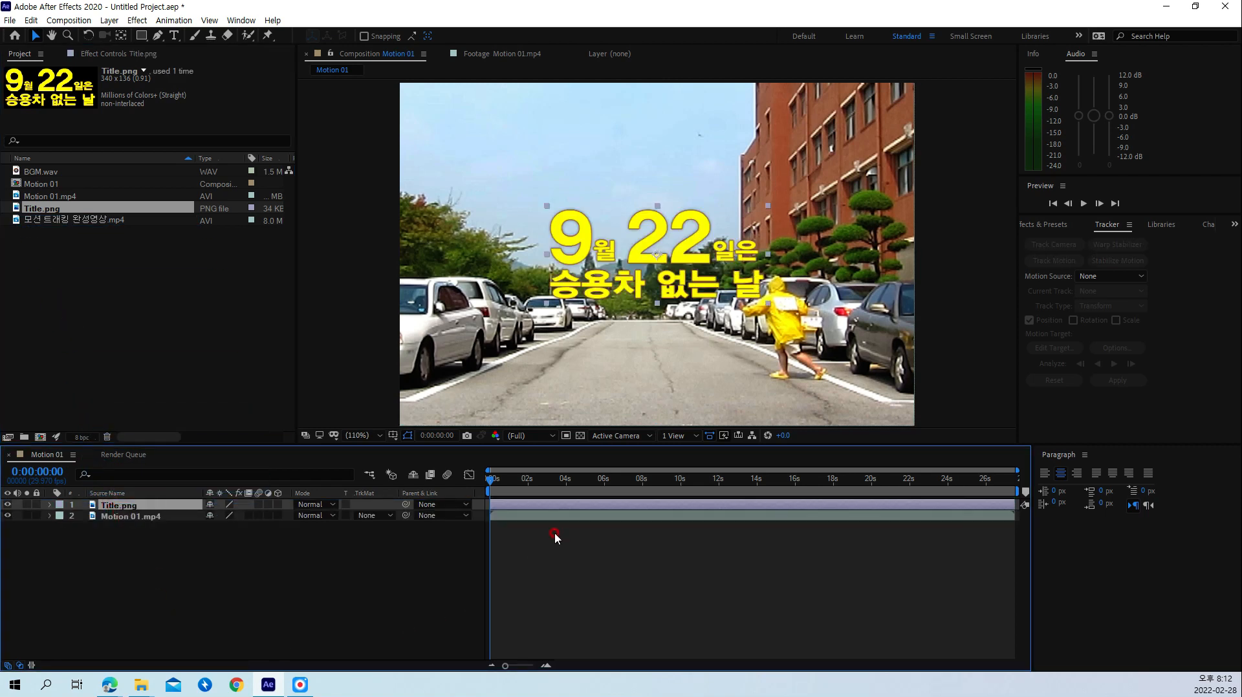
key(space)
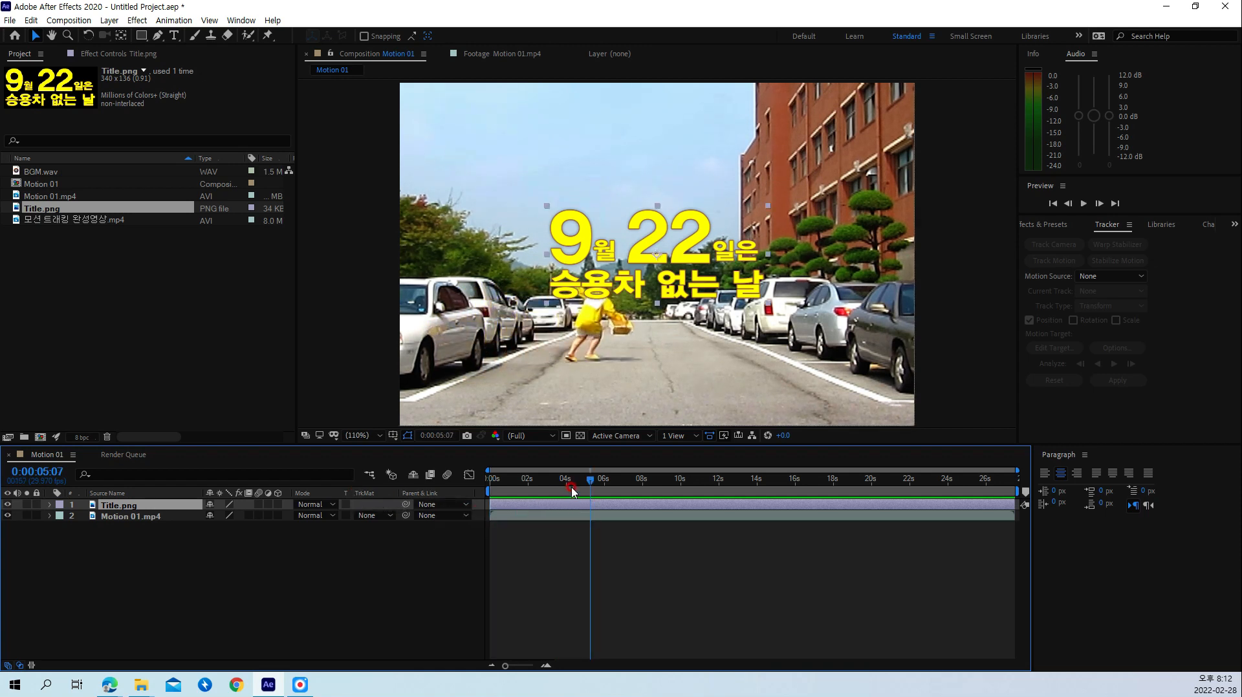
key(space)
click(366, 490)
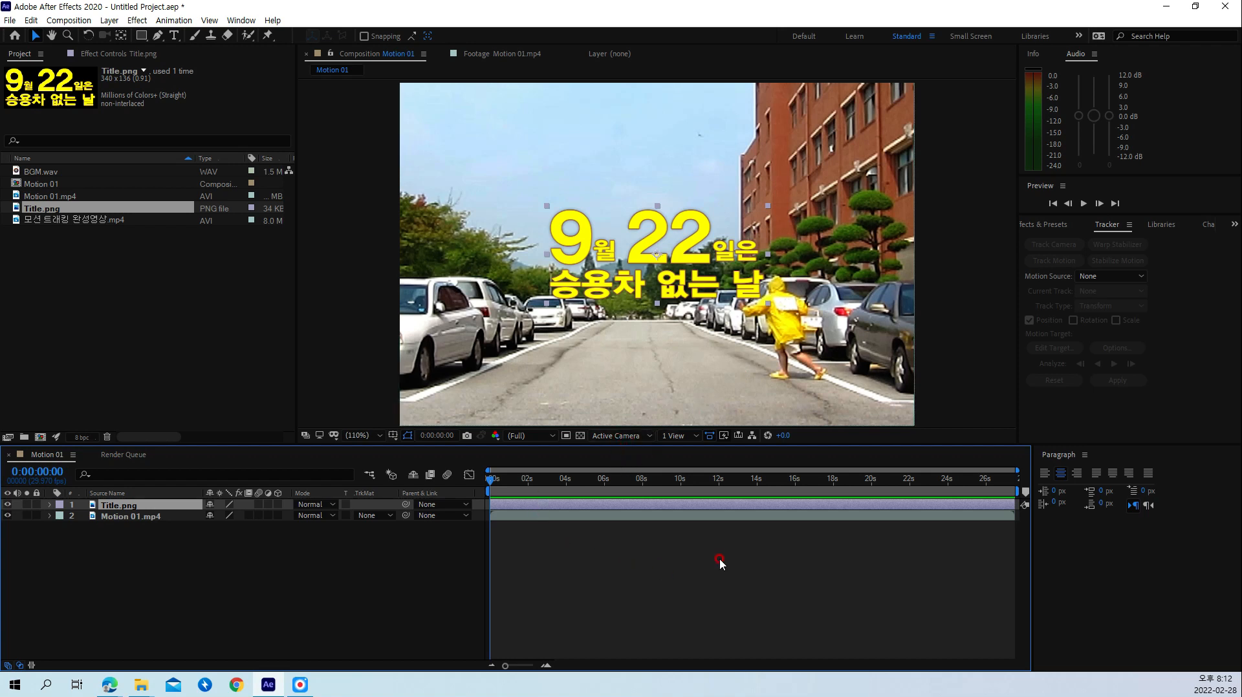
Step: Start motion tracking on the Motion 01.mp4 layer
click(117, 577)
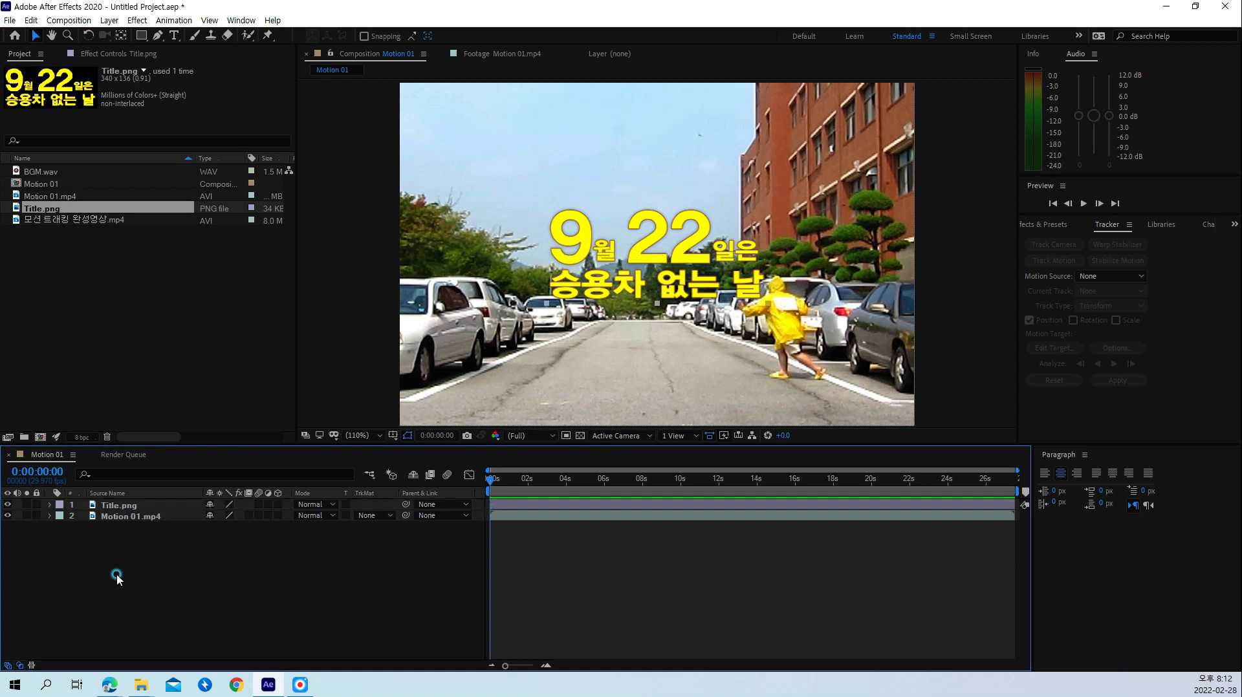
click(128, 517)
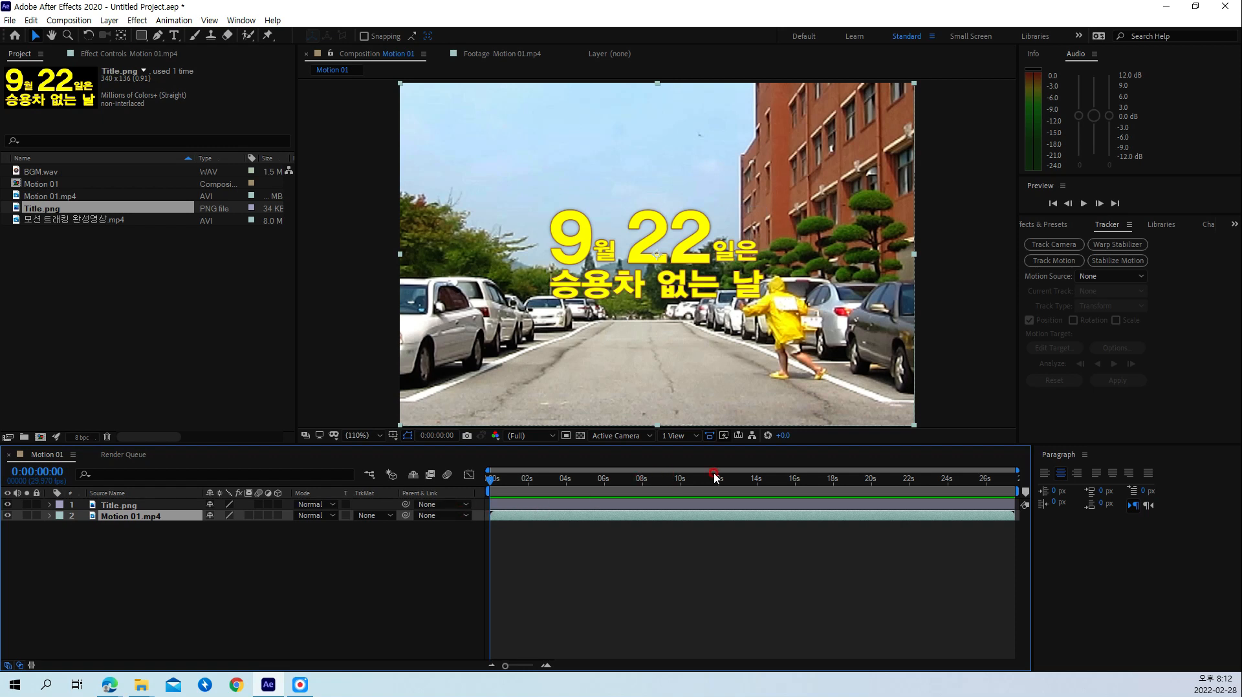
click(1049, 261)
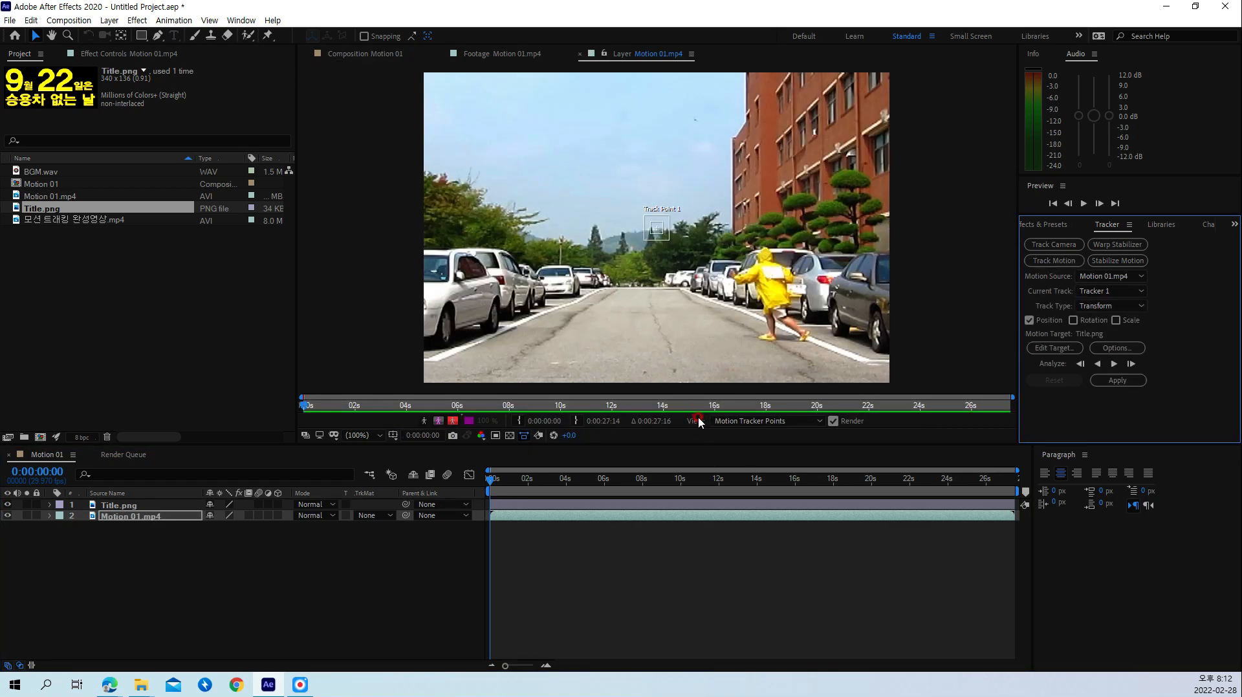
Step: Enlarge the layer view, place Track Point 1 on the girl's yellow hood and set Title.png as the motion target
drag(705, 445, 702, 564)
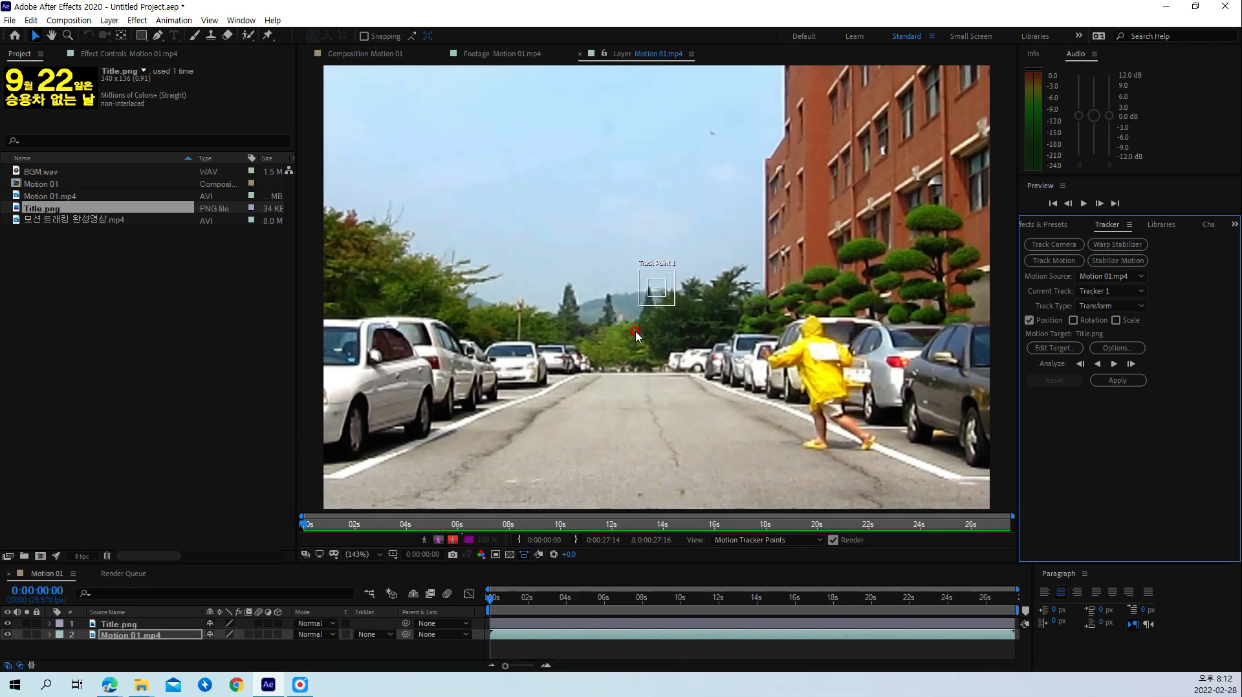
drag(613, 234, 700, 330)
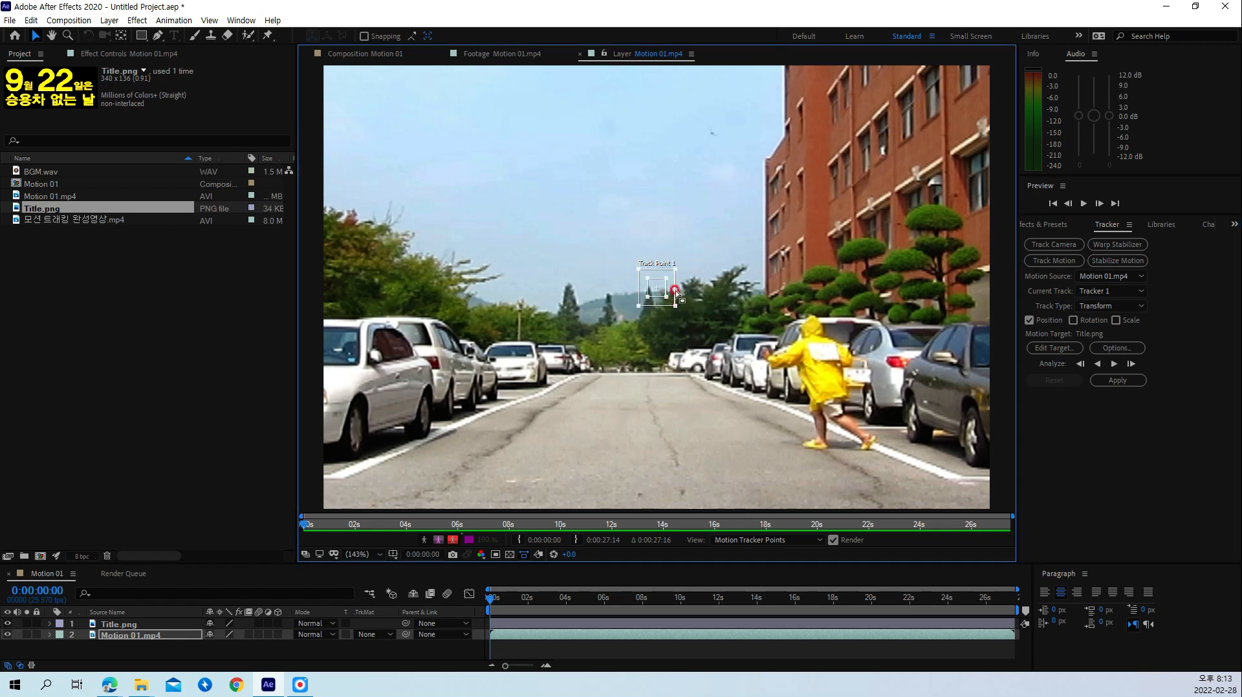
drag(673, 290, 828, 325)
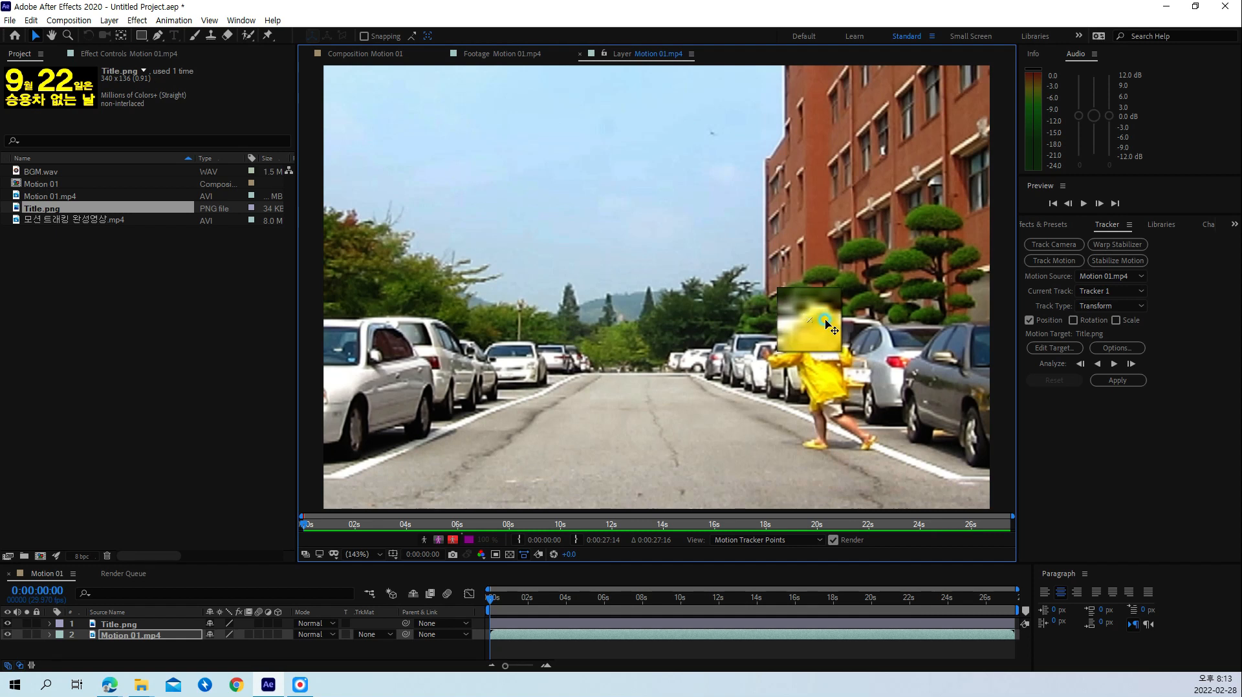
drag(828, 324, 828, 325)
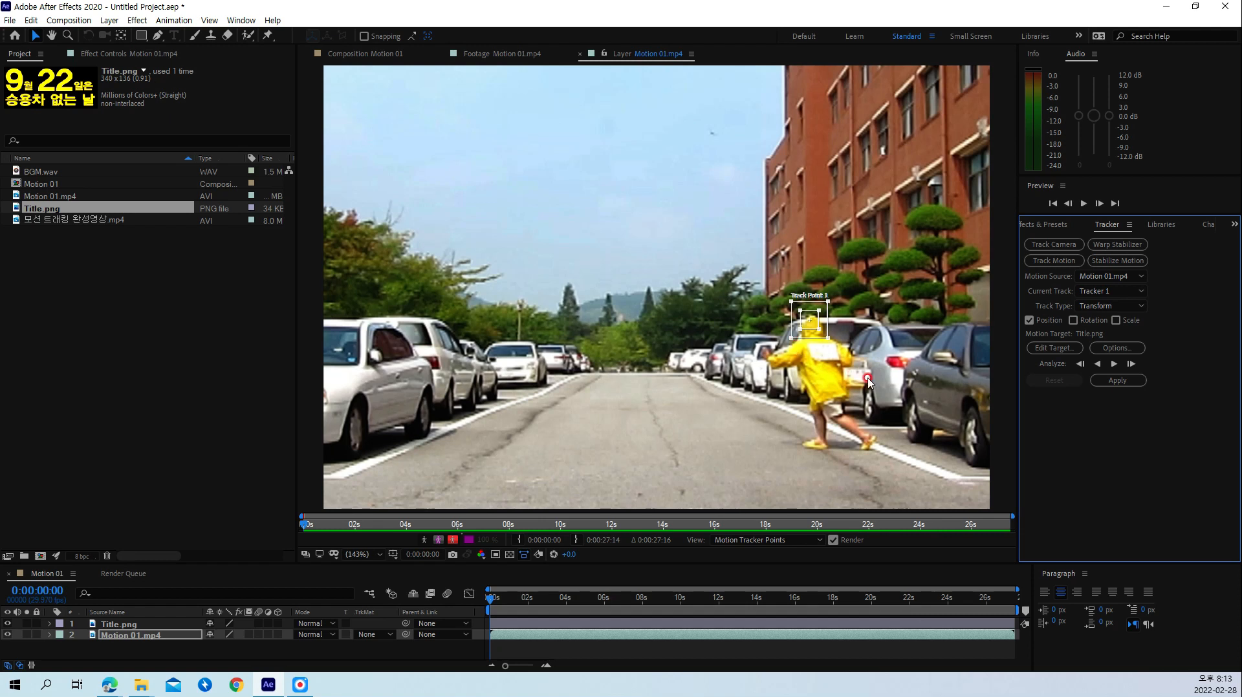
click(1054, 349)
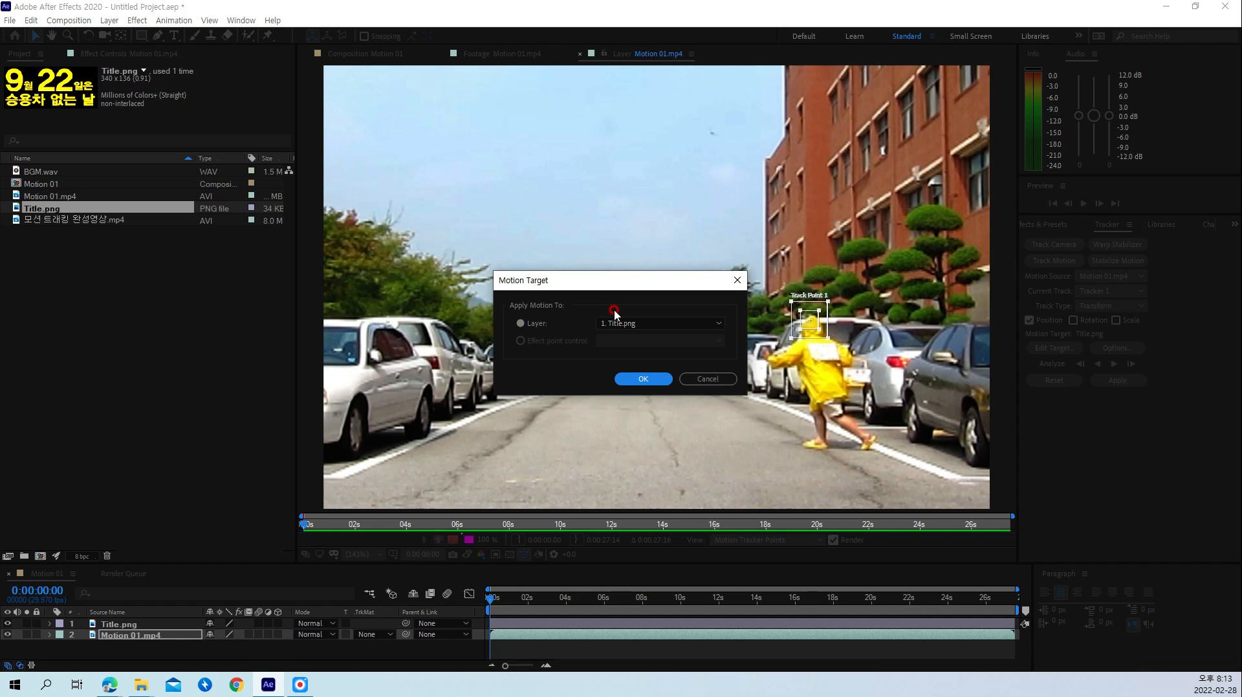
click(651, 379)
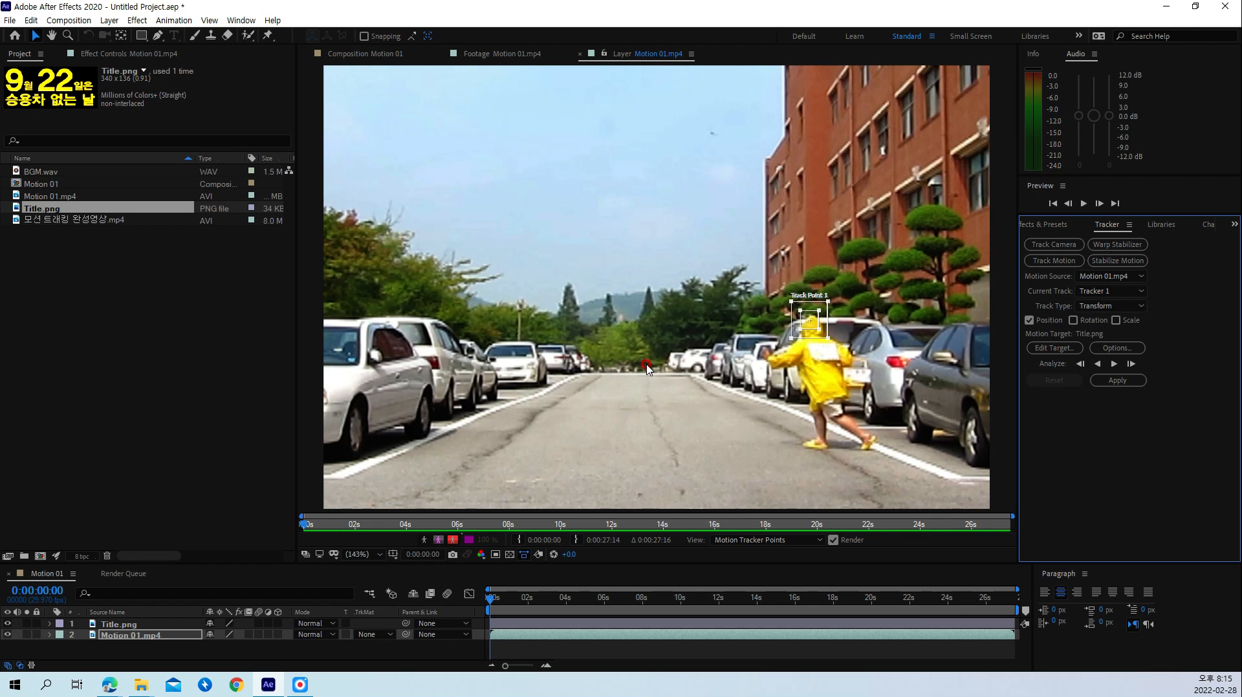
Step: Try to analyze the hood's motion forward from the first frame, and undo the analysis
click(1114, 364)
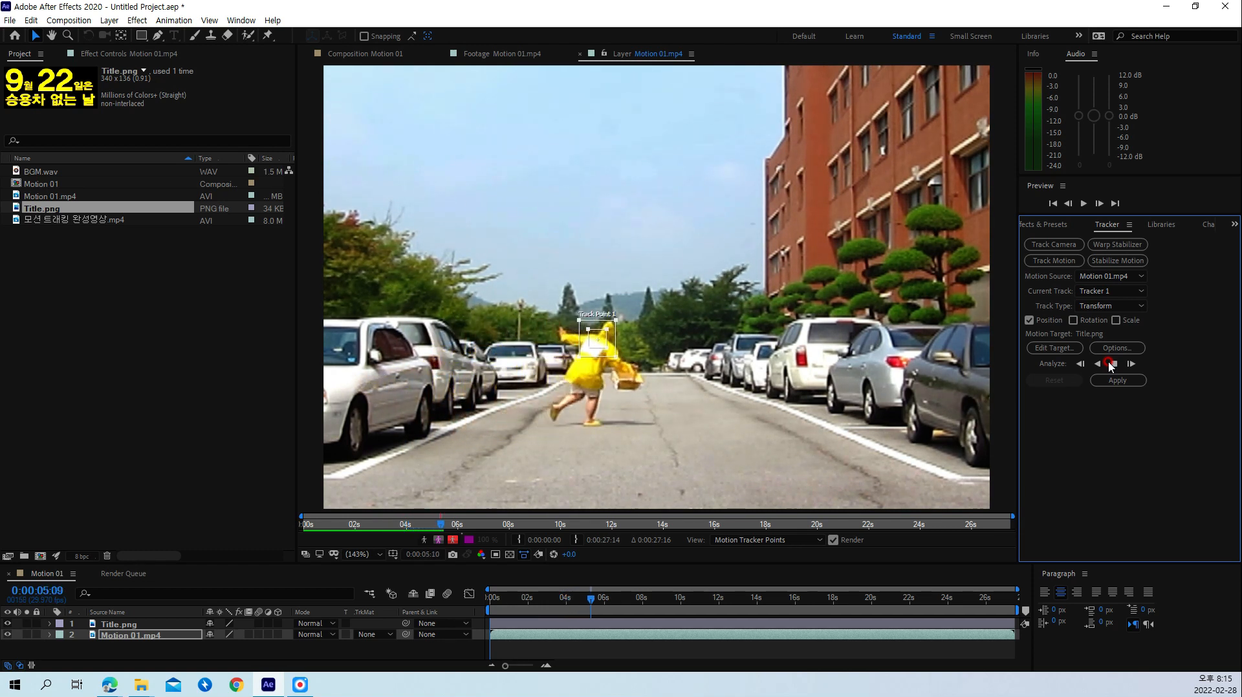
click(1110, 365)
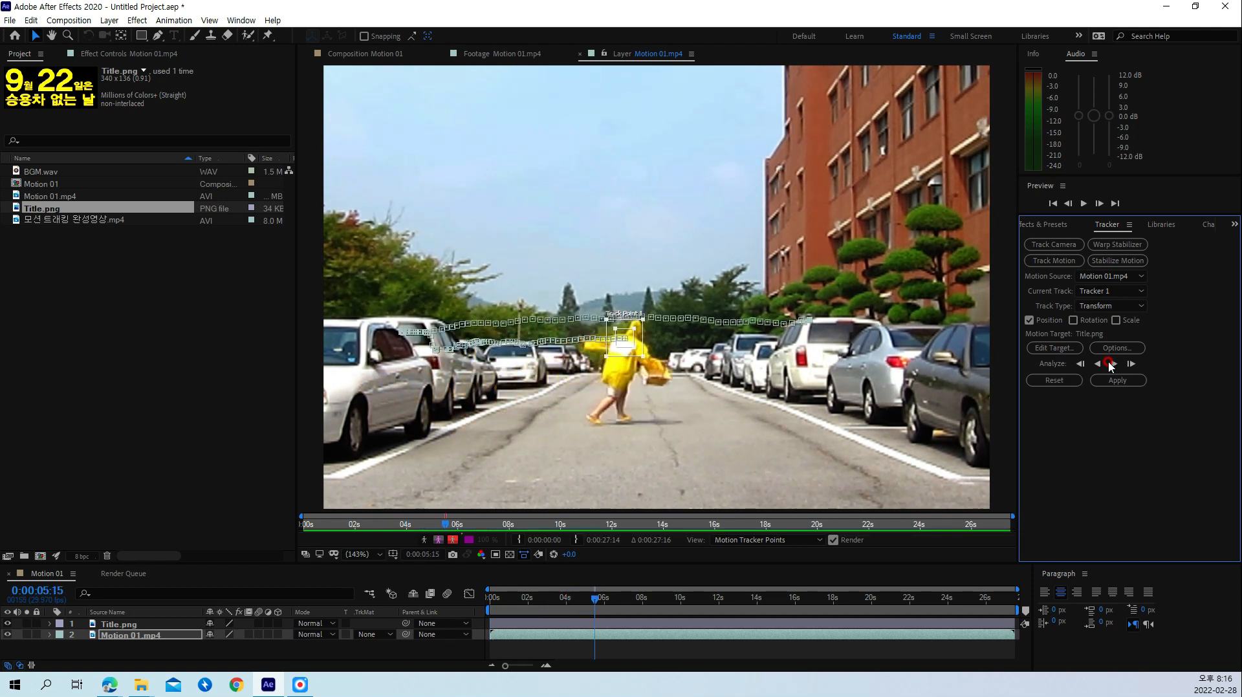
key(ctrl+z)
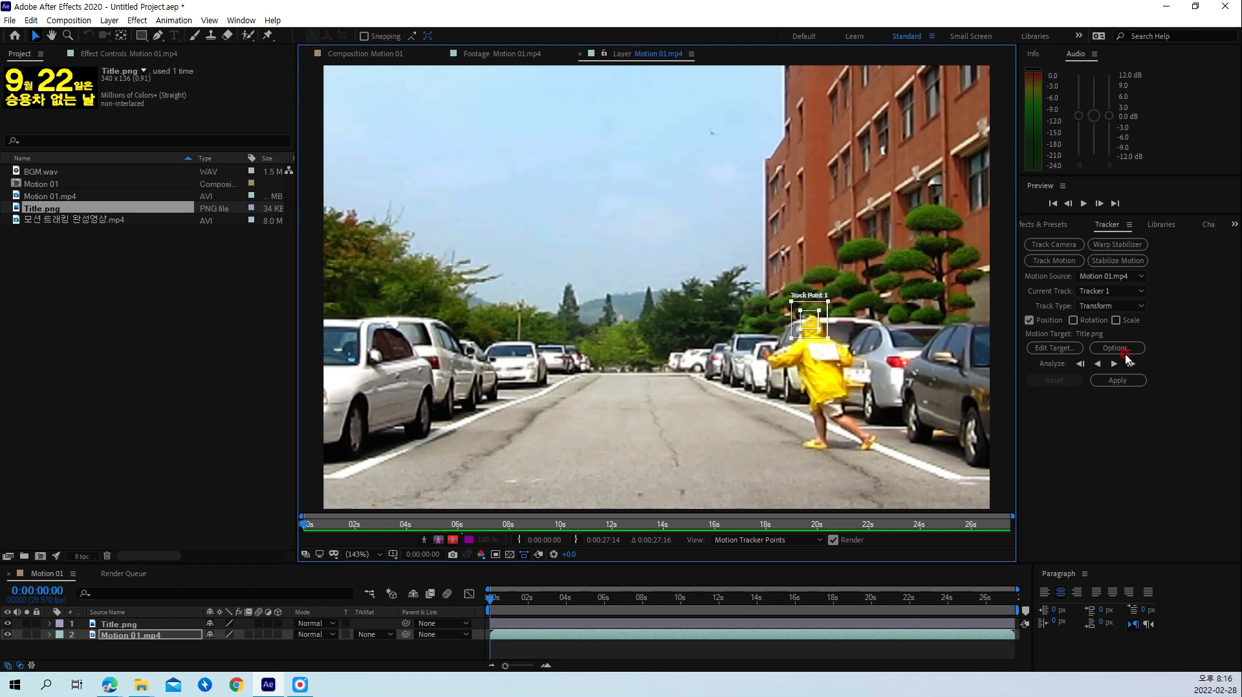
Step: Set Tracker 1's channel to Saturation in the motion tracker options
click(1126, 351)
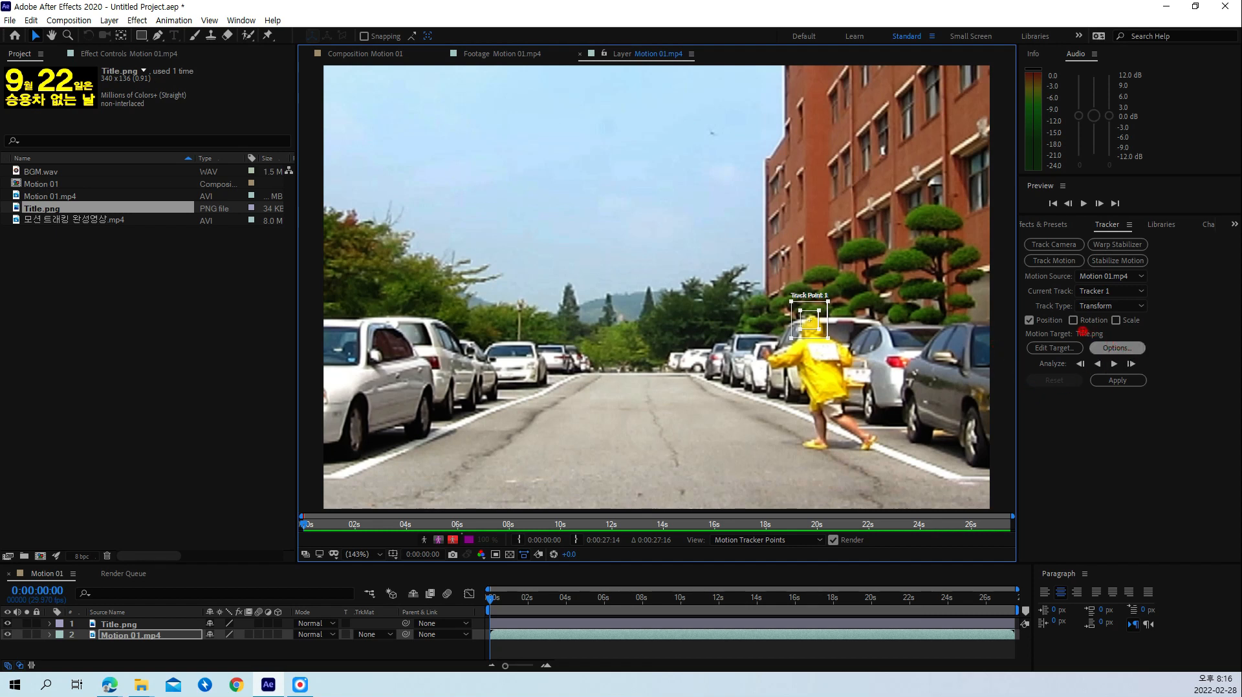
drag(1089, 332, 1166, 374)
drag(1089, 333, 1151, 359)
click(1113, 348)
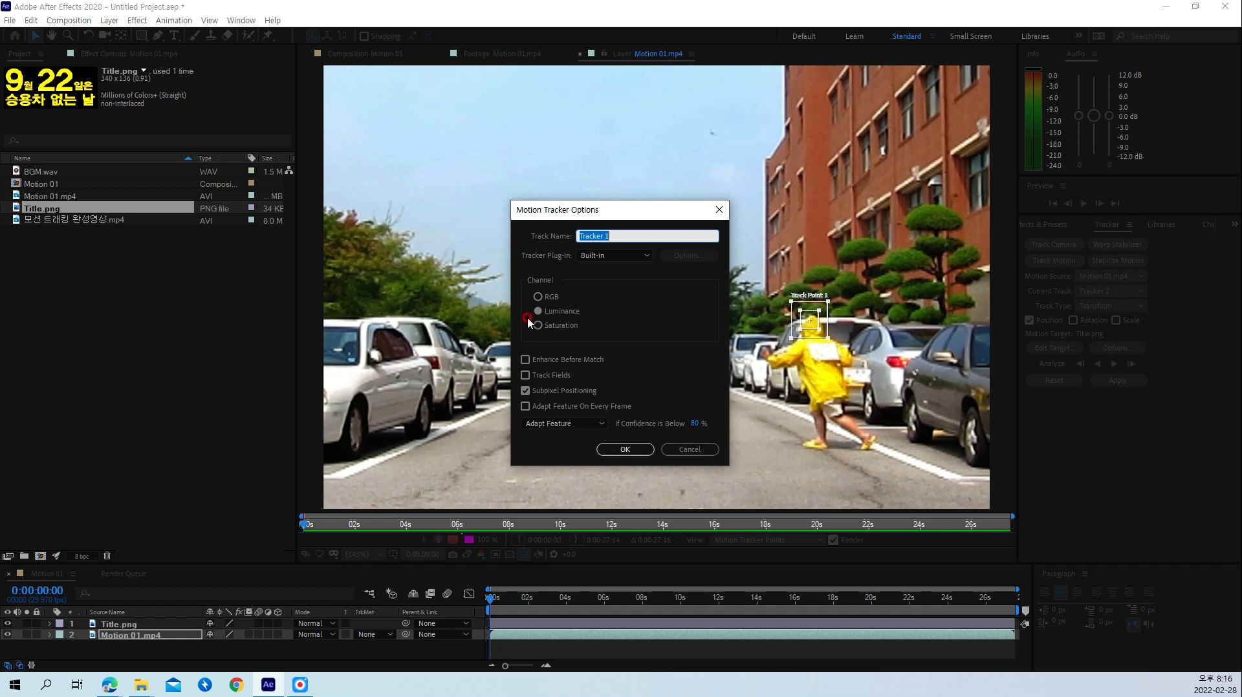
drag(511, 279, 605, 339)
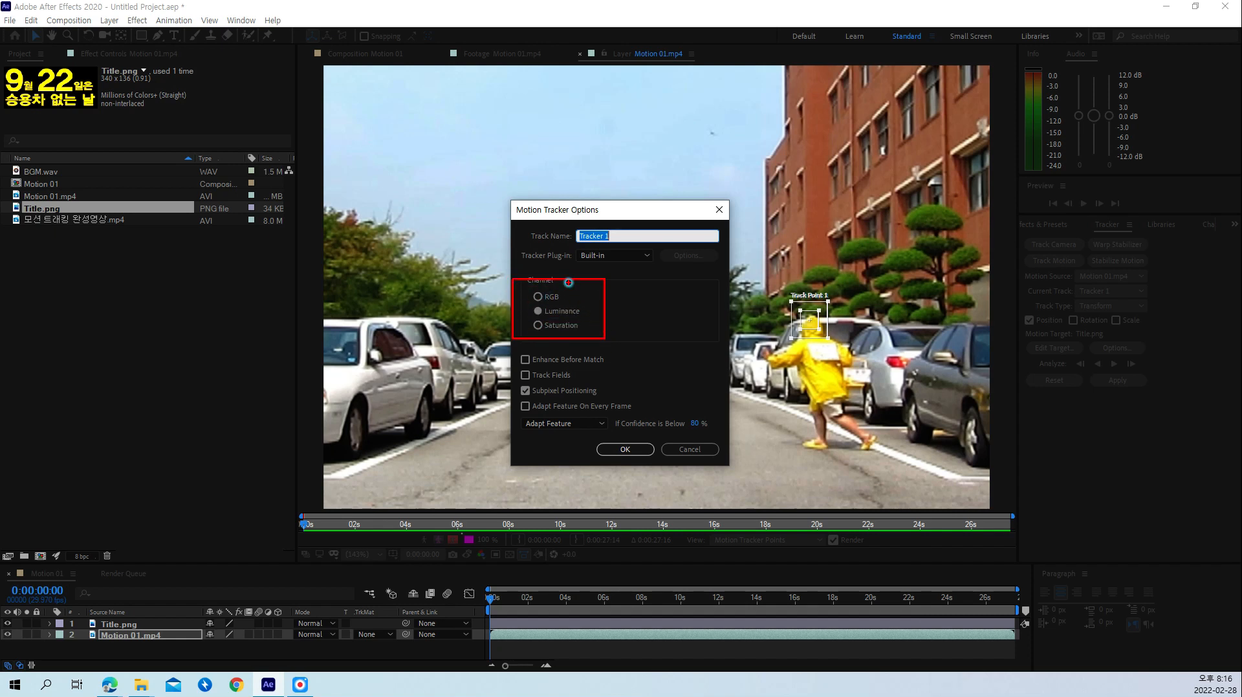
mouse_move(568, 283)
mouse_down()
mouse_move(596, 283)
mouse_move(601, 320)
mouse_up()
key(Escape)
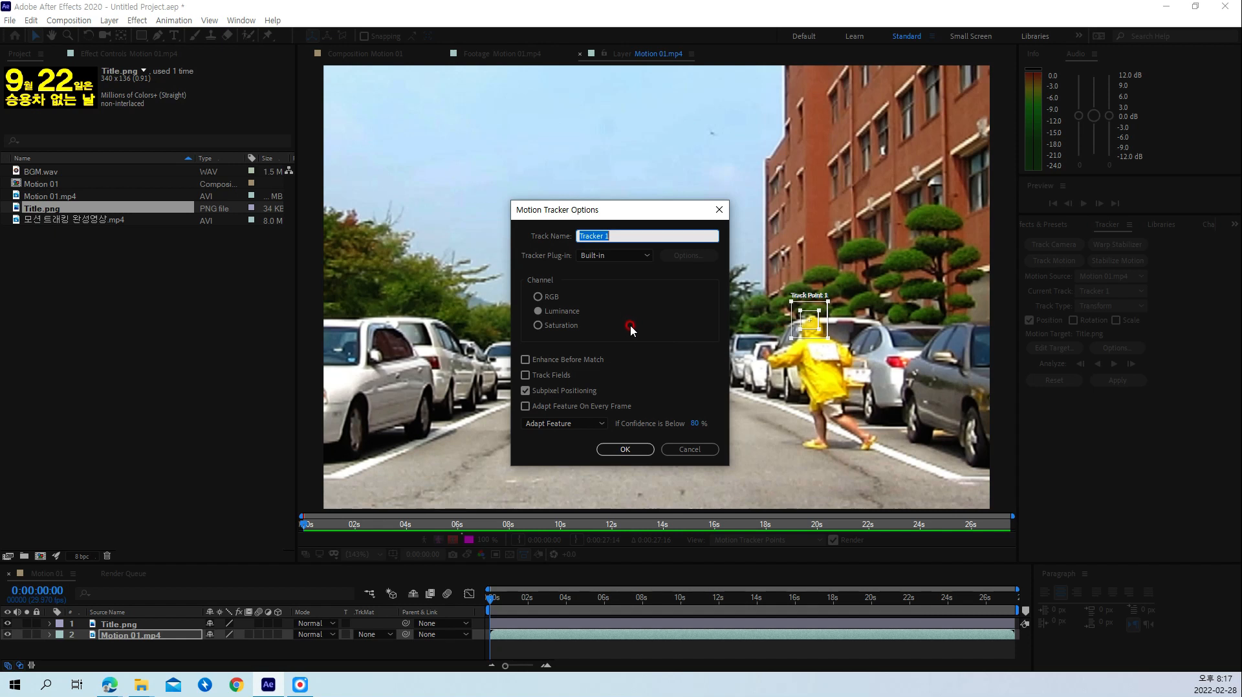
click(537, 326)
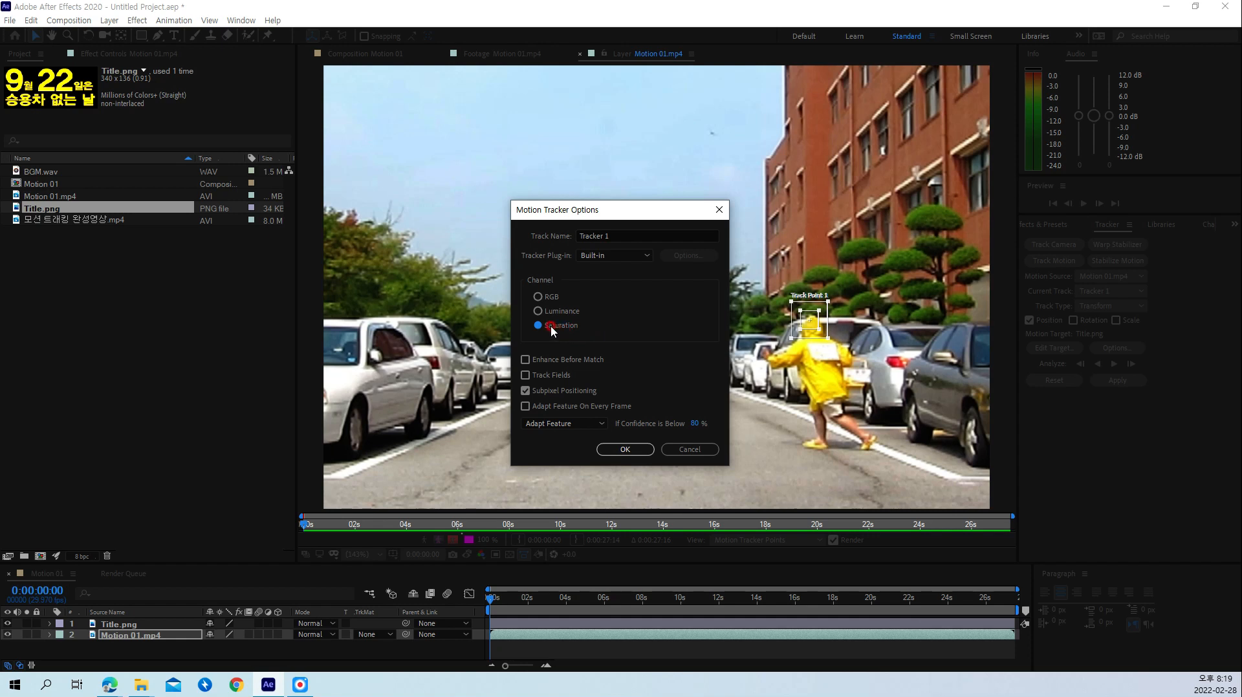
click(625, 450)
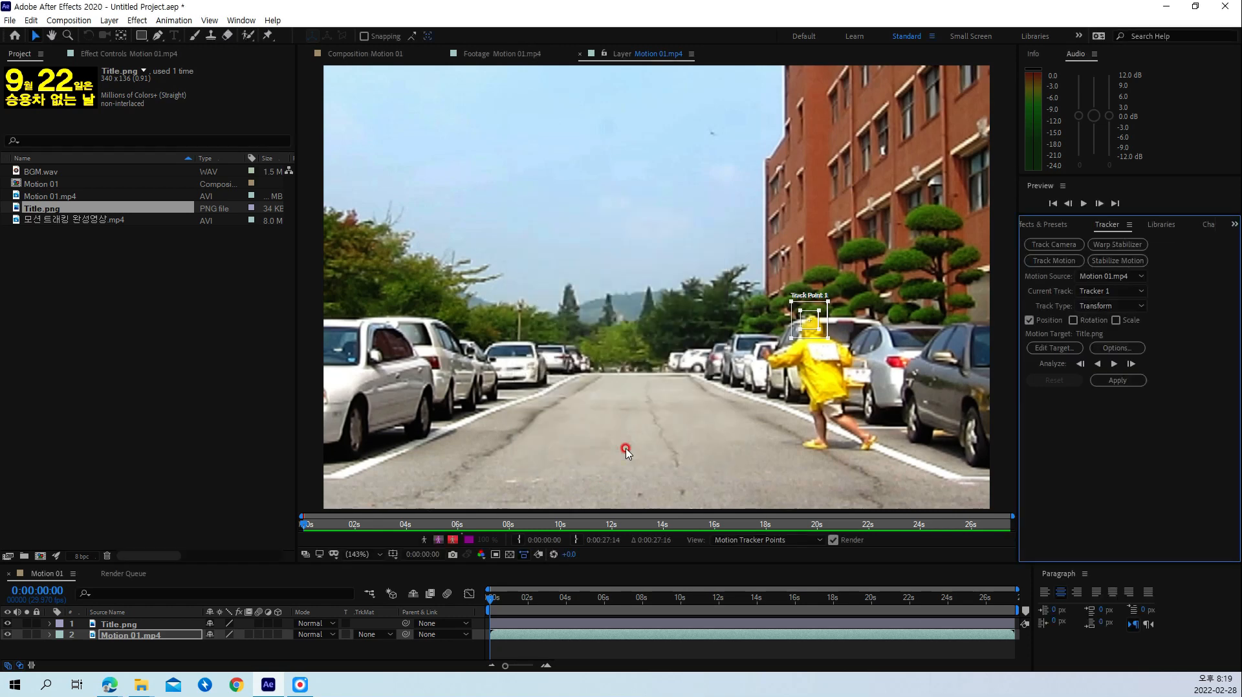
Step: Analyze Tracker 1 forward from the first frame and stop at about 0:00:05:15
click(1112, 364)
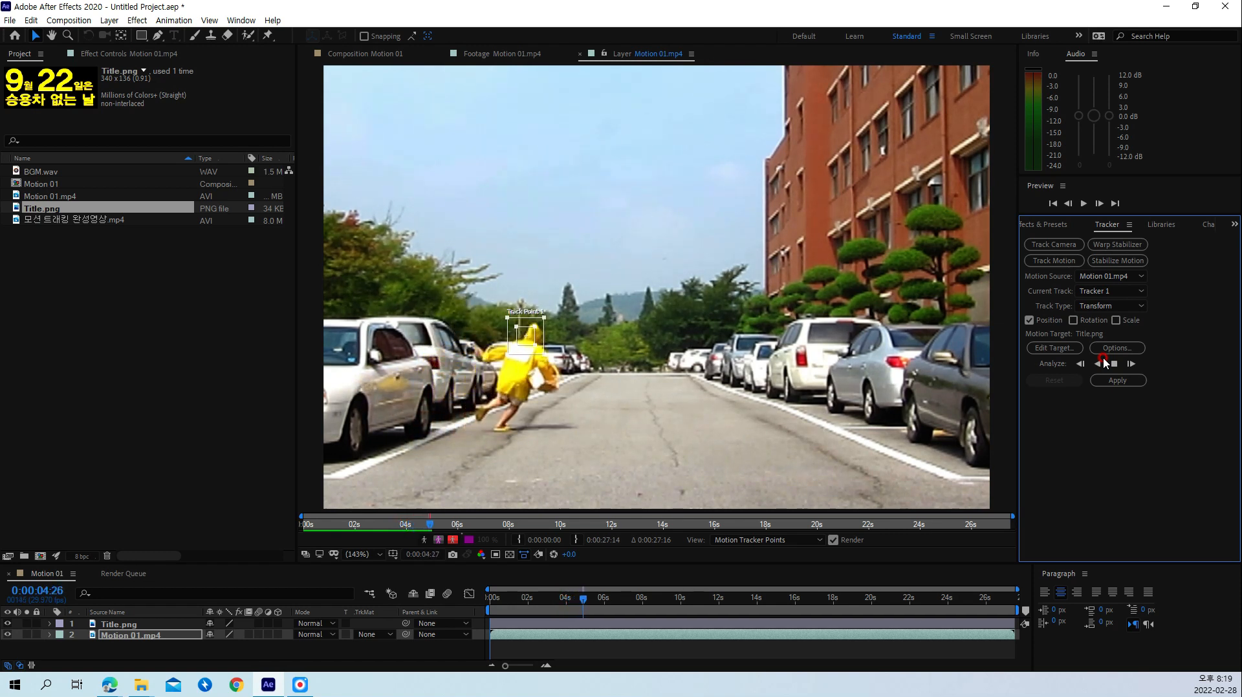
key(space)
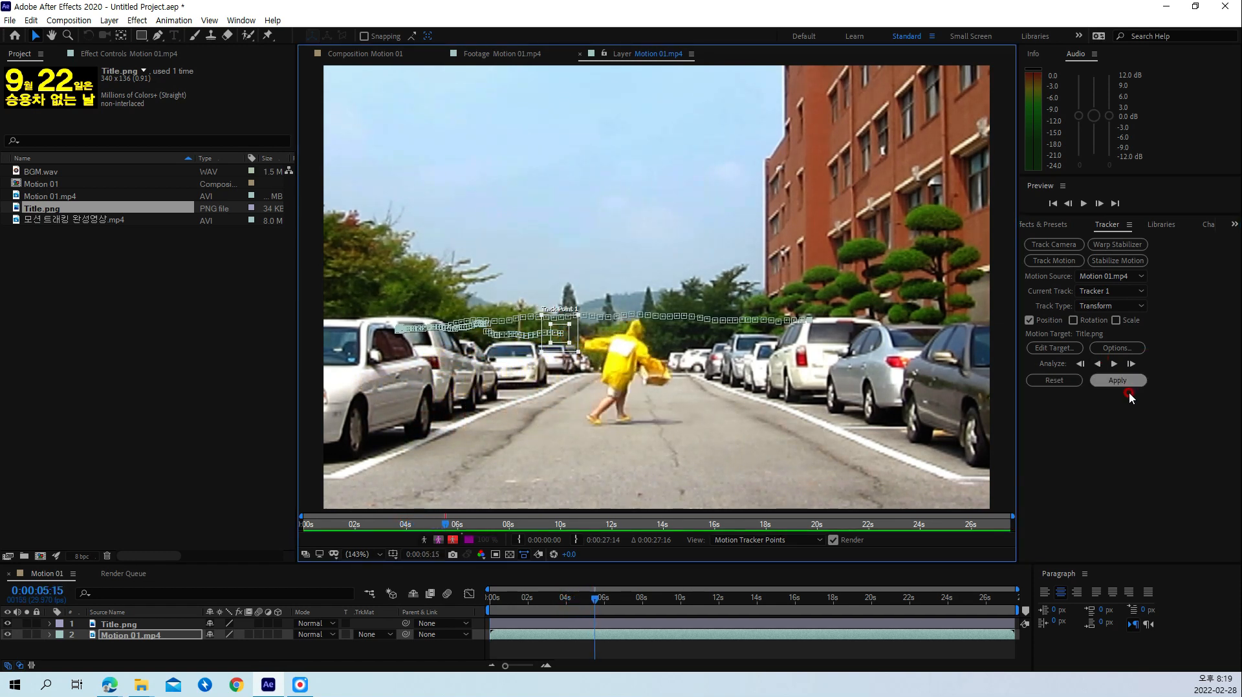
Step: Undo the last analysis, re-center Track Point 1 on the yellow hood and keep the Saturation channel in the motion tracker options
key(ctrl+z)
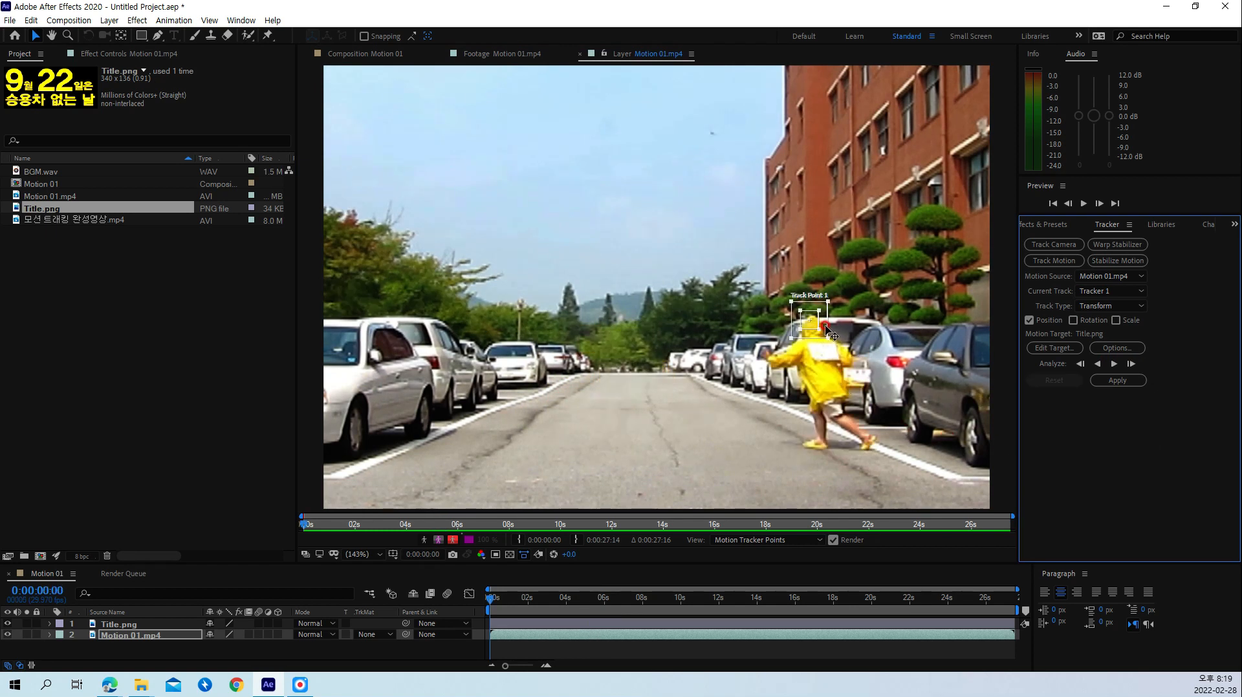
drag(829, 332, 828, 330)
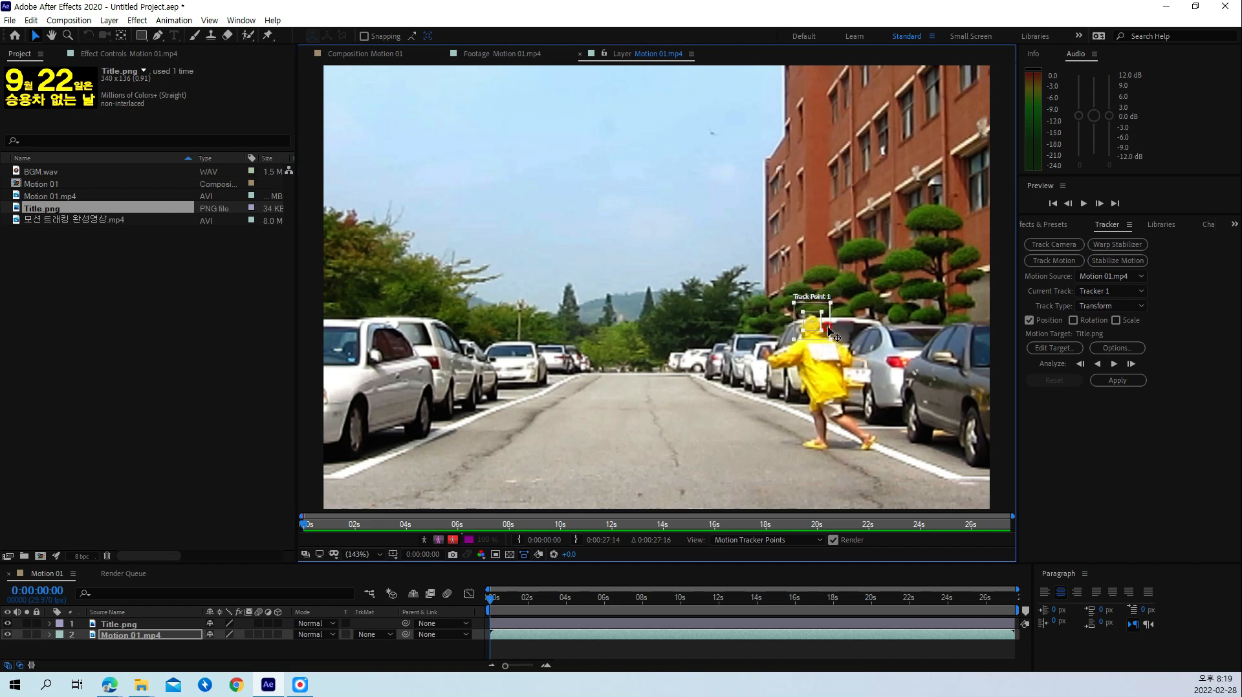
click(1114, 350)
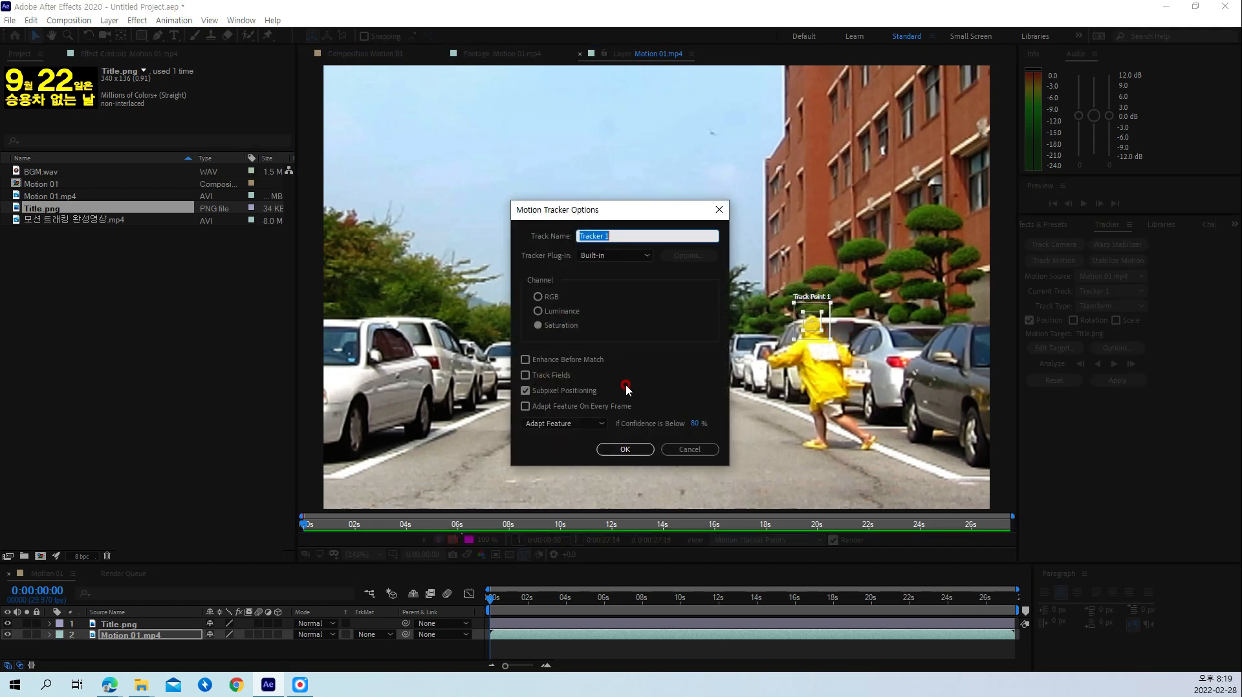
click(625, 449)
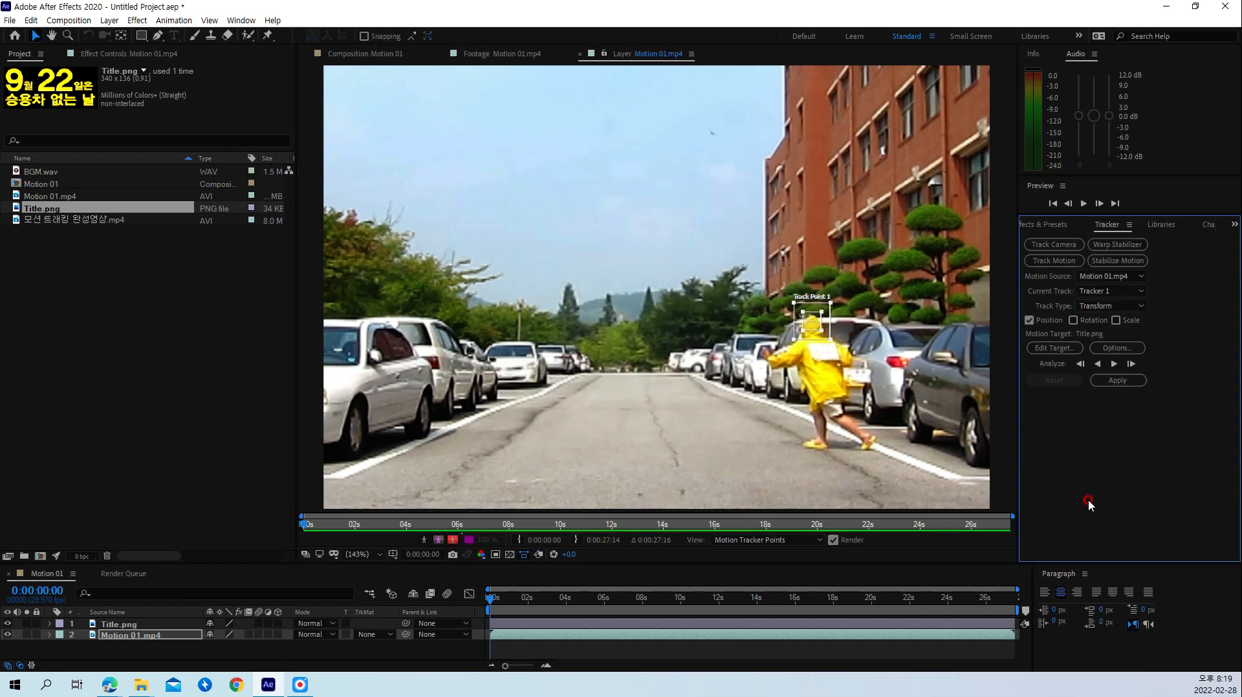
Step: Fine-tune Track Point 1 on the yellow hood and analyze Tracker 1 forward from the first frame to the end of the clip
click(1114, 364)
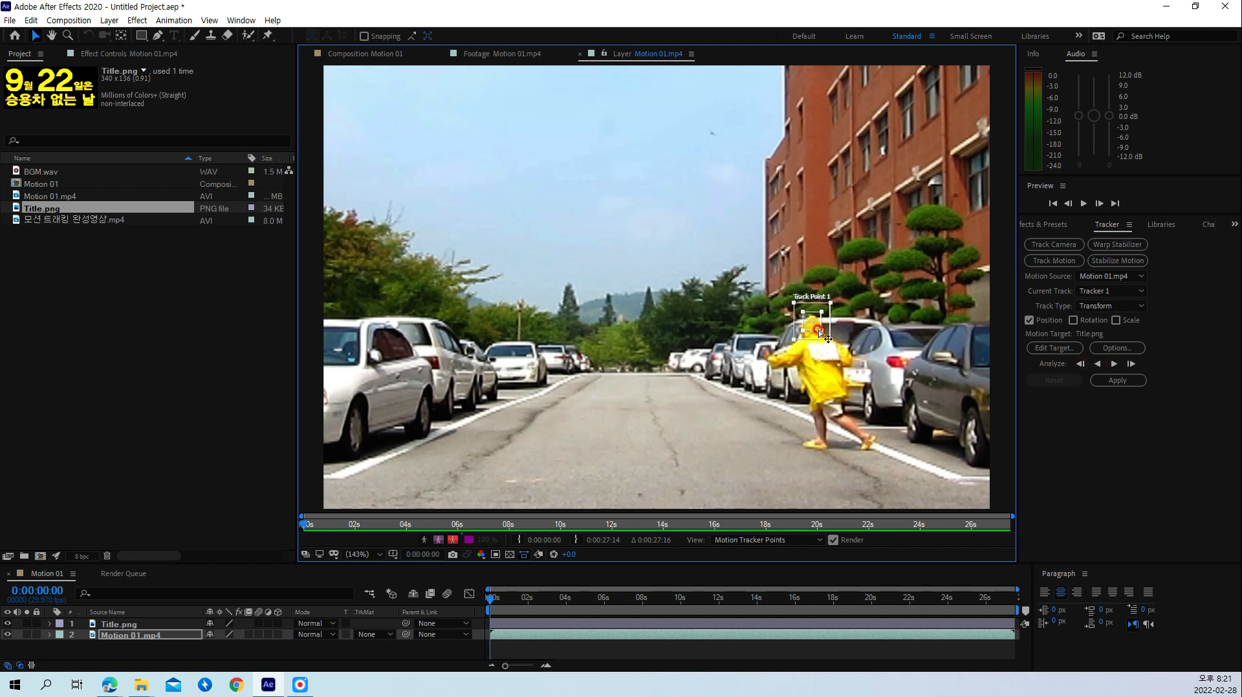
drag(823, 331, 824, 331)
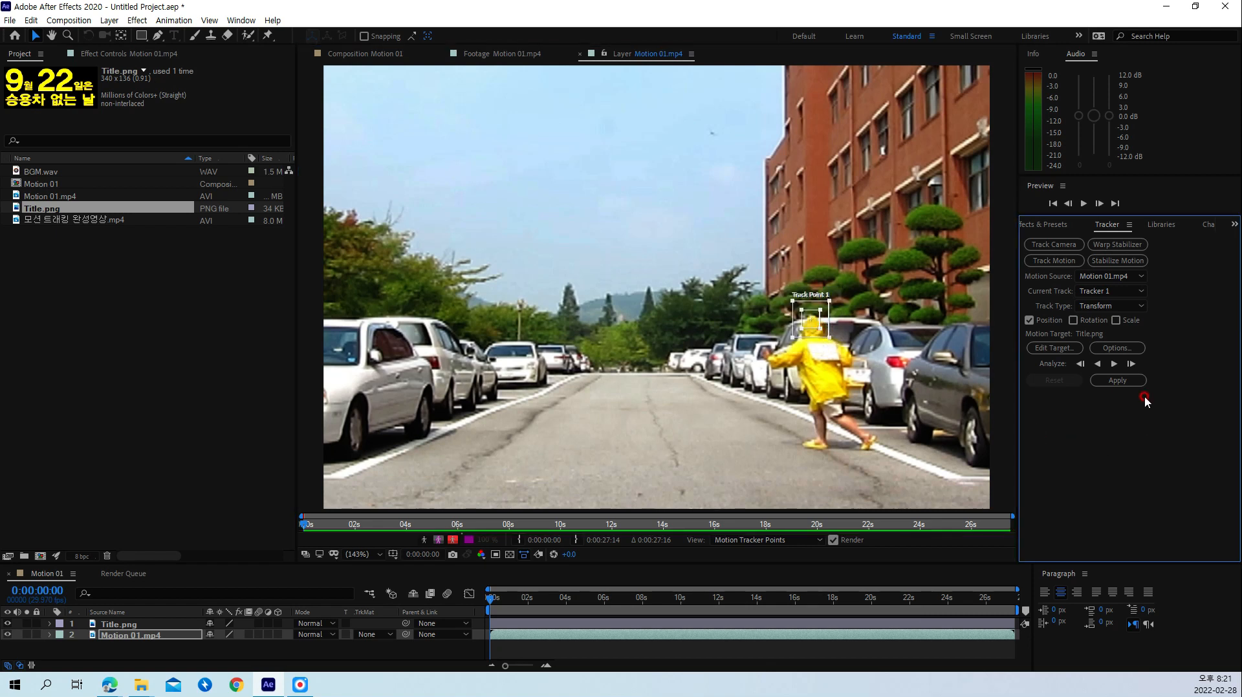
click(1114, 363)
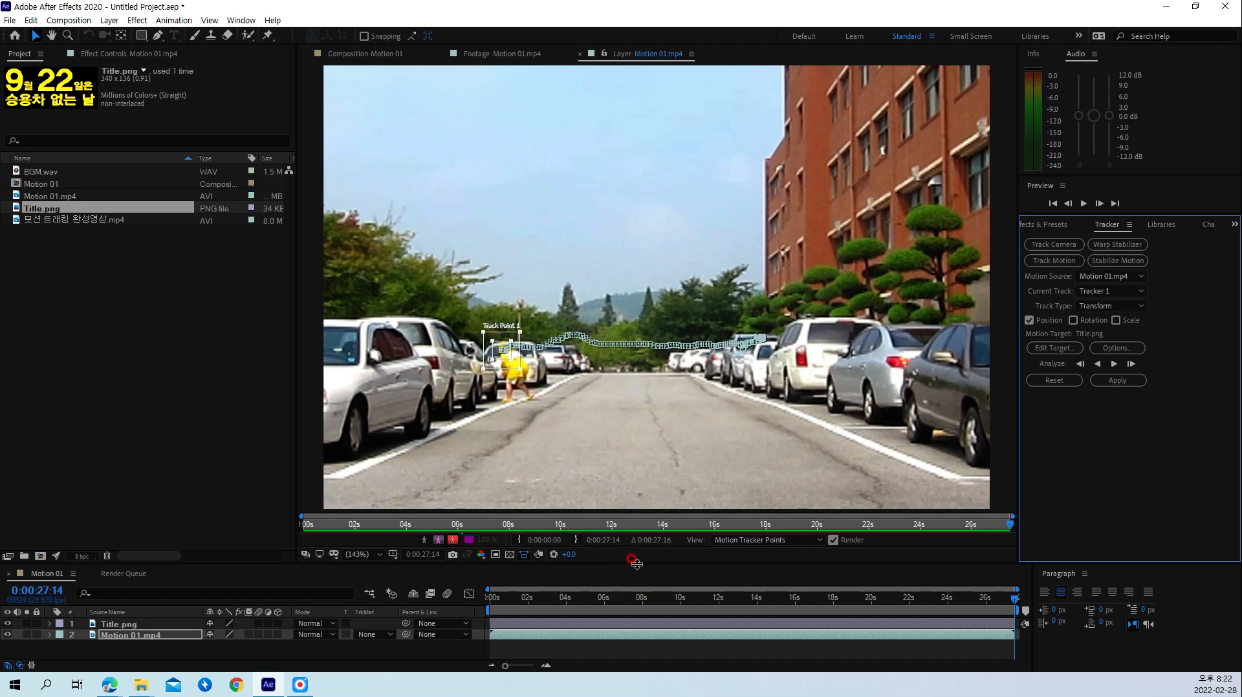
Step: Enlarge the timeline area and apply Tracker 1's motion to Title.png in the X and Y dimensions
drag(636, 564, 632, 525)
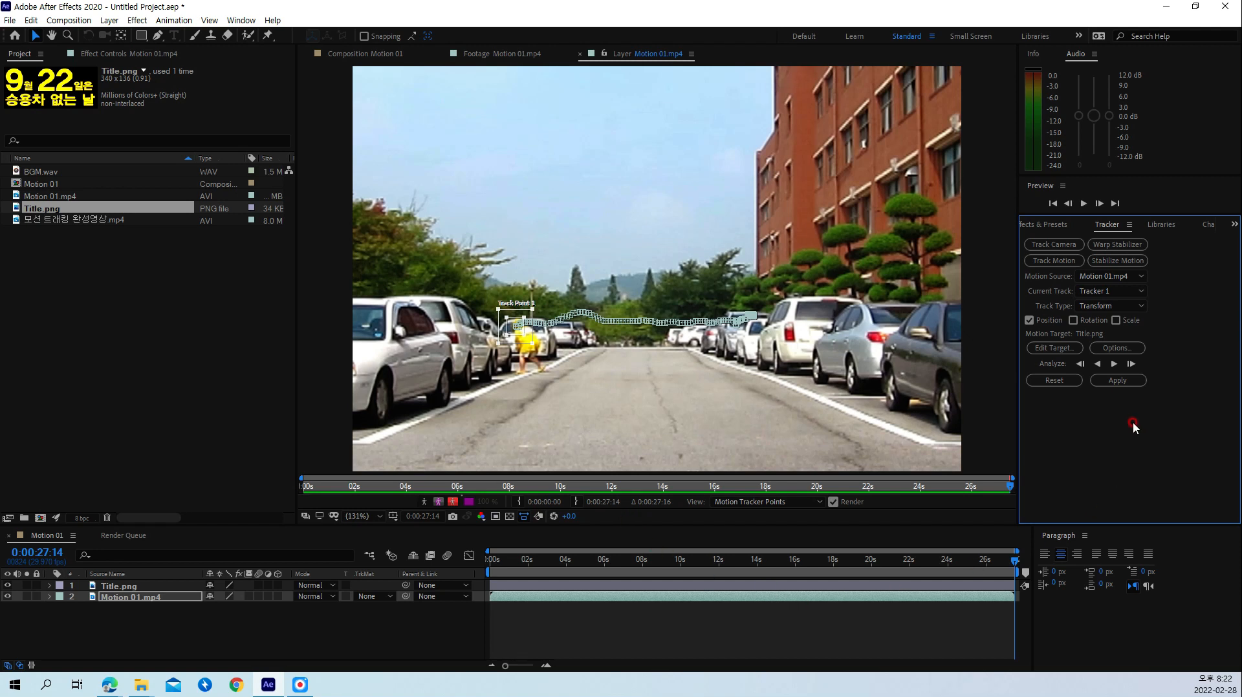
click(1126, 382)
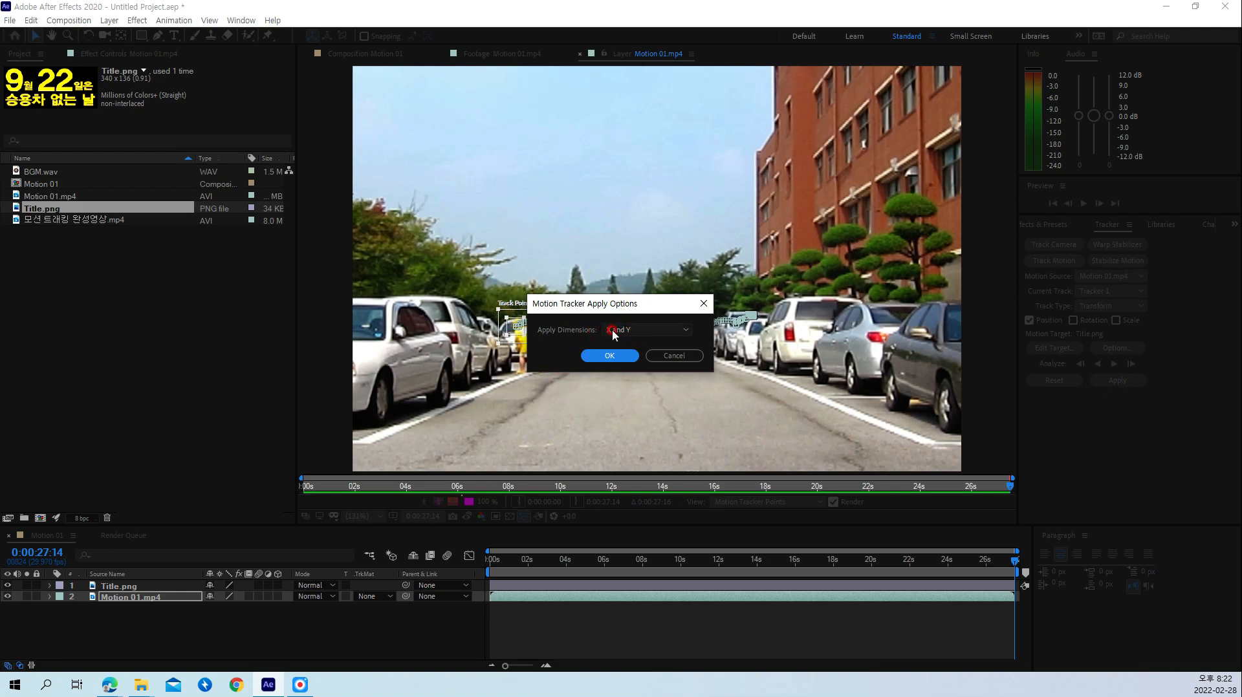
click(611, 356)
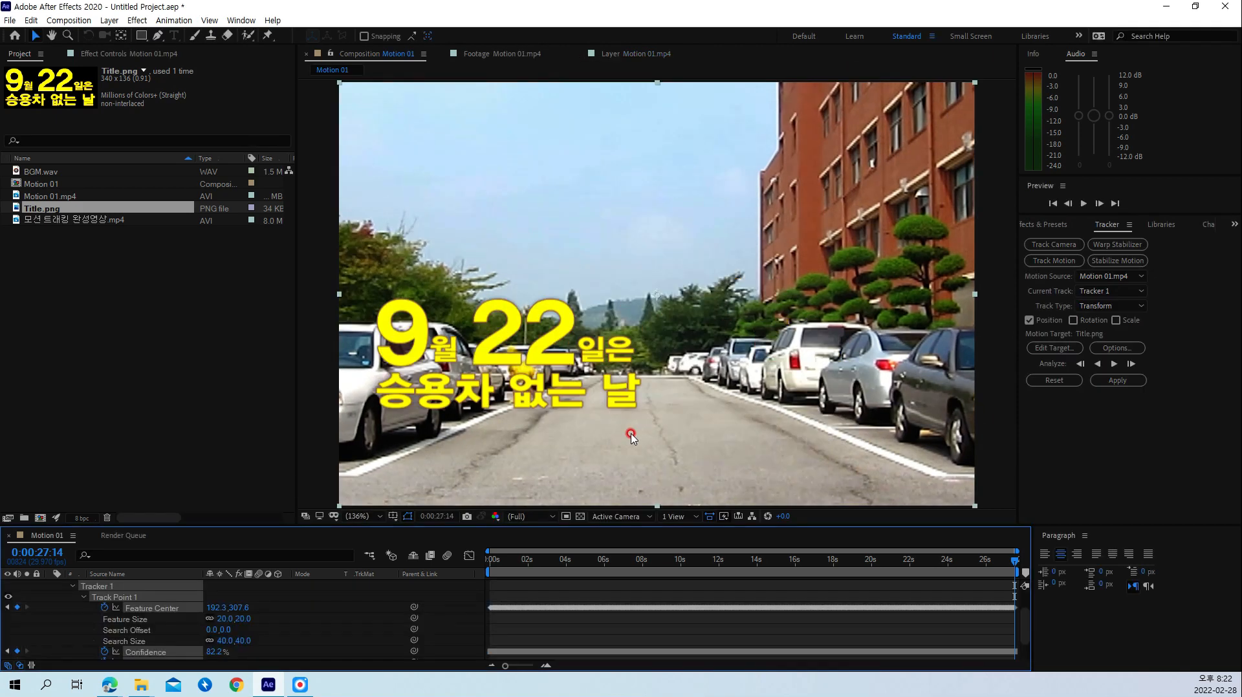
Step: Play the Motion 01 composition from the first frame to check how the title follows the girl
key(Home)
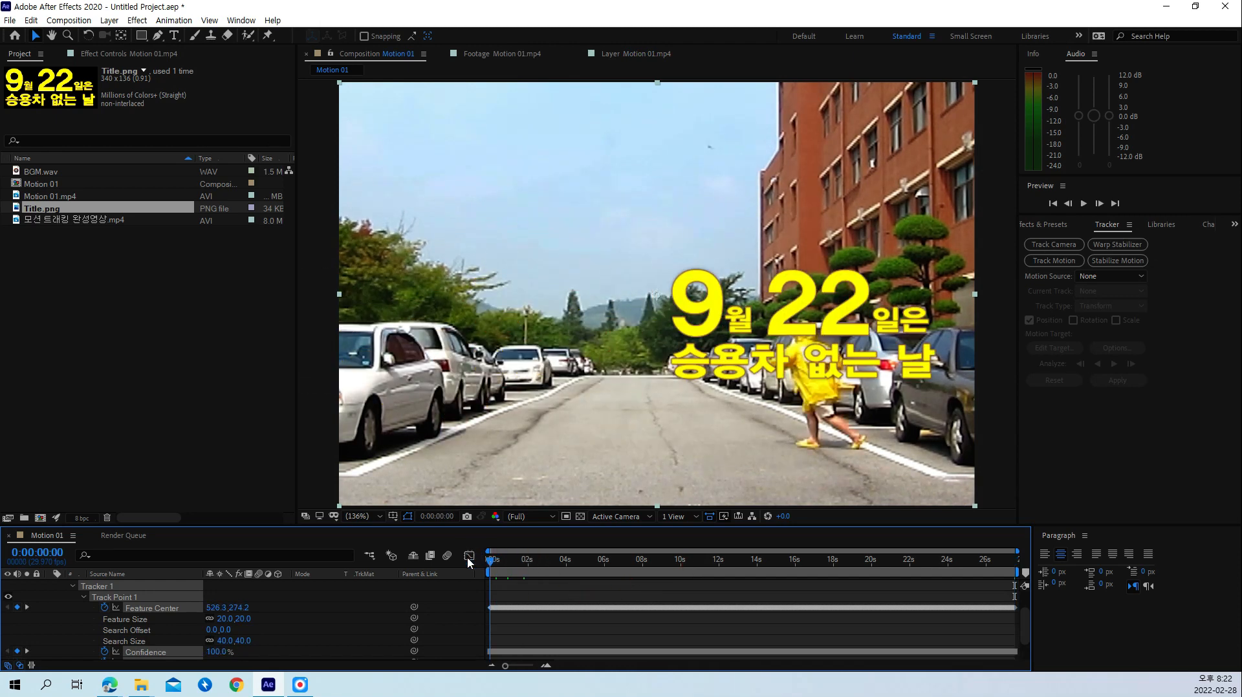
key(space)
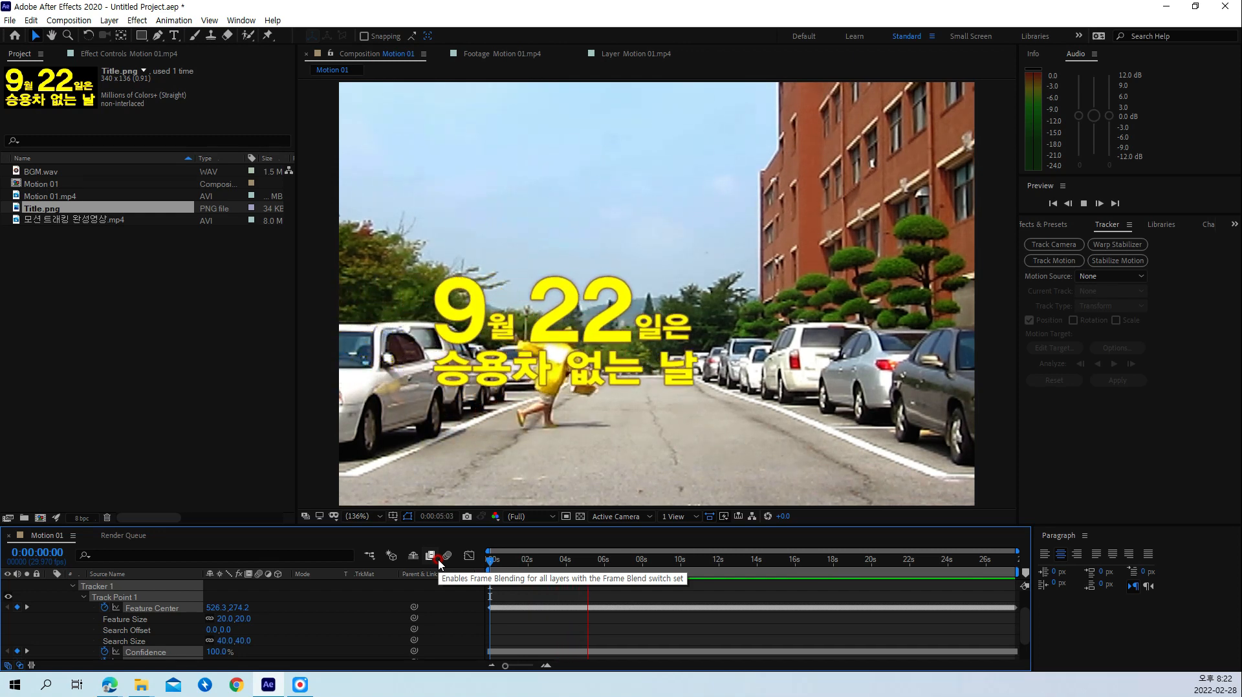
drag(608, 561, 378, 558)
key(space)
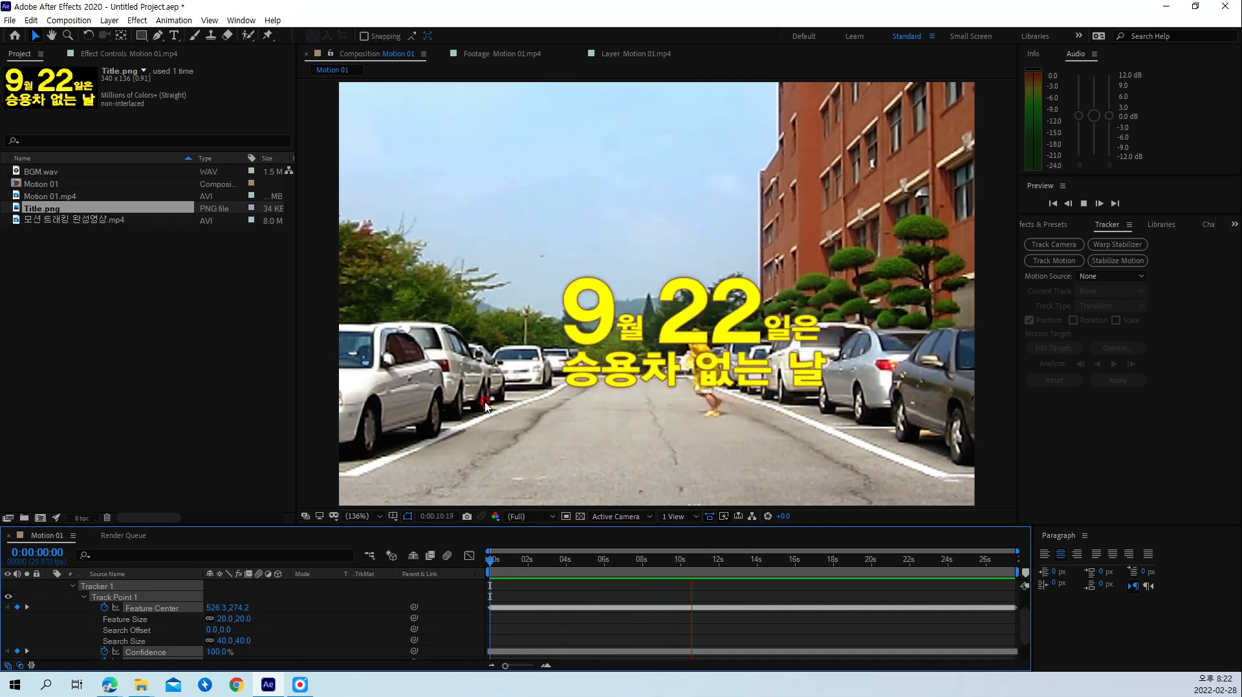
key(space)
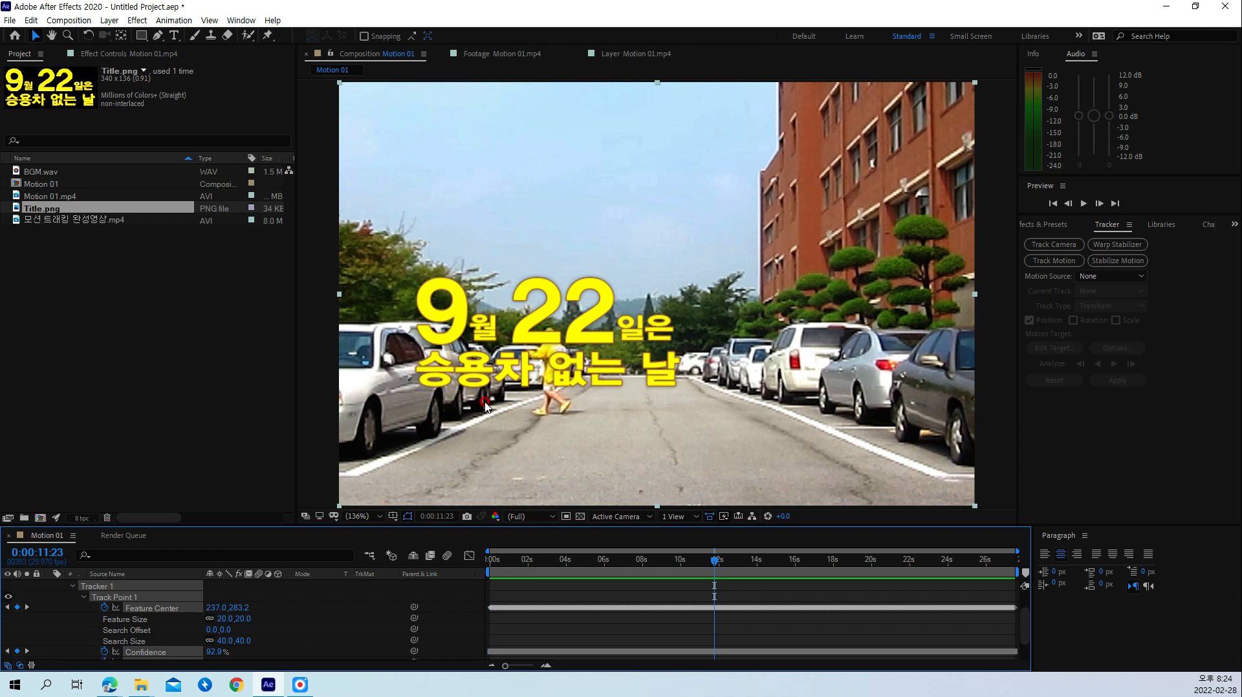
key(space)
key(space)
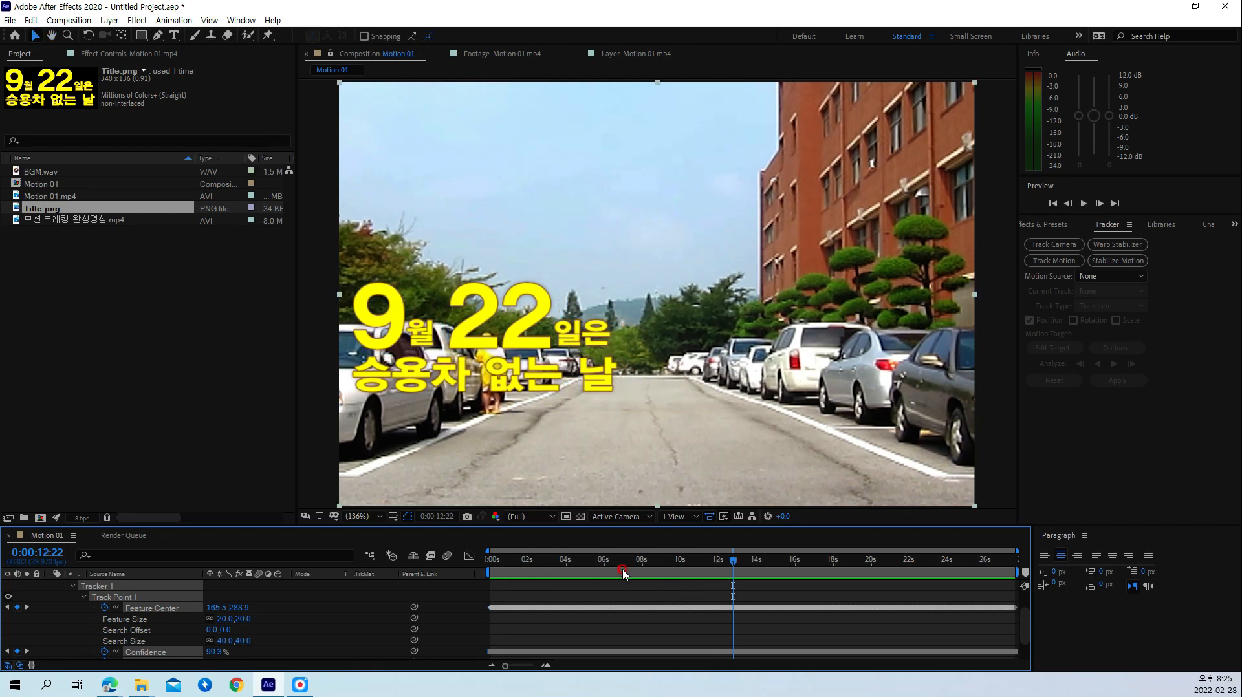
Step: Return the composition to its first frame, and open and play the finished example 모션 트래킹 완성영상.mp4 from its start to examine the title's placement
key(Home)
click(363, 125)
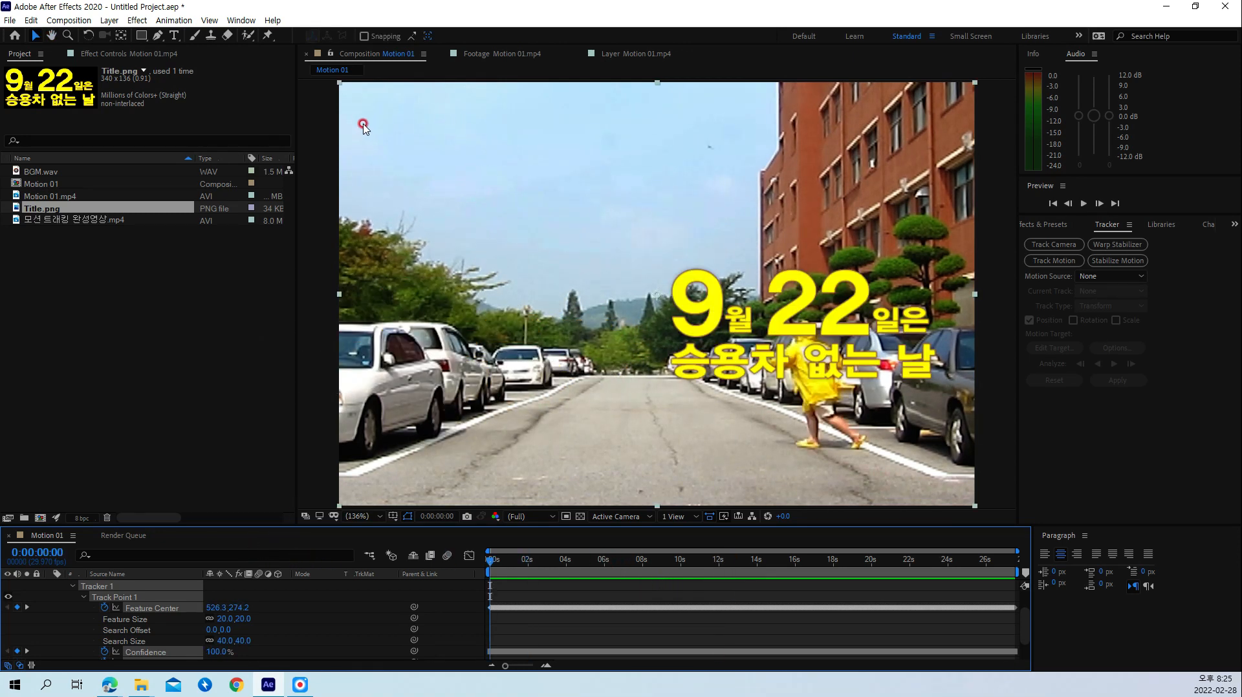
double_click(19, 221)
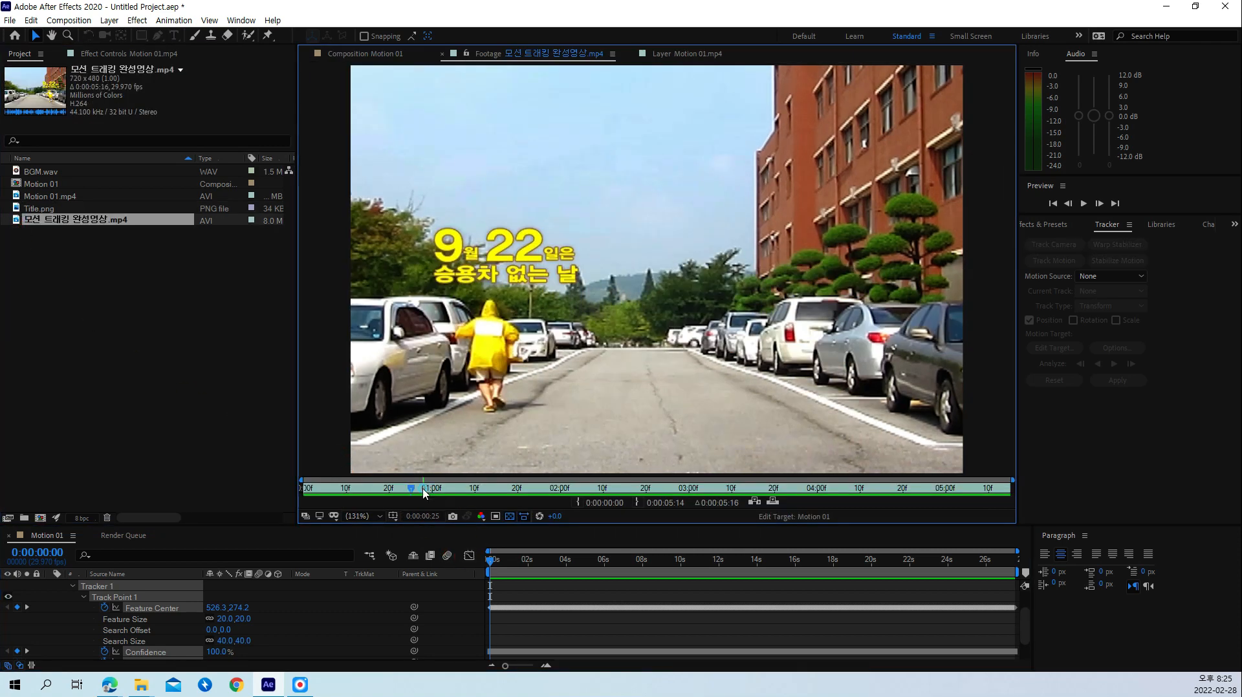
drag(422, 494, 255, 488)
click(649, 320)
key(space)
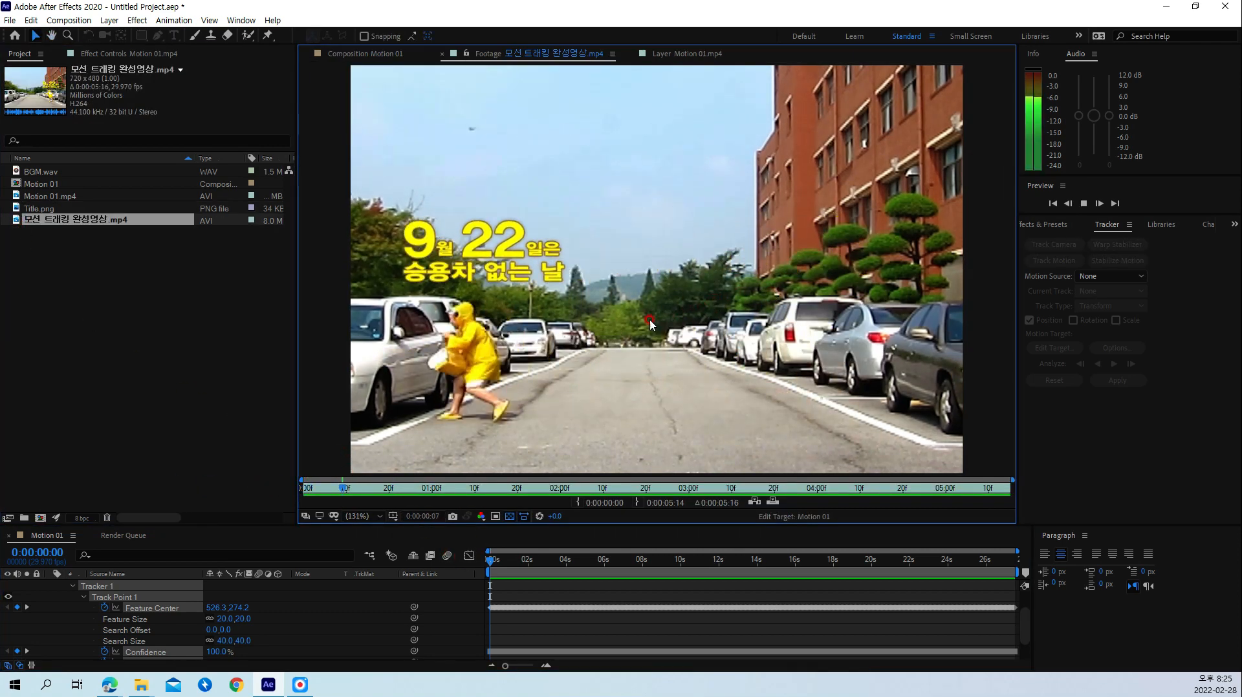
key(space)
key(space)
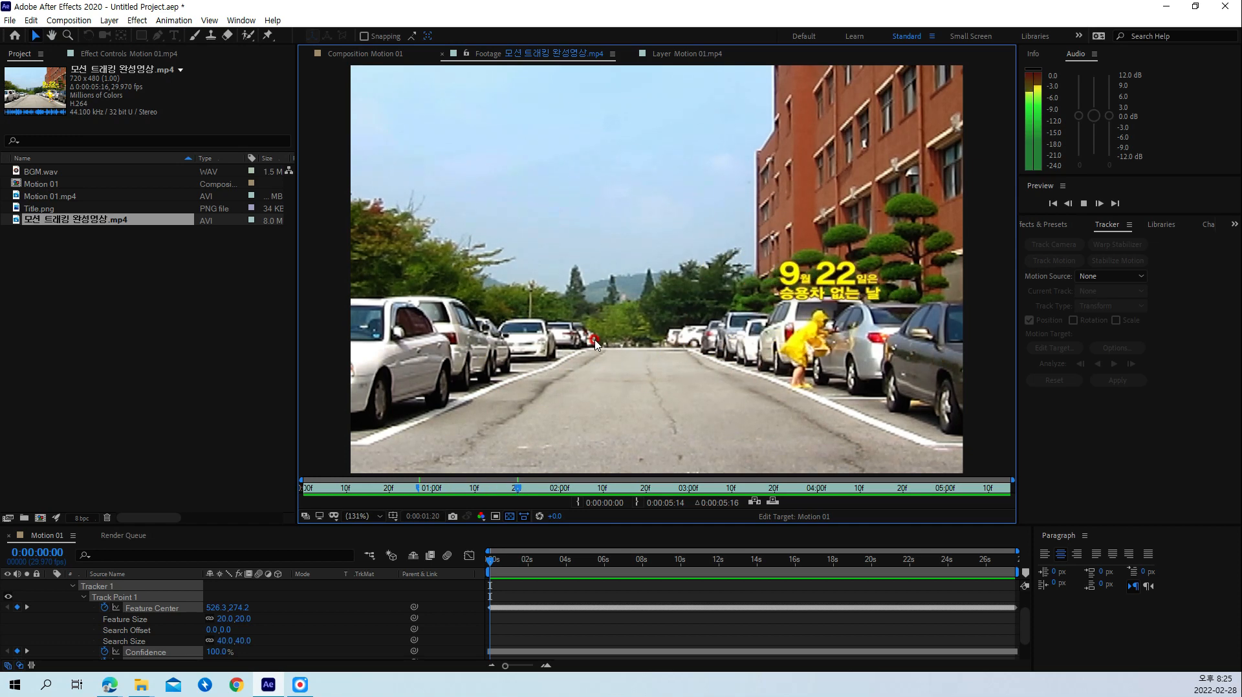
key(space)
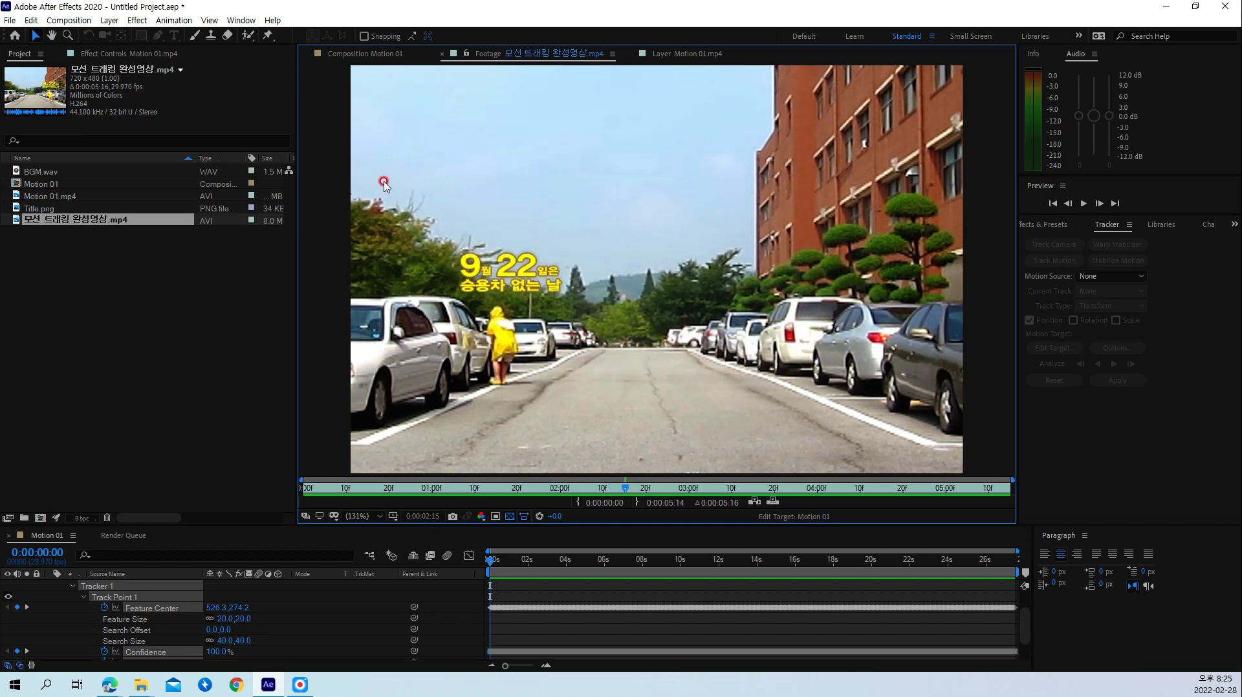
Step: Return to the Motion 01 composition, enlarge the timeline and reveal the keyframed properties of Title.png
click(349, 54)
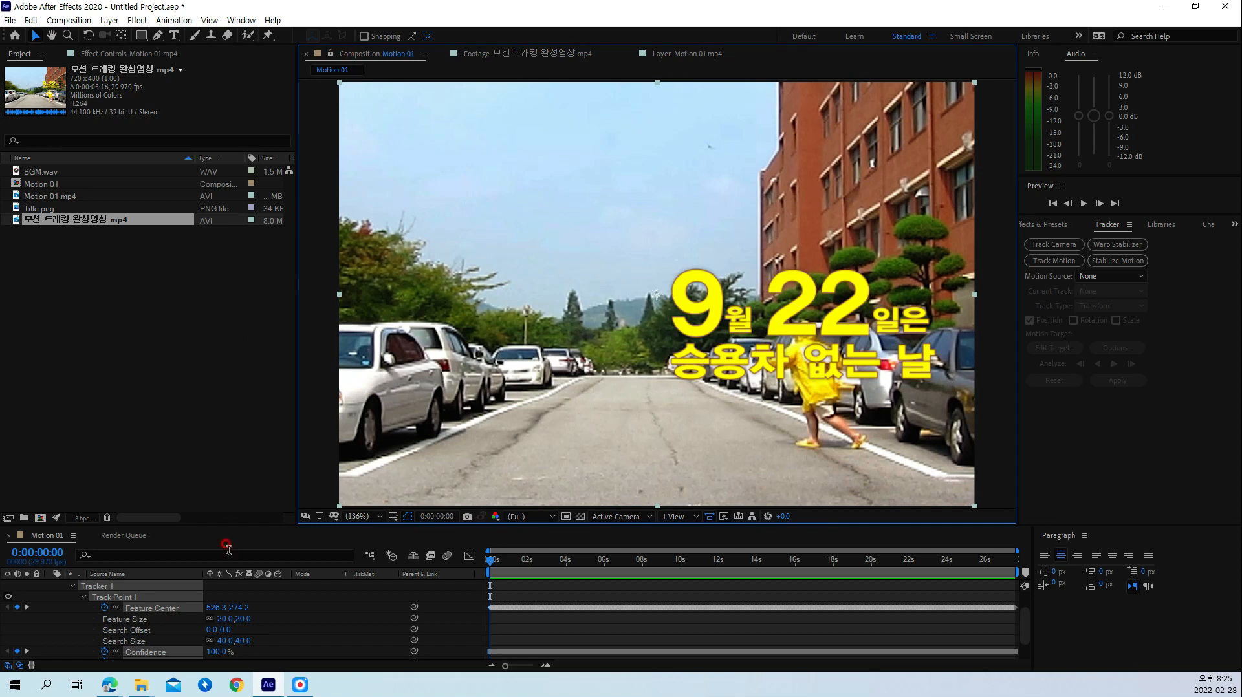
drag(223, 526, 236, 460)
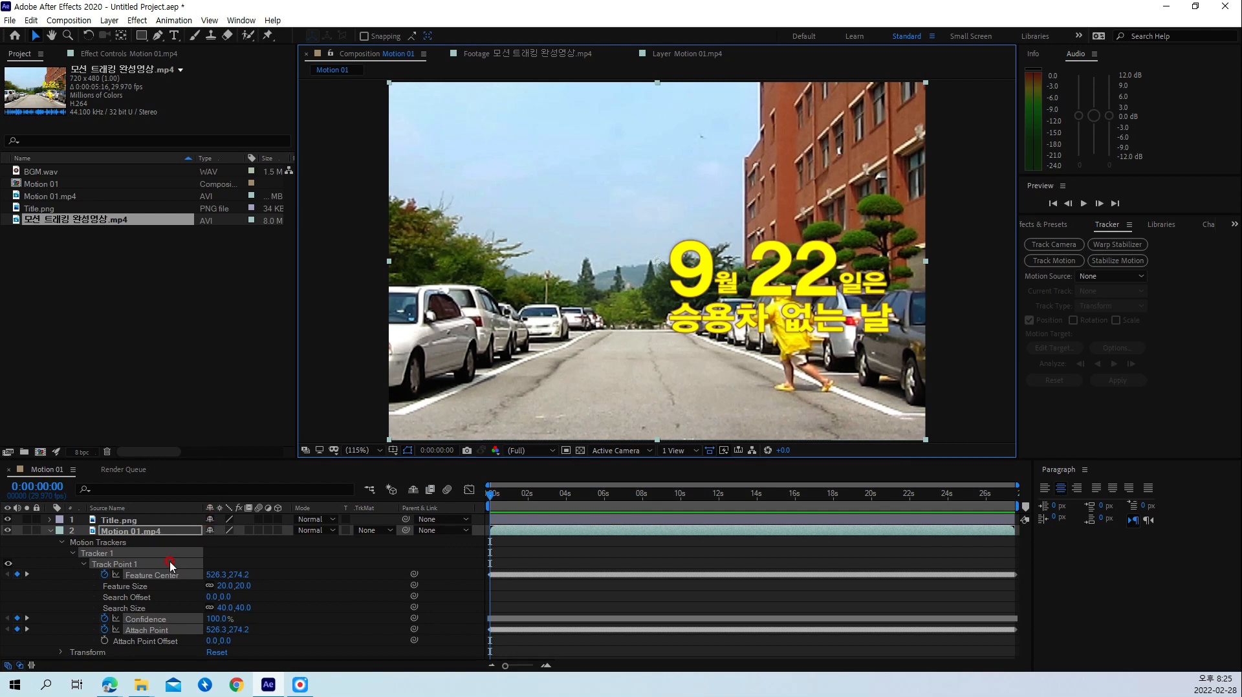
click(122, 520)
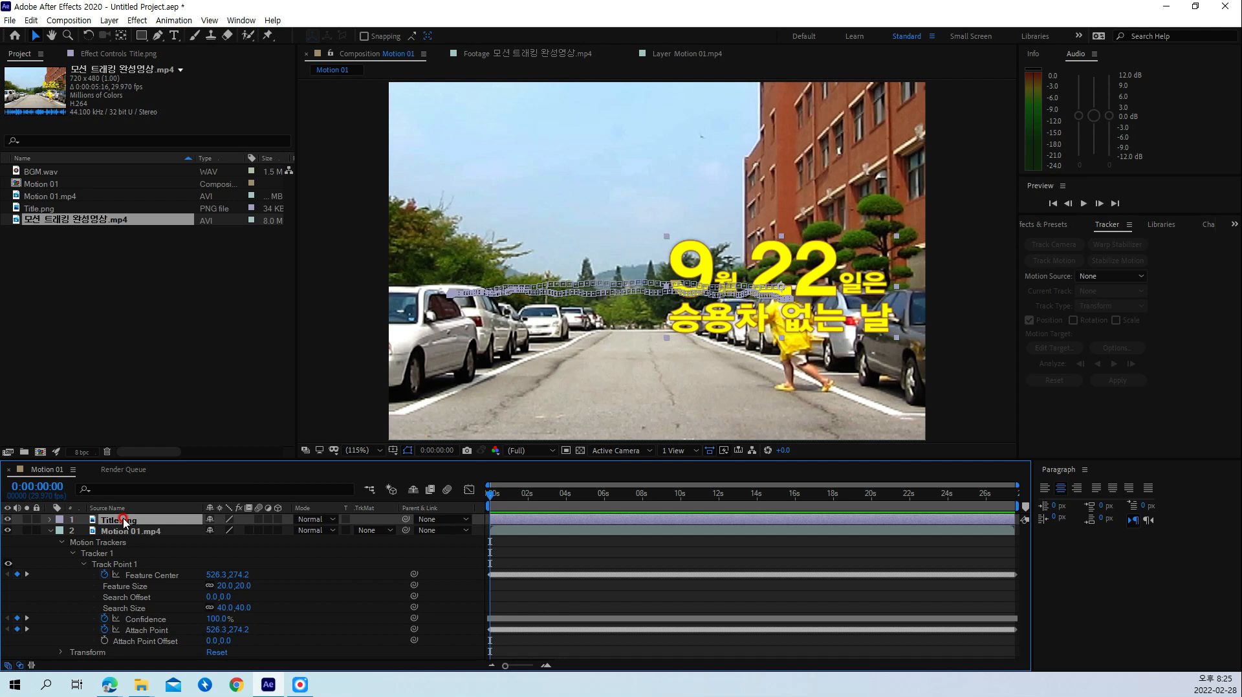
key(u)
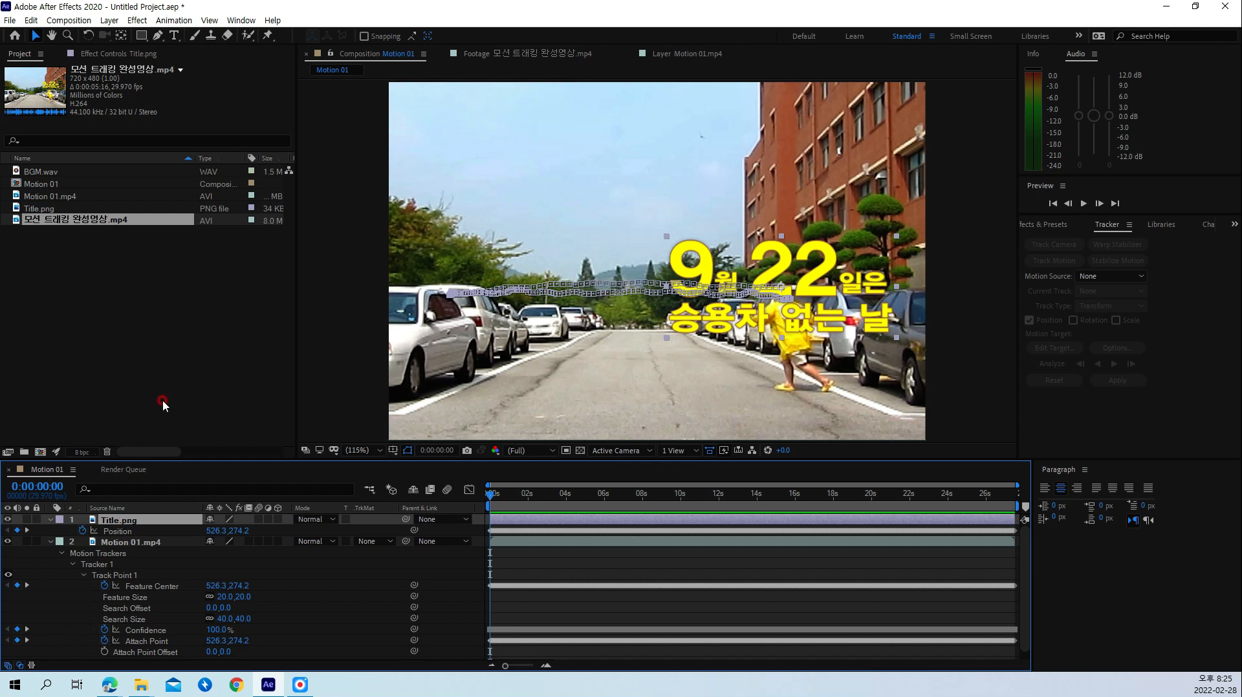
Step: Set the anchor point of Title.png to 170.0, 146.0 so the title sits above the girl's head
click(119, 520)
click(119, 520)
key(a)
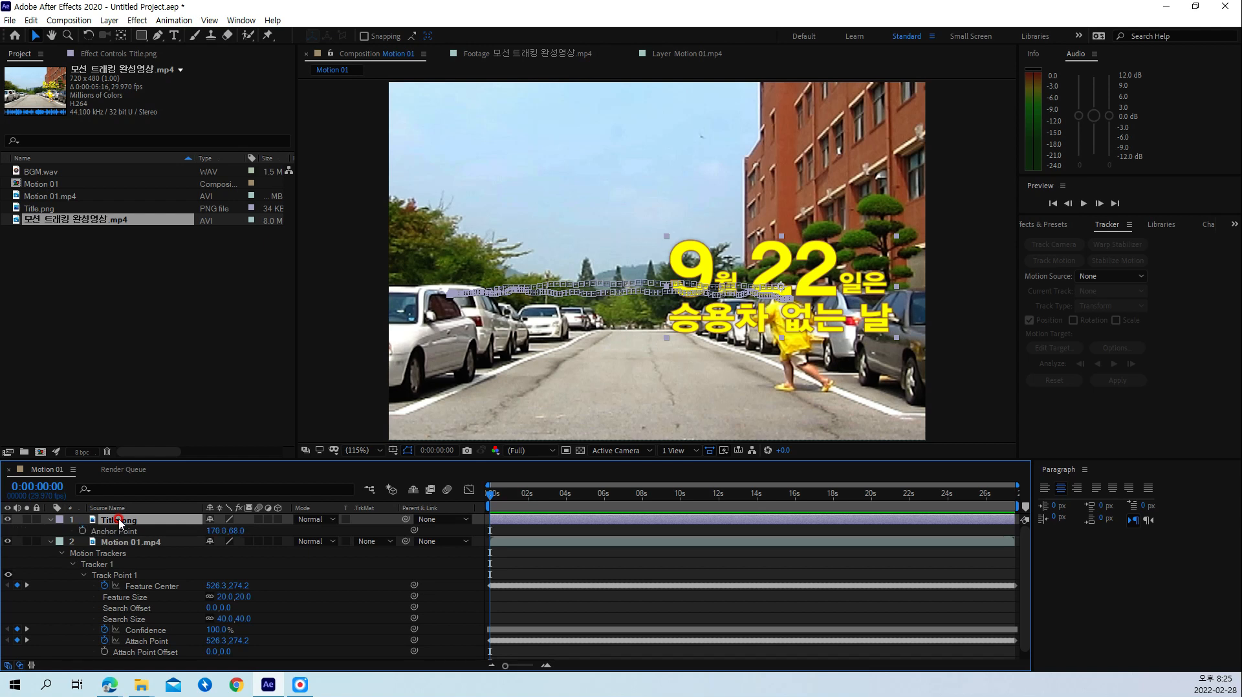
click(576, 561)
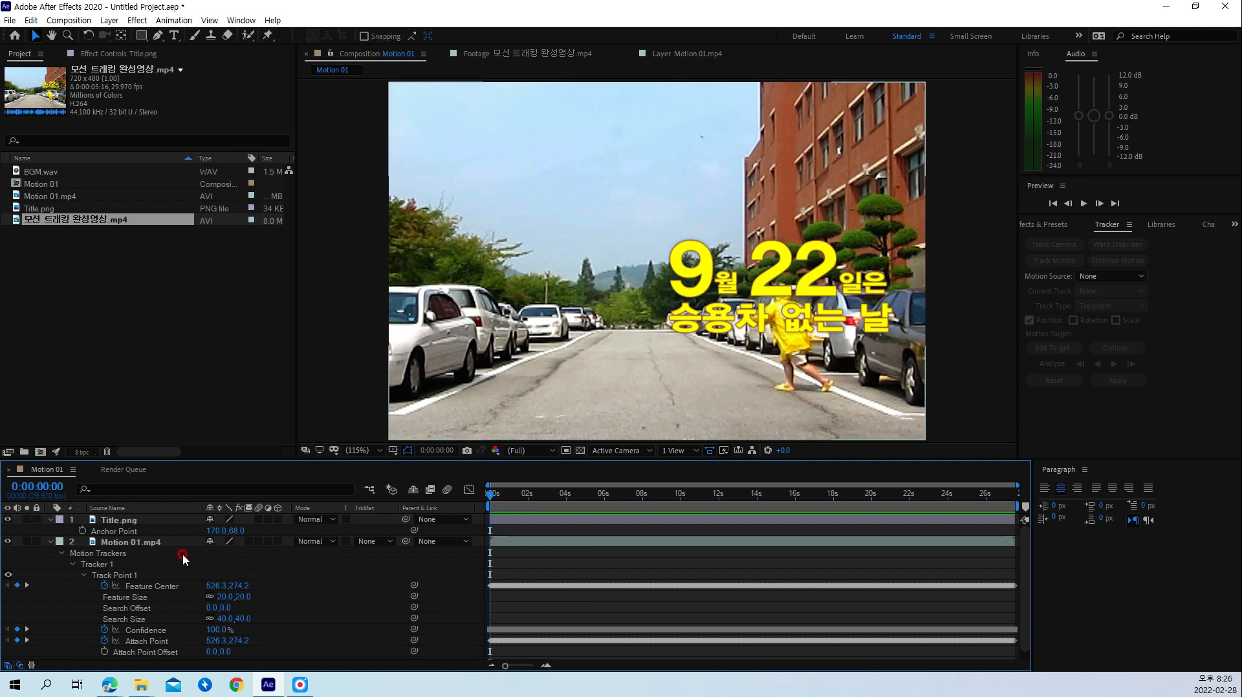
click(244, 531)
drag(240, 532, 280, 544)
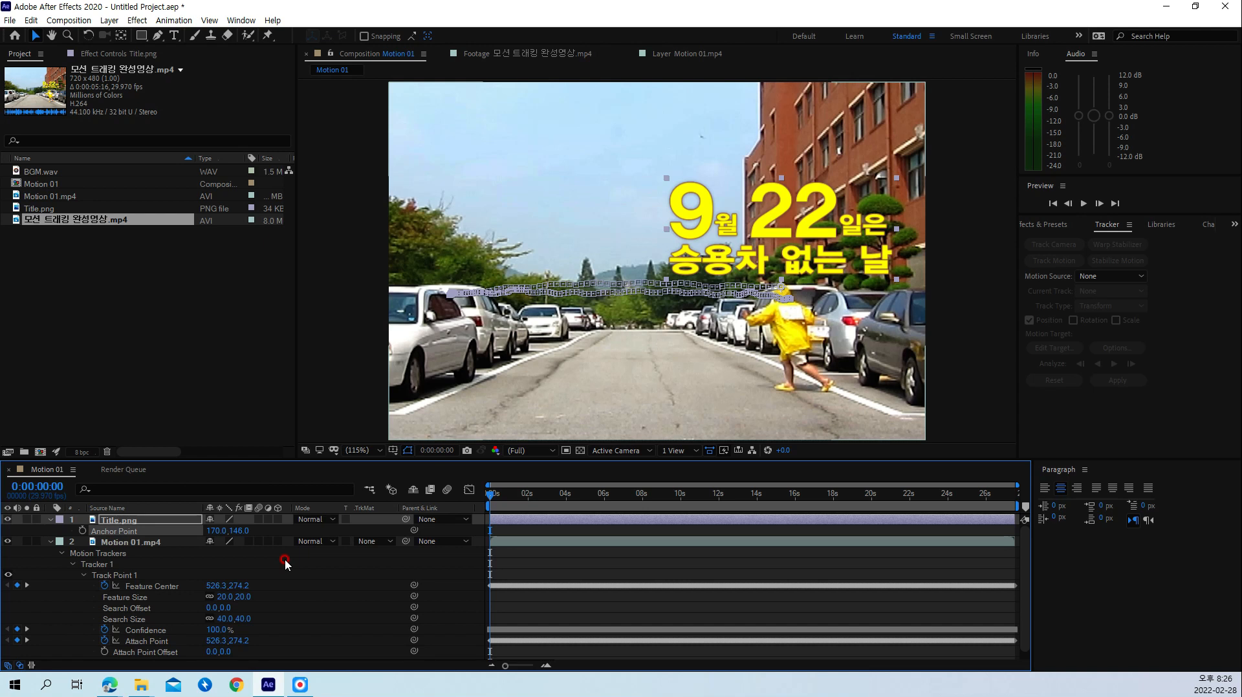
Step: Preview the composition from the first frame to check the raised title's motion, and return to the first frame
key(space)
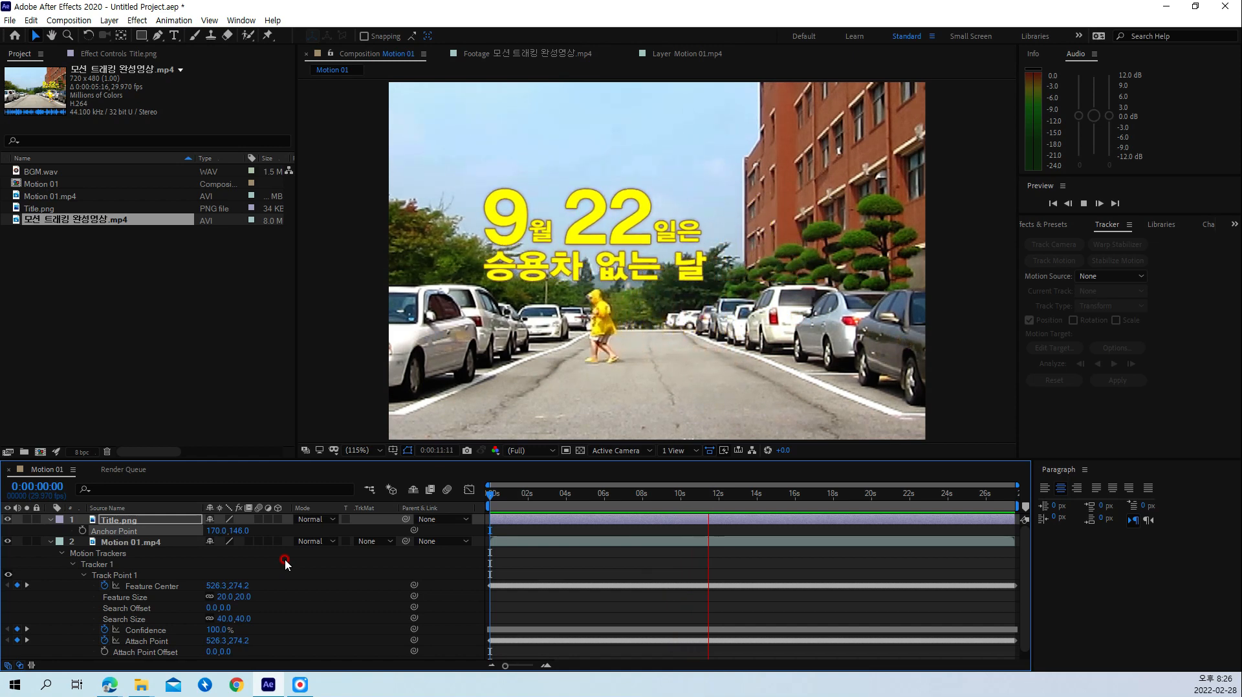
key(space)
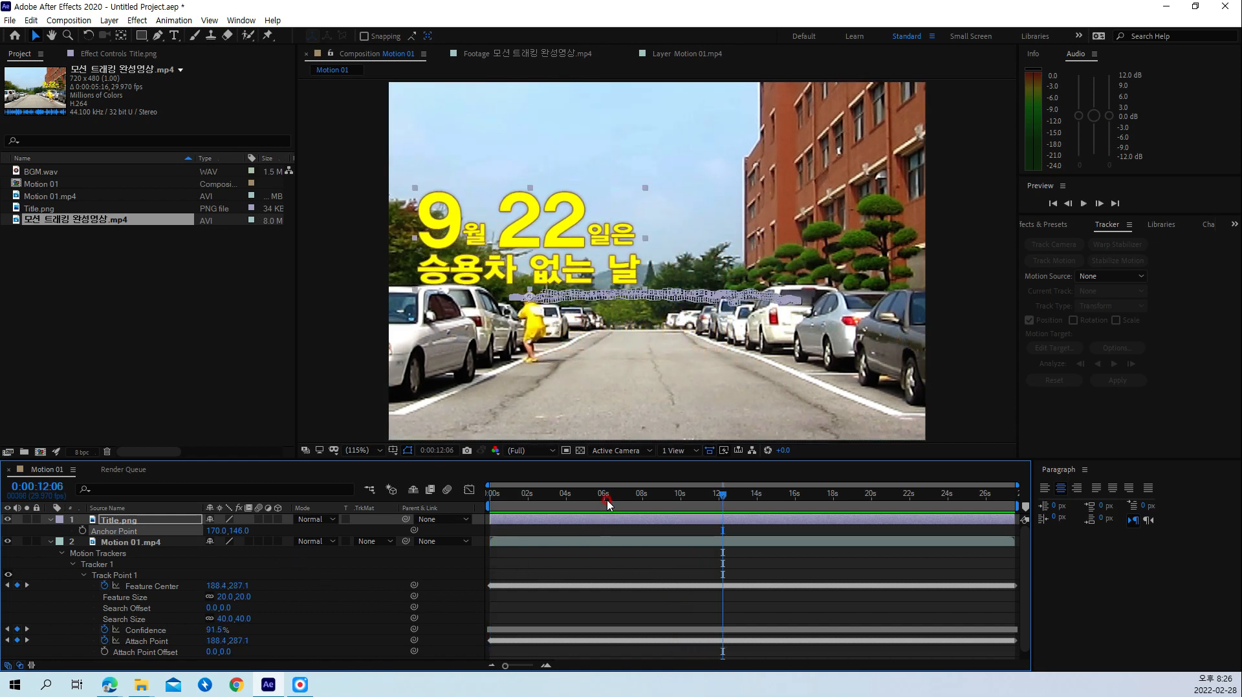
drag(607, 501, 394, 516)
key(space)
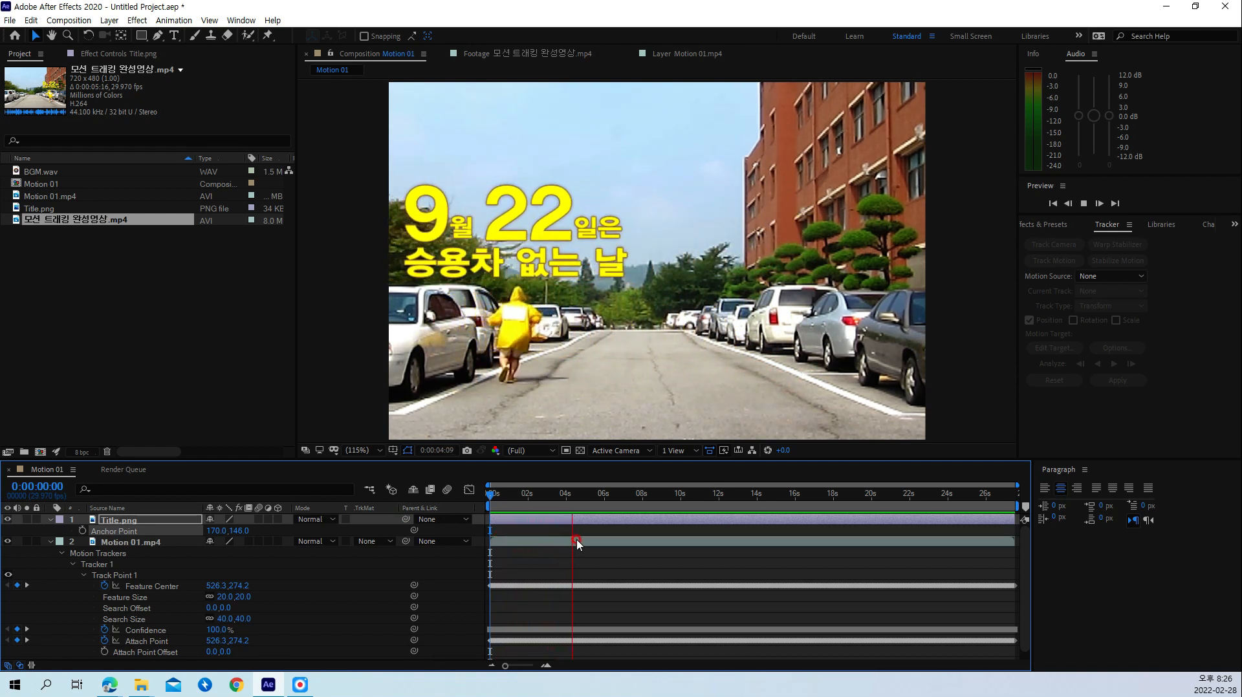
click(640, 502)
drag(616, 495, 418, 503)
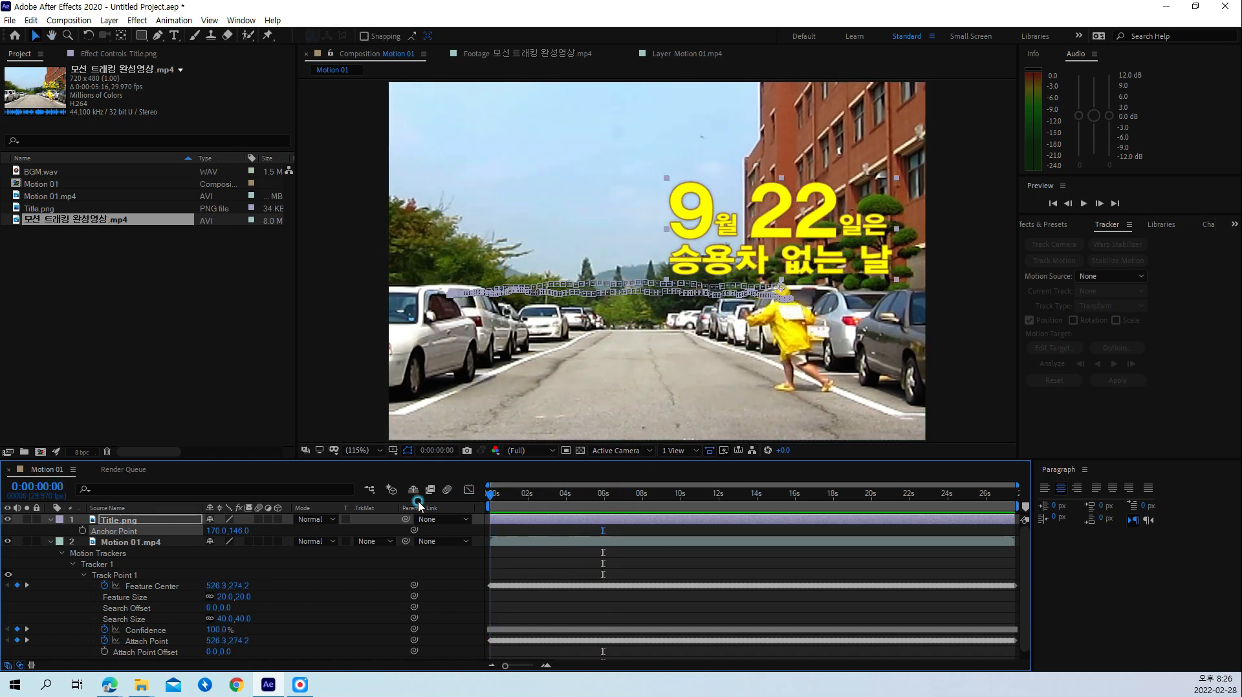
Step: Scale Title.png to 70%, deselect it and keep the composition at its first frame
click(137, 522)
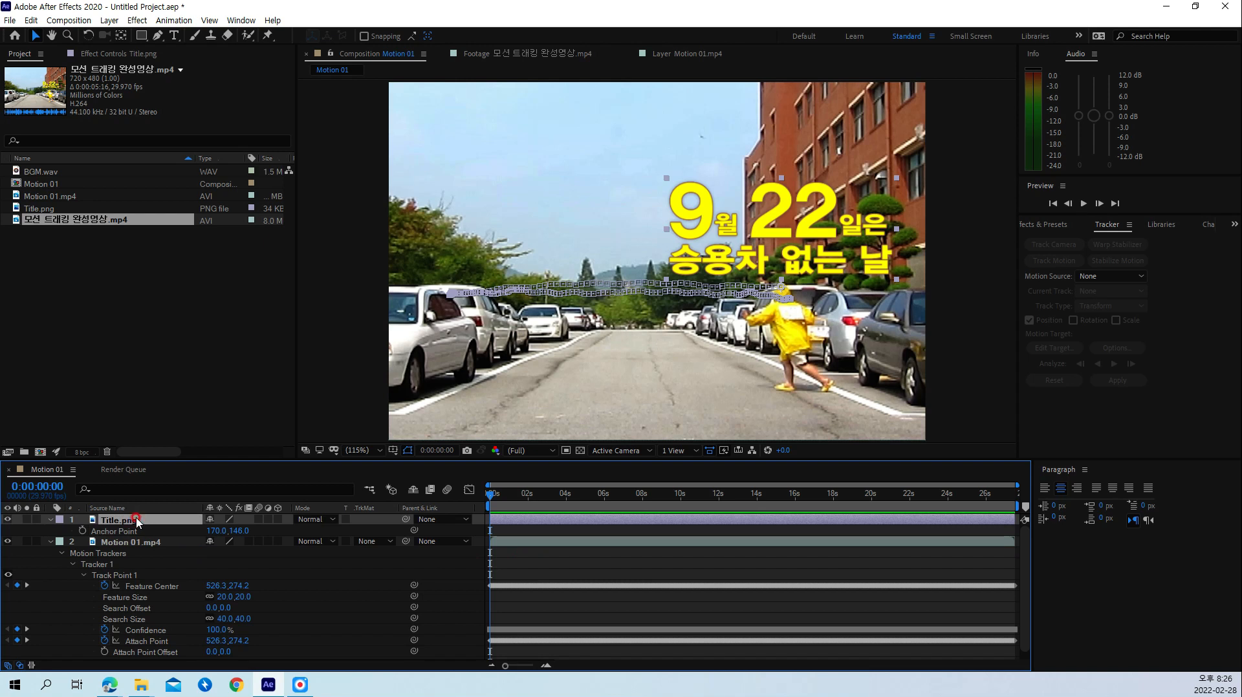
key(s)
click(226, 532)
text(70)
key(Return)
click(223, 532)
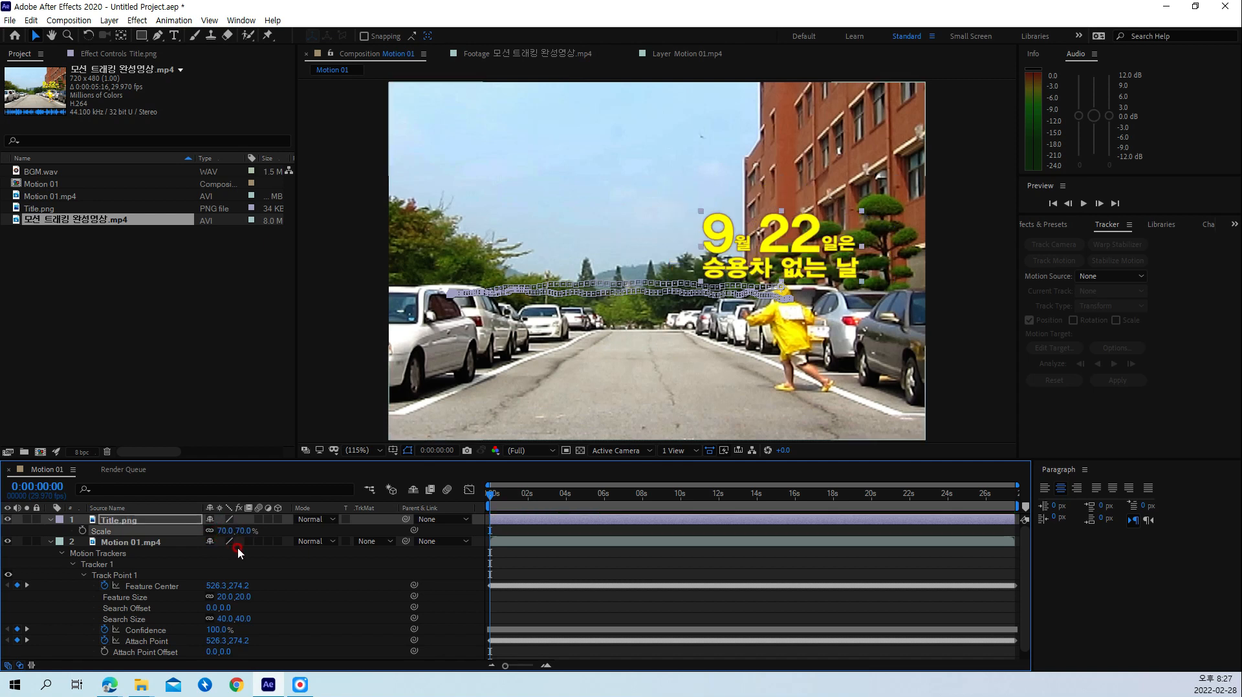
click(327, 562)
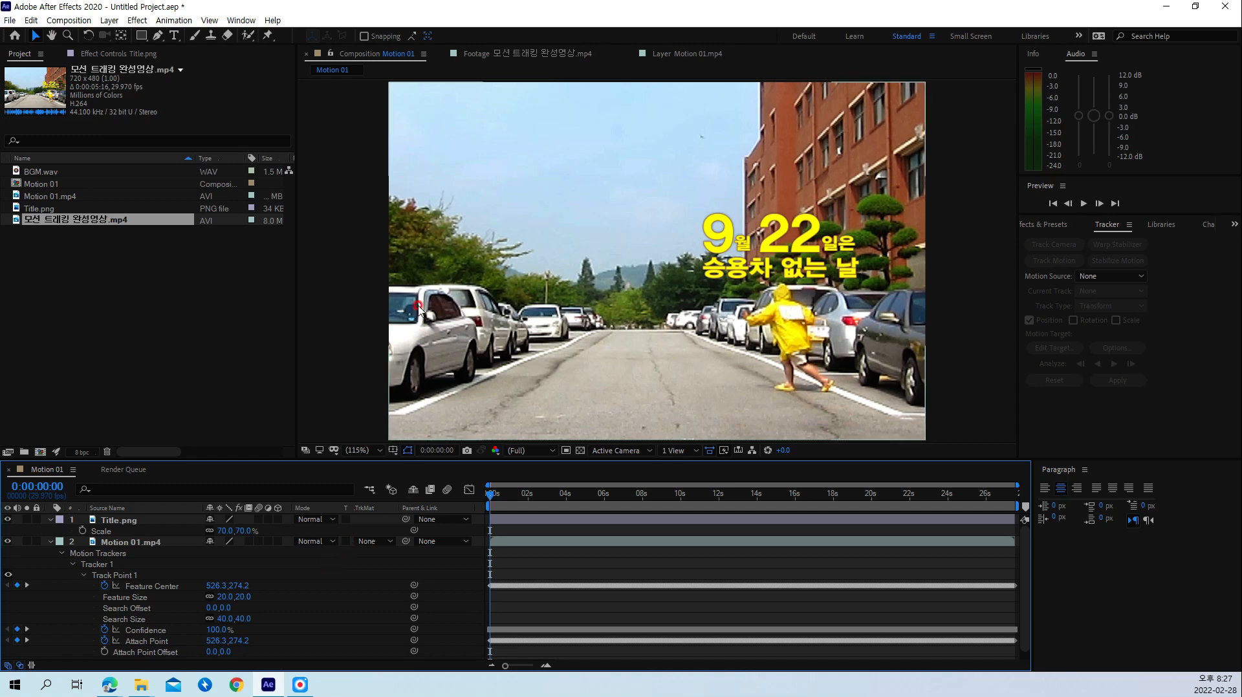
drag(532, 497, 456, 498)
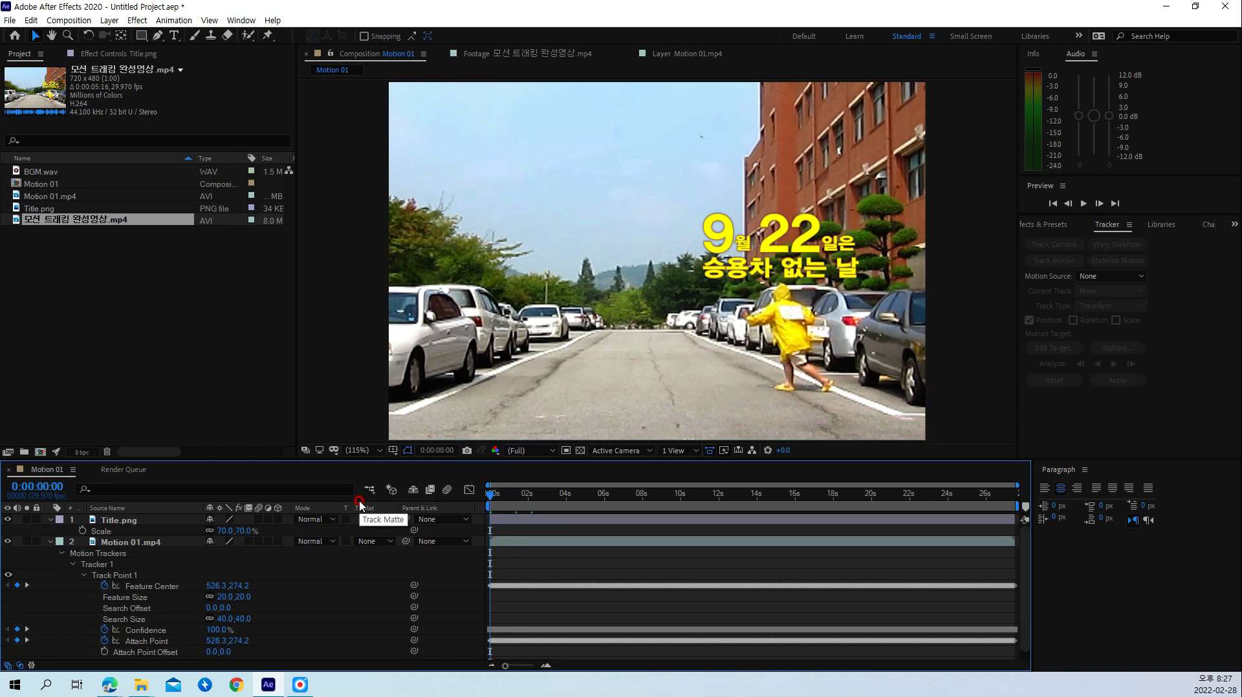
Step: Compare the first frame of the finished sample video with Motion 01, and preview the composition from its start
click(536, 54)
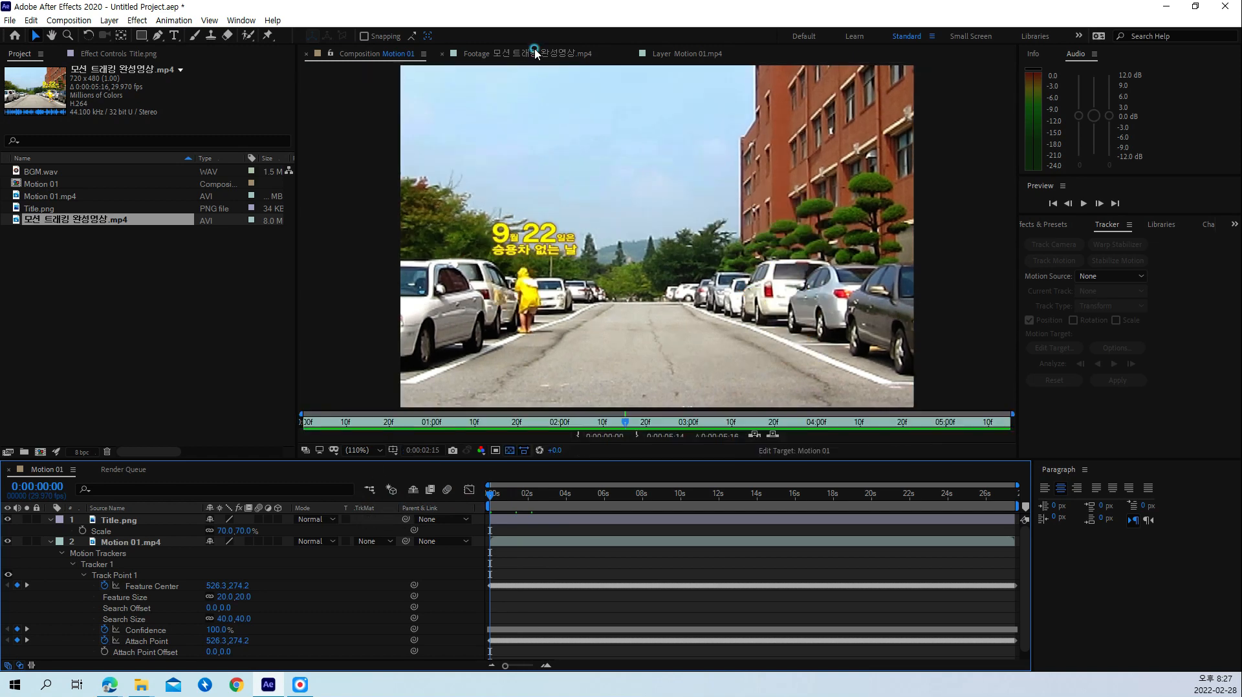
drag(402, 425, 174, 424)
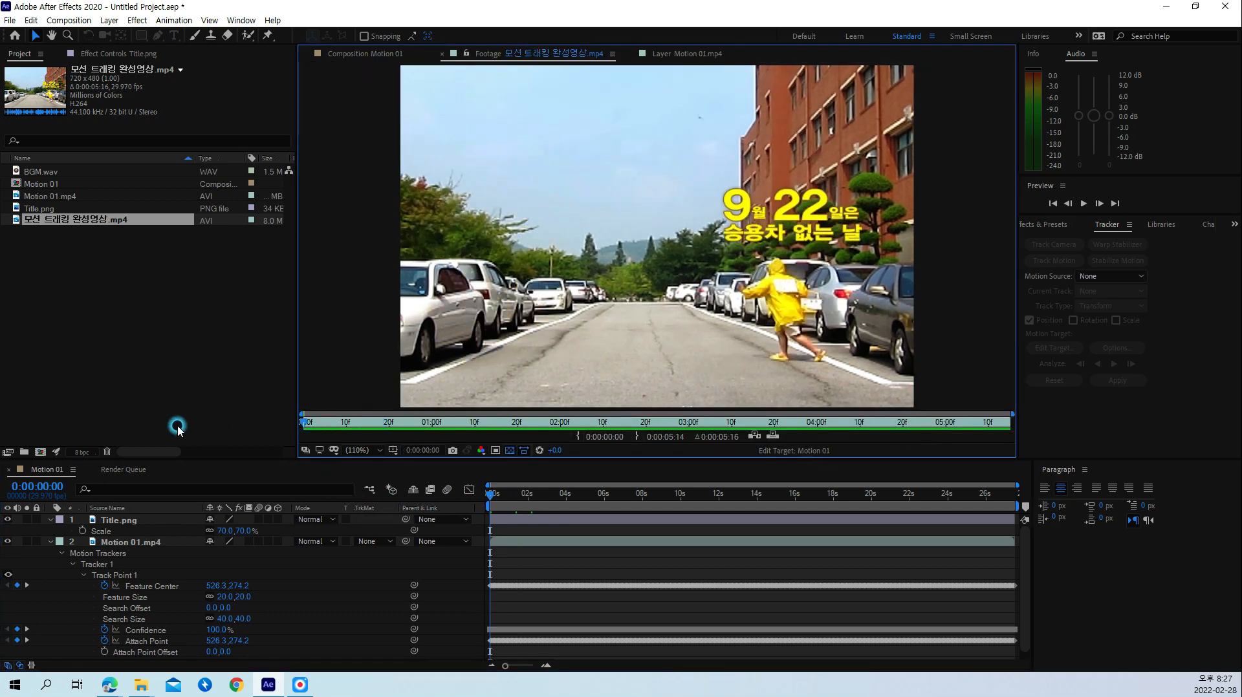
click(365, 54)
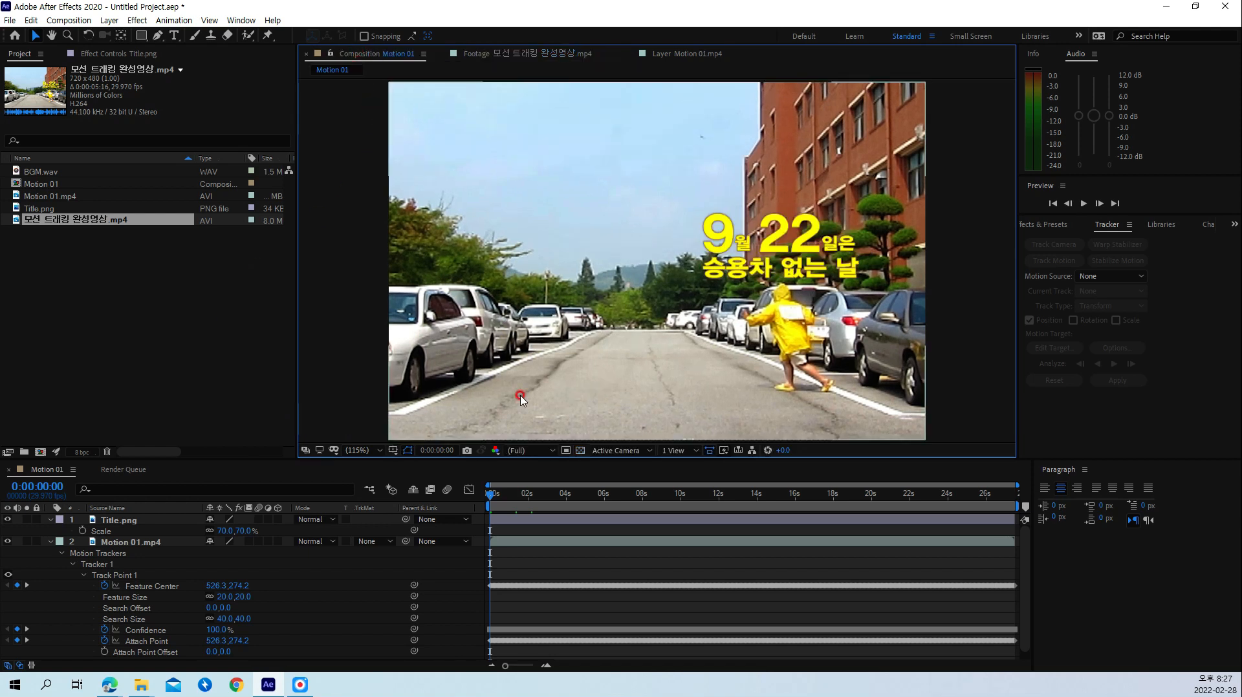
click(507, 520)
click(494, 506)
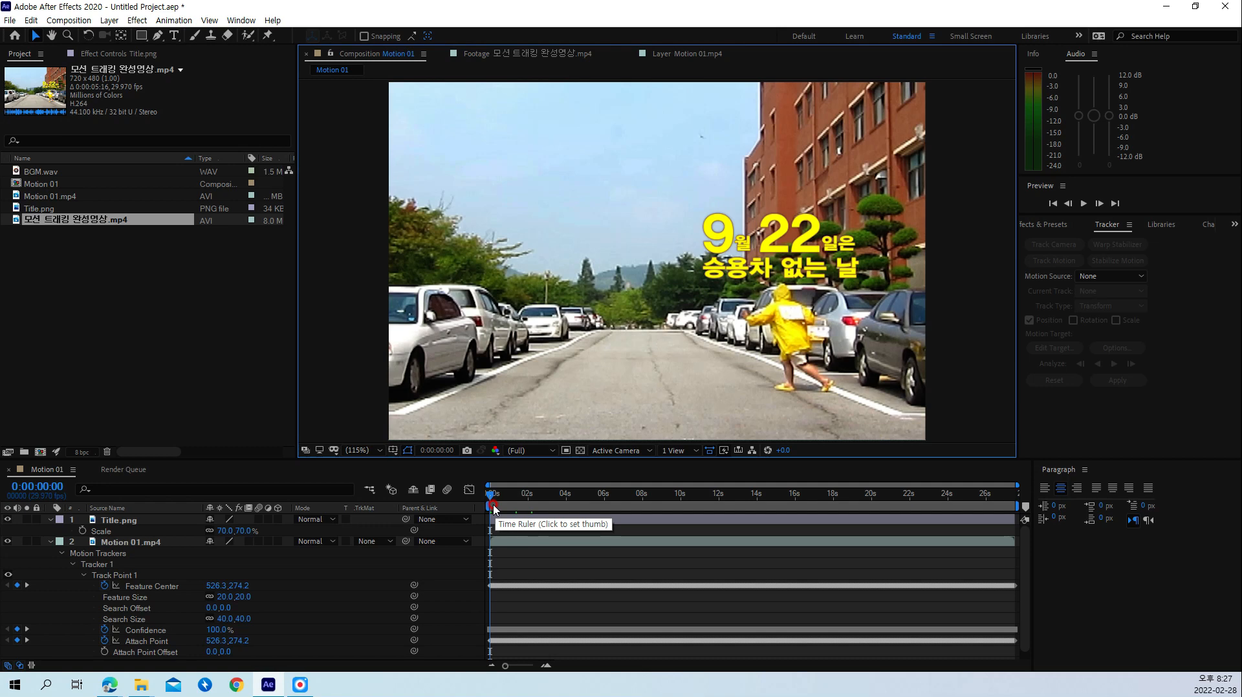
key(space)
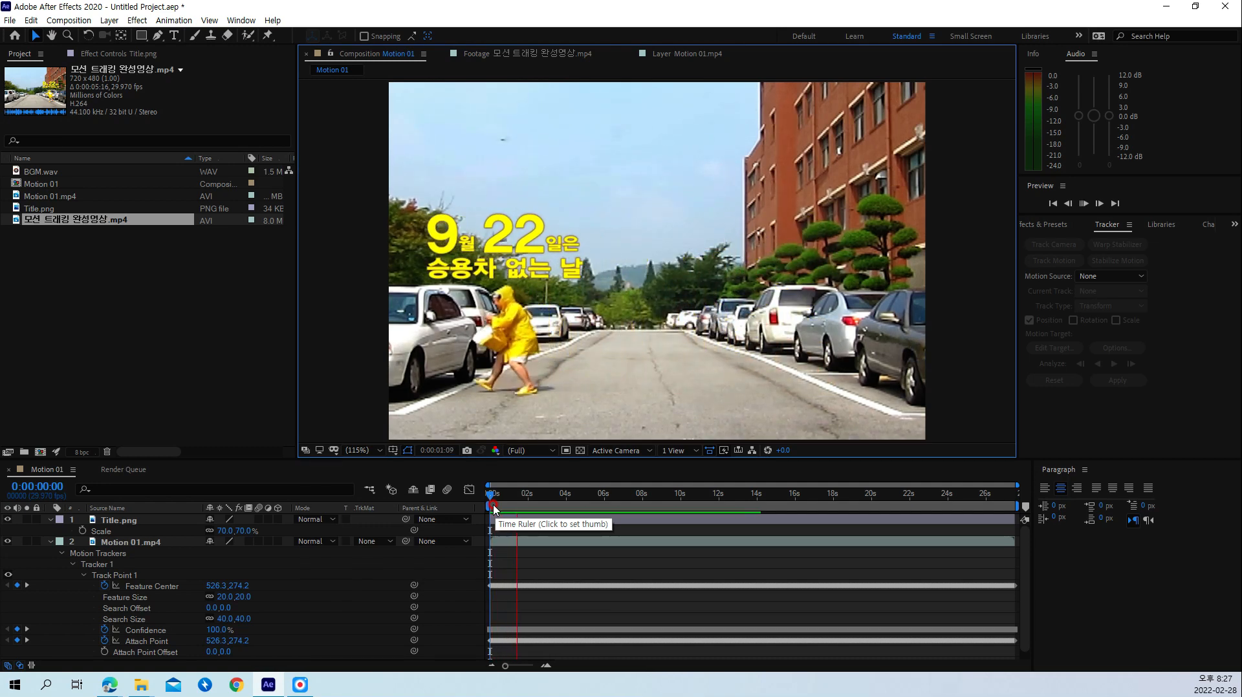
Step: Play the finished sample video from its first frame to study the title's motion
click(550, 53)
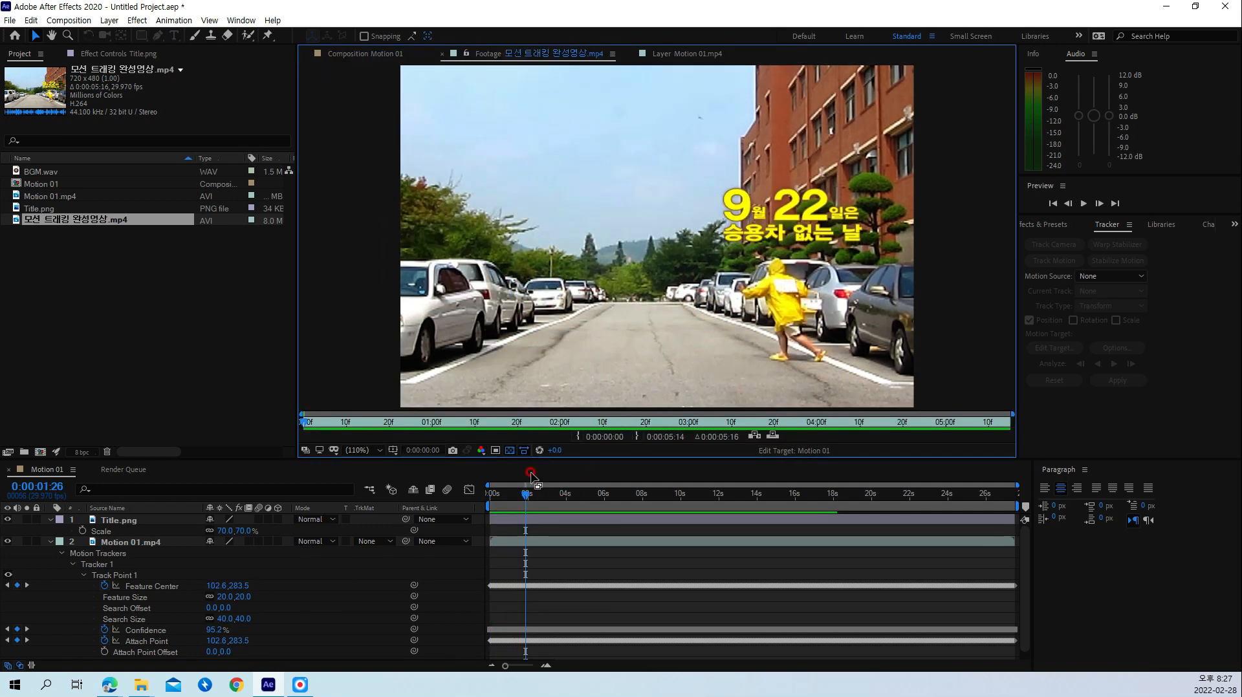
drag(520, 426, 191, 427)
click(825, 305)
key(space)
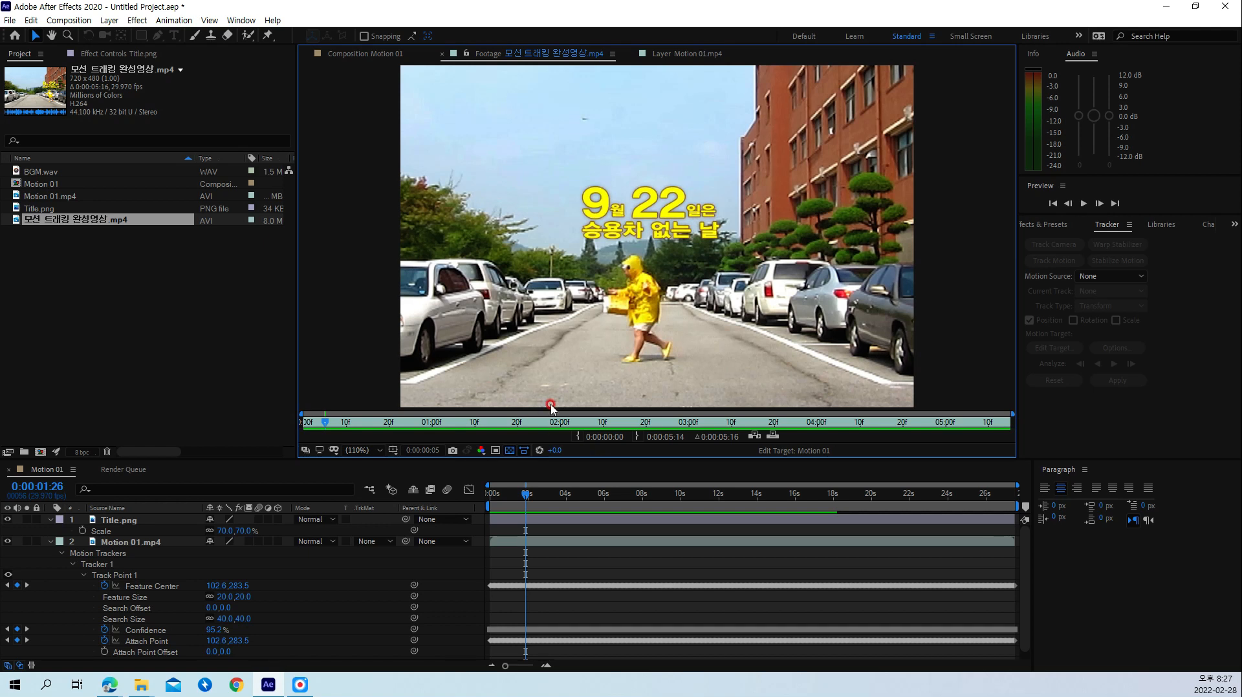
Step: In the Motion 01 composition, add a 70% Scale keyframe to Title.png at 0:00:03:20, before the girl moves away
click(393, 54)
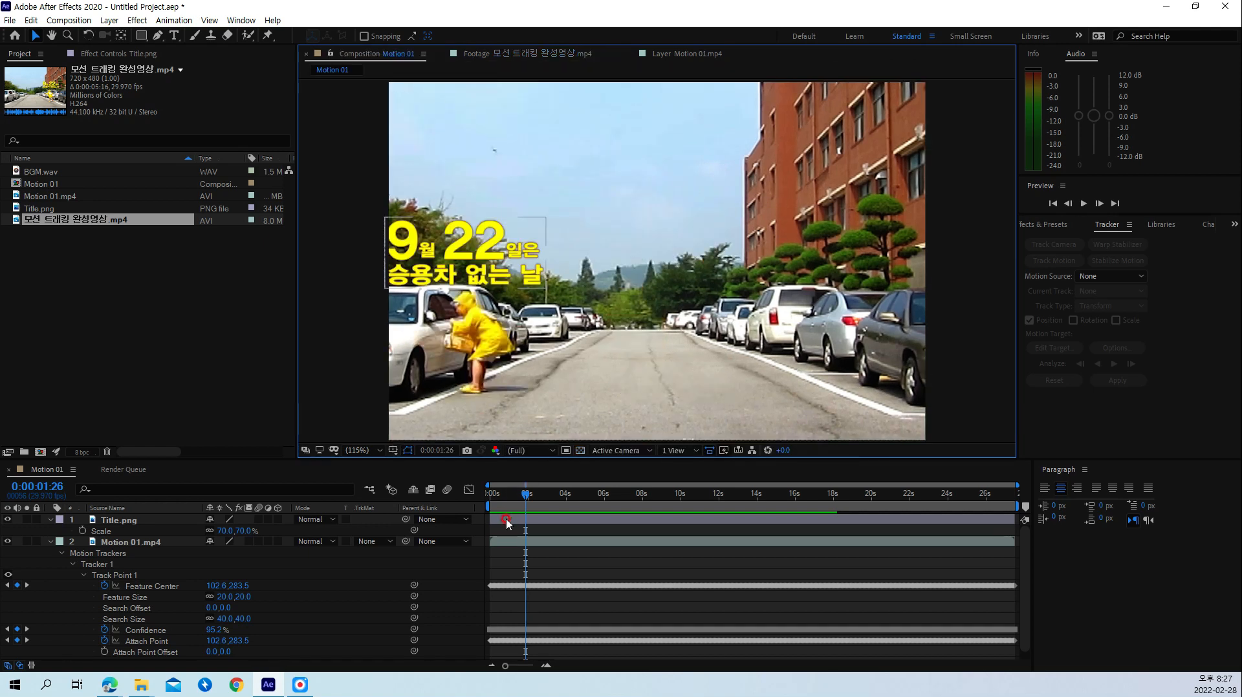
drag(523, 501, 430, 491)
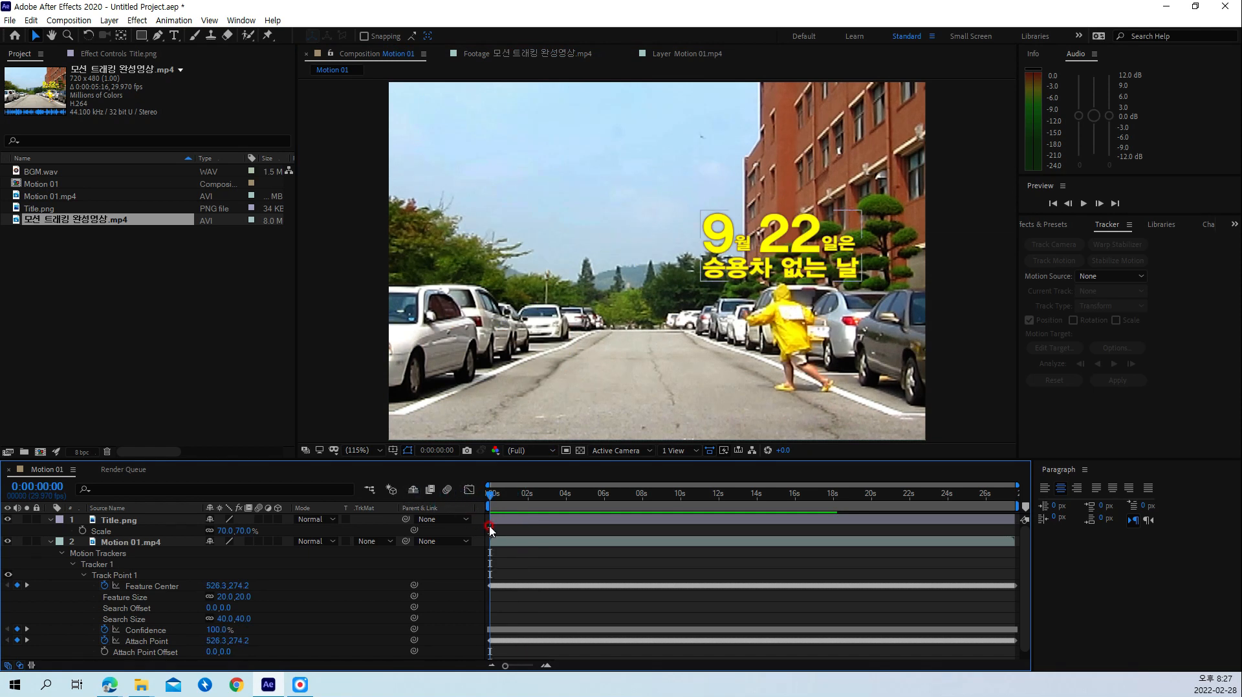
key(space)
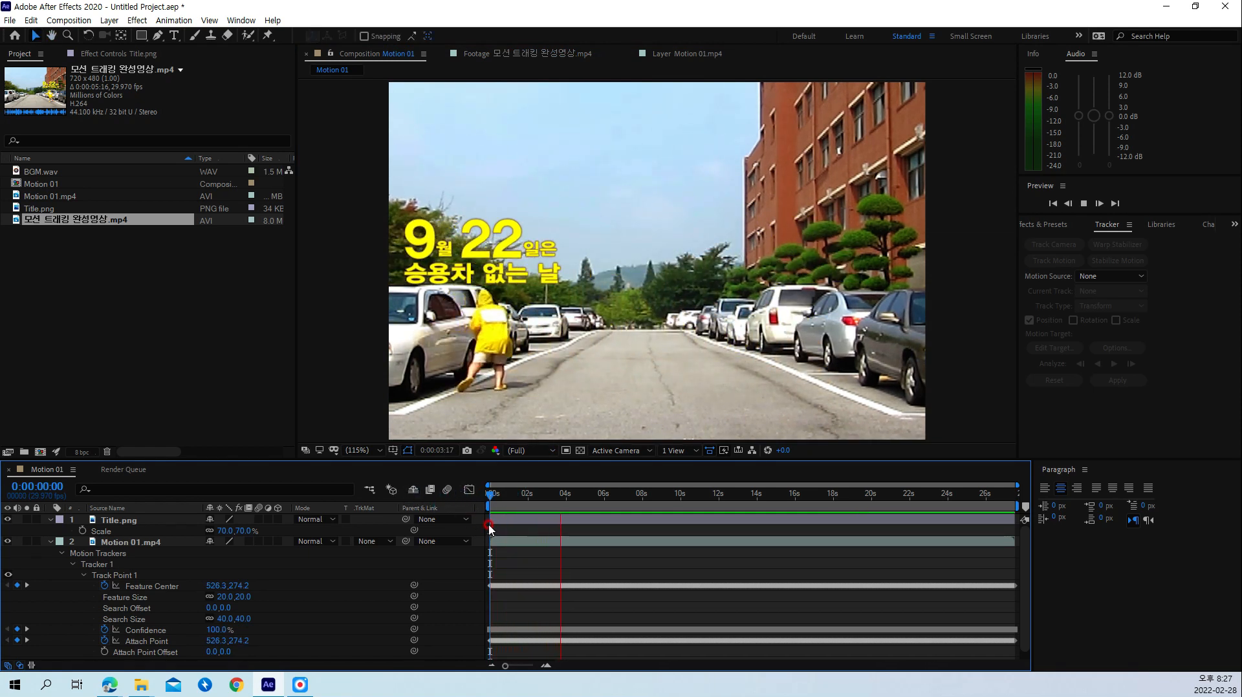
key(space)
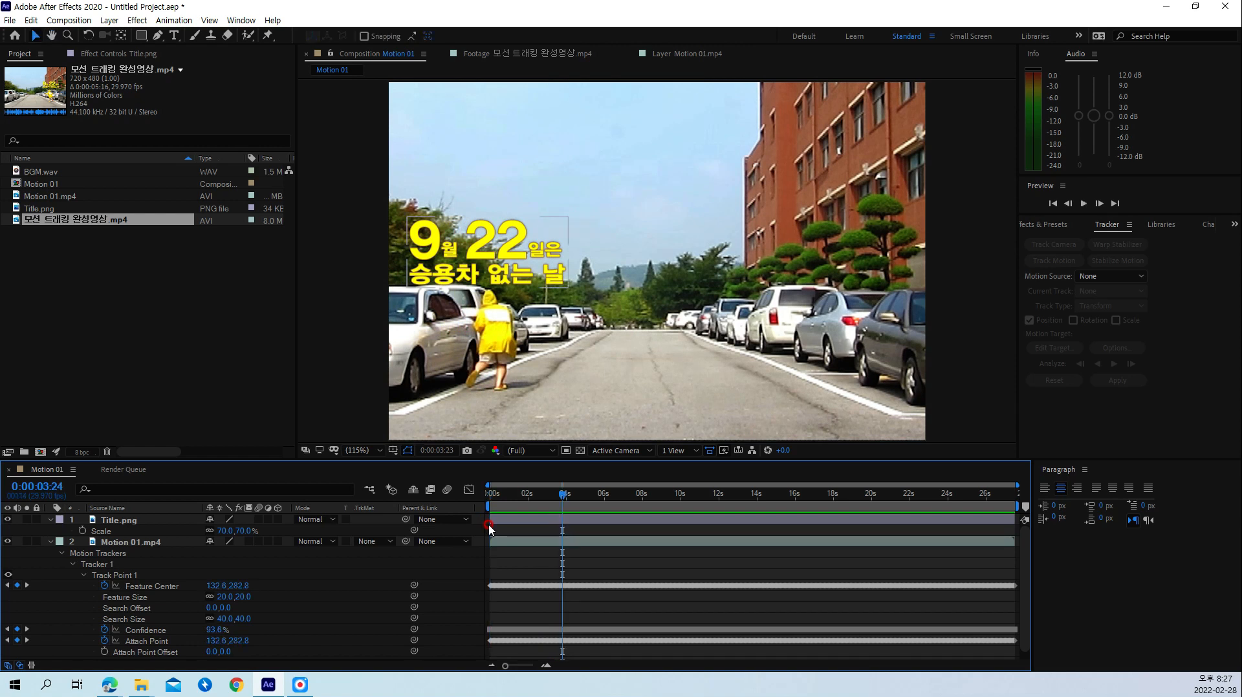
key(Page_Up)
key(Page_Up)
key(Page_Up)
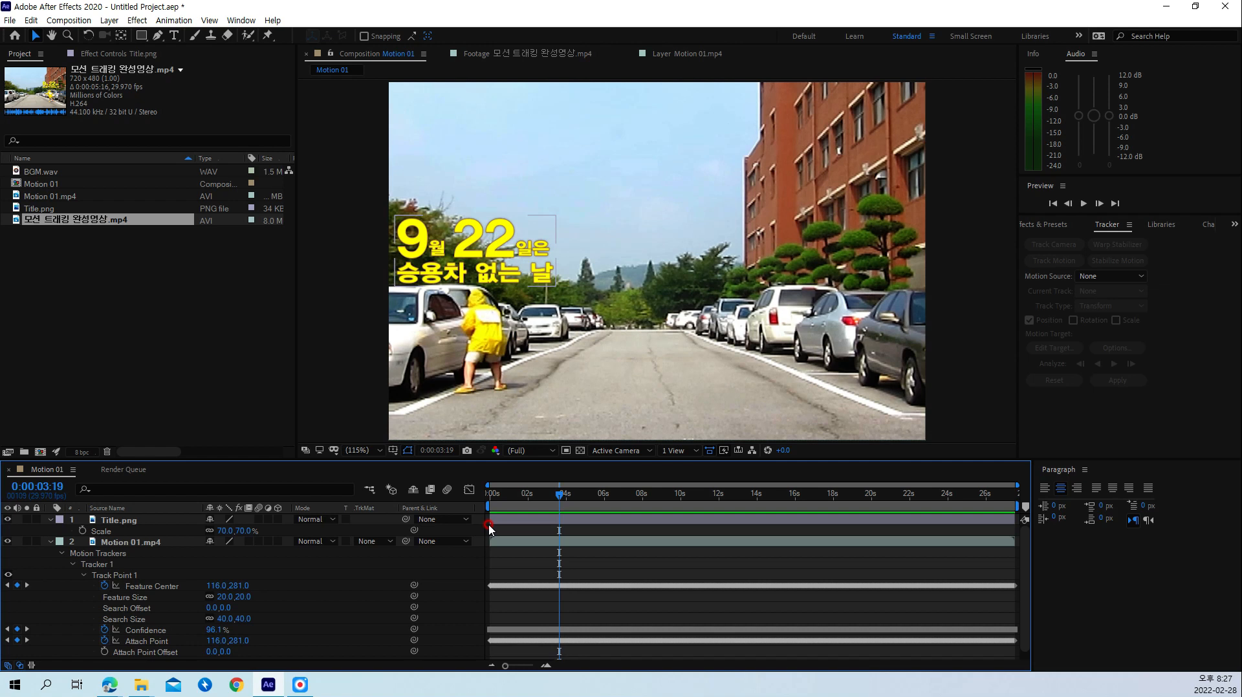
key(Page_Down)
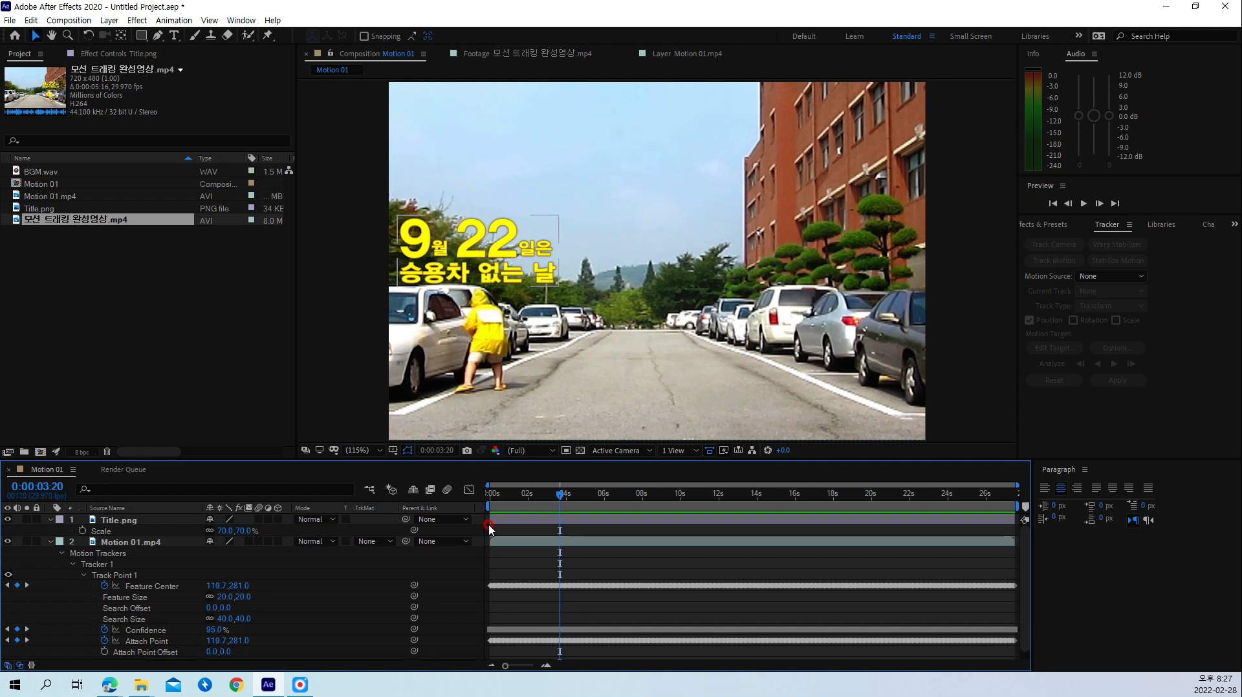
click(338, 574)
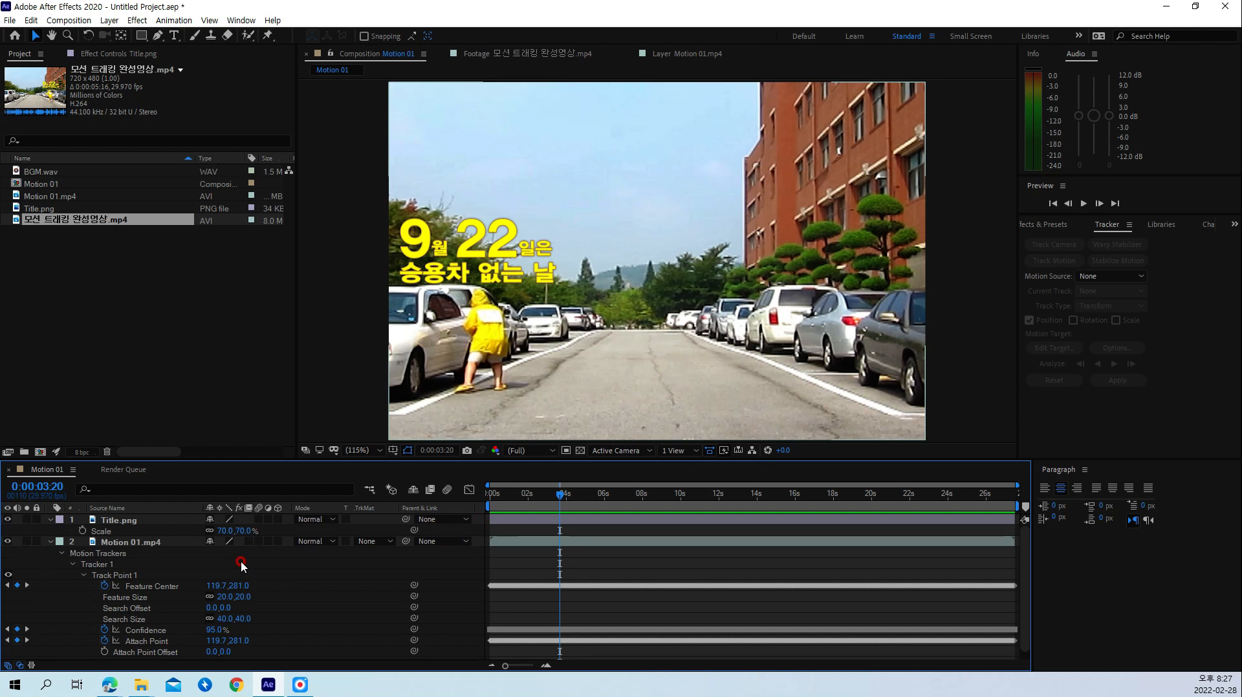
click(82, 532)
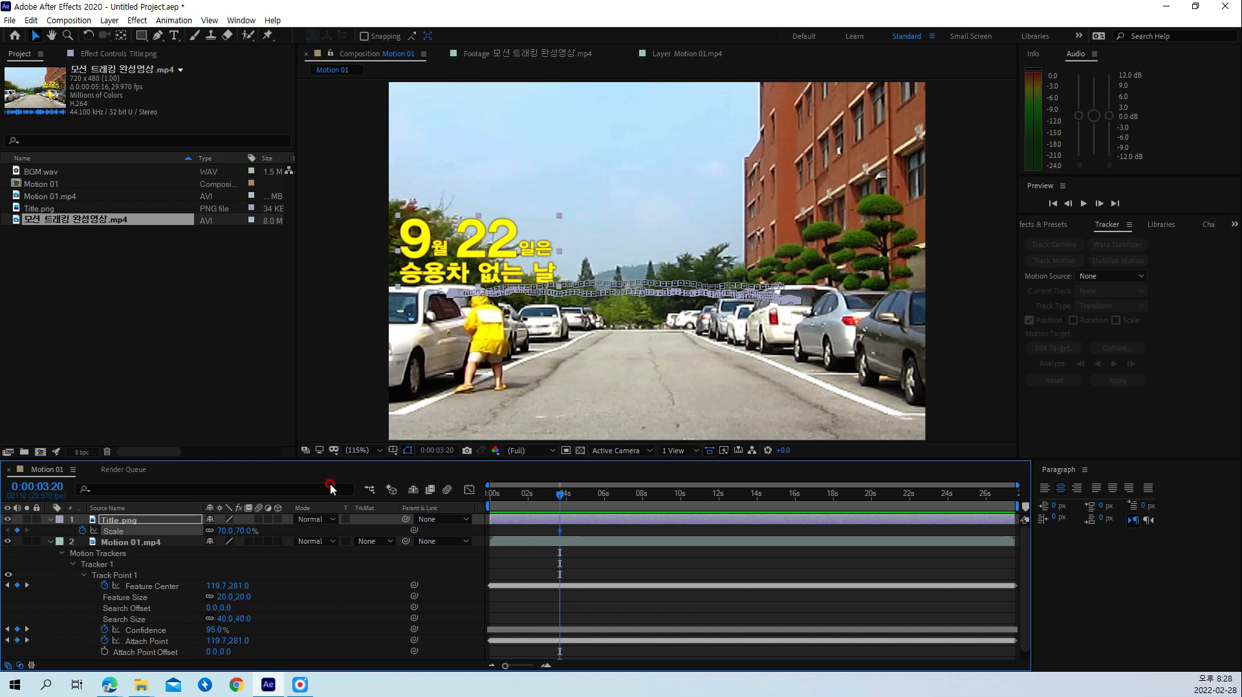
Step: Advance to 0:00:07:20 and keyframe the scale of Title.png at 55%
key(space)
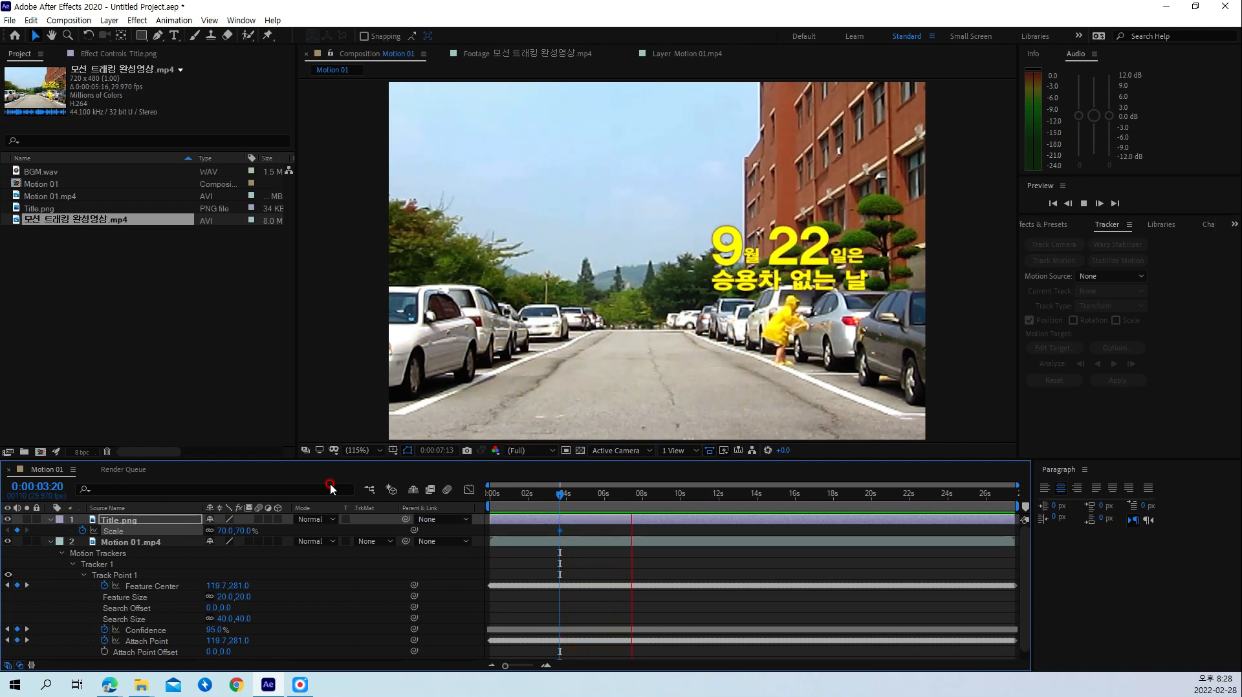
key(space)
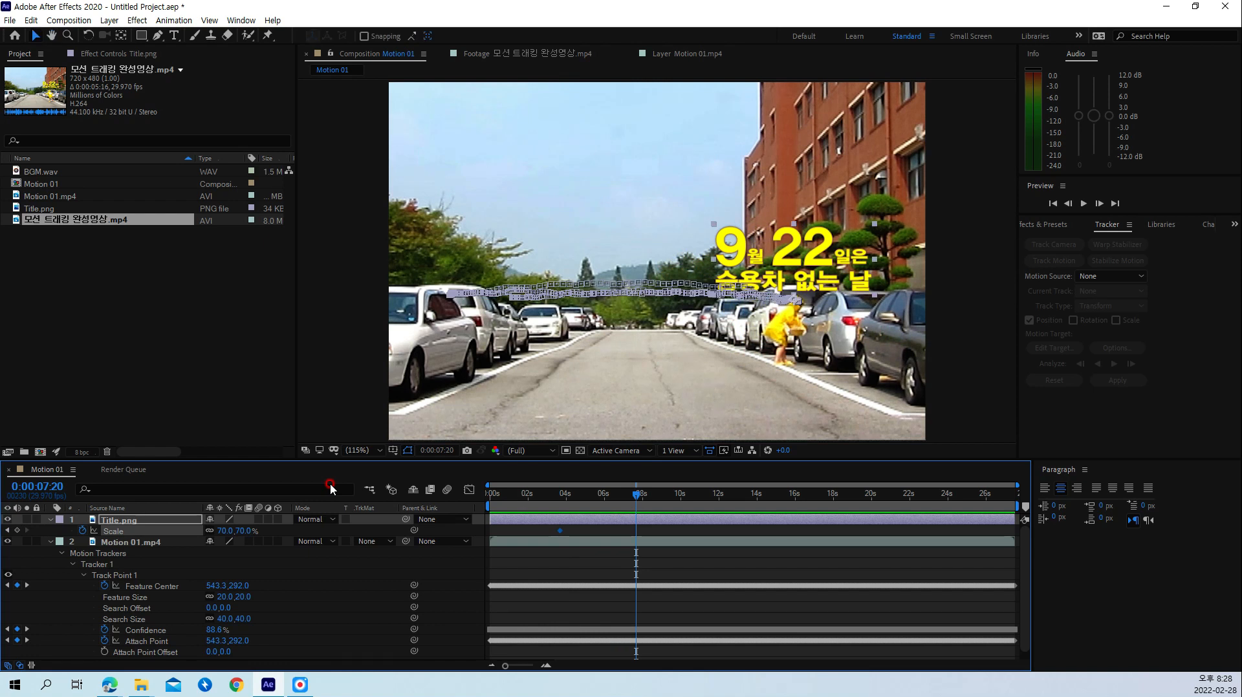
click(224, 531)
text(55)
key(Return)
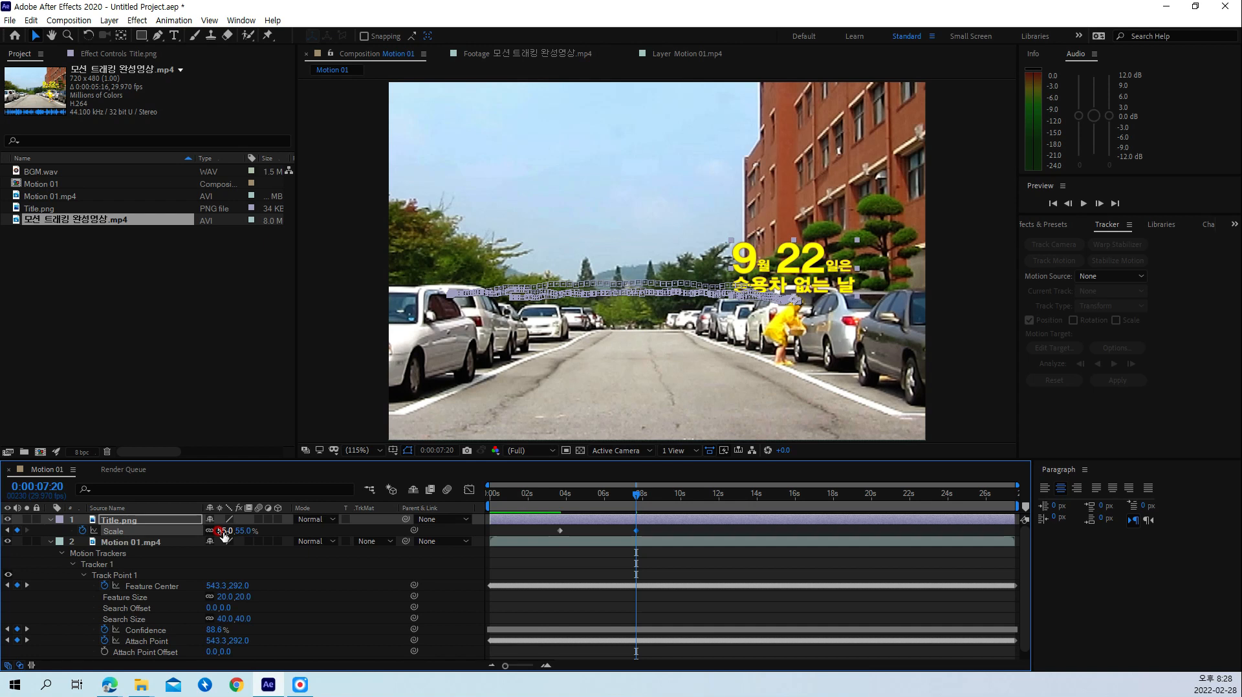
Step: Preview the title's scale animation from 0:00:03:10, and continue checking it from 0:00:09:12
click(554, 506)
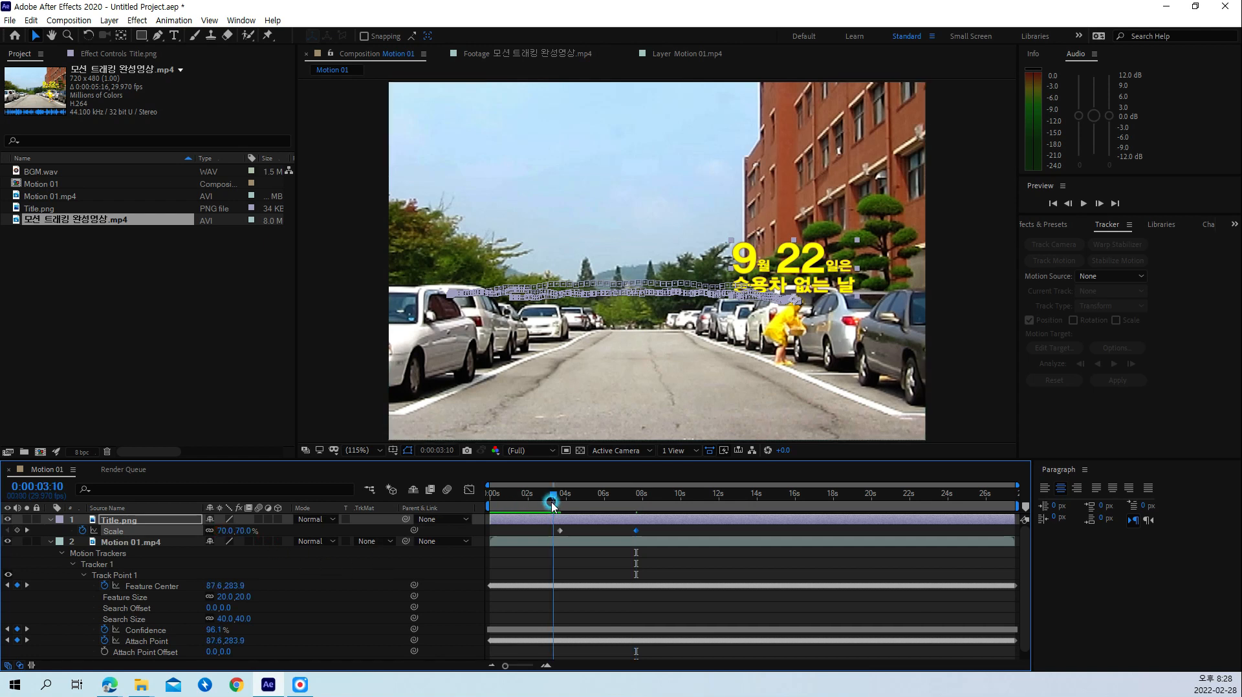
key(space)
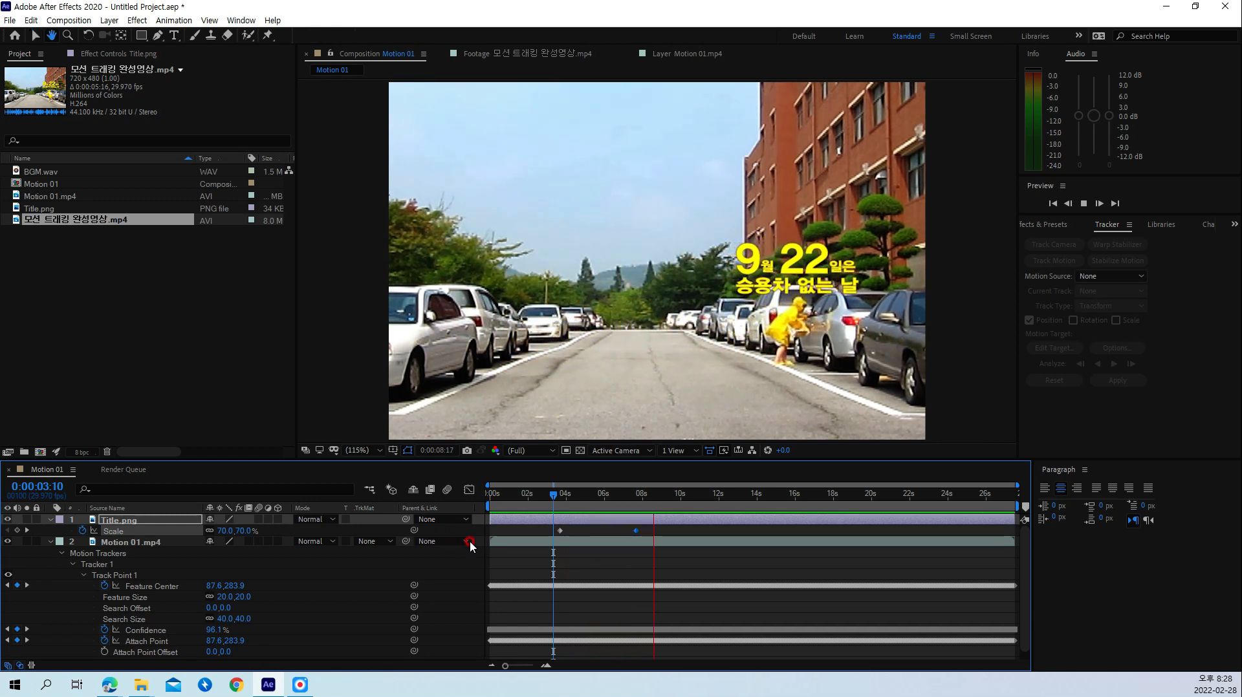
key(space)
drag(658, 499, 671, 499)
key(space)
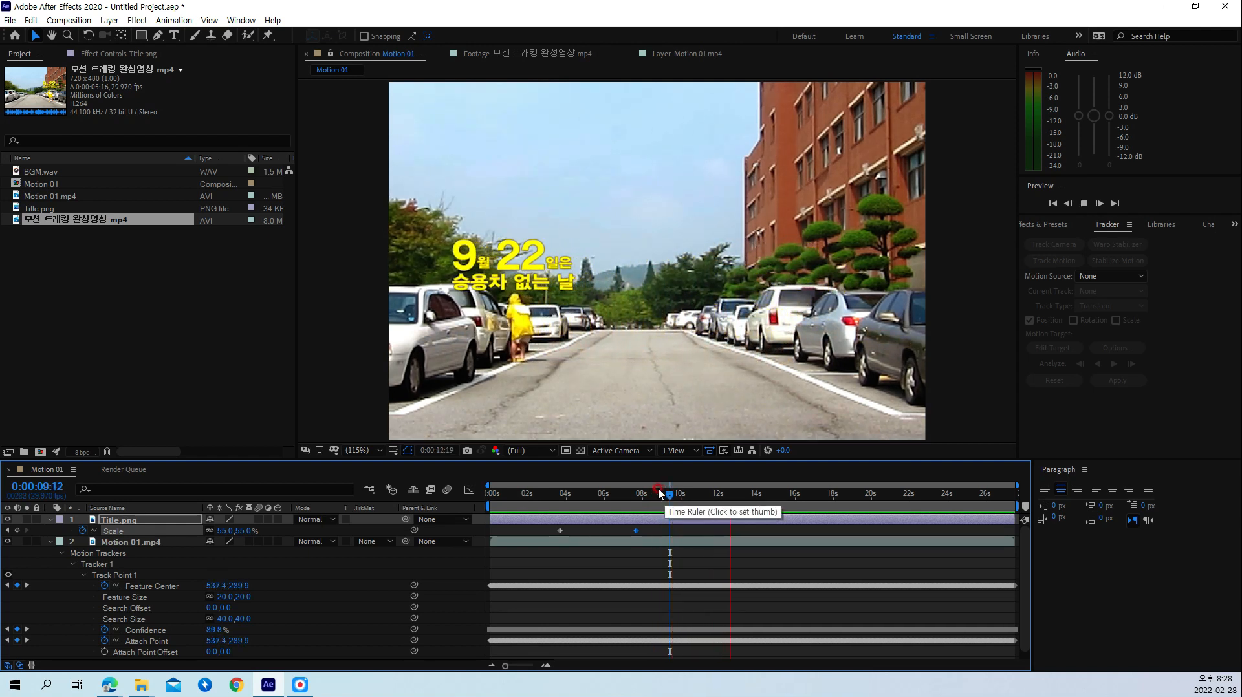
key(space)
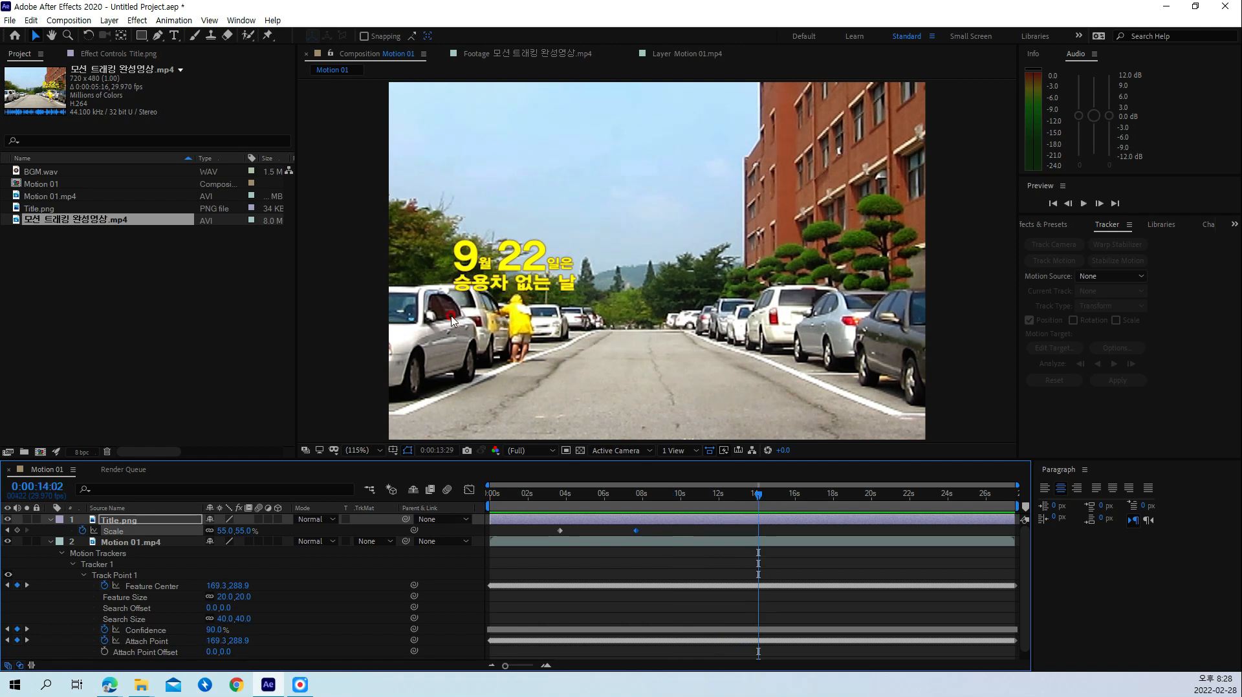
Step: Advance to 0:00:16:15 and add a Scale keyframe to Title.png that holds it at 55%
key(space)
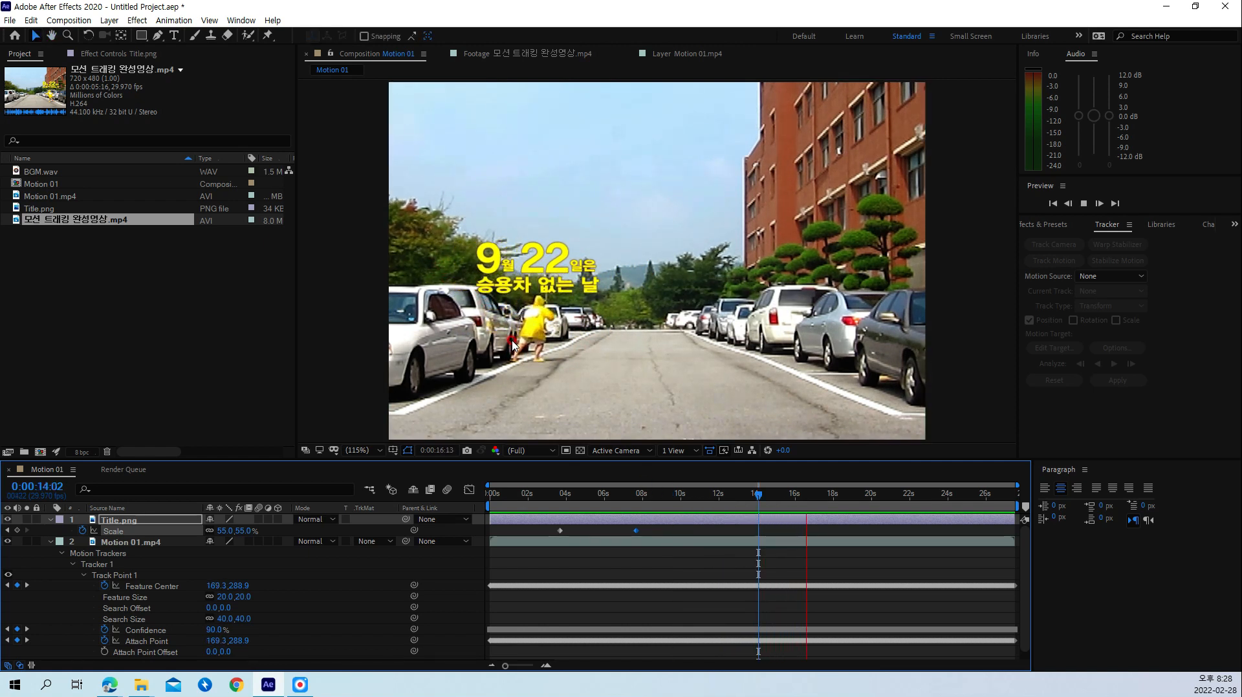
key(space)
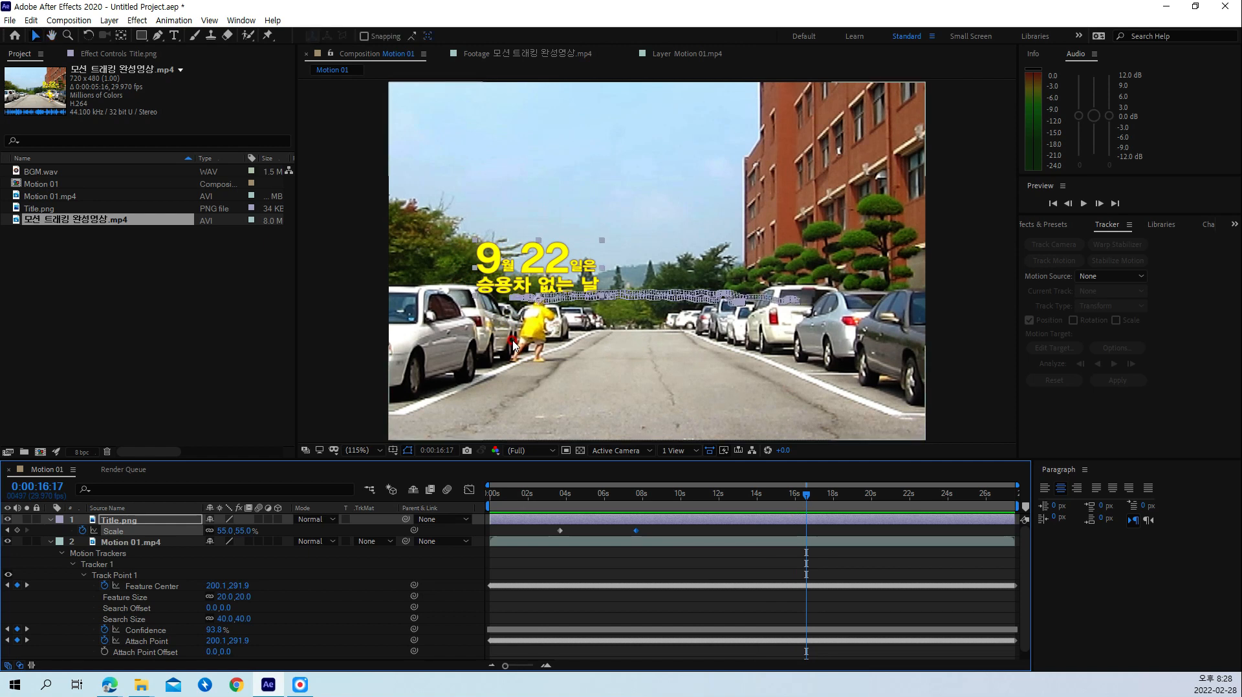
key(Page_Up)
key(Page_Up)
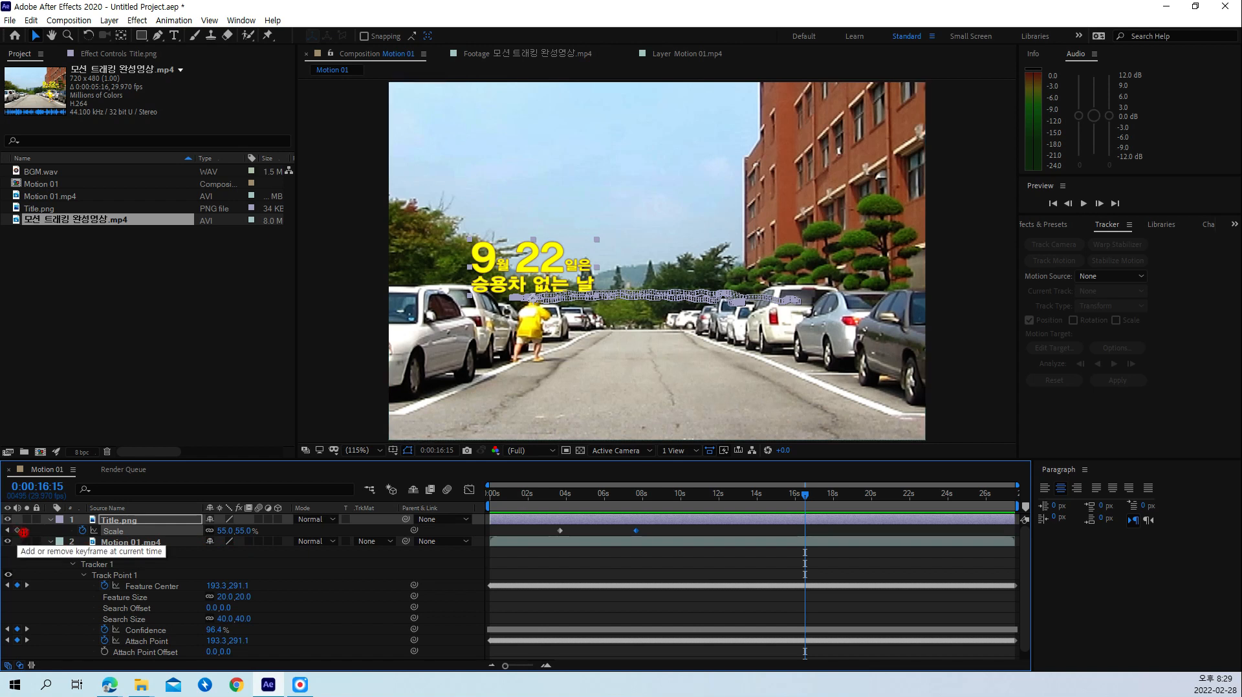
mouse_move(1, 534)
mouse_down()
mouse_move(37, 533)
mouse_move(16, 547)
mouse_move(9, 518)
mouse_move(39, 520)
mouse_move(21, 545)
mouse_move(4, 525)
mouse_move(26, 519)
mouse_move(27, 545)
mouse_move(3, 535)
mouse_move(13, 517)
mouse_move(8, 553)
mouse_move(4, 519)
mouse_move(30, 545)
mouse_move(7, 541)
mouse_move(6, 511)
mouse_move(37, 521)
mouse_move(23, 550)
mouse_move(4, 531)
mouse_move(28, 512)
mouse_move(47, 535)
mouse_move(15, 549)
mouse_up()
key(Escape)
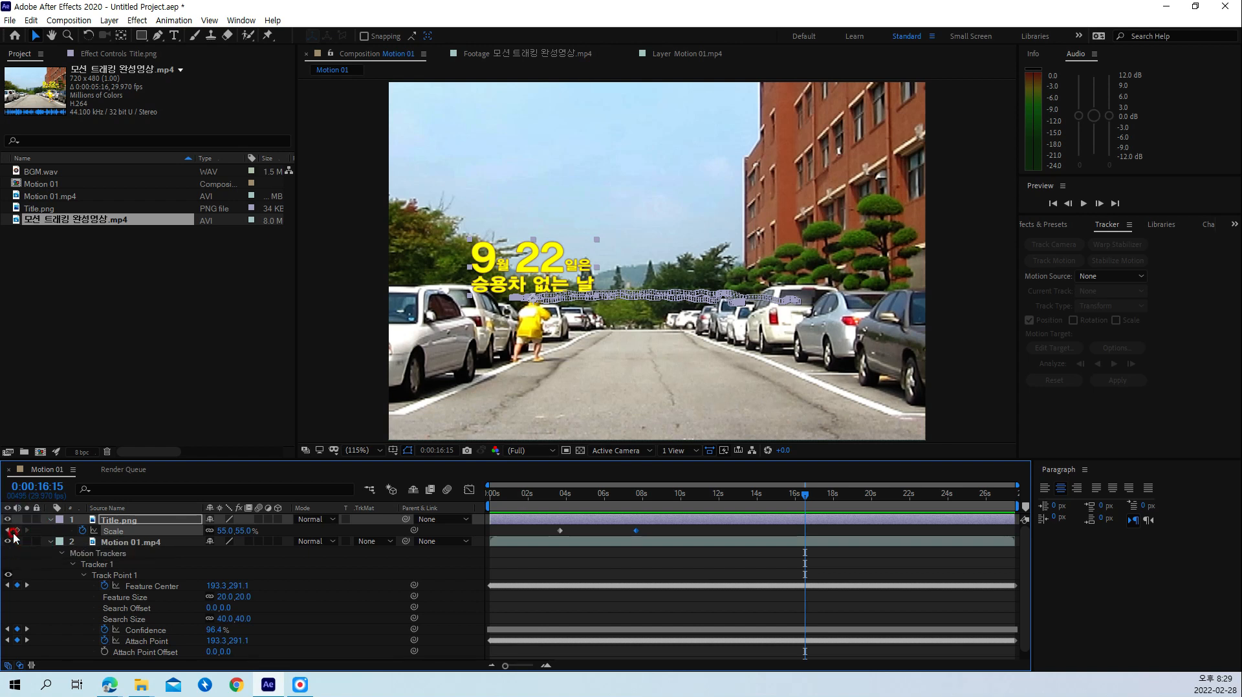
click(16, 532)
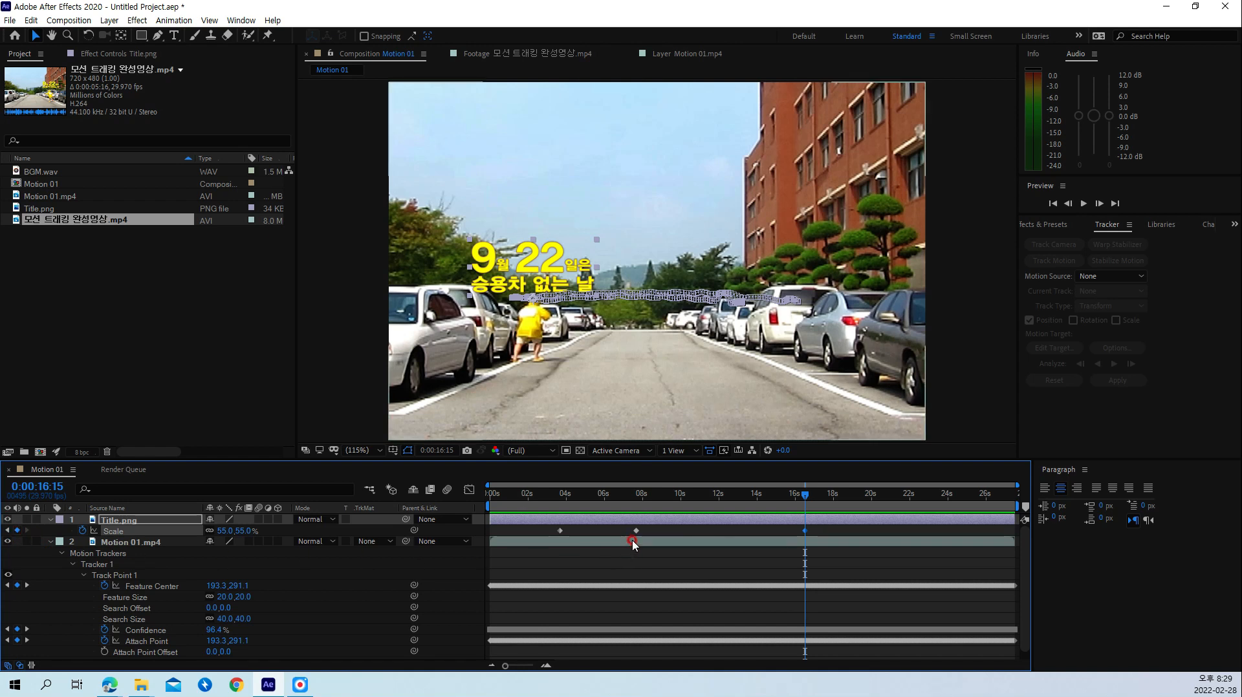
mouse_move(633, 541)
mouse_down()
mouse_move(623, 526)
mouse_move(632, 544)
mouse_move(619, 546)
mouse_up()
mouse_move(783, 544)
mouse_down()
mouse_move(782, 527)
mouse_move(802, 517)
mouse_move(813, 538)
mouse_move(800, 548)
mouse_move(792, 522)
mouse_move(802, 536)
mouse_up()
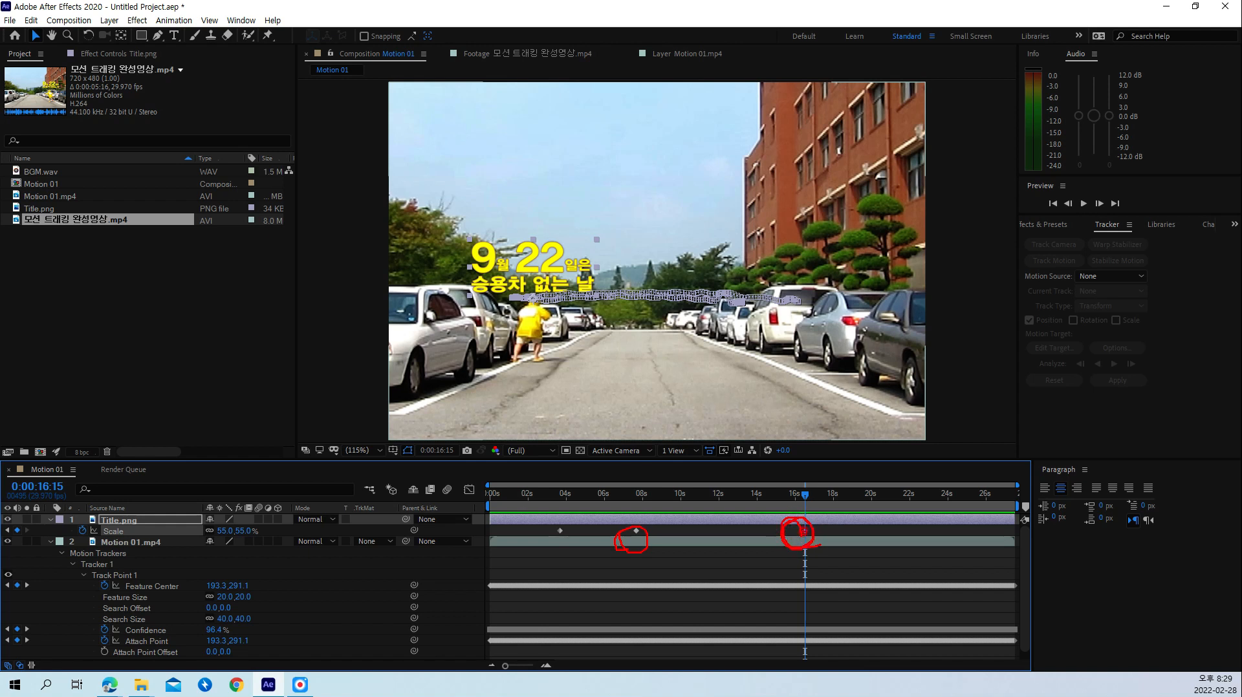
key(Escape)
Step: Advance to 0:00:19:20 and keyframe the scale of Title.png at 45%
key(space)
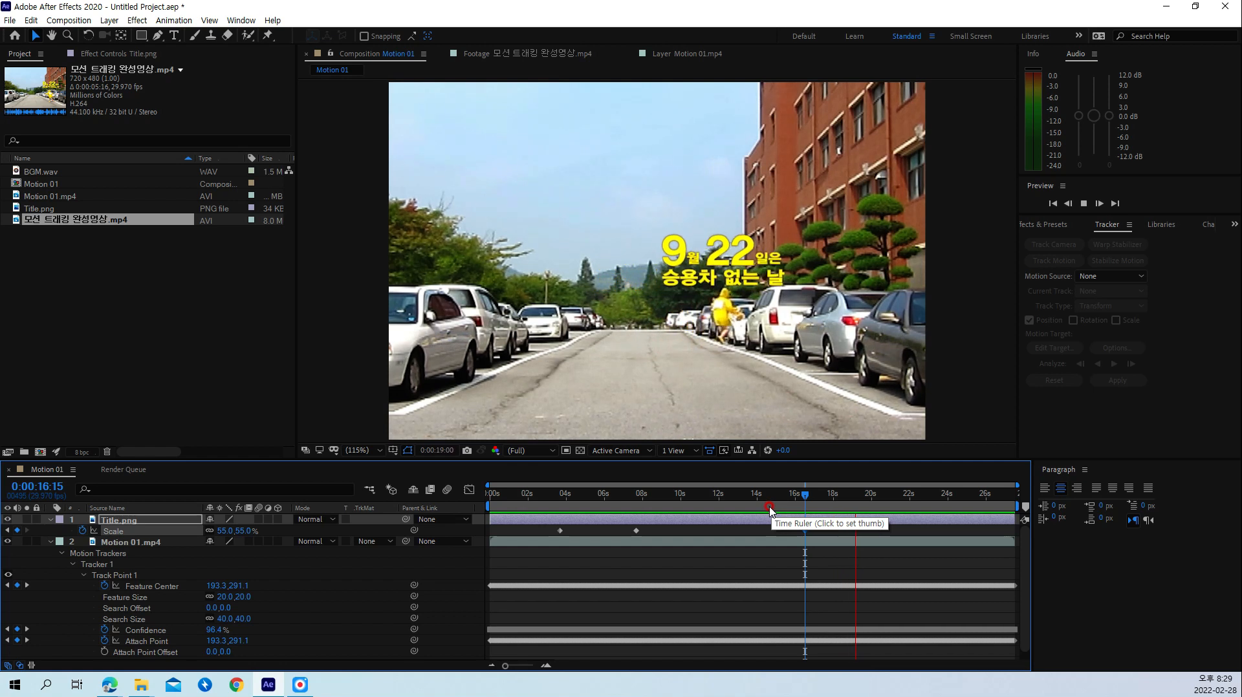
key(space)
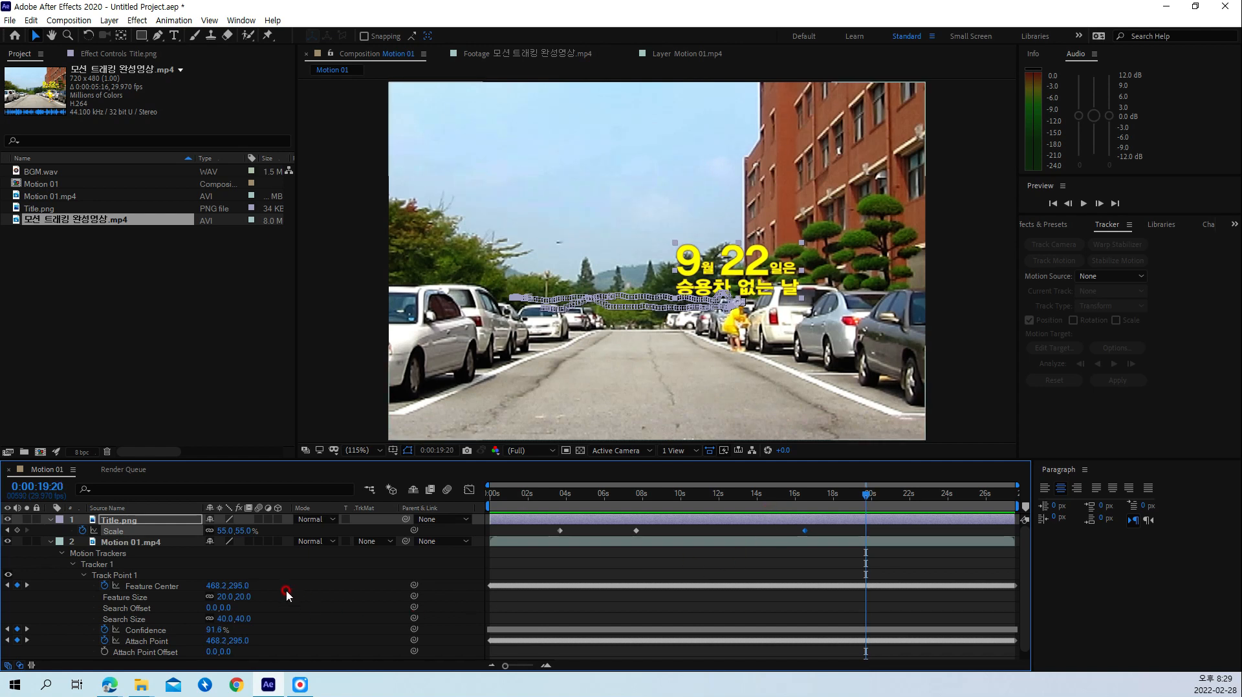
click(226, 531)
text(45)
key(Return)
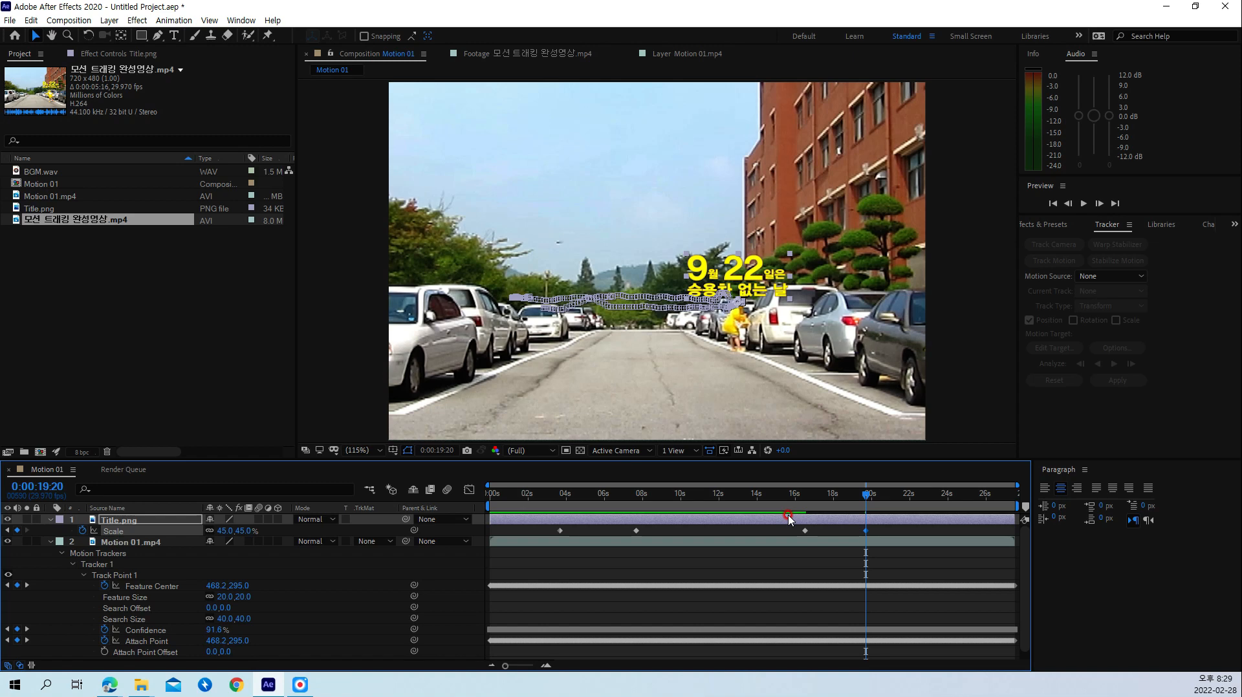
Step: Preview the second scale reduction from 0:00:16:03, and replay the composition from its first frame
key(space)
key(space)
drag(797, 496, 774, 496)
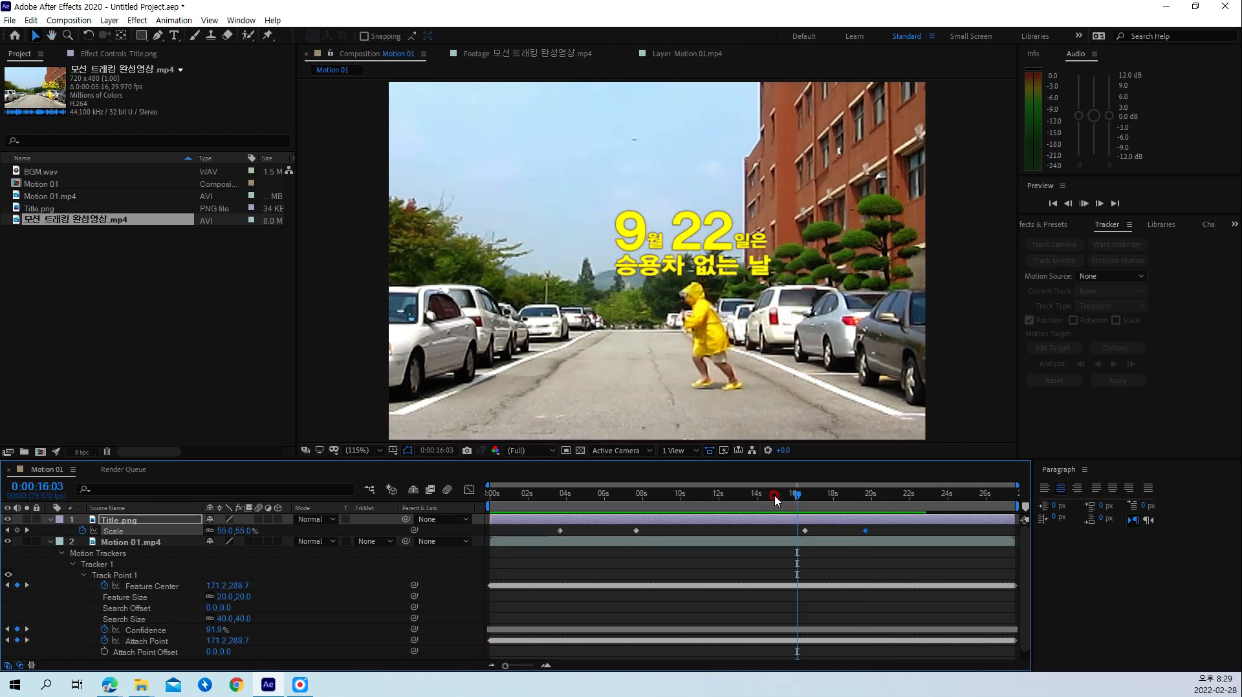
key(space)
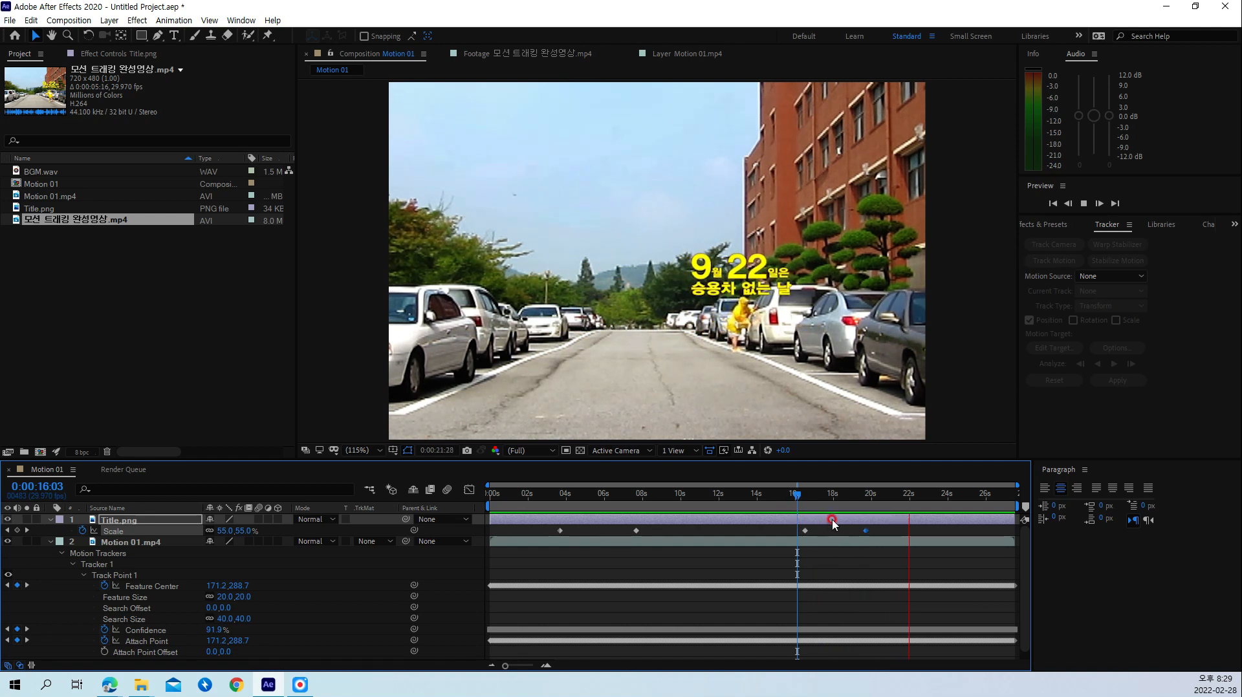
key(space)
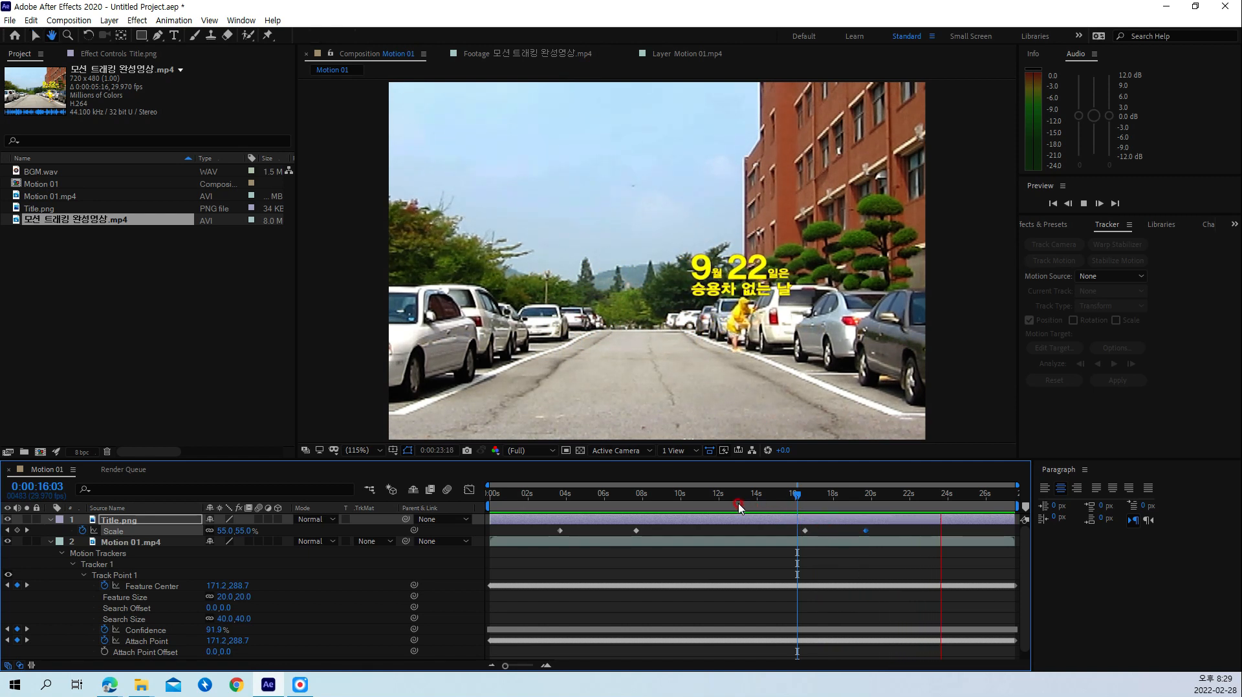
drag(708, 498, 463, 521)
key(space)
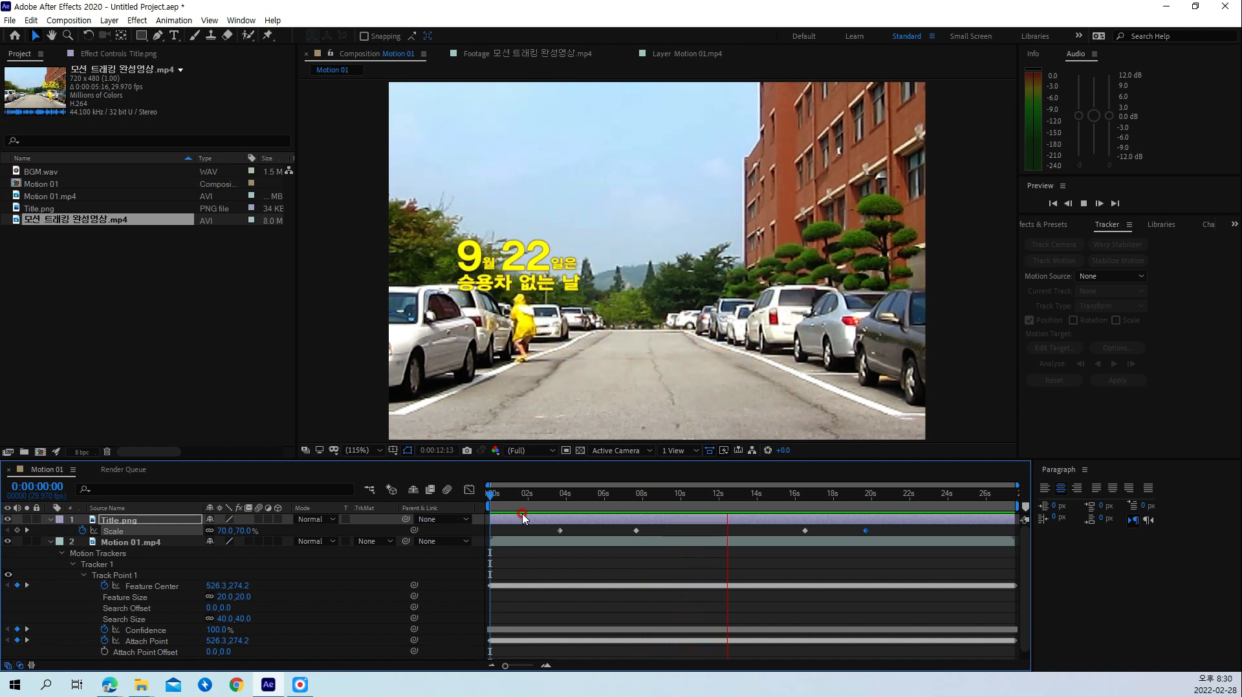
Step: Stop the composition preview and play the finished sample footage 모션 트래킹 완성영상.mp4 for comparison
key(space)
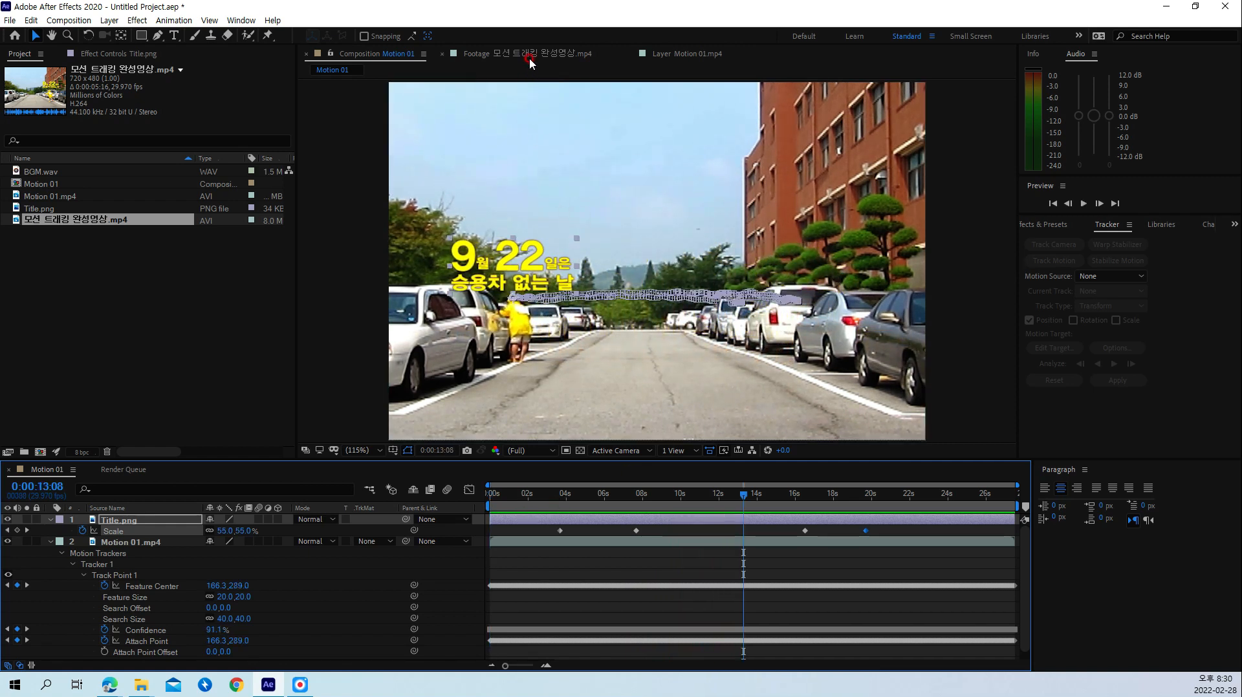
click(529, 56)
drag(509, 424, 1, 464)
key(space)
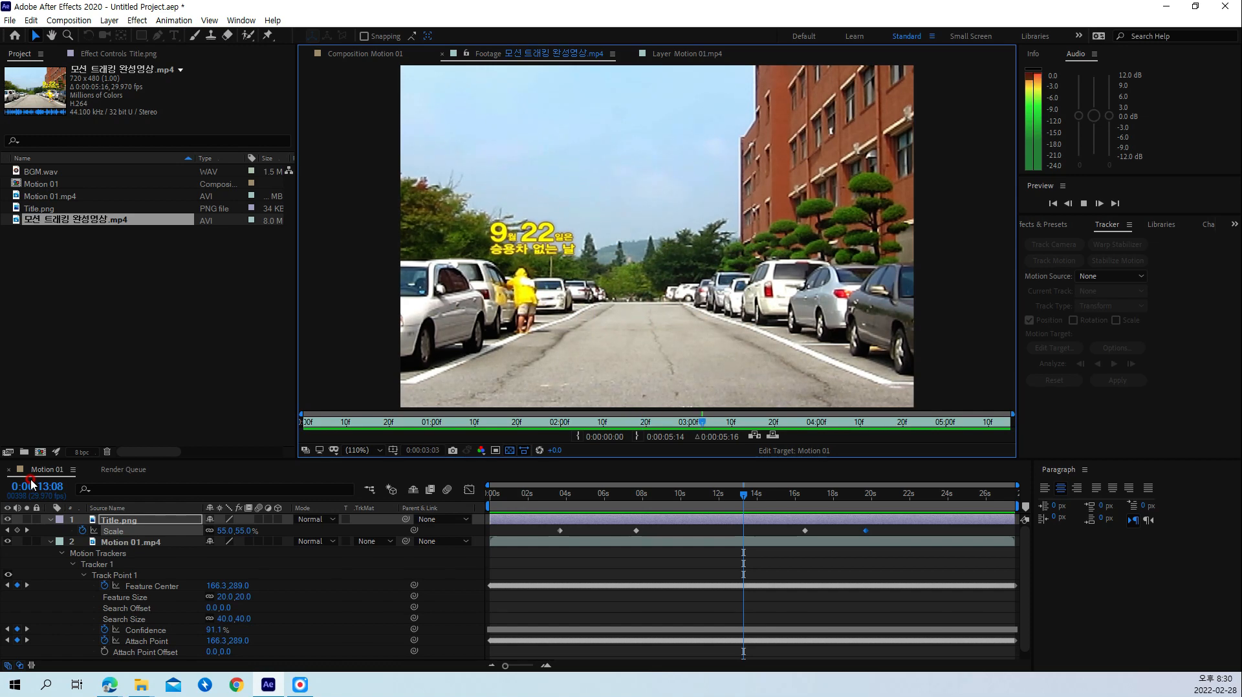
key(space)
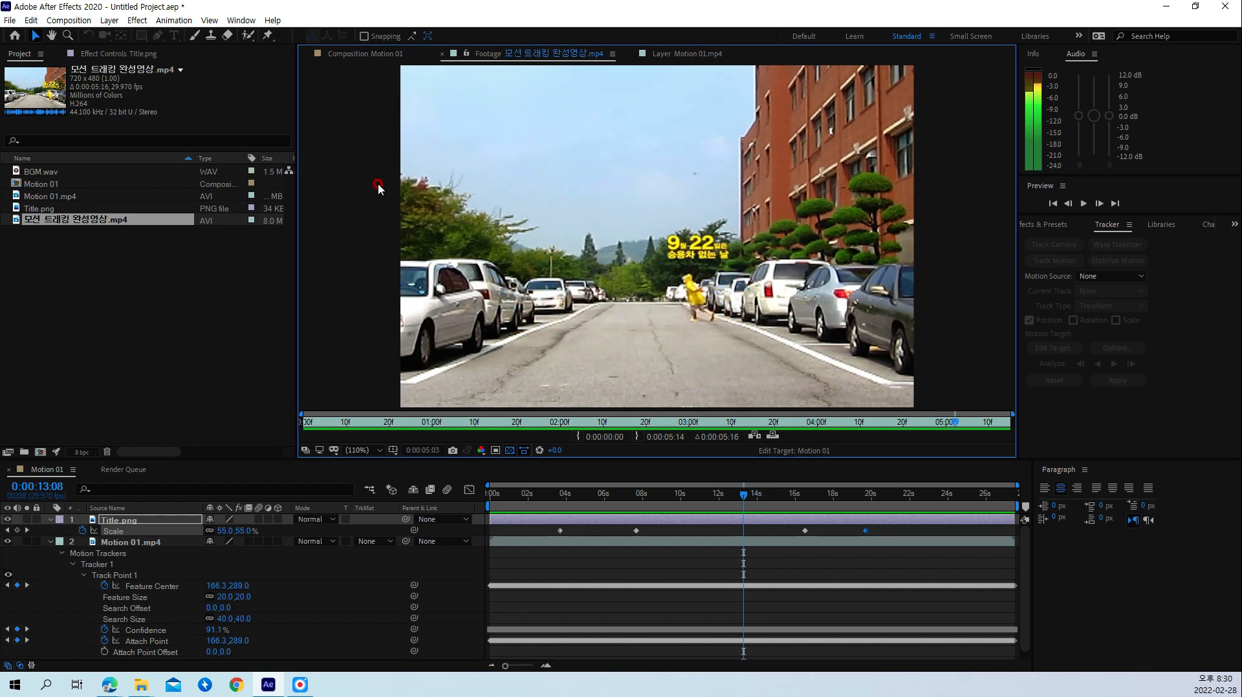
Step: Return to the Motion 01 composition and preview it from its first frame to about 0:00:06:09
click(380, 56)
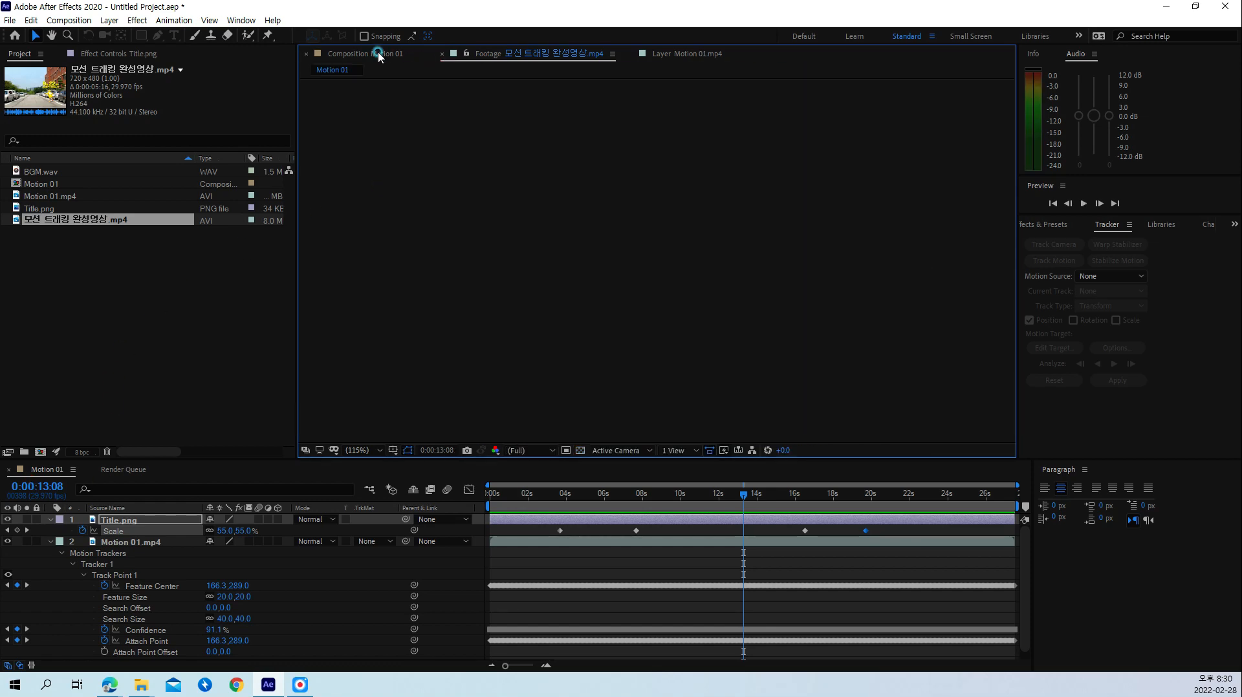
click(552, 500)
key(space)
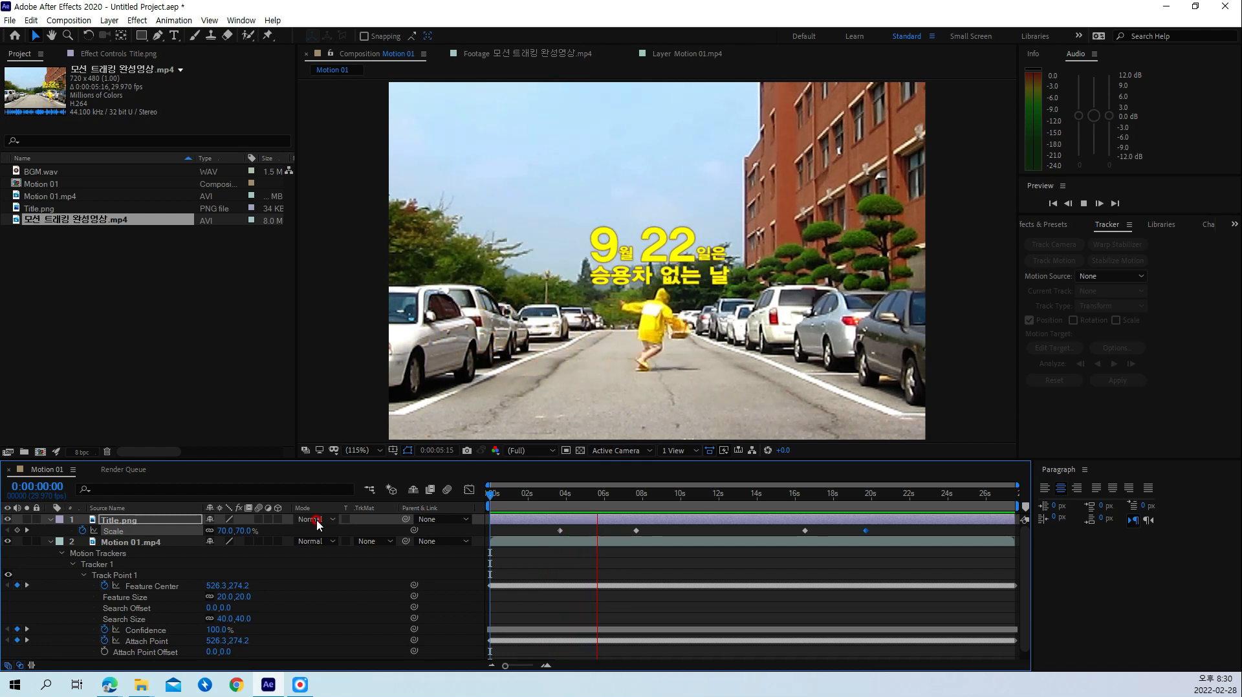
click(83, 586)
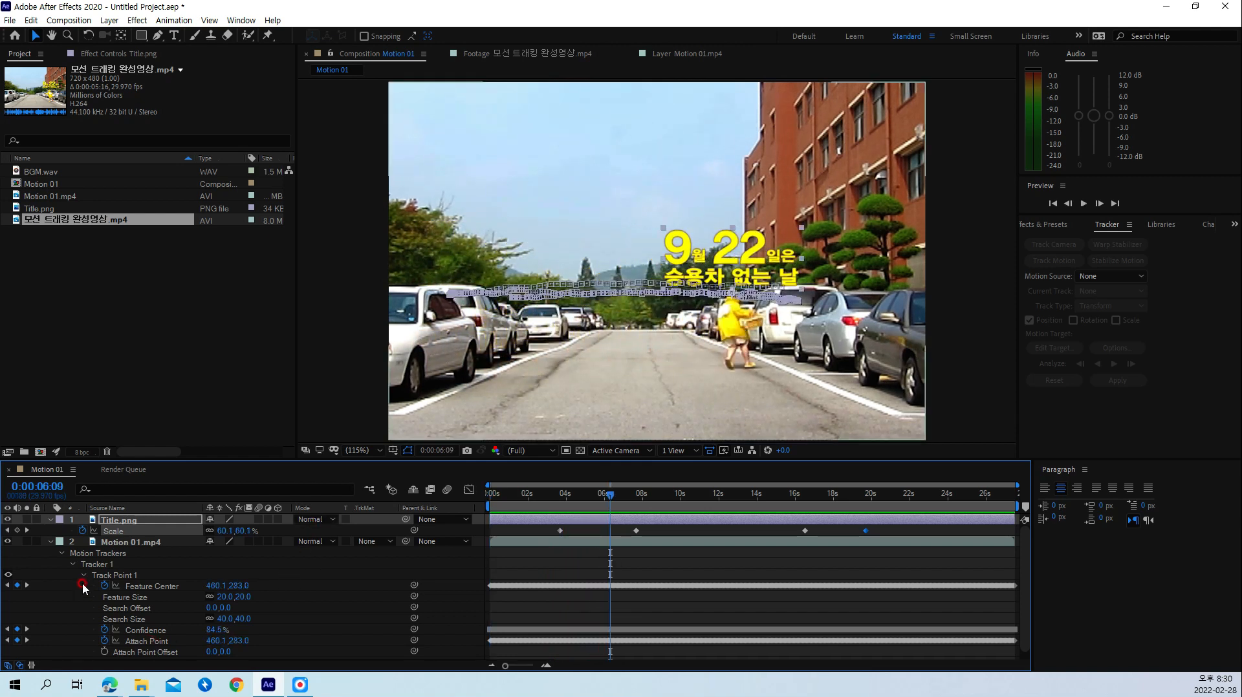
Step: Collapse the properties of both layers and add BGM.wav to the composition as the top layer
click(49, 519)
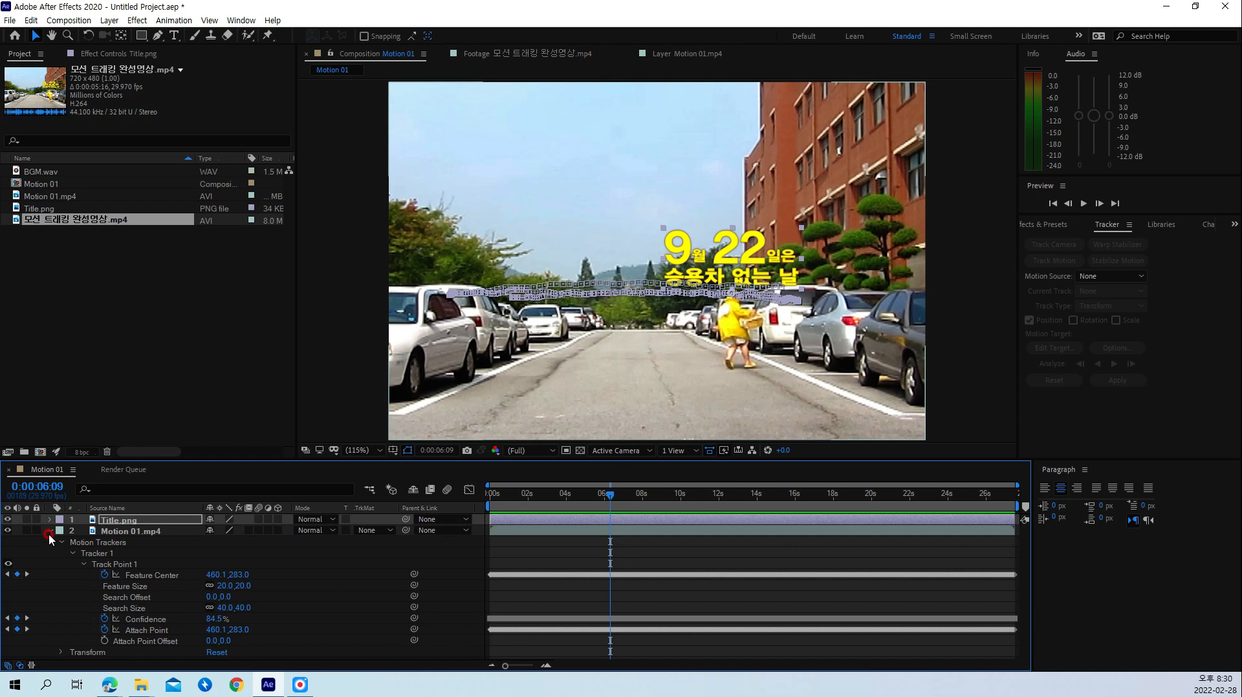
click(50, 534)
click(108, 573)
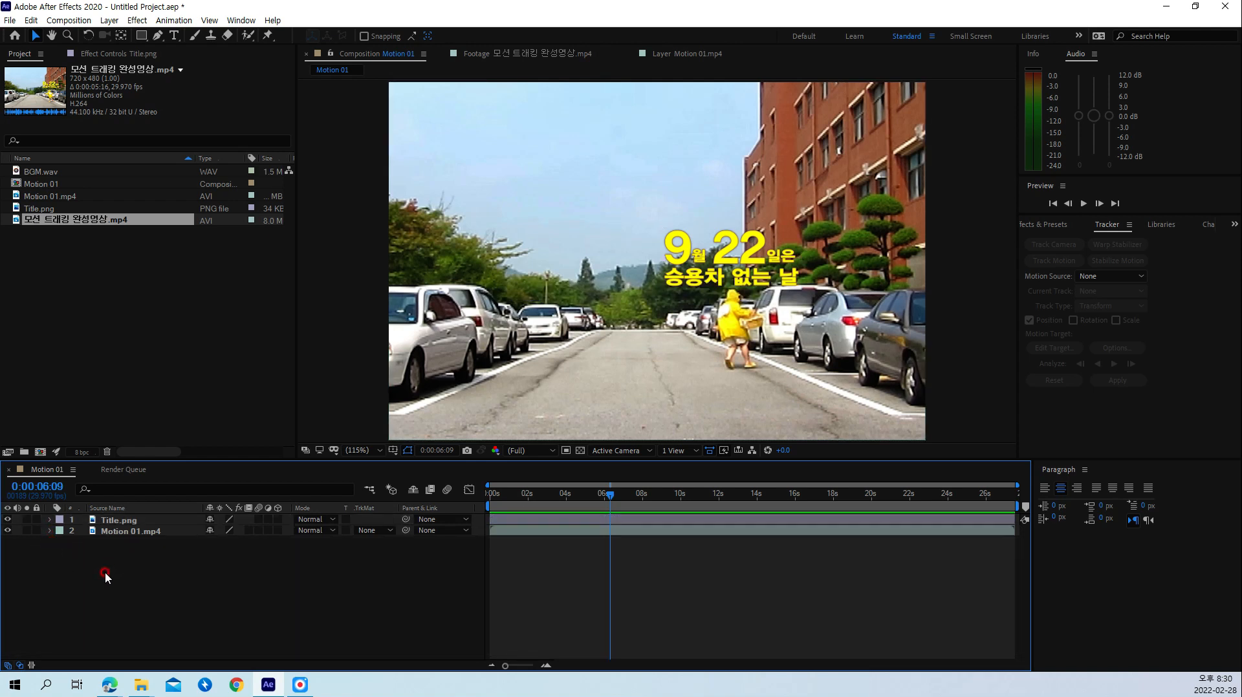
click(147, 375)
click(24, 173)
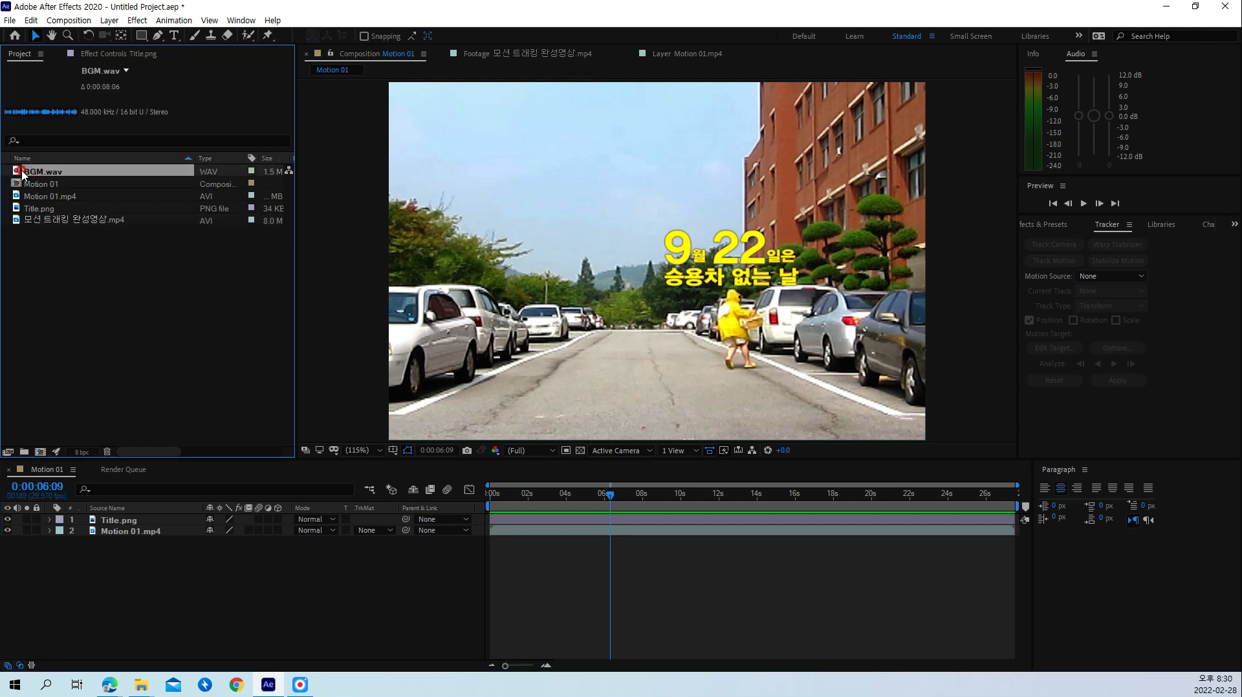
drag(17, 176, 107, 522)
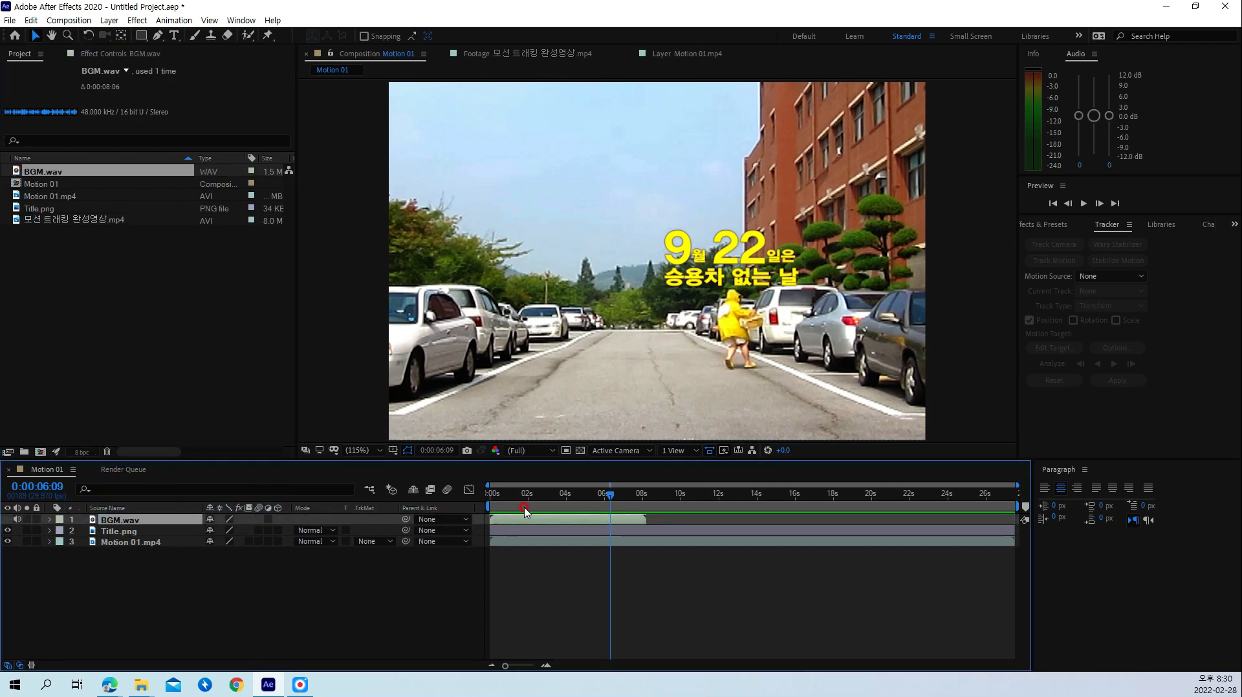
Step: Set the work area to end at 0:00:08:05, where the BGM.wav layer finishes
drag(530, 496, 655, 544)
click(644, 535)
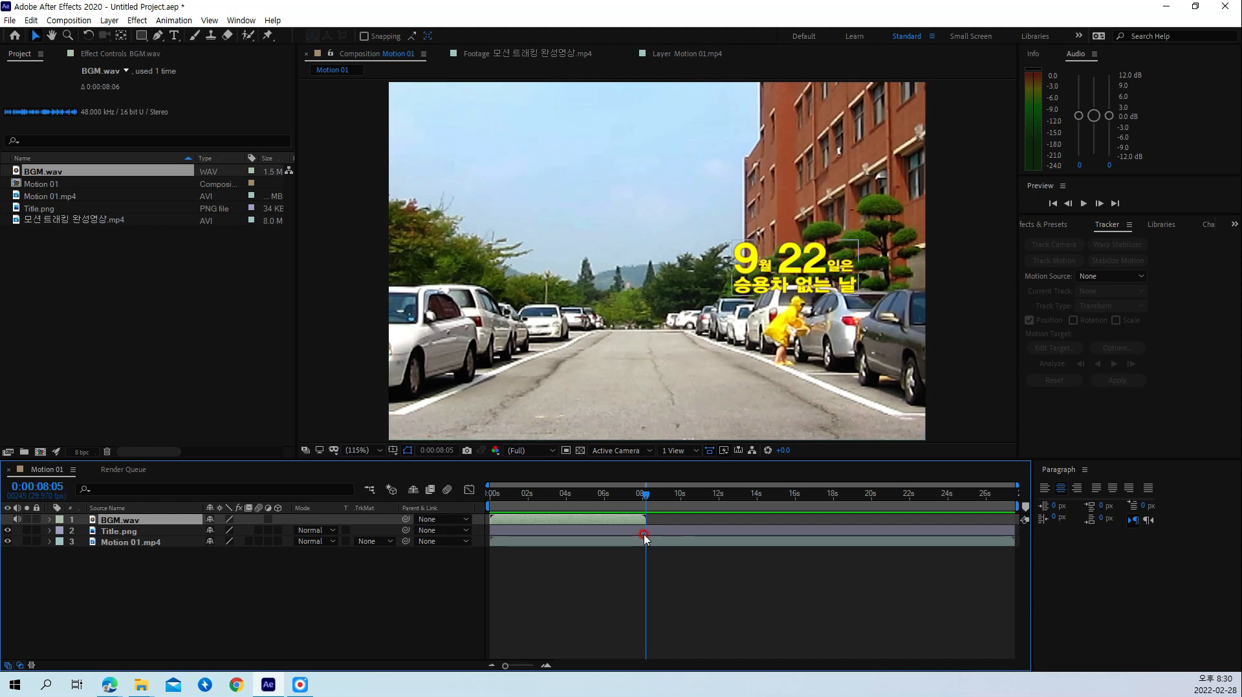
key(n)
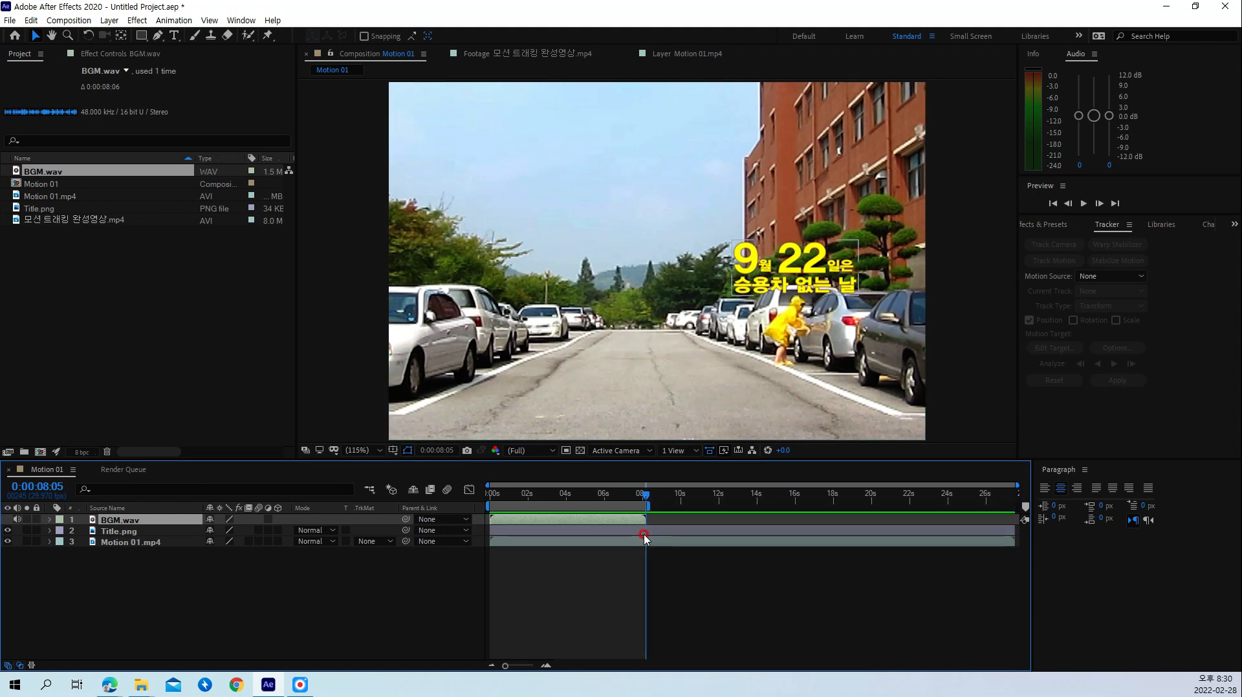
Step: Preview the work area with its music, compare the end points of the video and BGM.wav, and replay from the first frame
key(space)
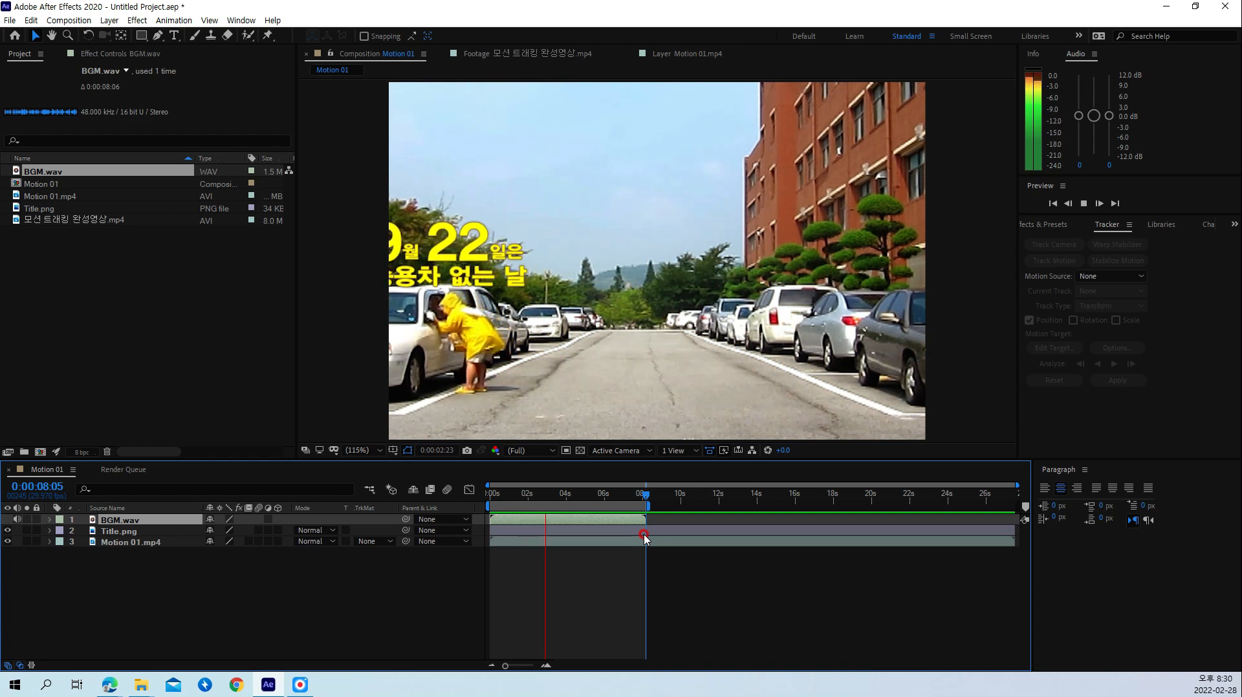
key(End)
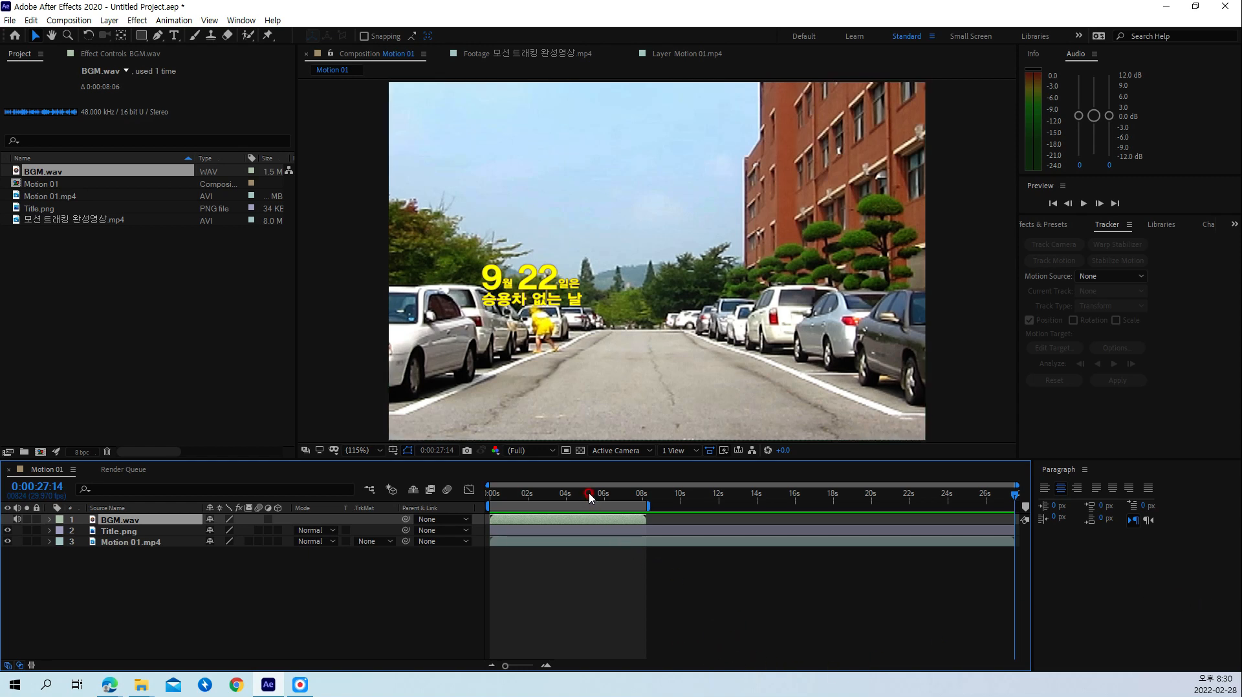
key(o)
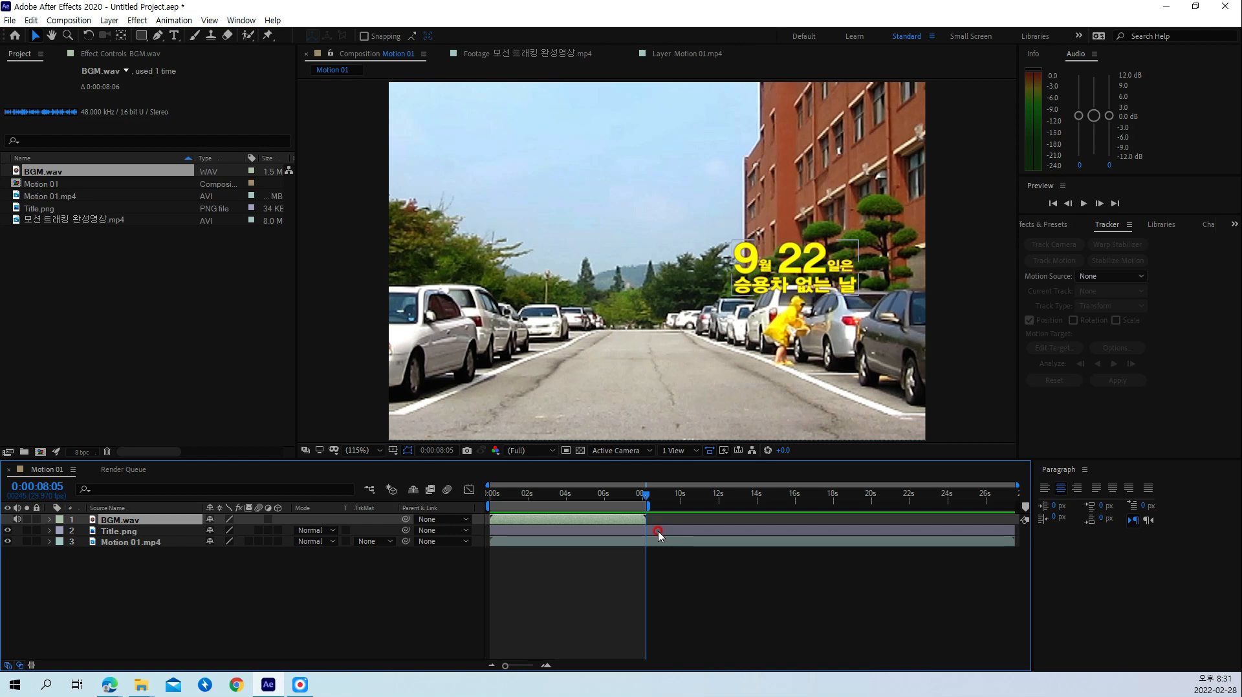
key(Home)
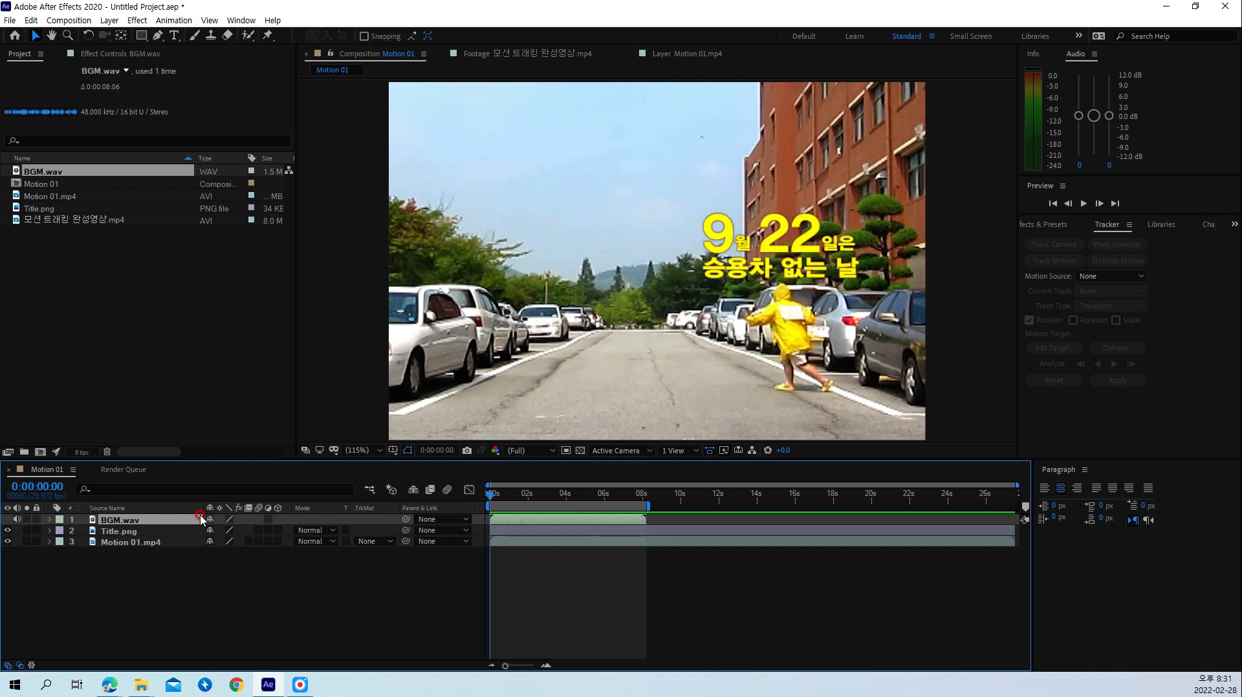
key(space)
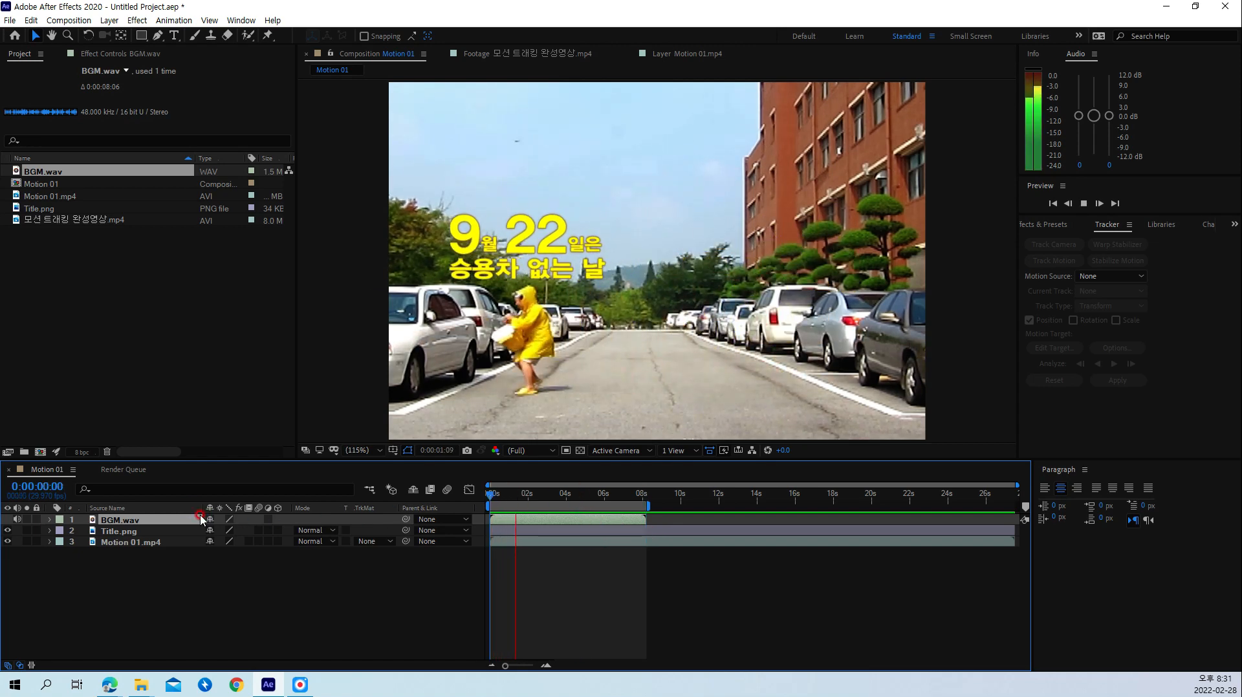
key(space)
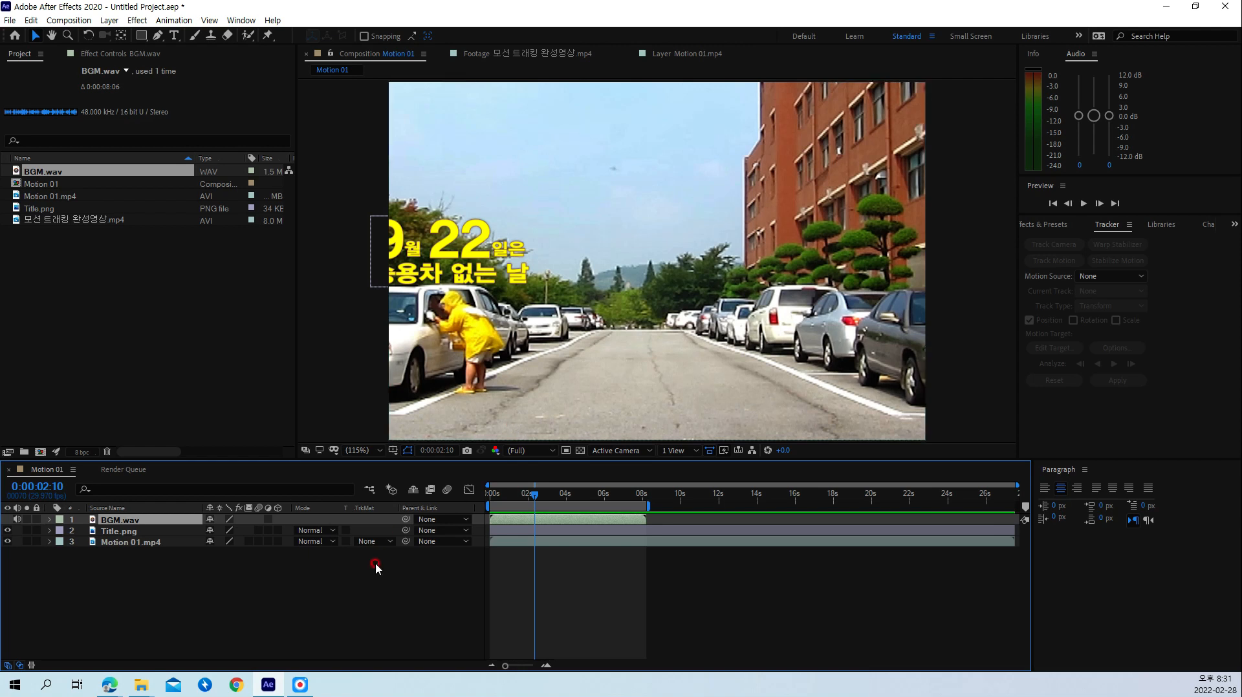
Step: Check the keyframes of Title.png and Motion 01.mp4, and pre-compose both layers under the default name with all attributes moved
click(138, 546)
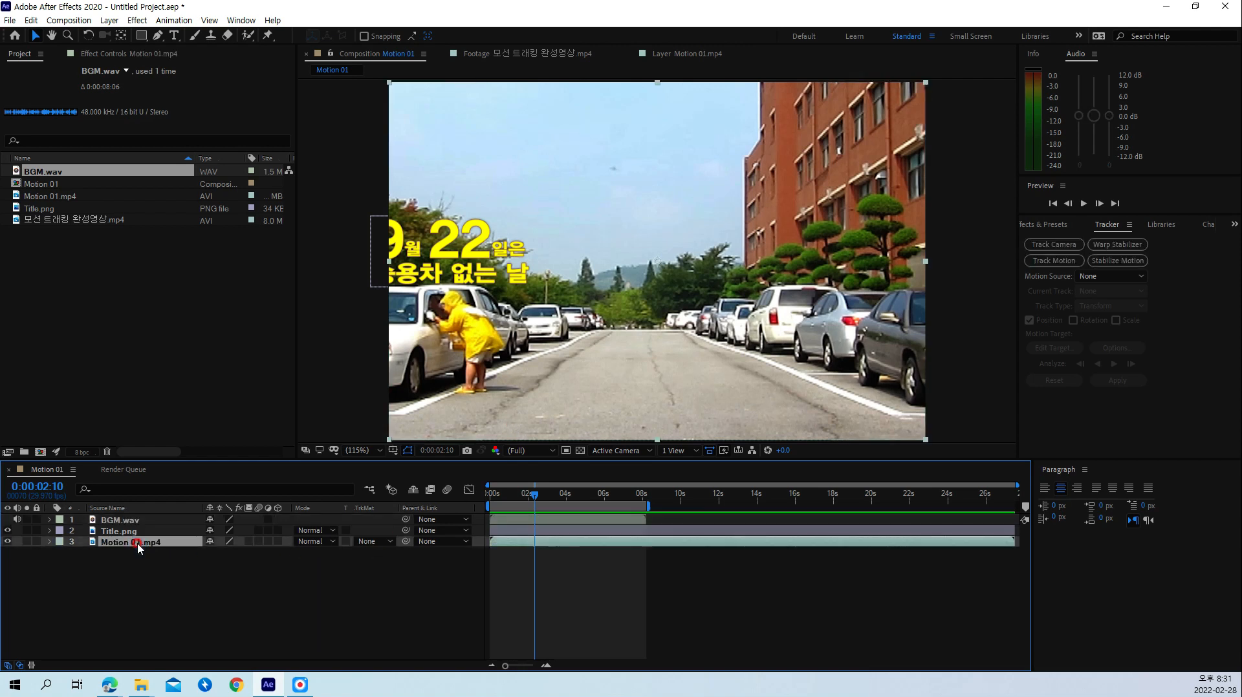
shift+click(132, 532)
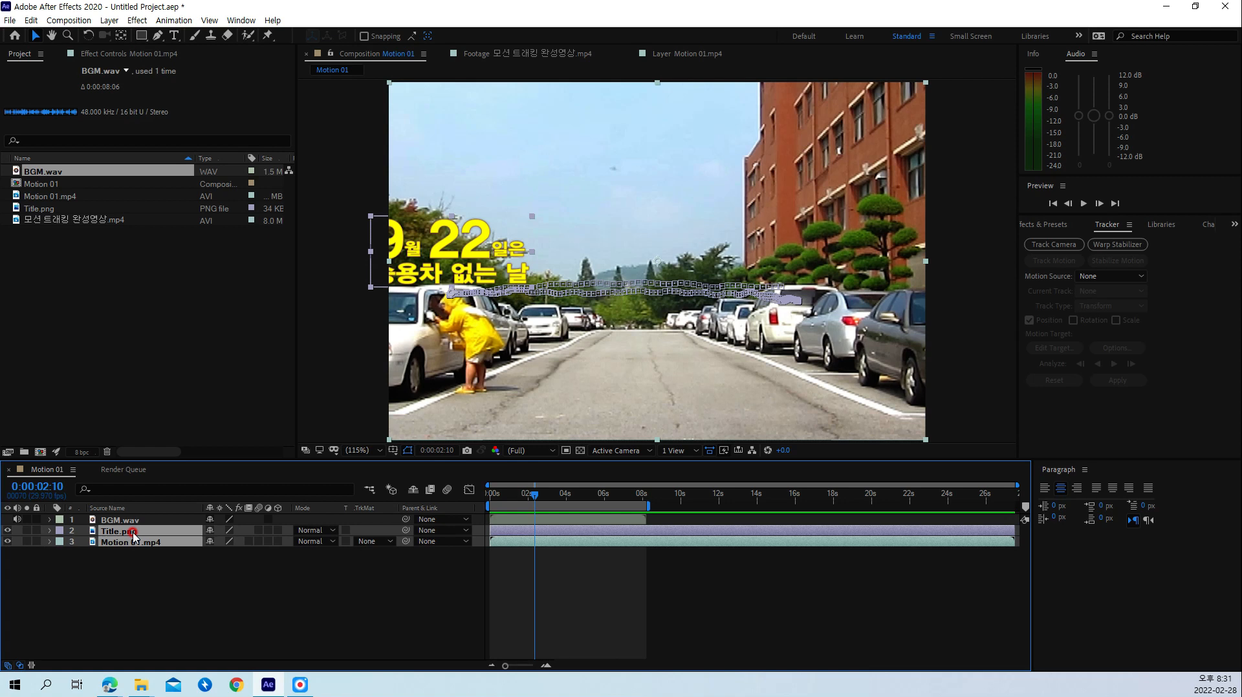
key(u)
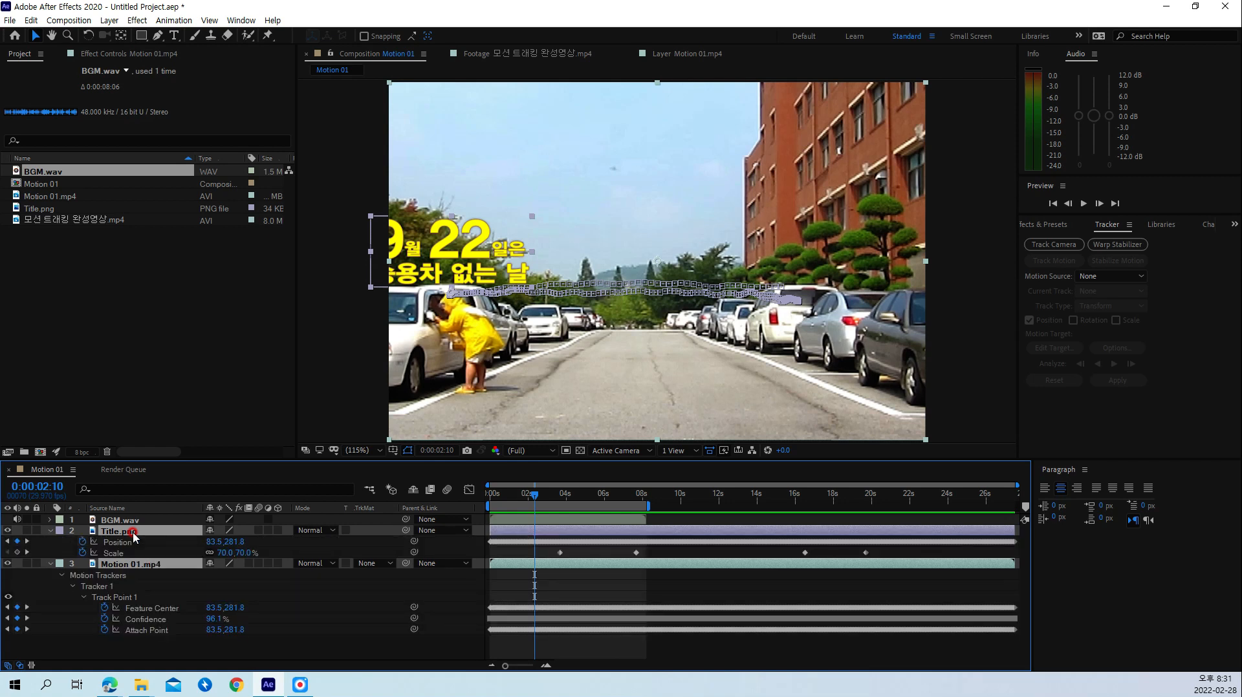
key(u)
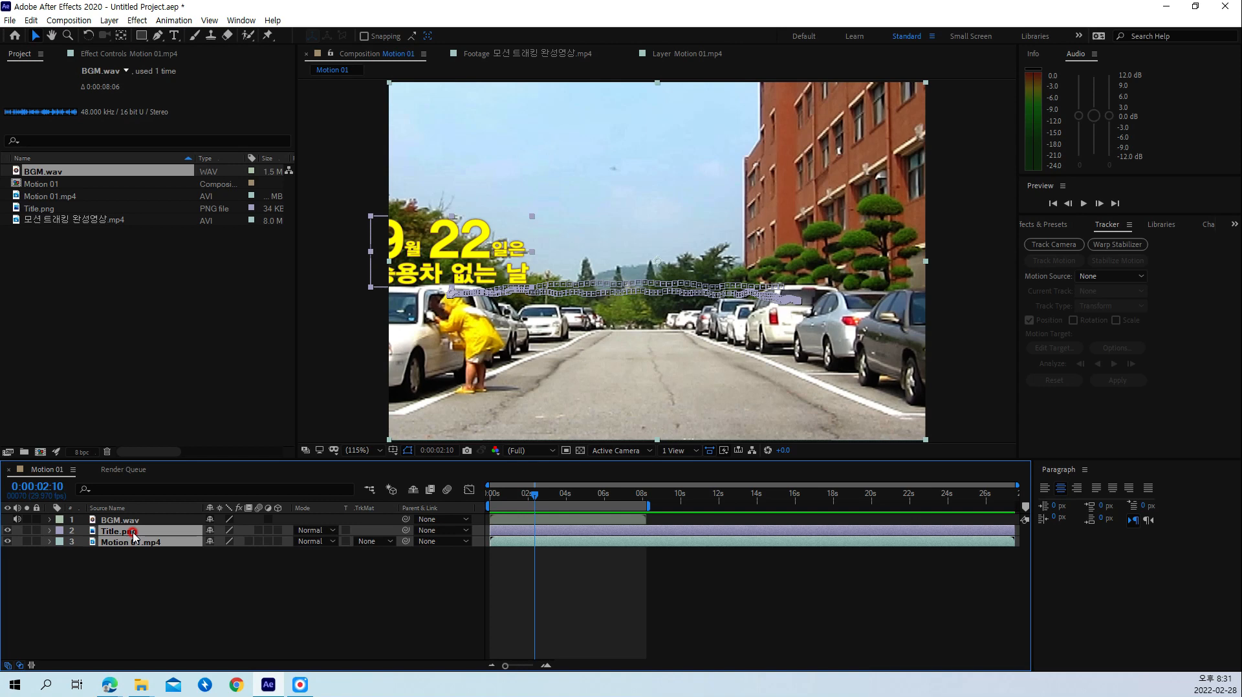
right_click(133, 536)
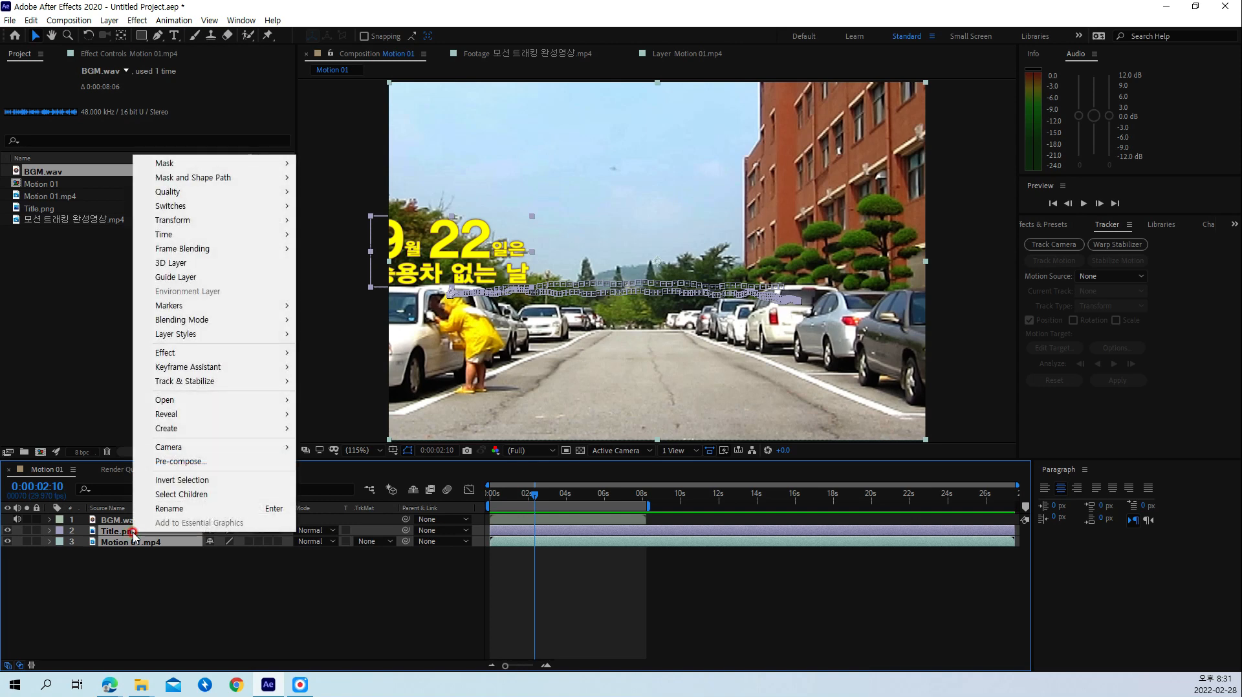
click(198, 463)
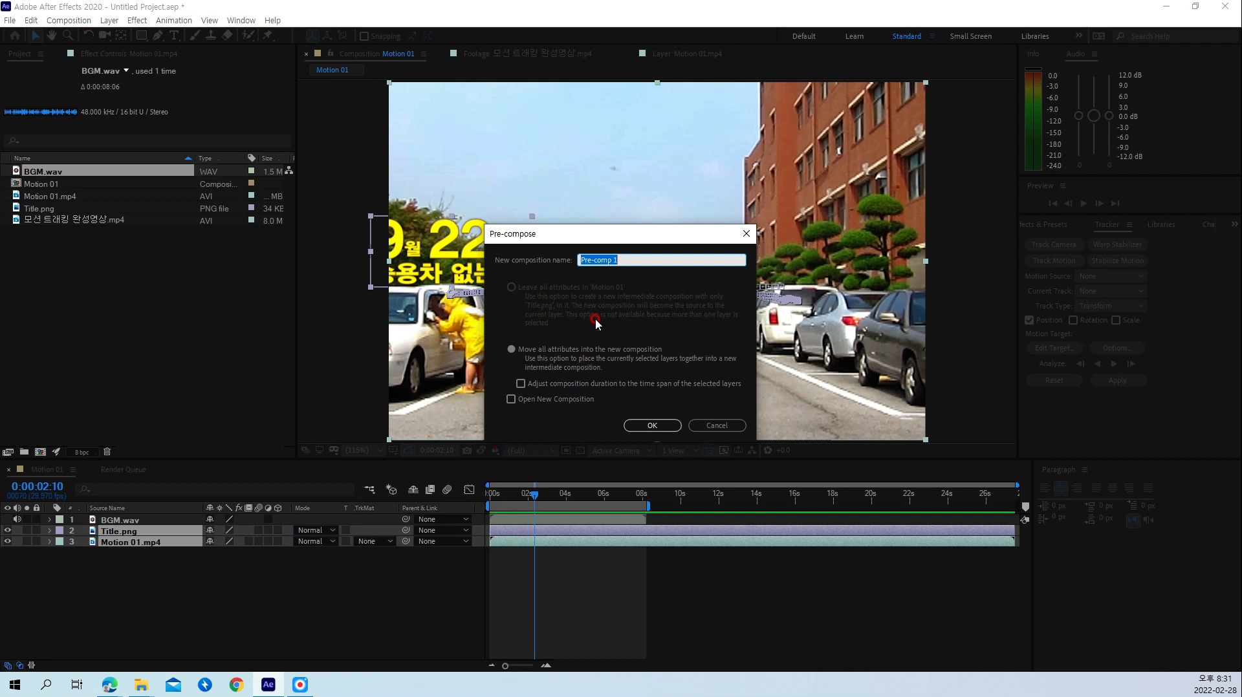
click(649, 426)
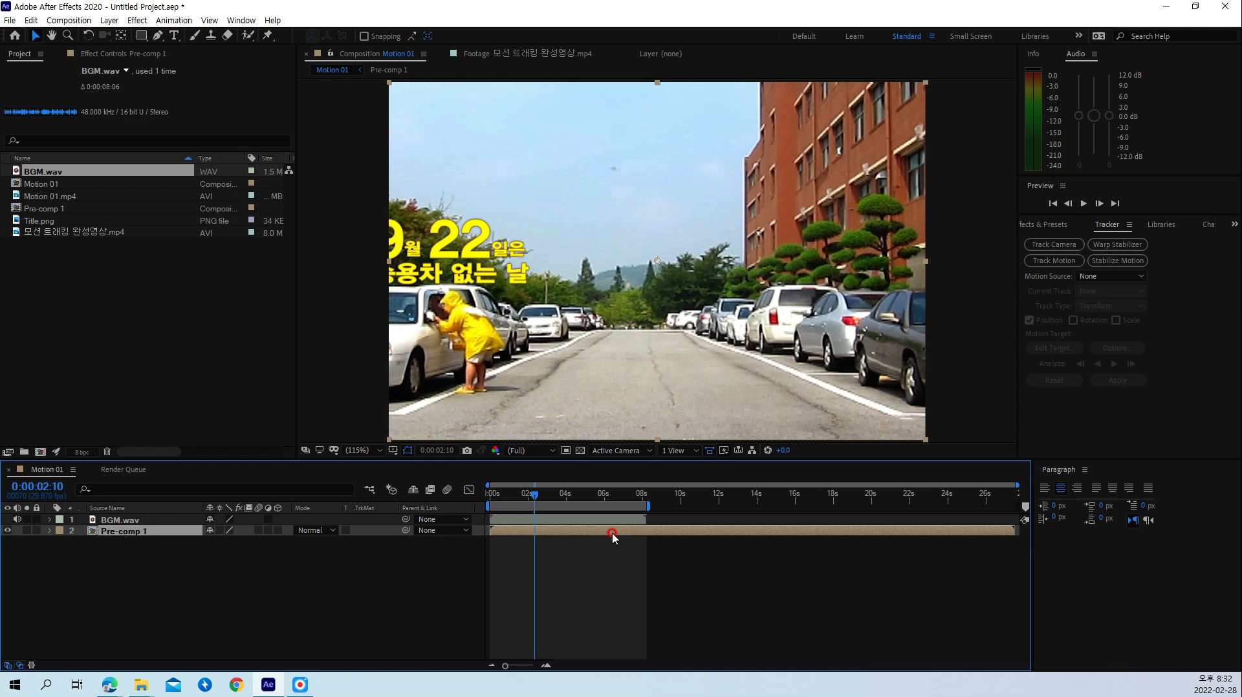
Step: Time-stretch the pre-composed layer to a new duration of 0:00:08:05 to match the music, and preview the result
click(646, 495)
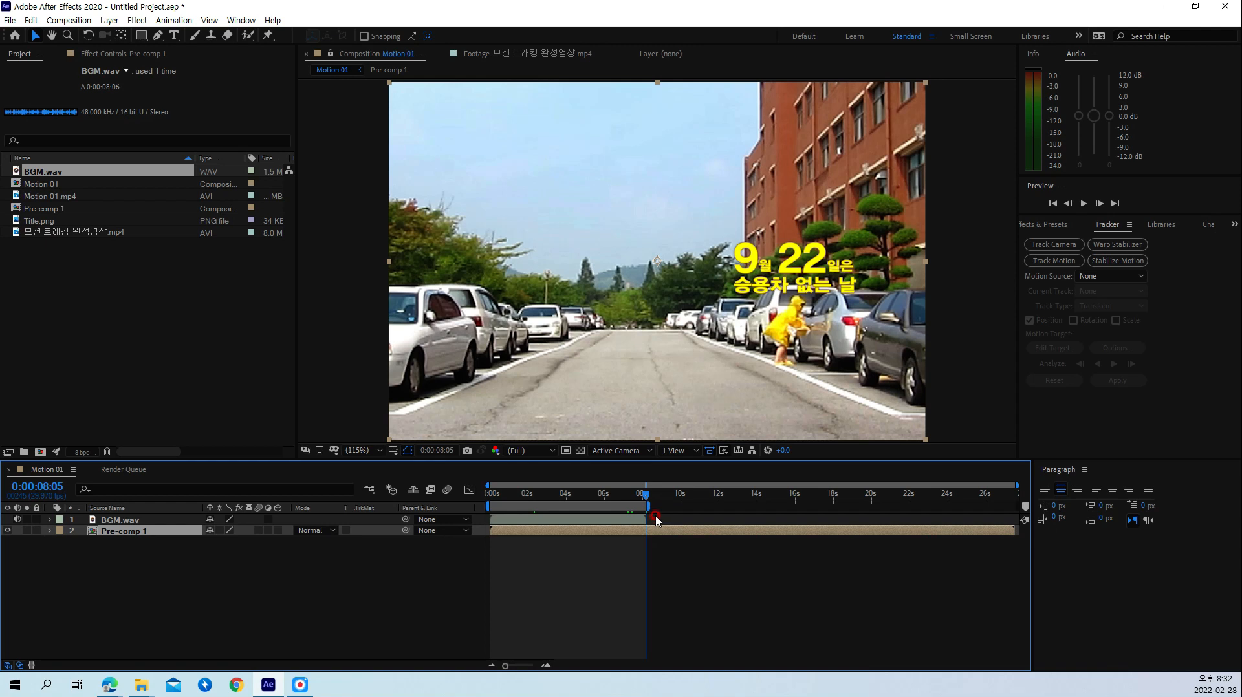
click(582, 530)
right_click(581, 530)
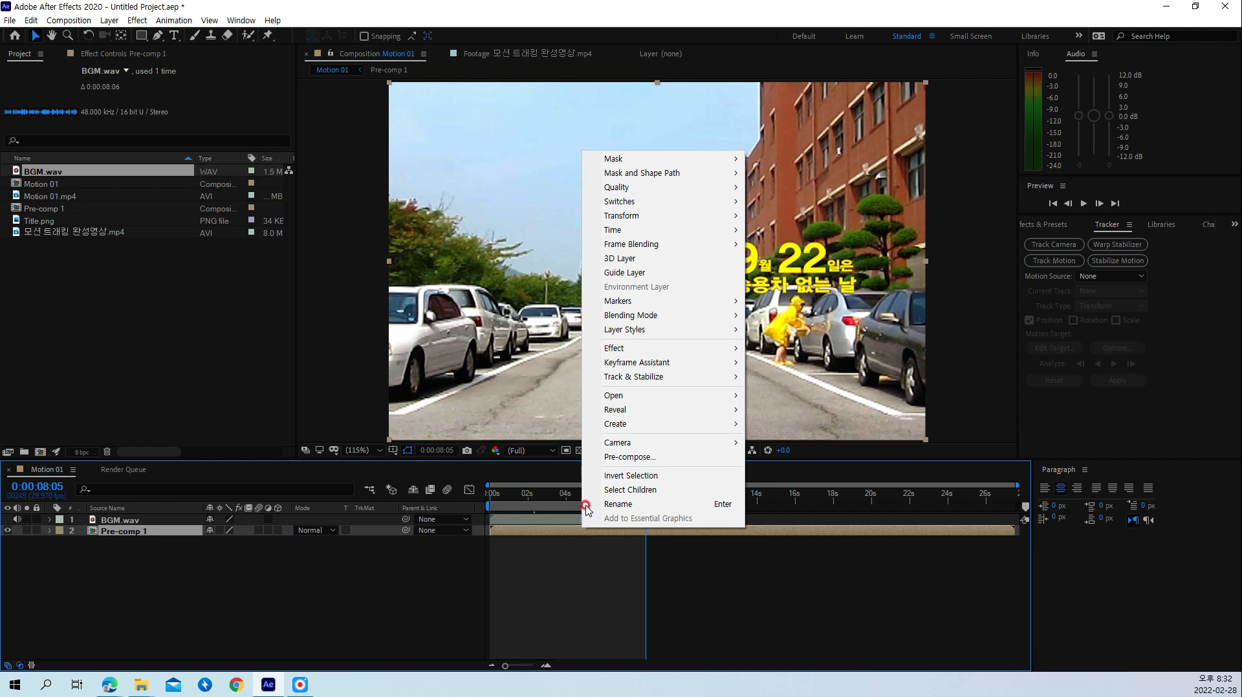
click(629, 230)
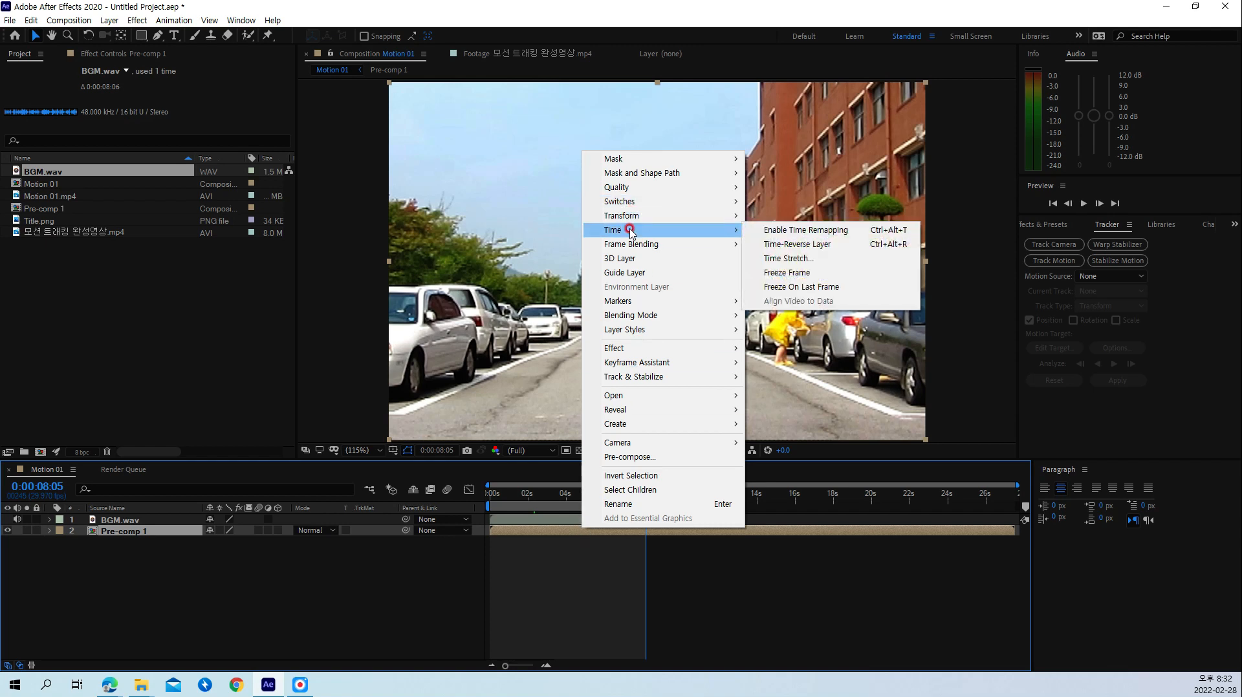
click(808, 270)
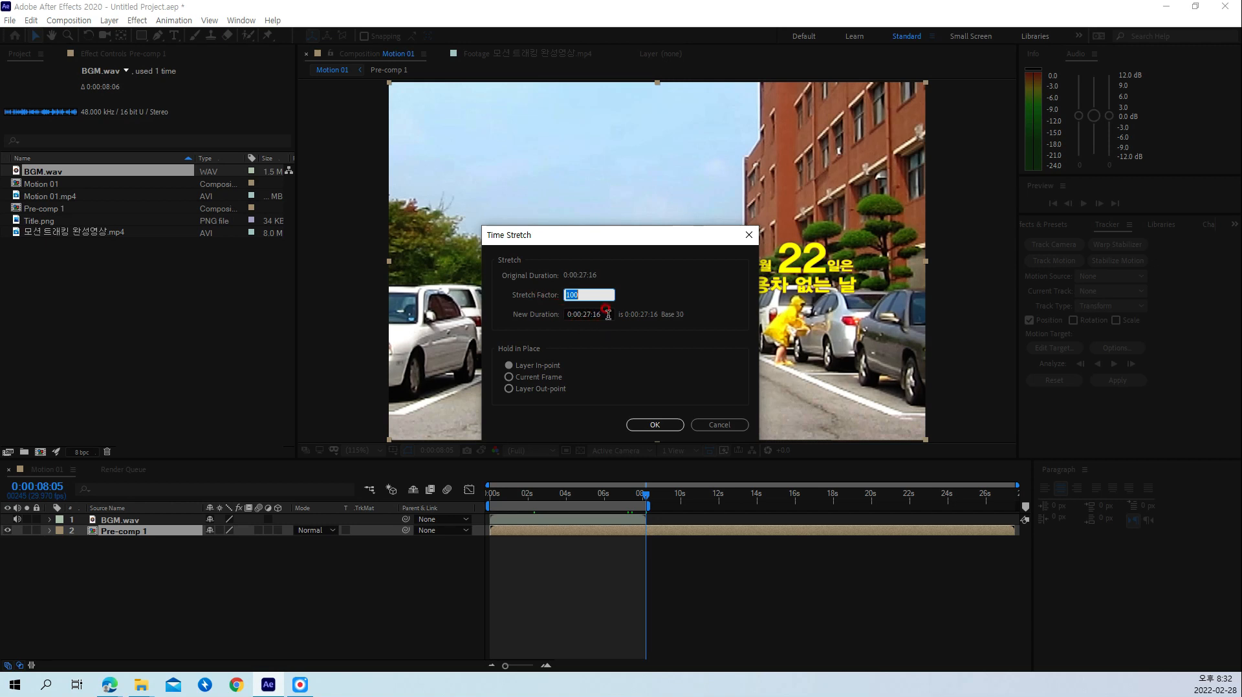
click(600, 317)
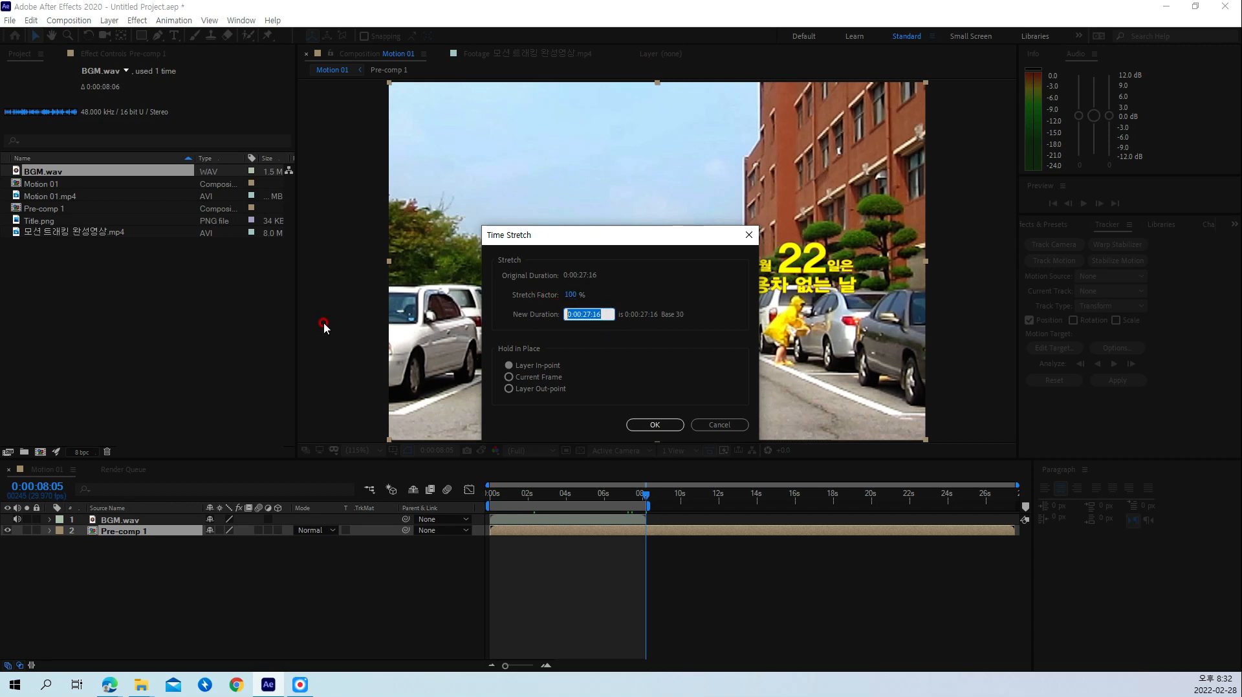
key(BackSpace)
text(8.5)
click(596, 348)
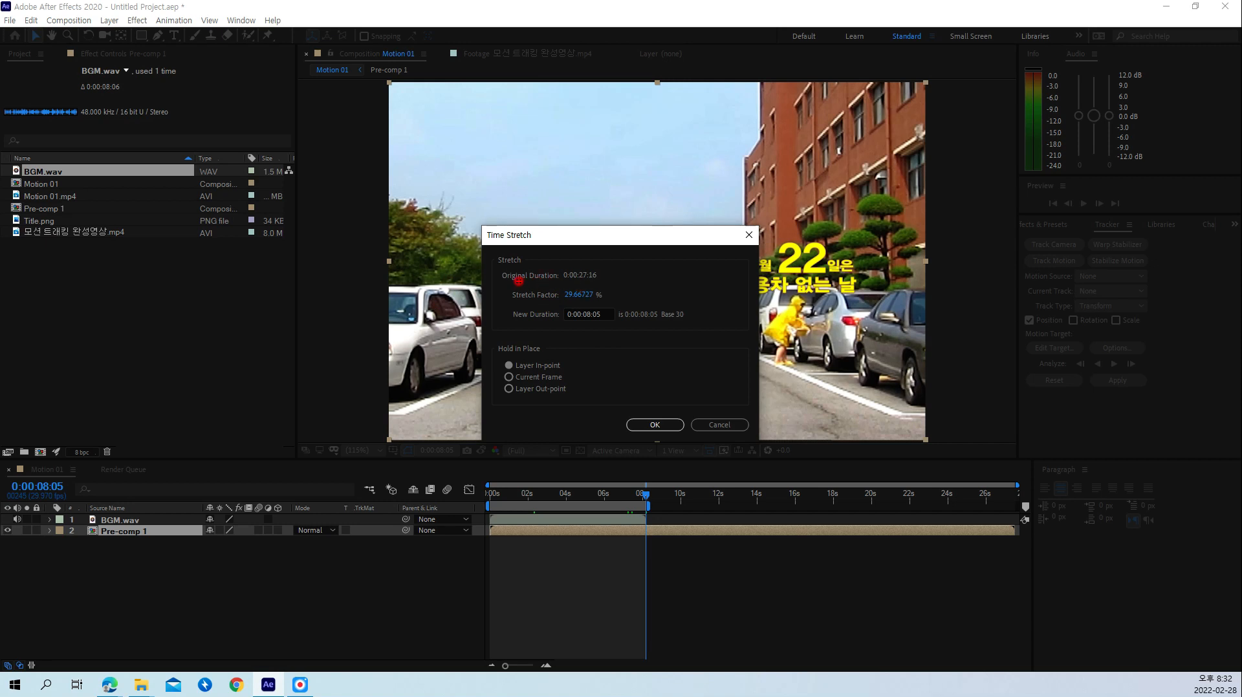
drag(518, 281, 622, 304)
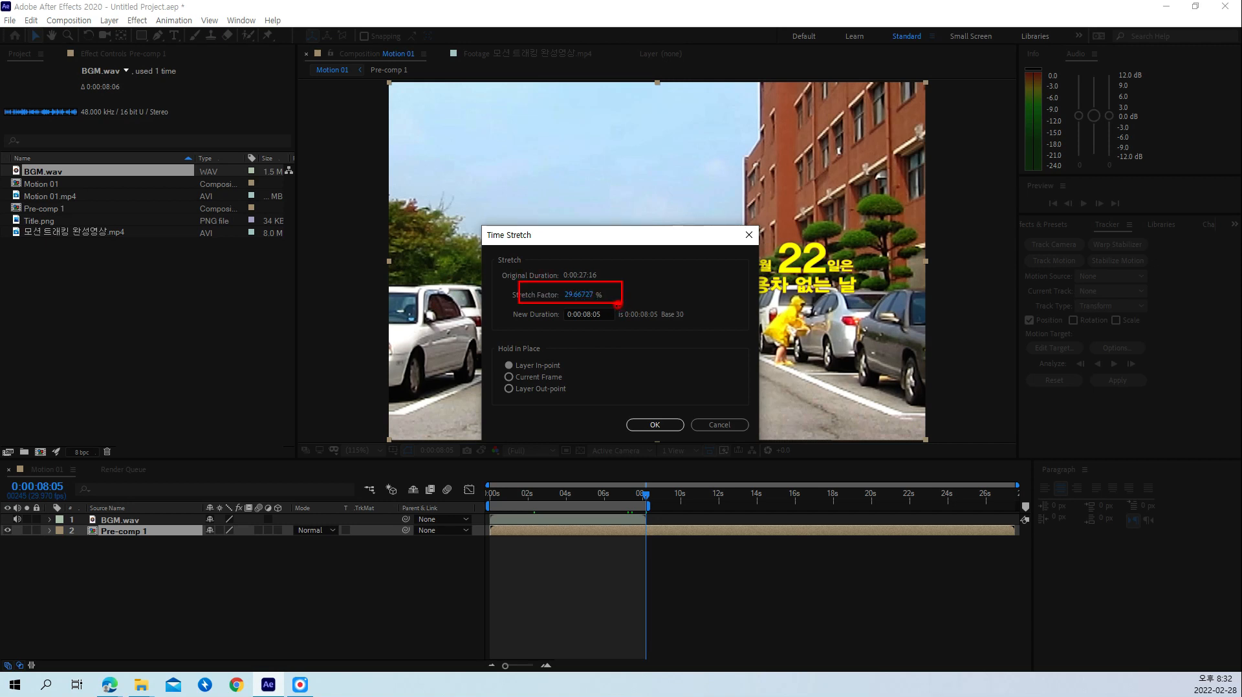
click(656, 425)
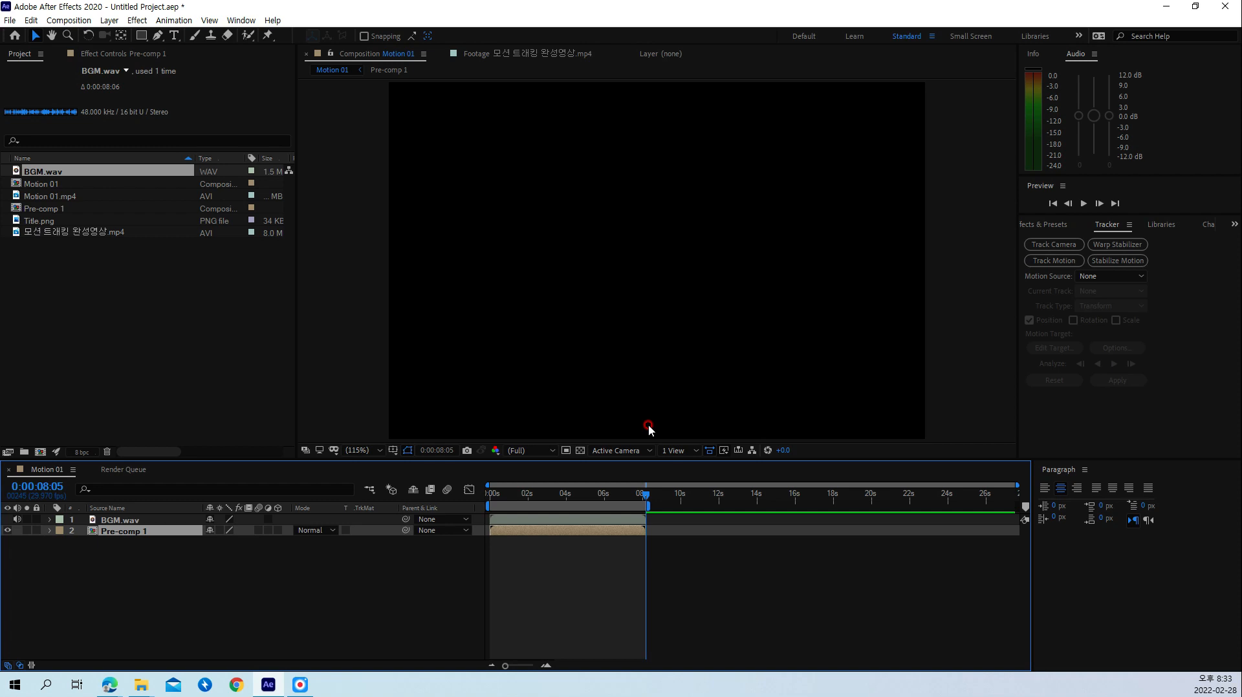
key(space)
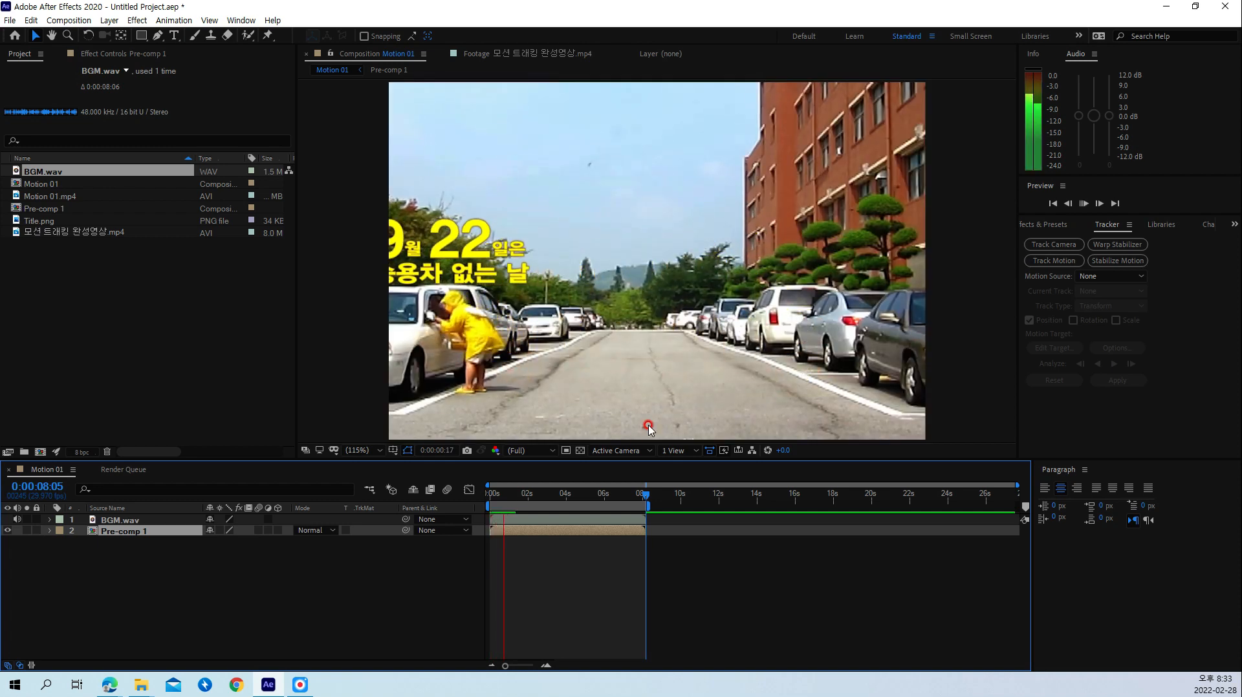
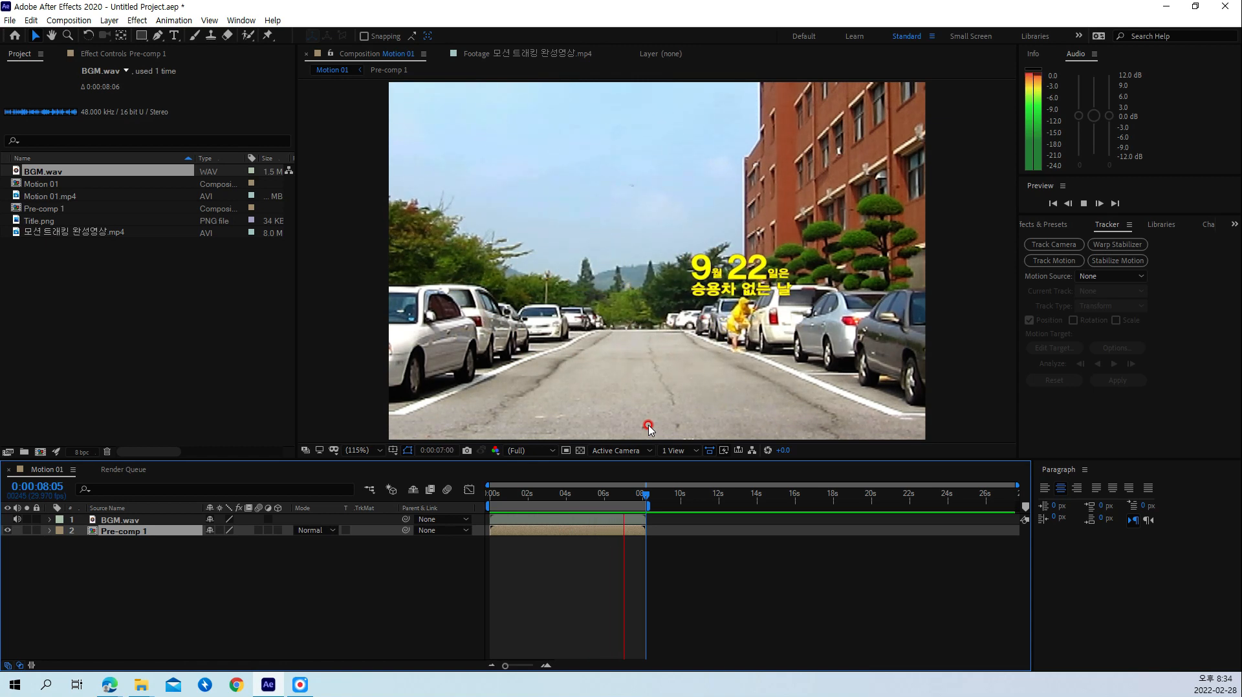
Step: Stop the preview and undo the time stretch of the Pre-comp 1 layer
key(space)
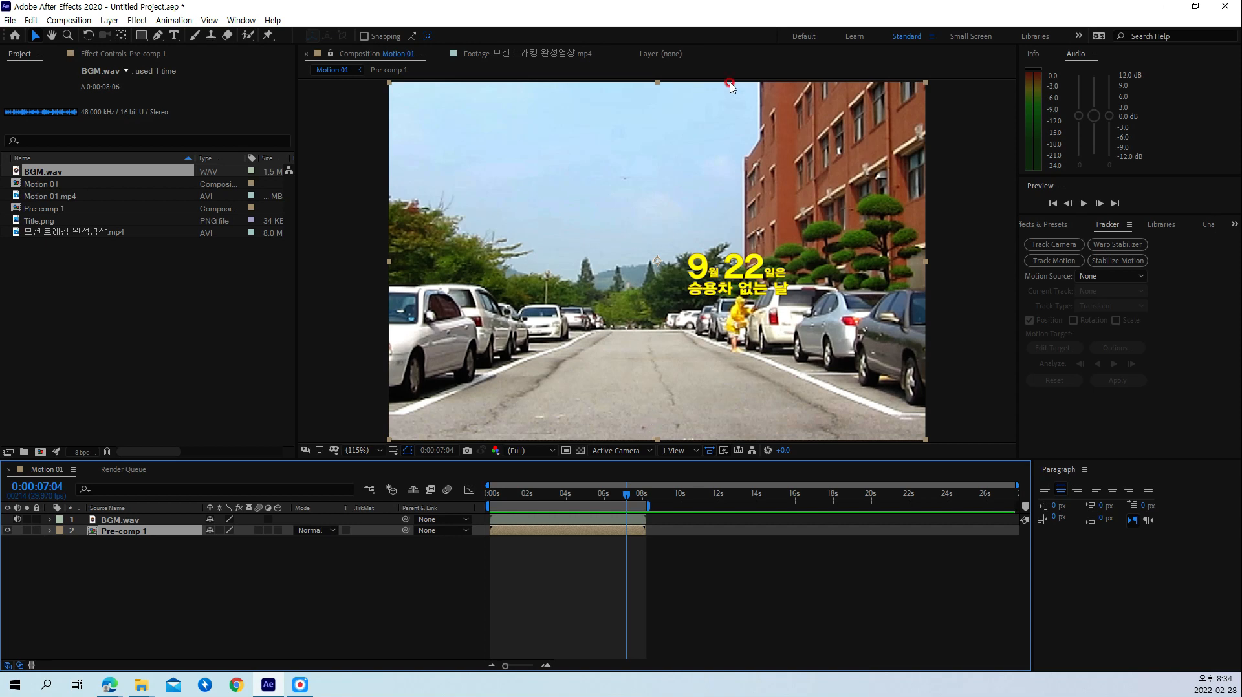
right_click(570, 533)
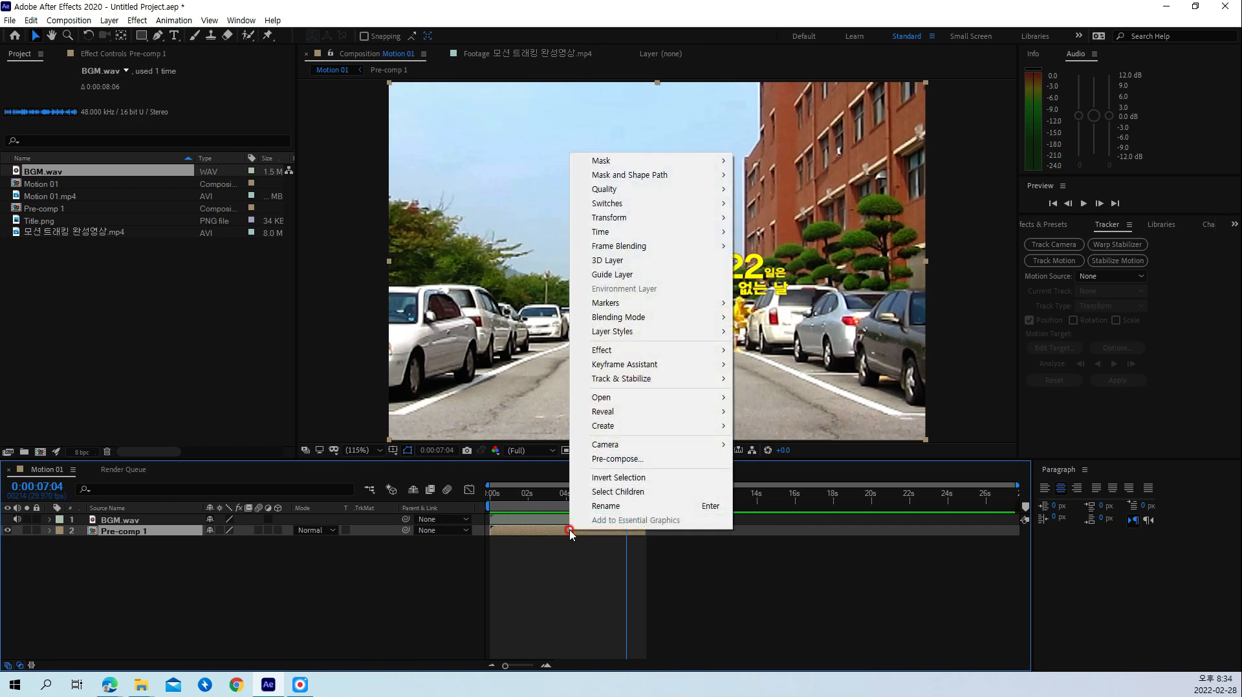
click(657, 592)
click(621, 531)
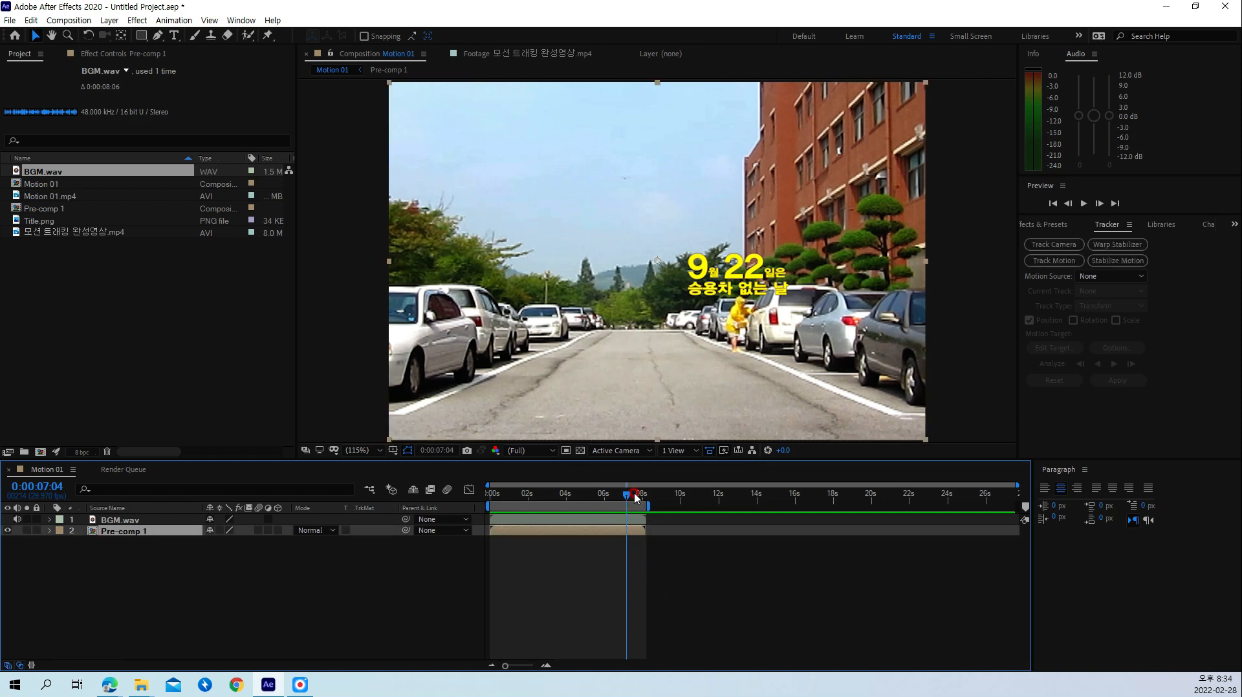
drag(635, 496, 643, 495)
key(ctrl+z)
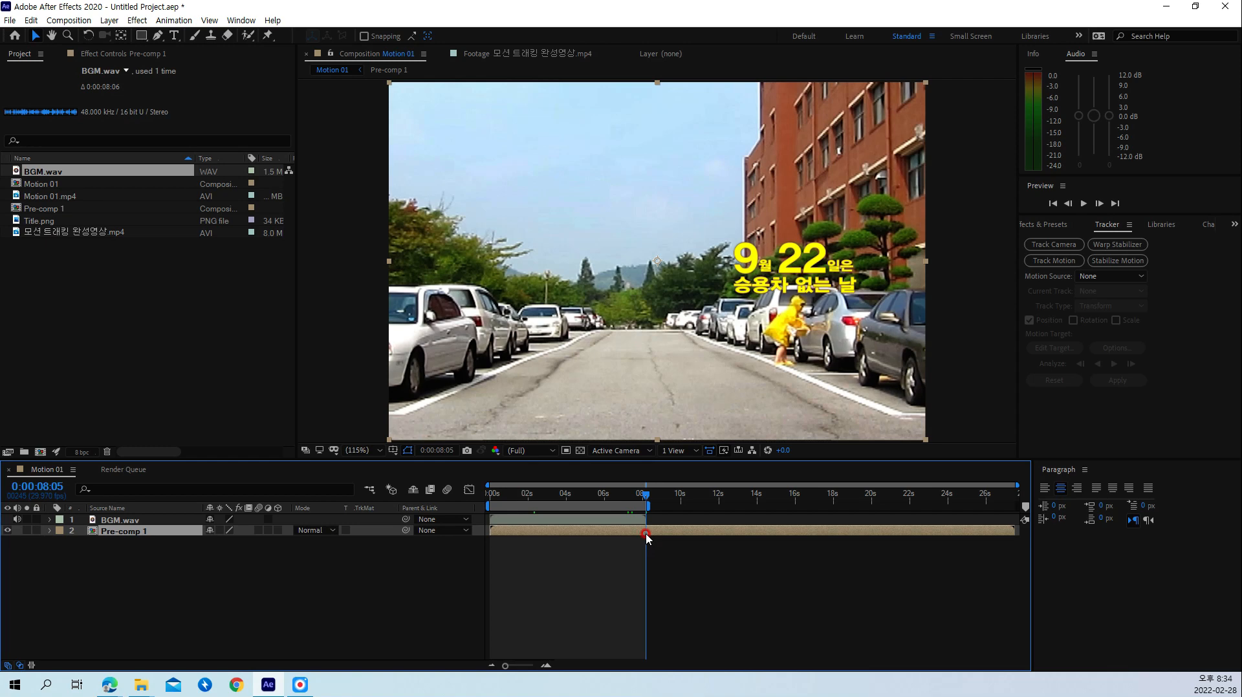
Step: Trim the Pre-comp 1 layer's out-point at 0:00:08:05 and preview the cut video with the music
right_click(646, 533)
key(Escape)
key(alt+bracketright)
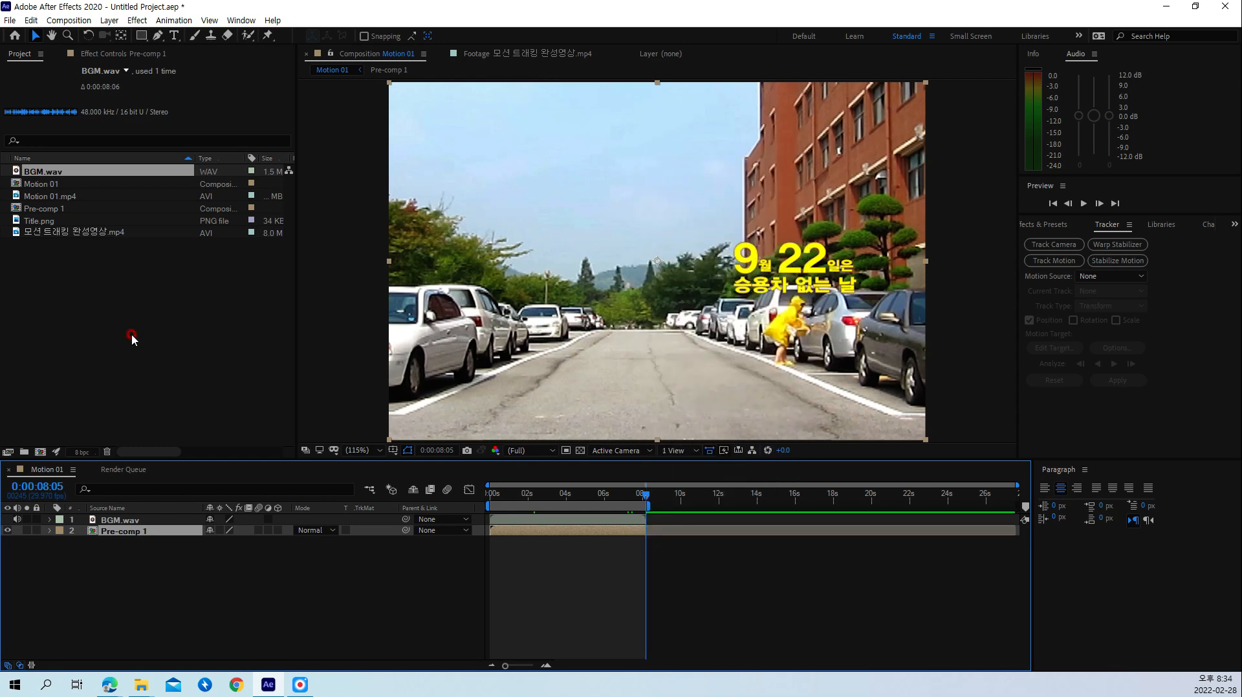
key(space)
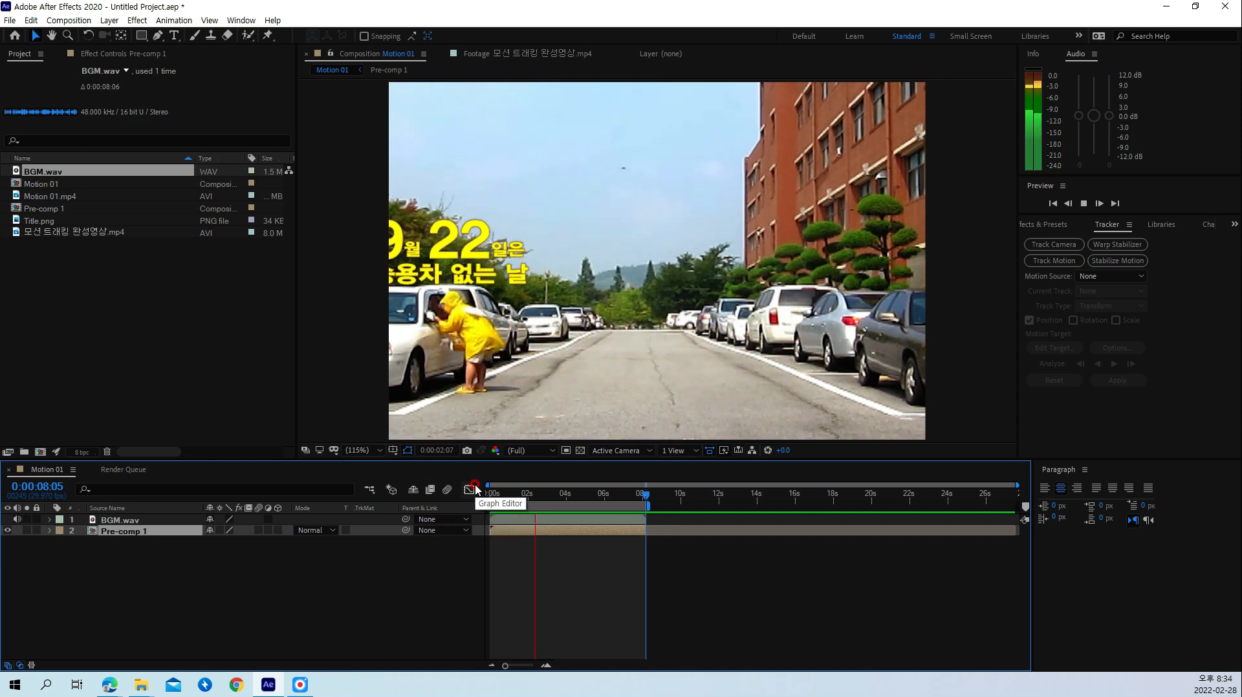
key(space)
Step: Restore the trimmed Pre-comp 1 layer to its full length and replay the work area from the start
drag(647, 532, 1019, 590)
click(646, 498)
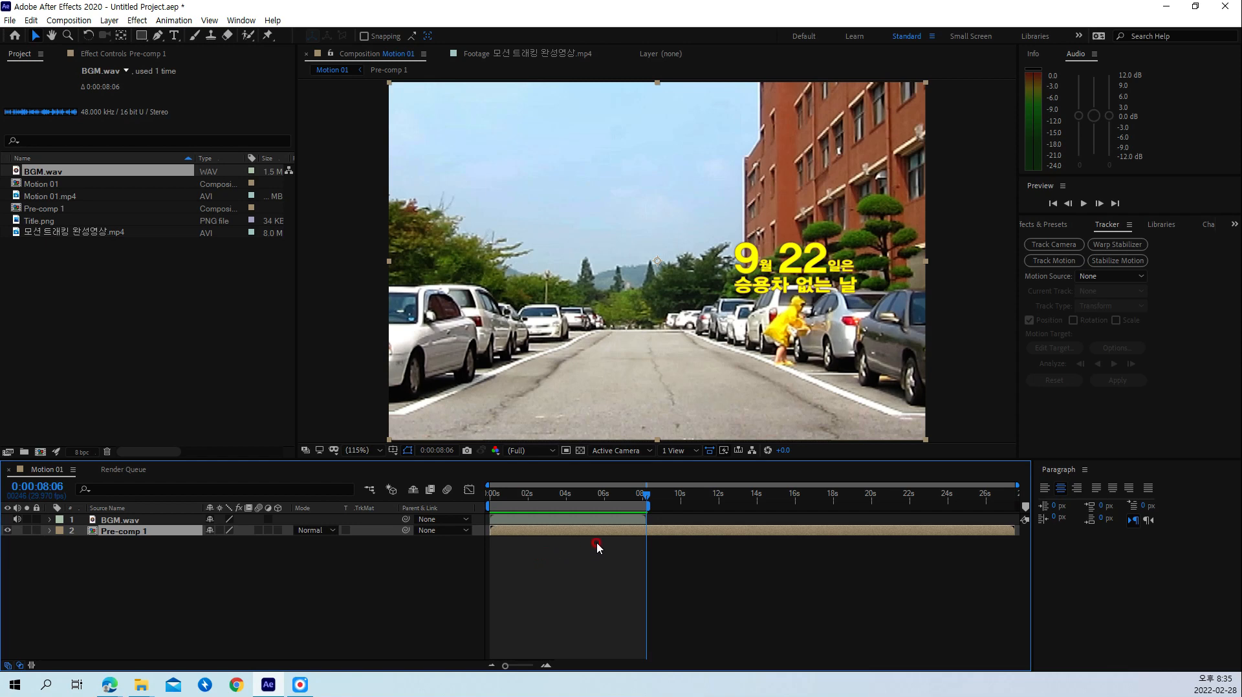
key(space)
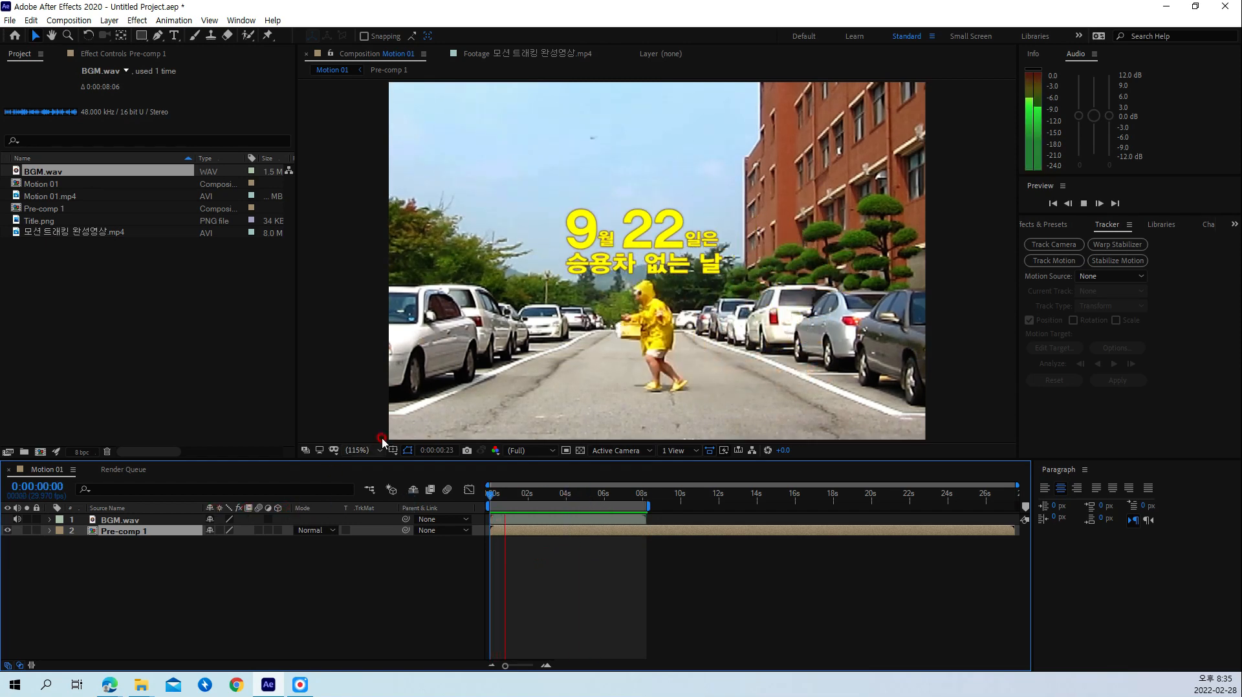
key(space)
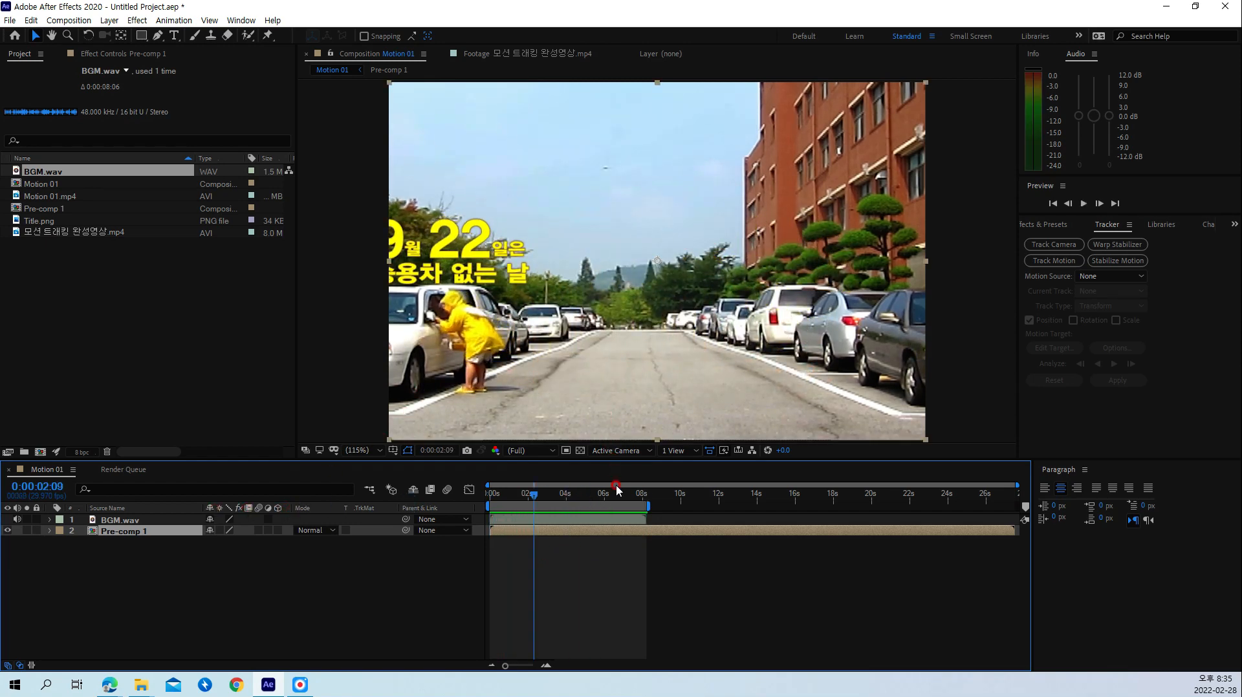
Step: Time-stretch the full-length Pre-comp 1 layer to a new duration of 0:00:08:05 and preview it with the music
right_click(588, 531)
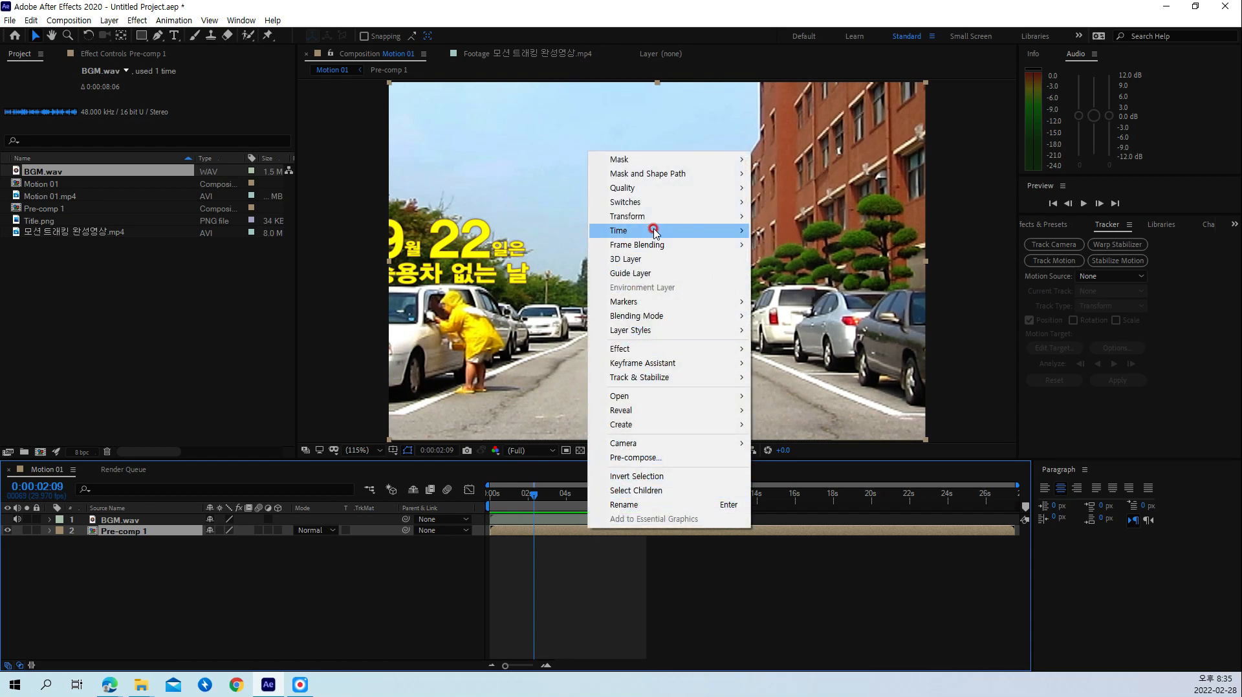
mouse_move(679, 231)
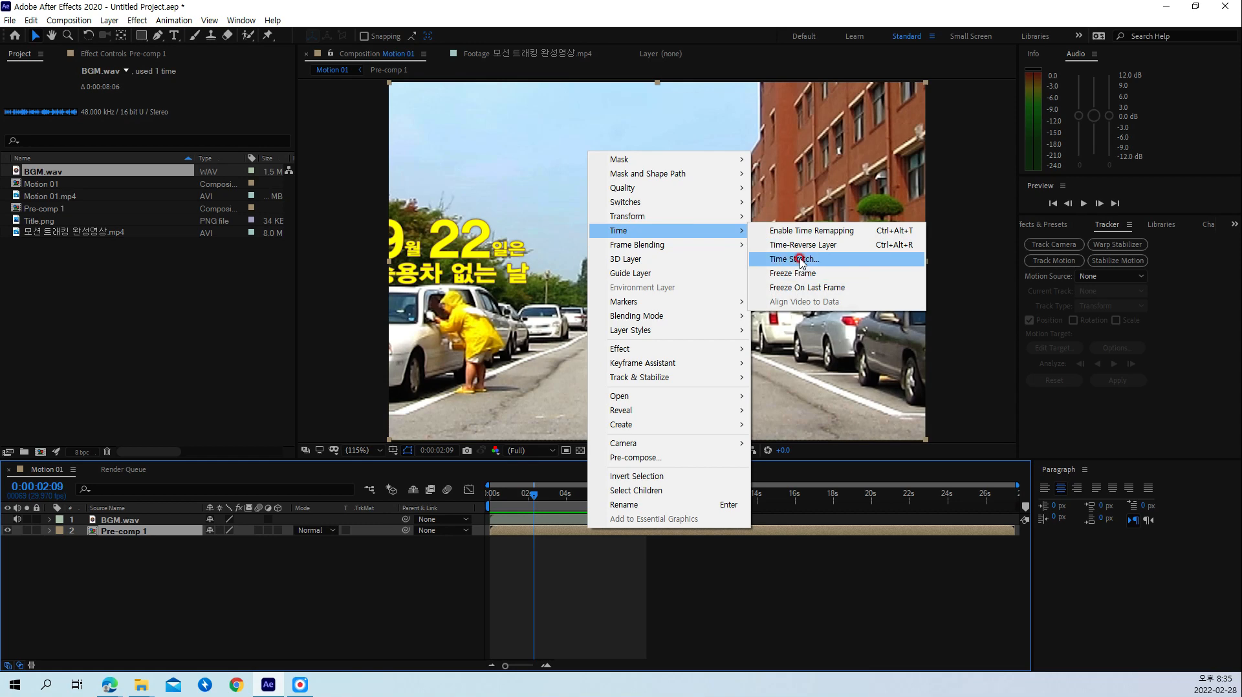
click(801, 260)
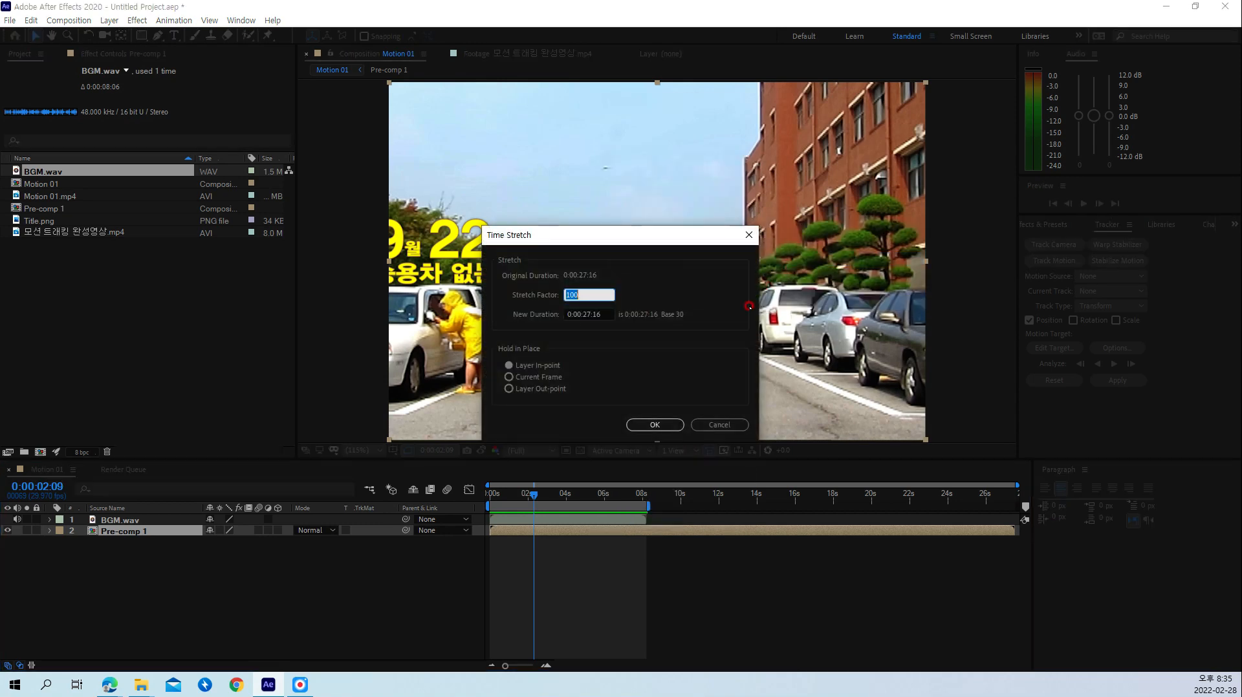
click(608, 314)
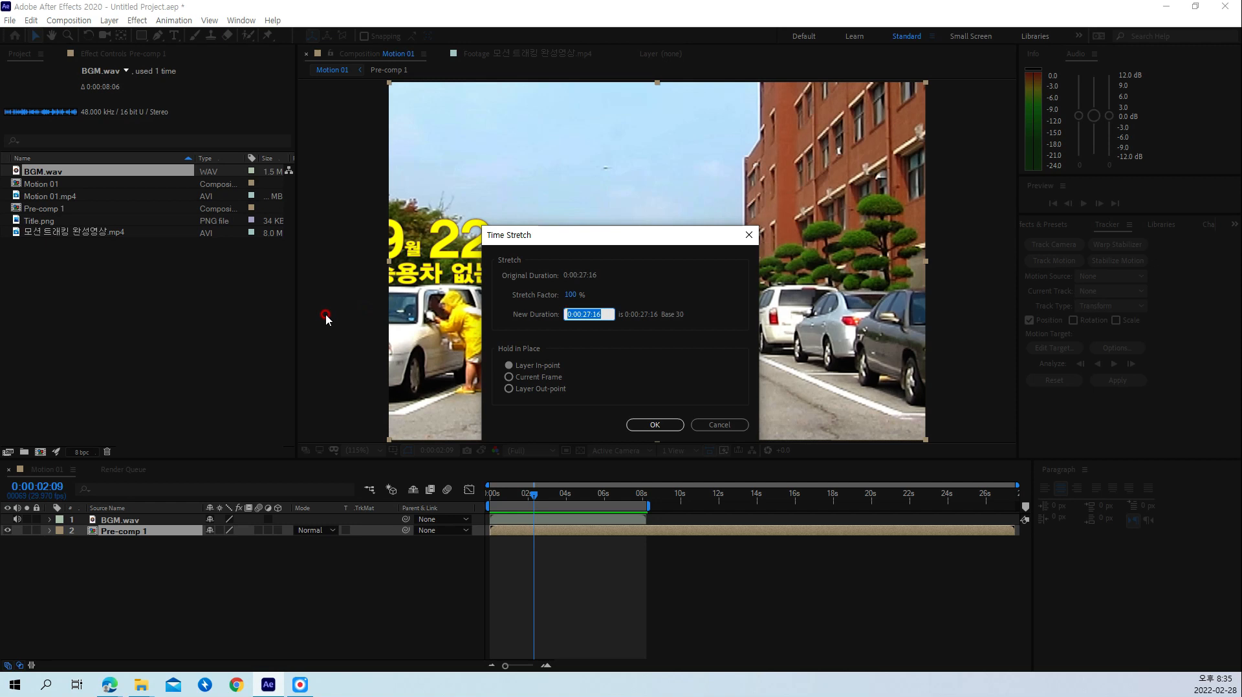
text(8.5)
click(647, 424)
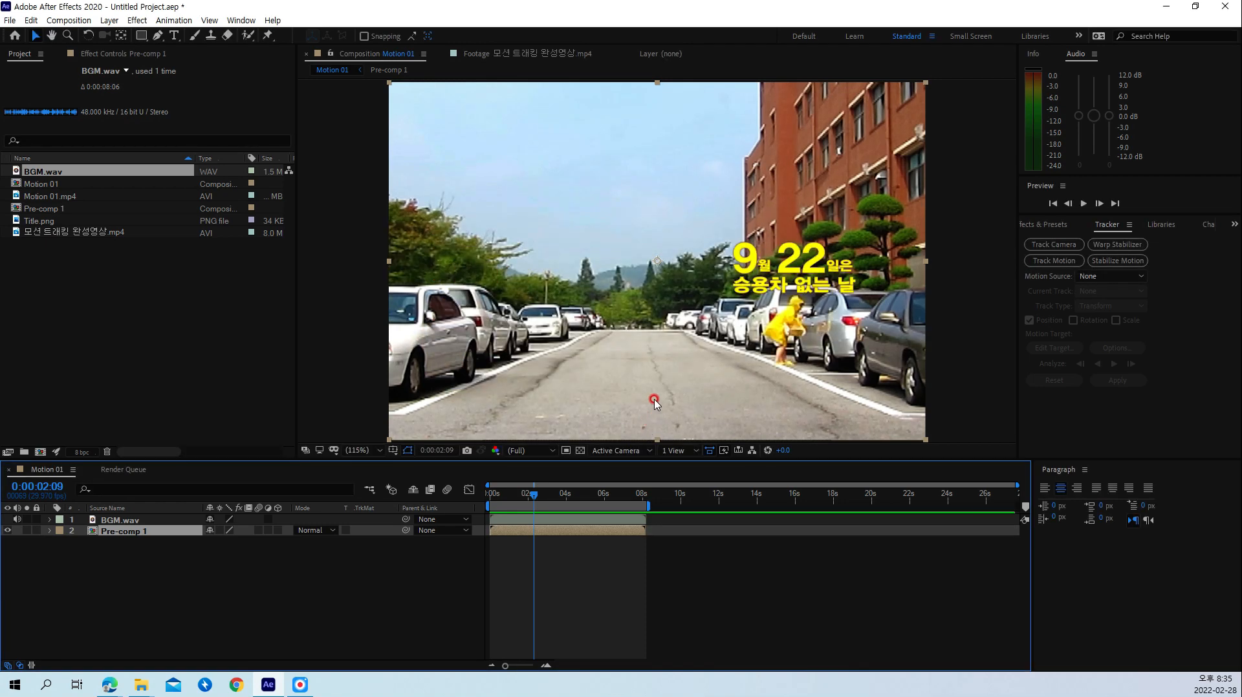
key(space)
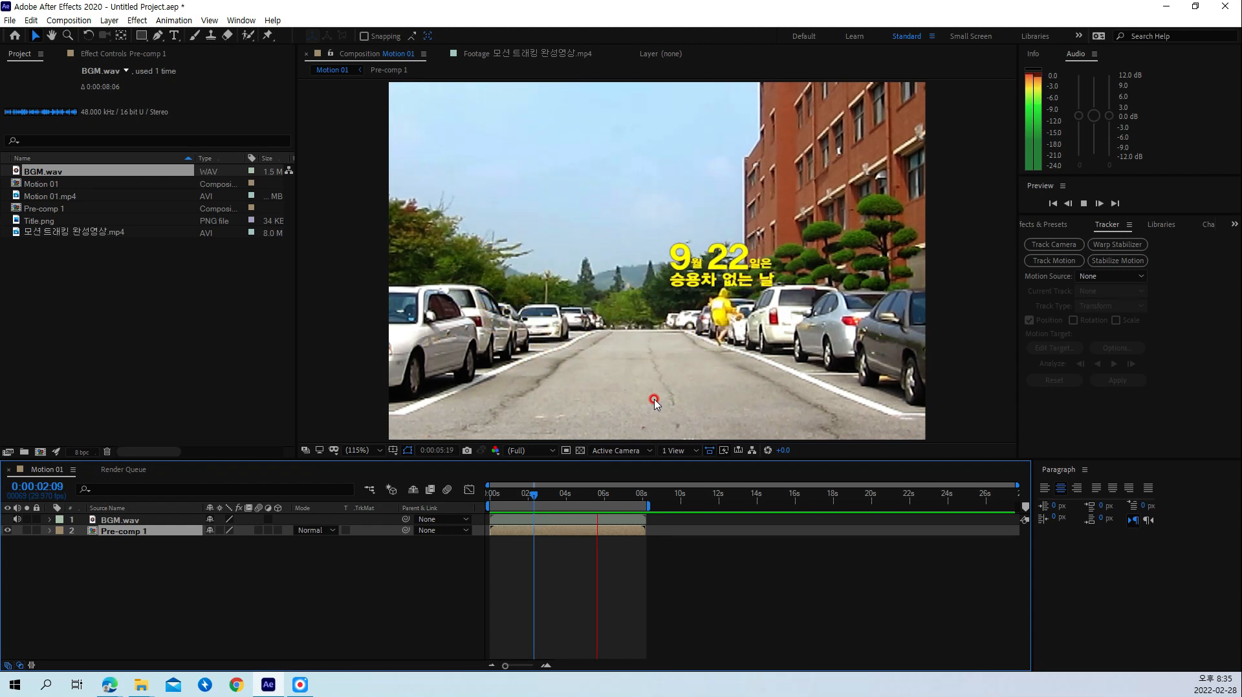
key(space)
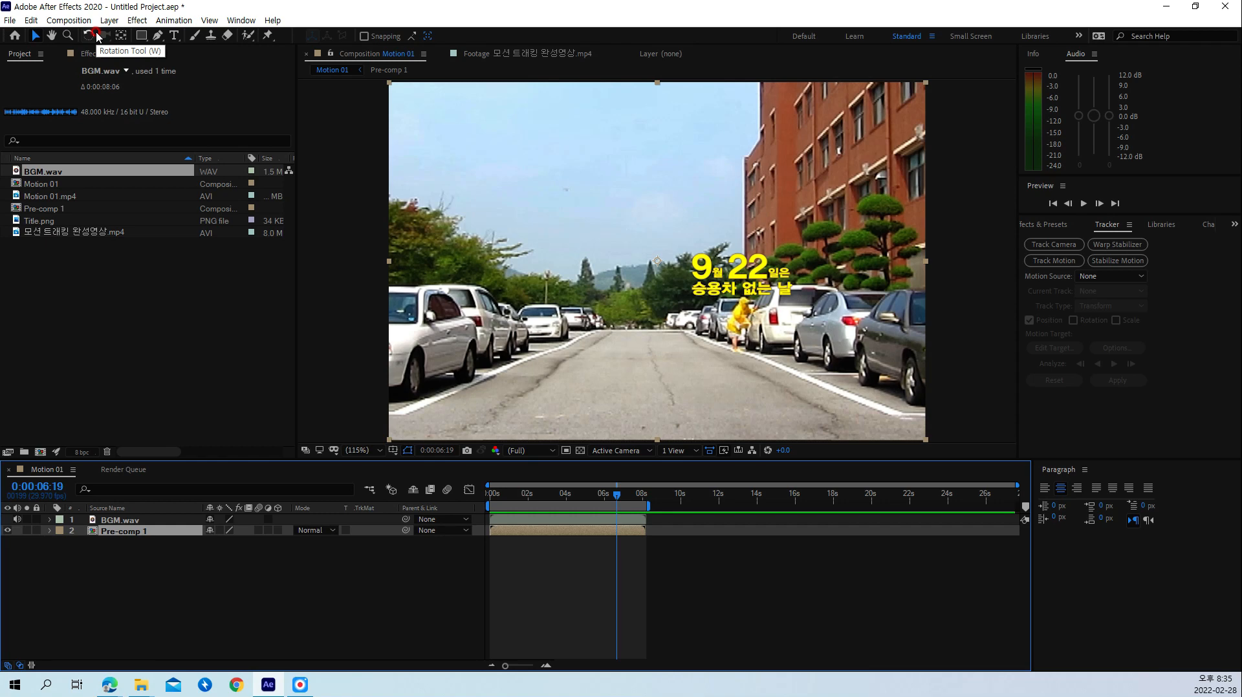
Step: Save the project as 모션03 in the 영상편집_저녁반01 folder on drive D
click(11, 22)
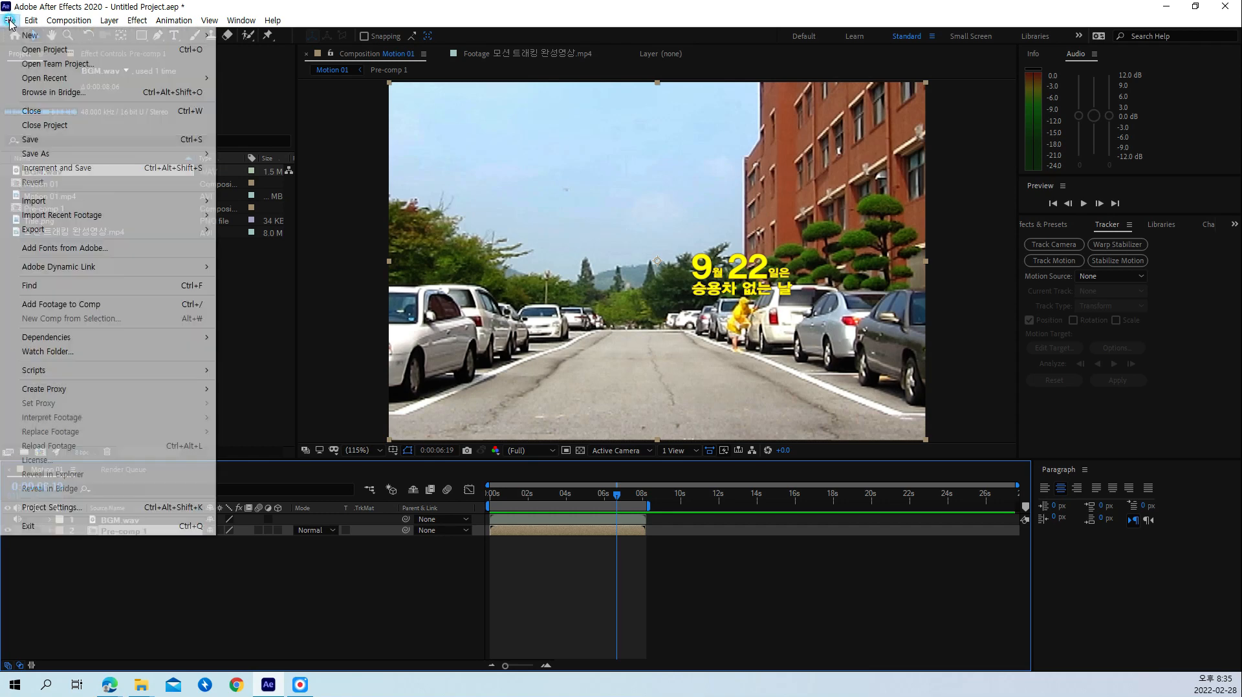
click(83, 159)
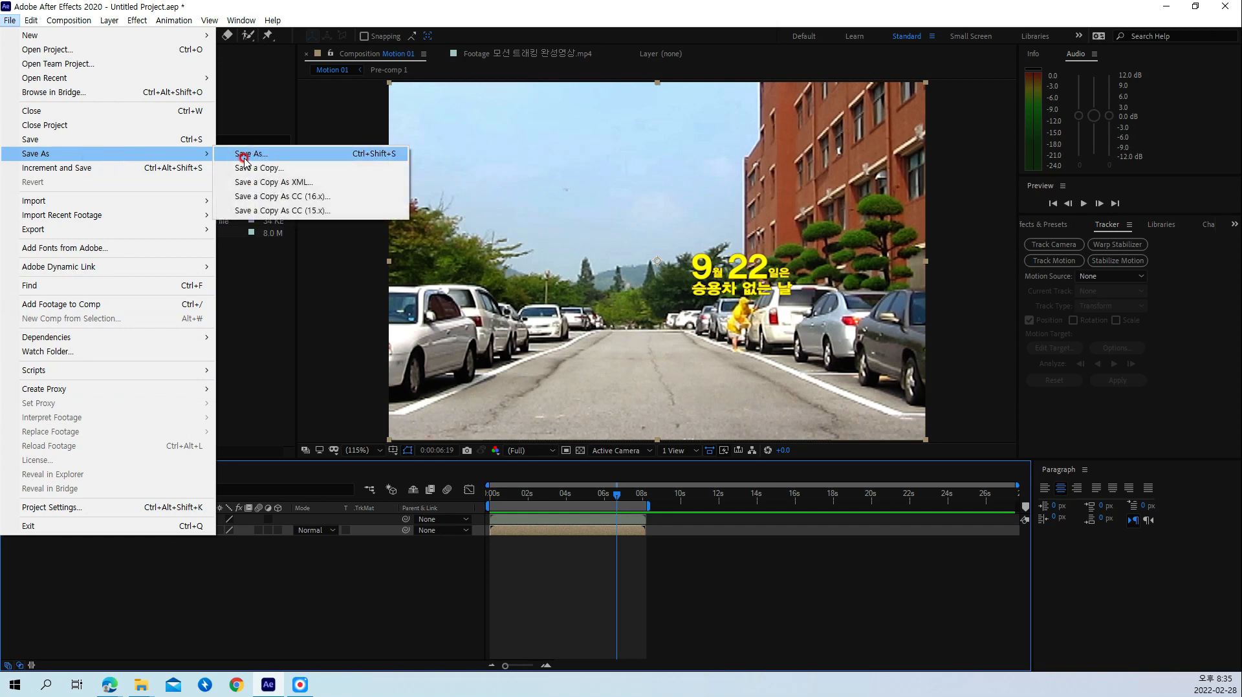
click(249, 156)
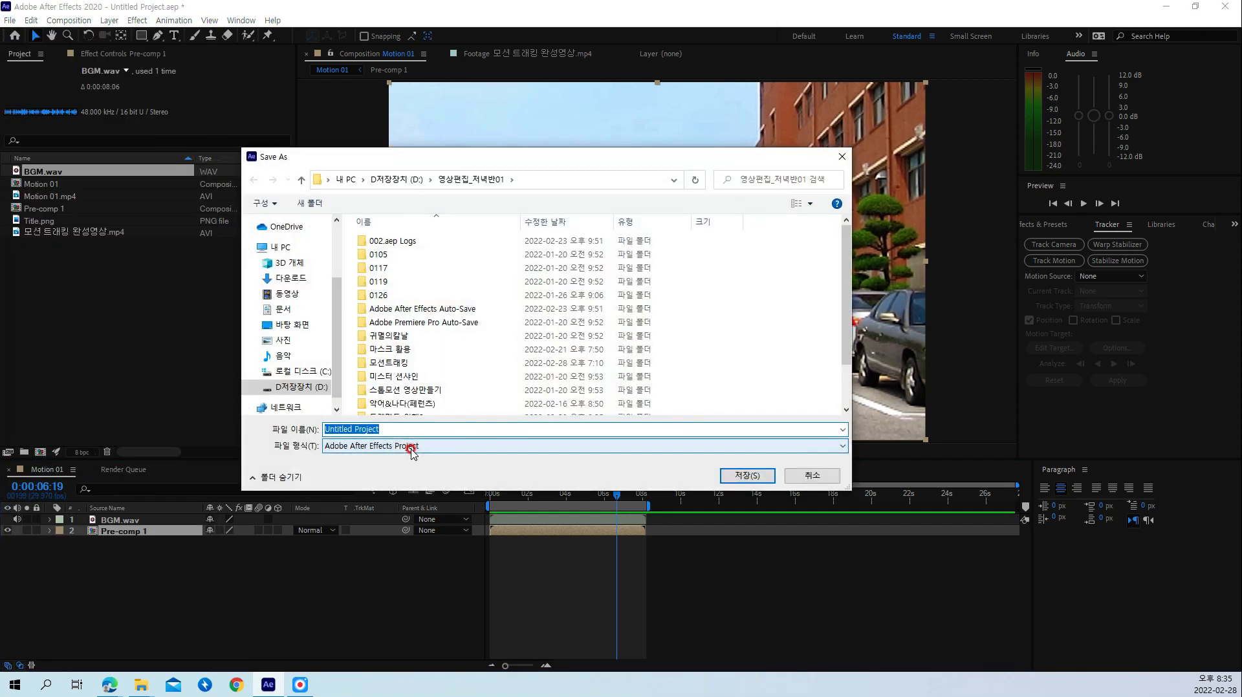
text(ahtus0)
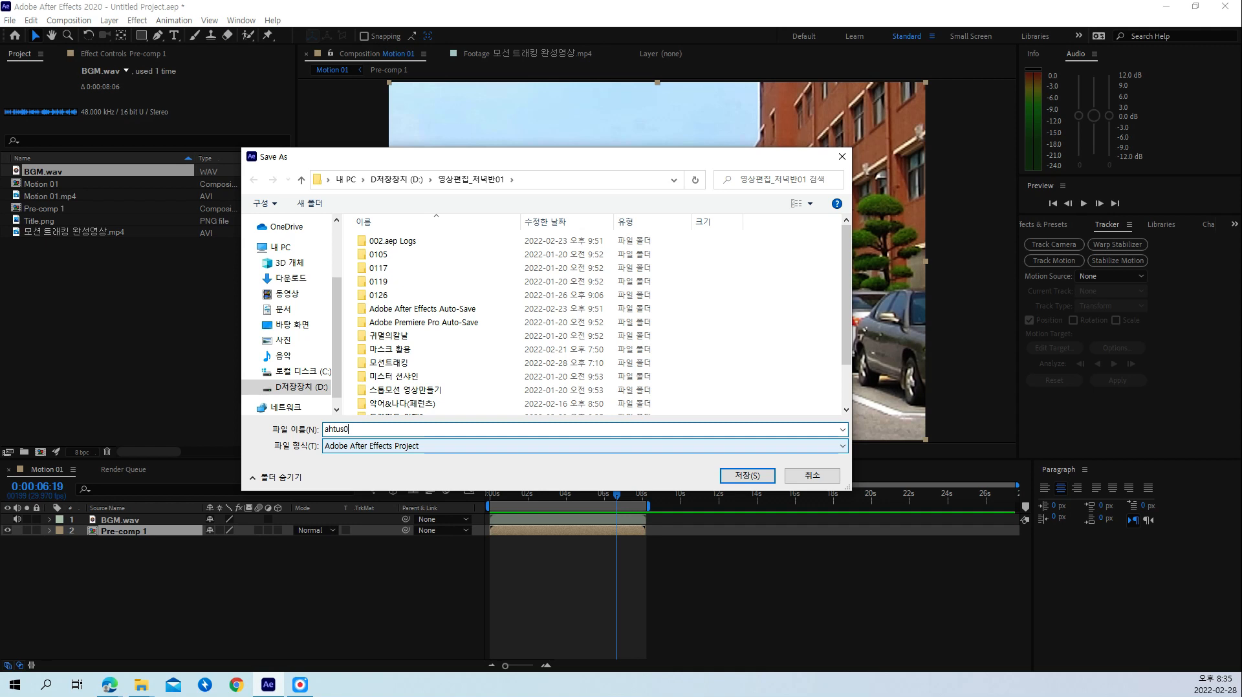
text(3)
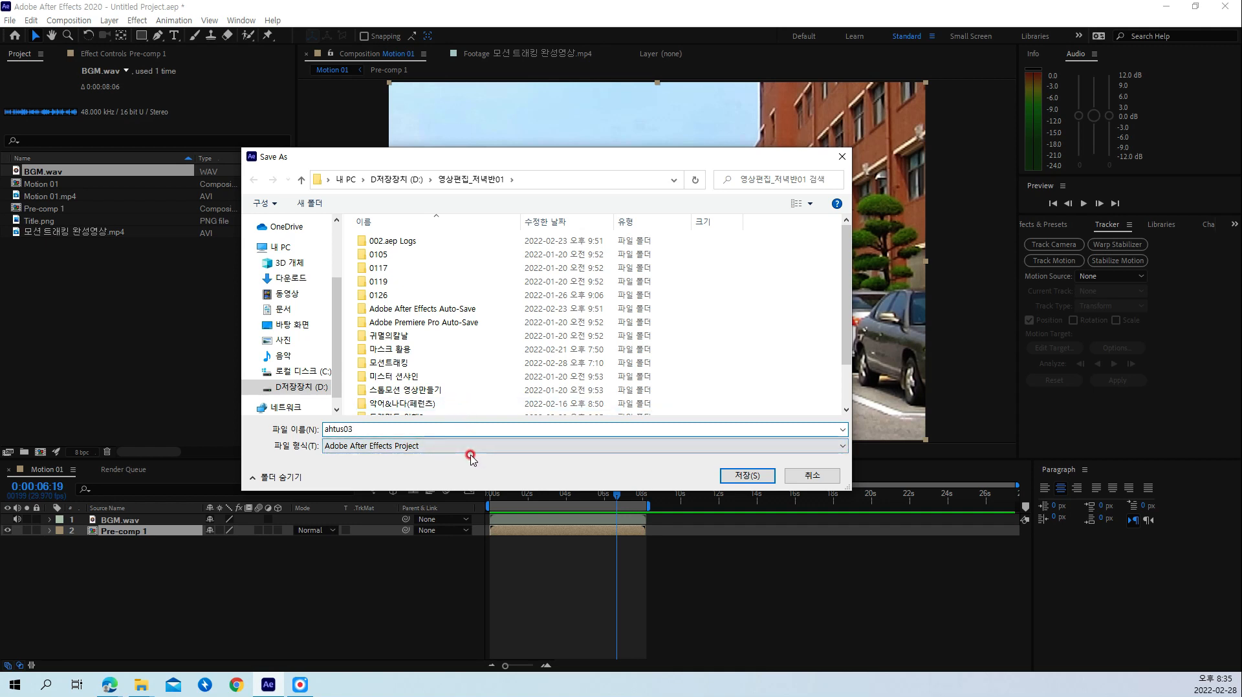
key(BackSpace)
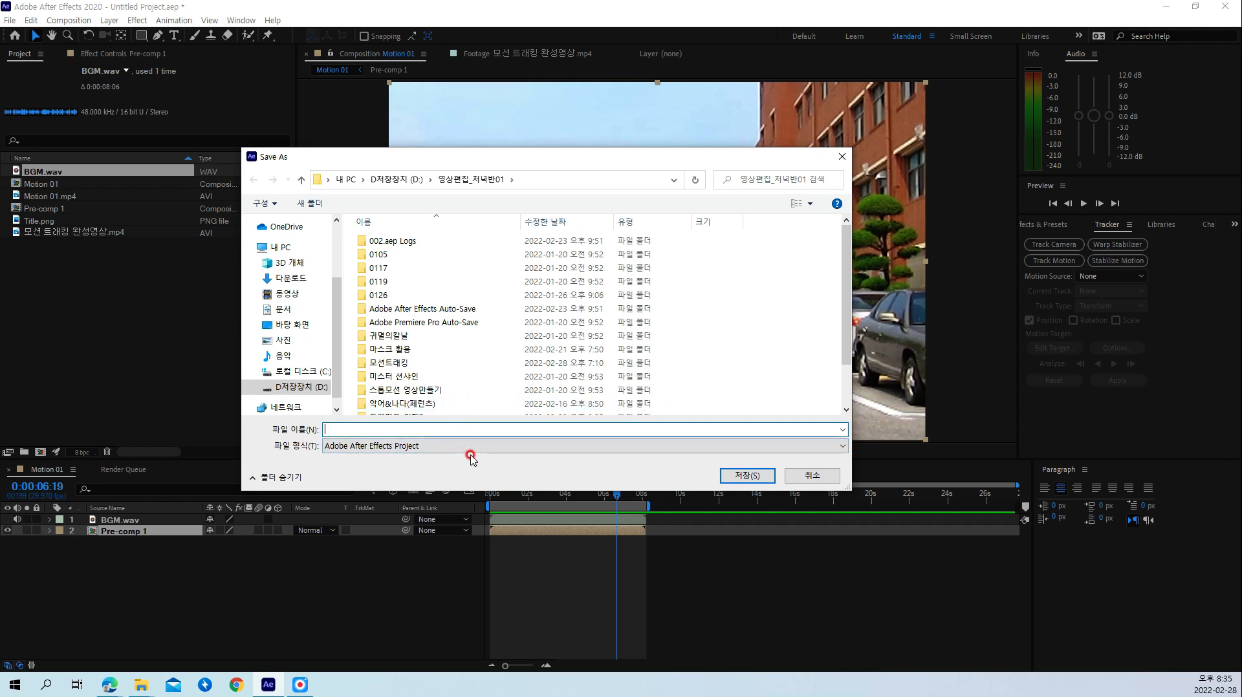
text(htus03)
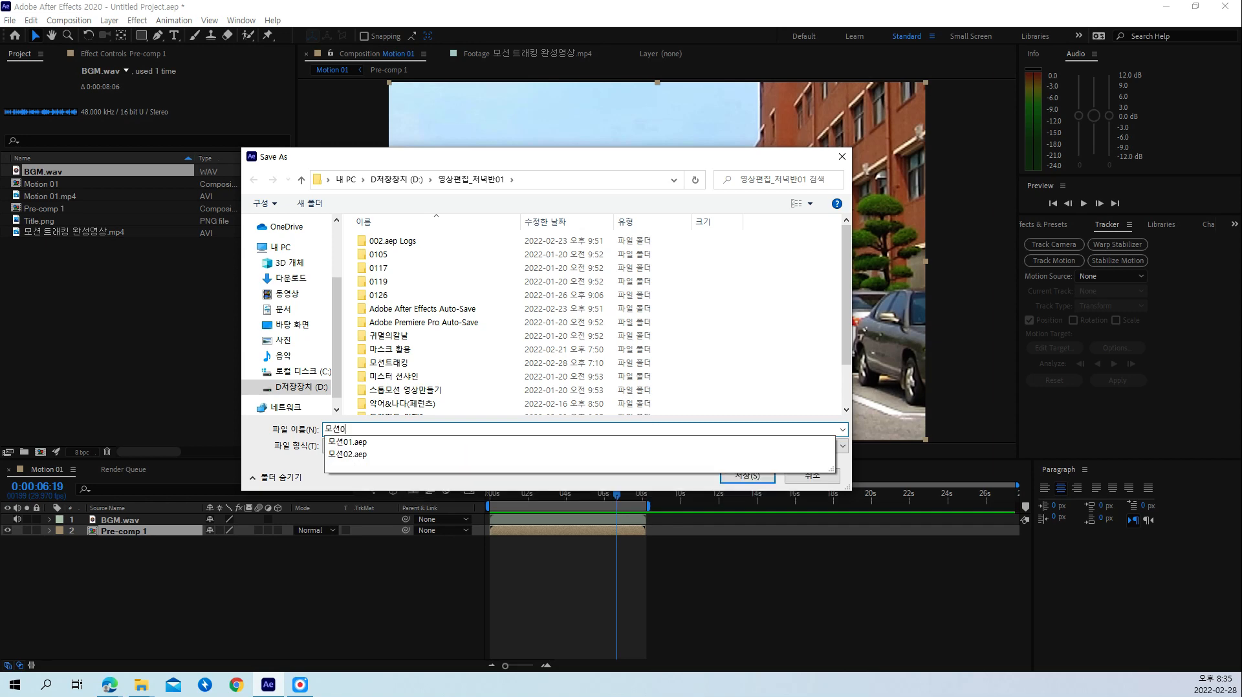
click(750, 476)
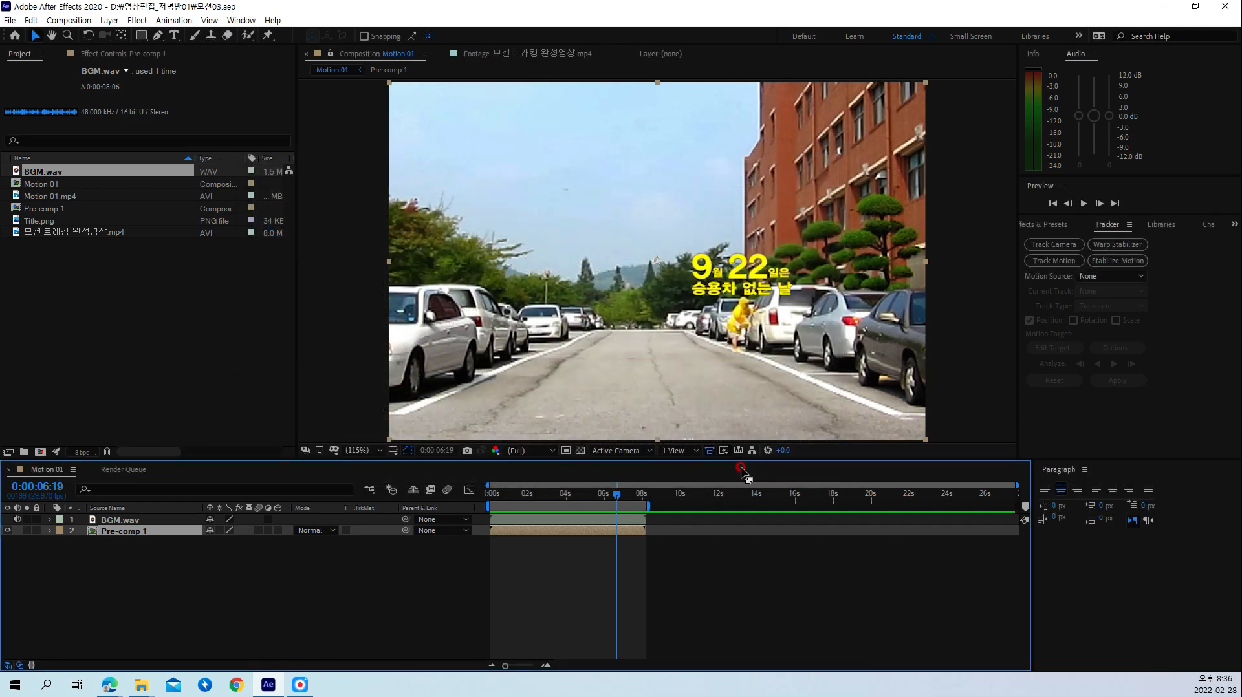
Step: Close the saved project, leaving an empty untitled project
click(196, 351)
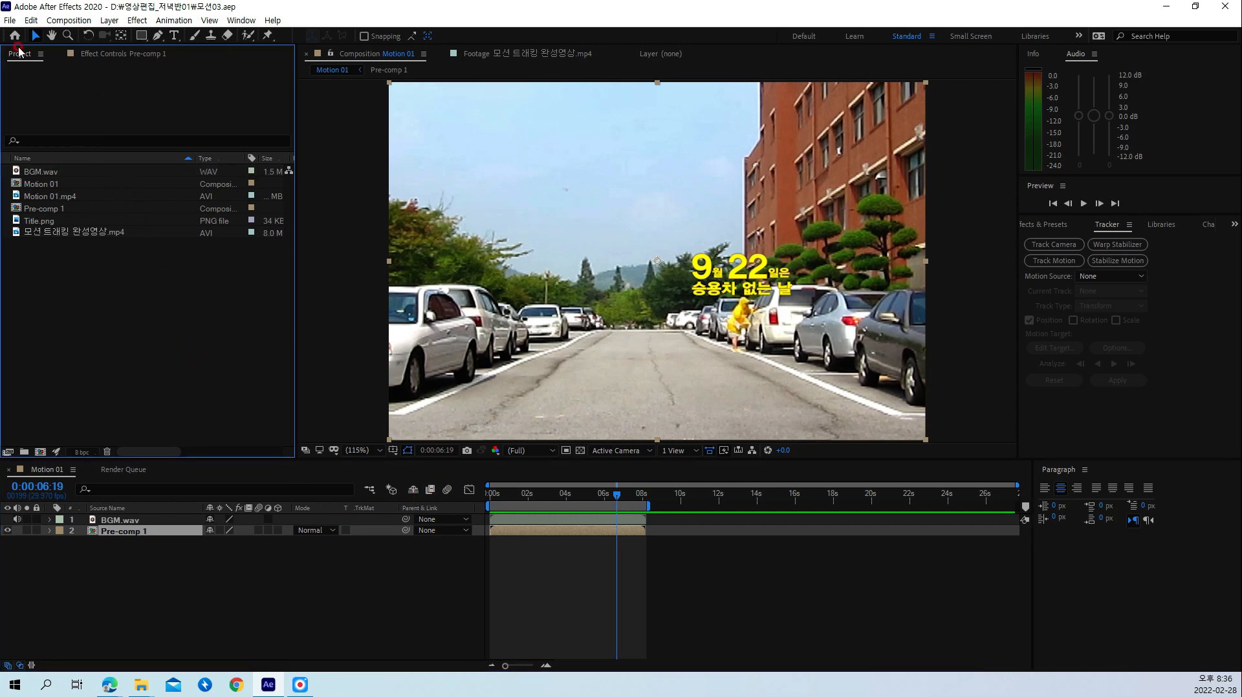
click(9, 20)
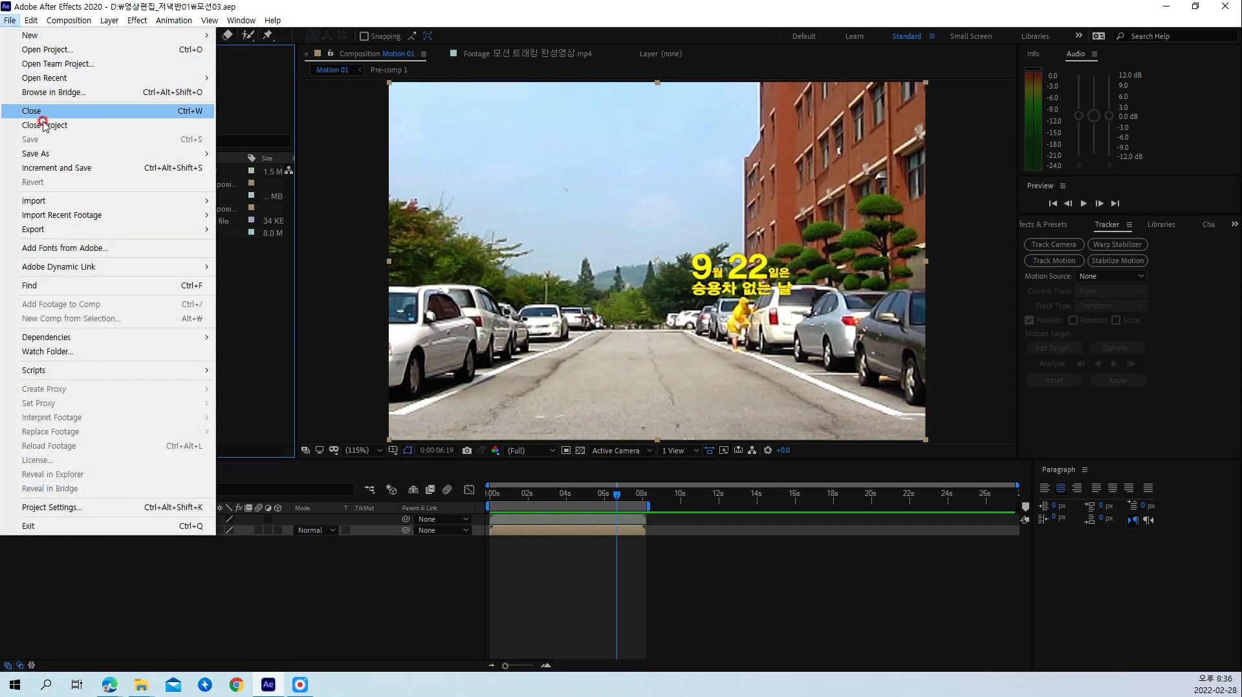
click(84, 124)
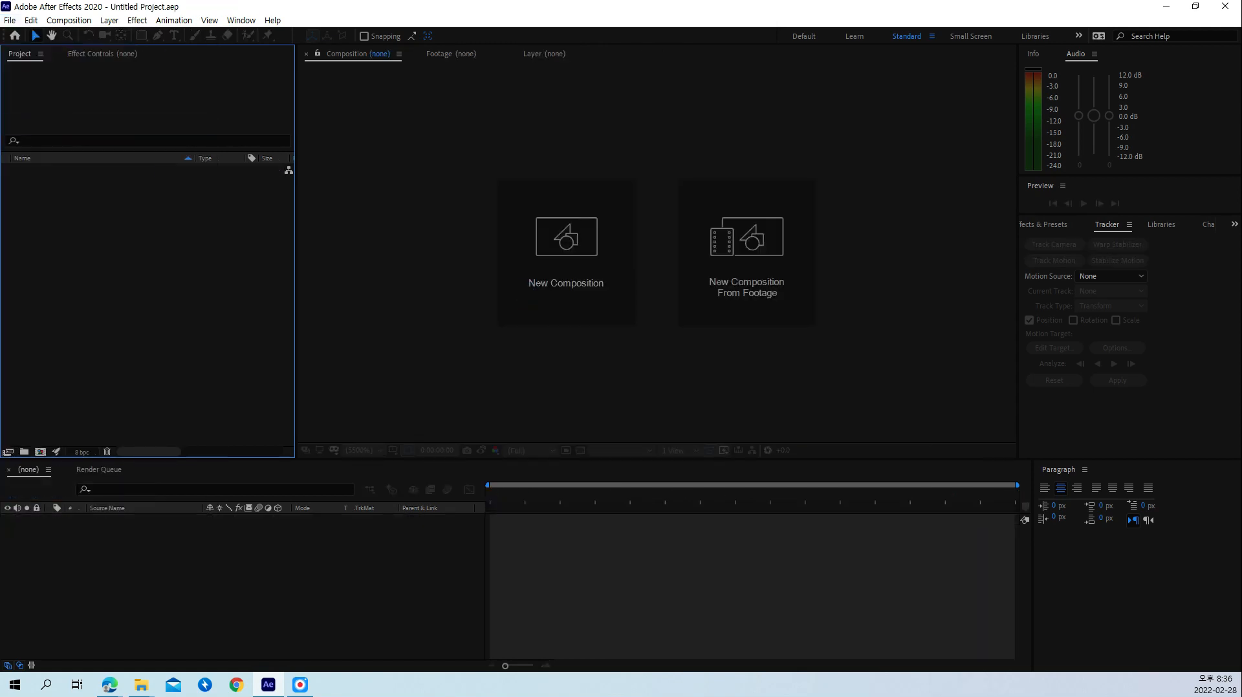
key(alt+Tab)
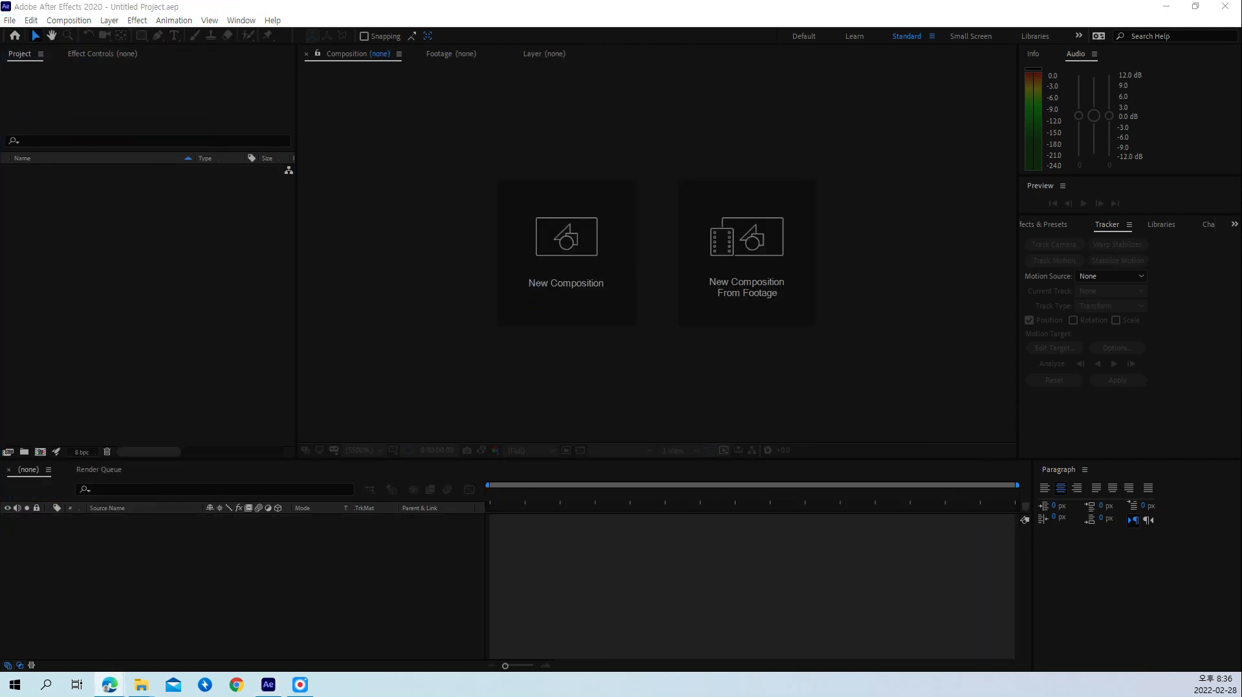
key(alt+Tab)
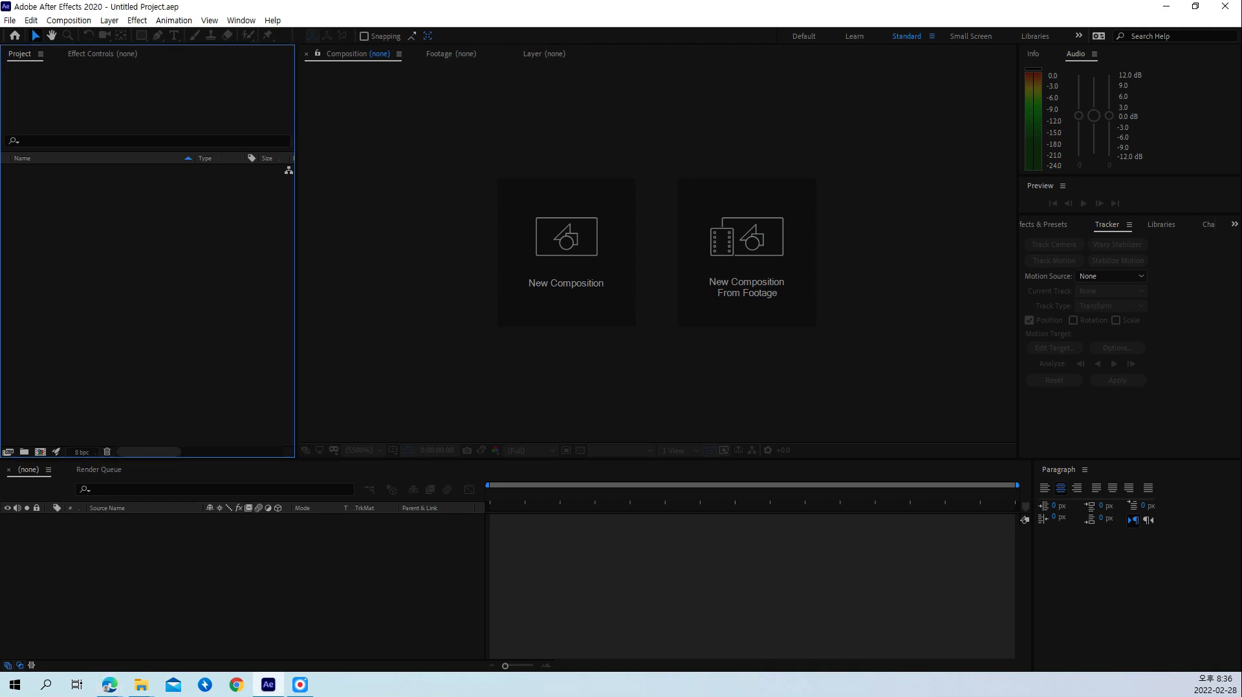
Step: Import the CF and 특정 부분 칼라 광고 완성영상 videos from the 모션트래킹(숙취) folder into the project
double_click(155, 216)
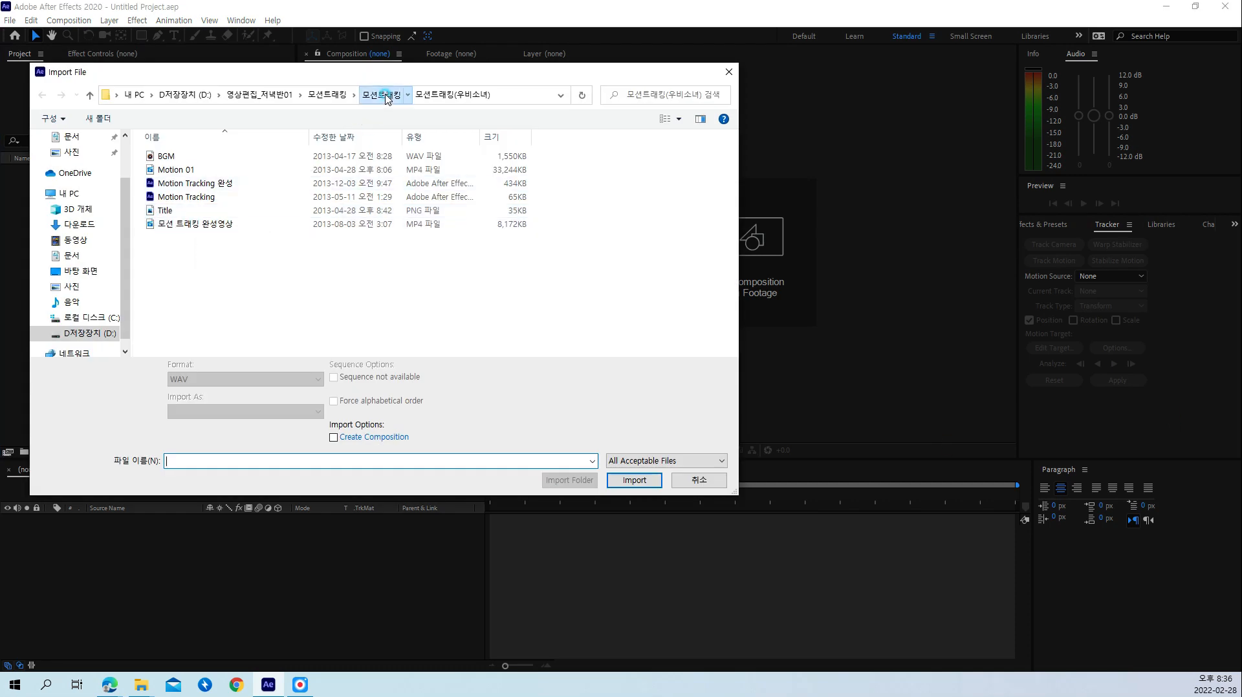
click(383, 94)
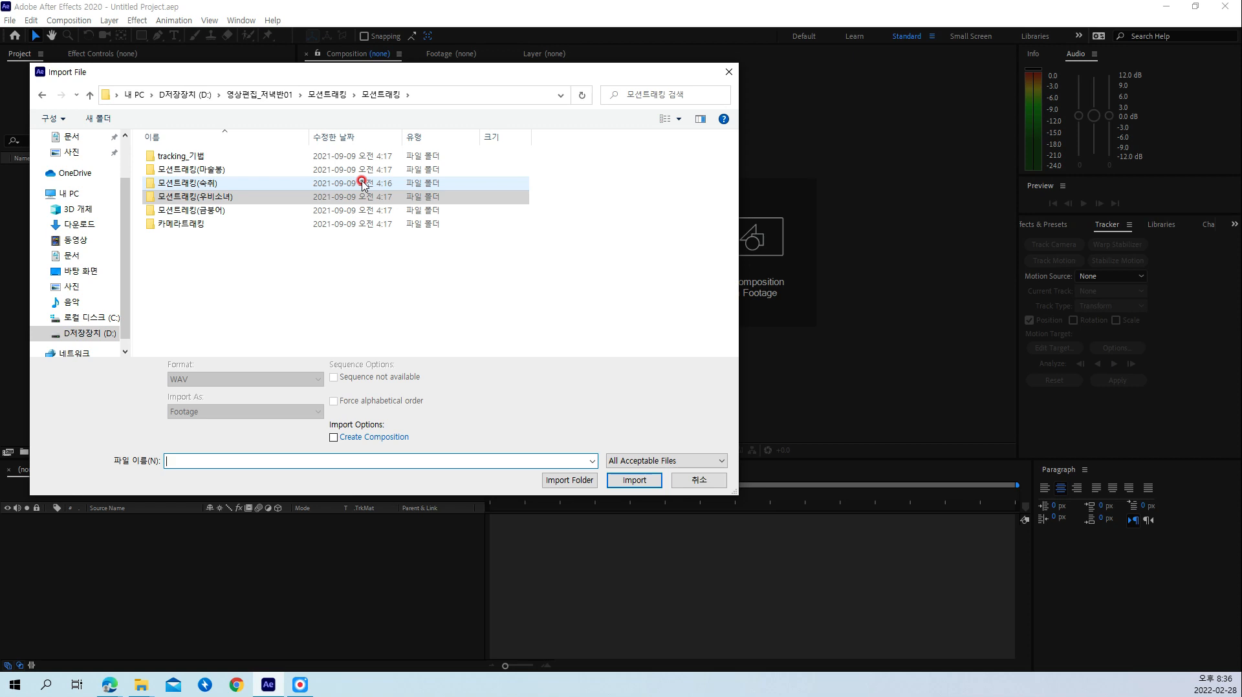
click(220, 185)
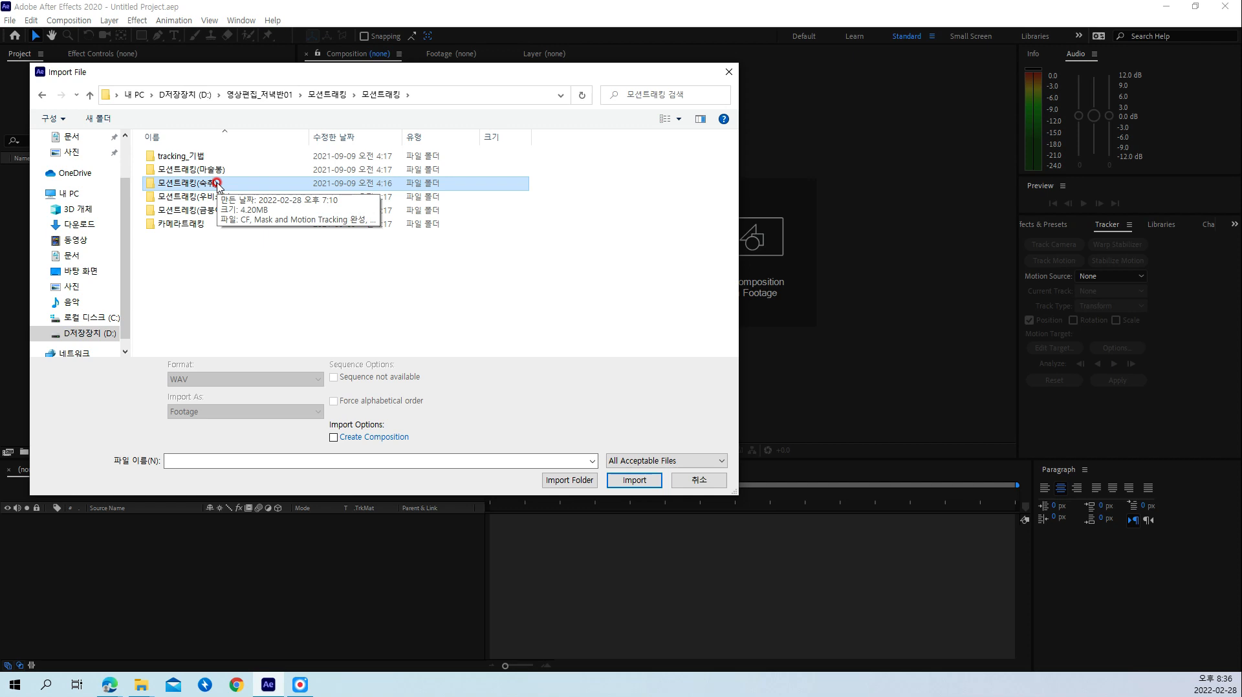
double_click(217, 184)
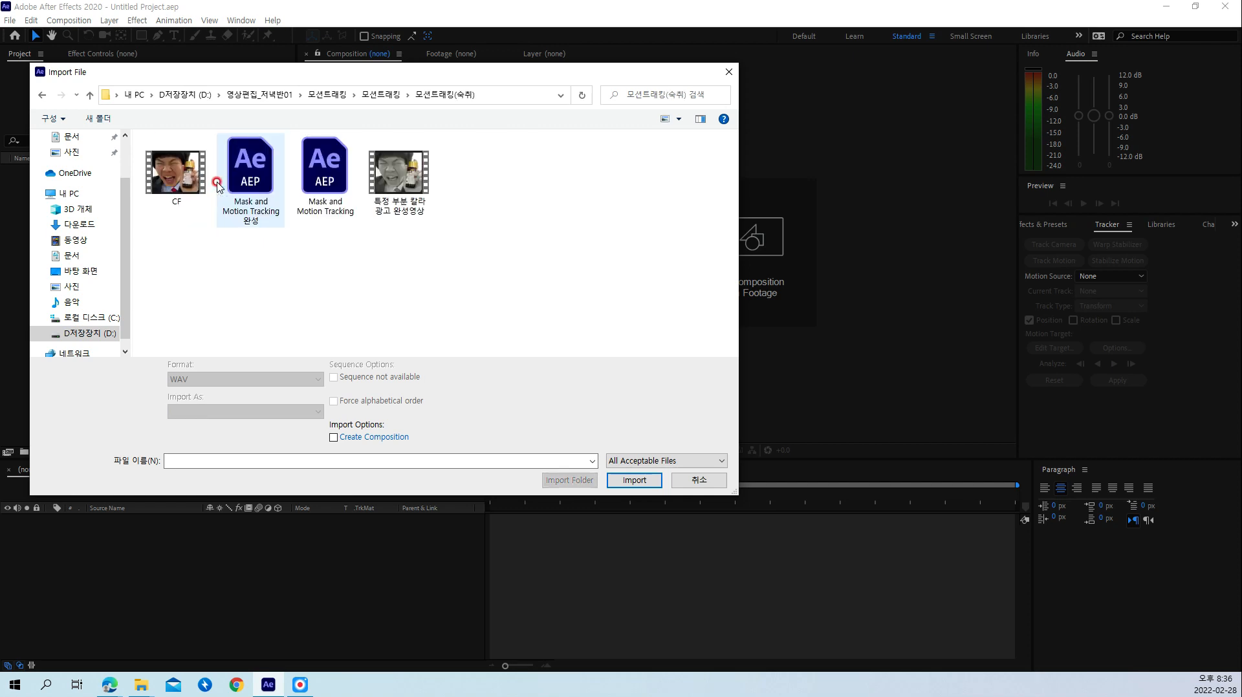
click(201, 191)
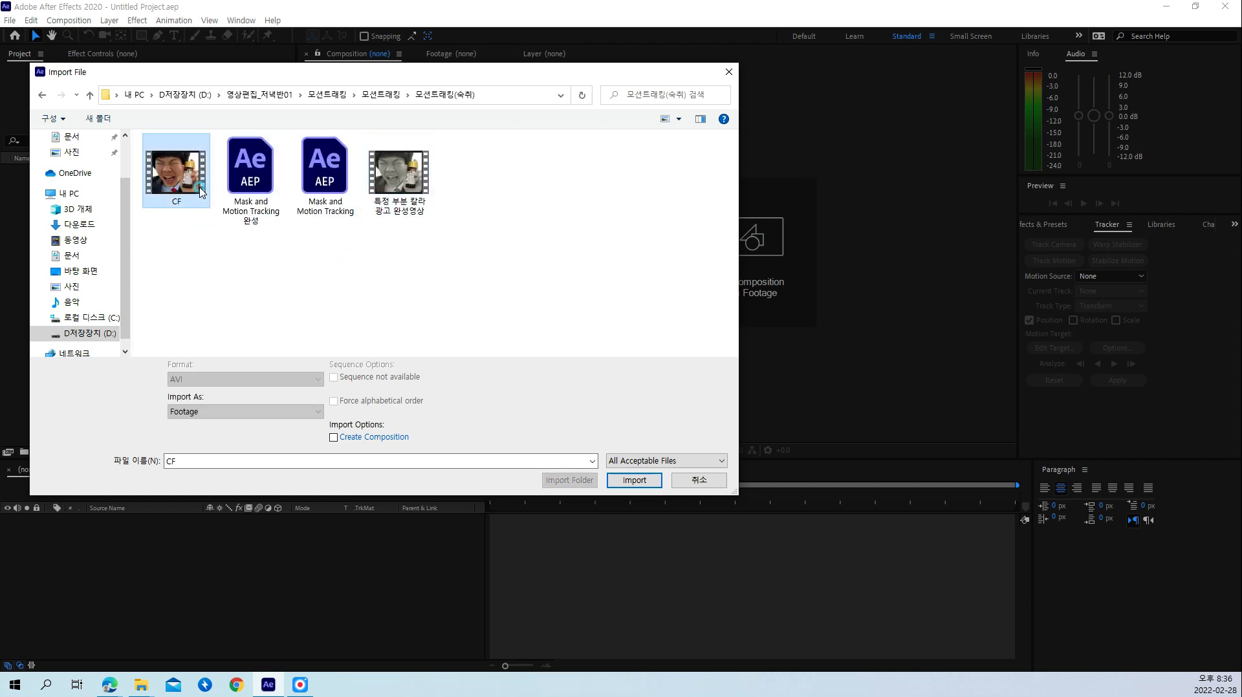
ctrl+click(399, 173)
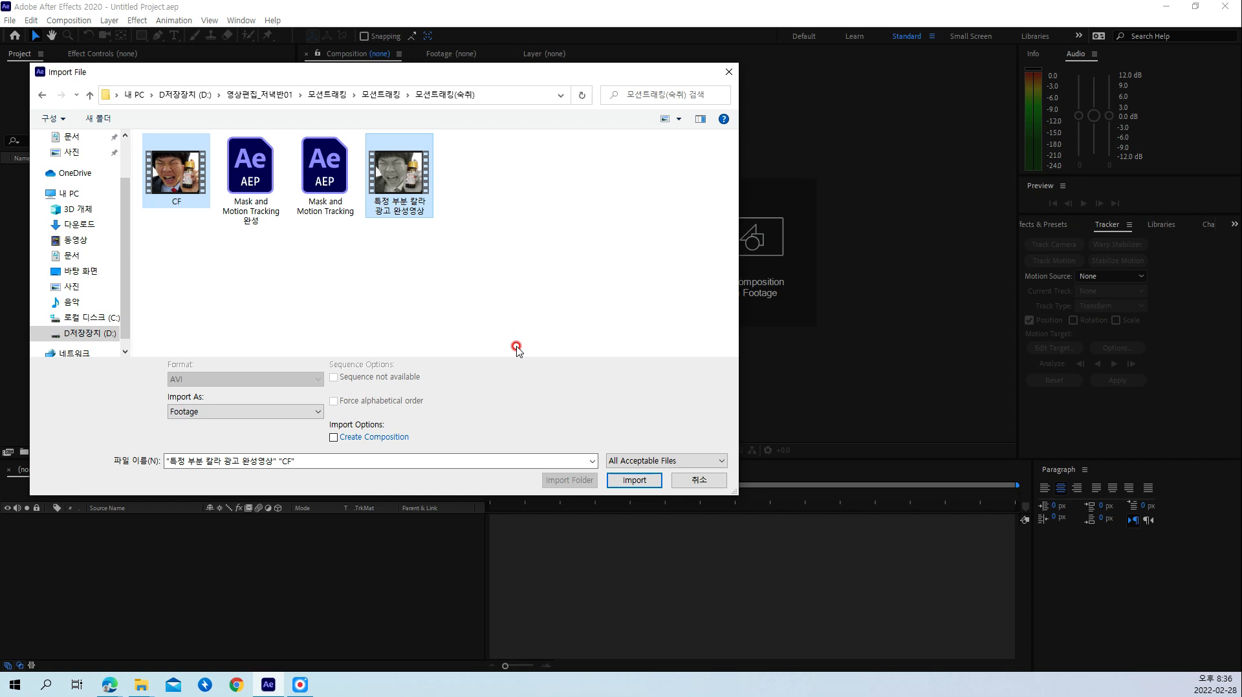
click(636, 480)
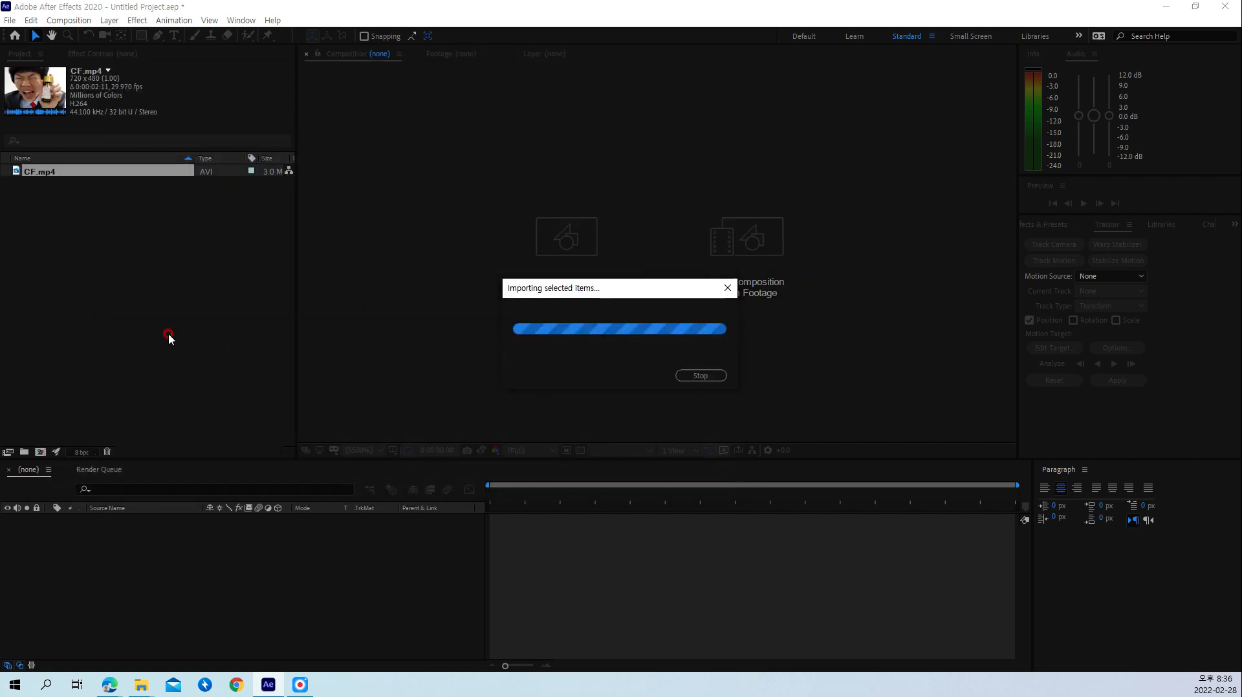
click(157, 313)
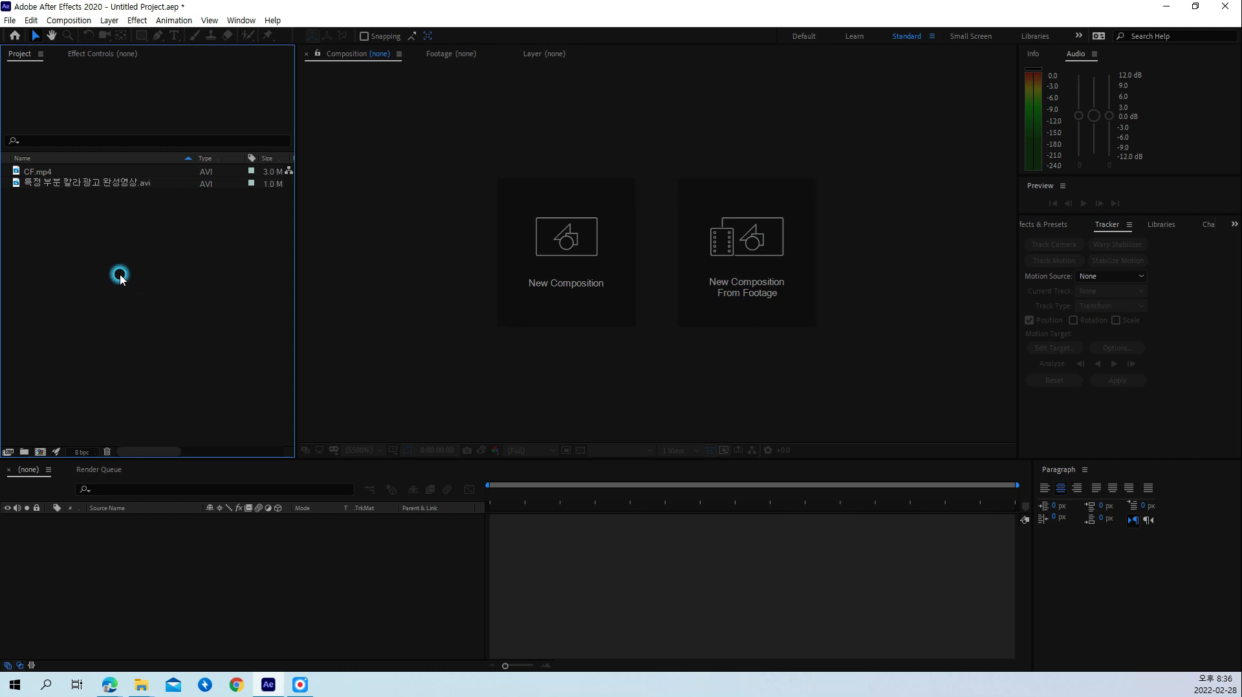
Step: Open the CF.mp4 footage and play it to view the original clip
double_click(16, 174)
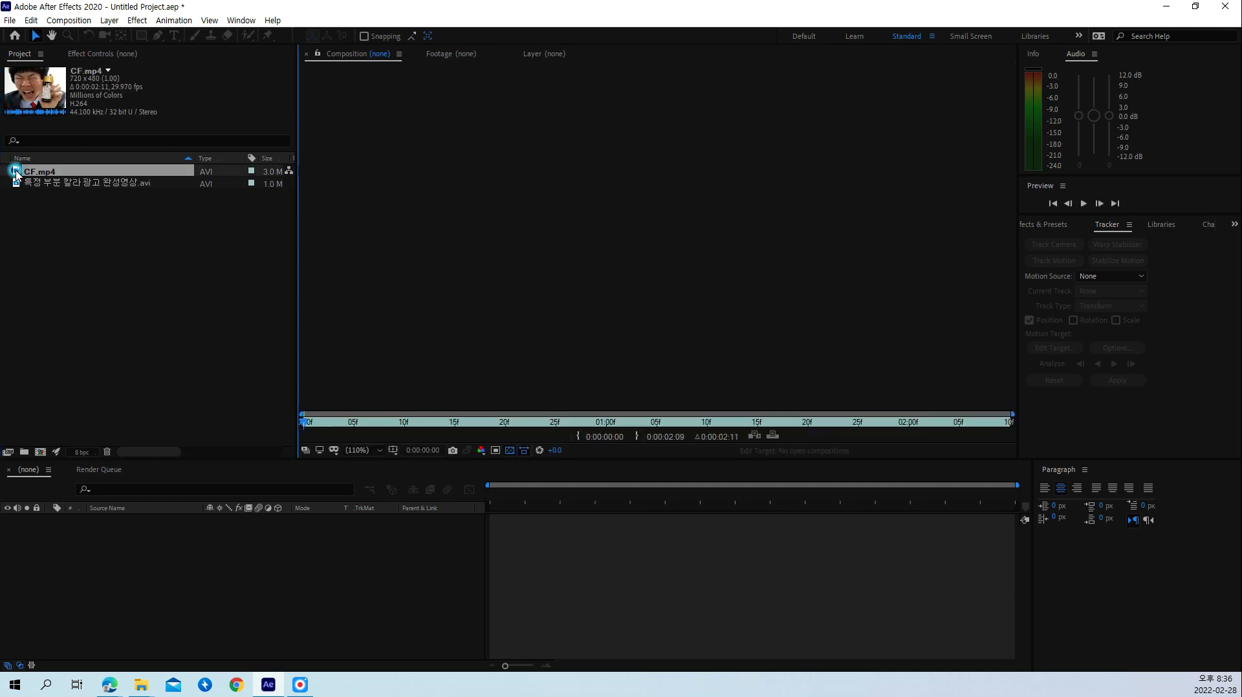
key(space)
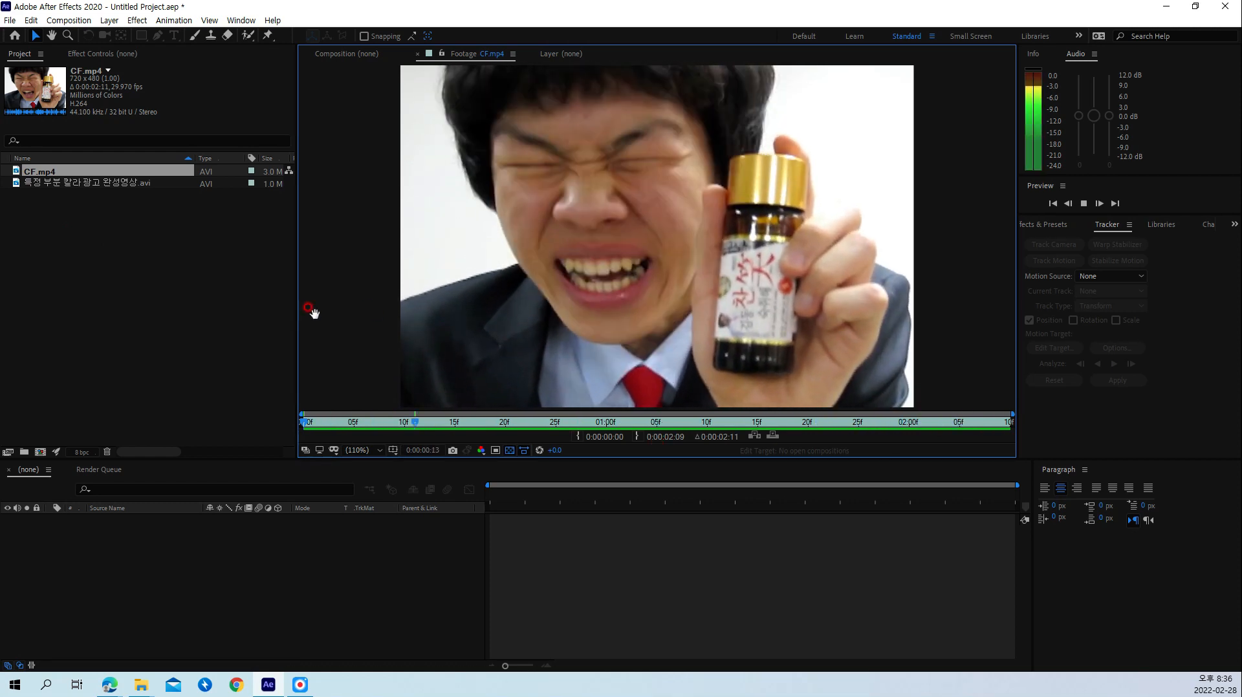
key(space)
Step: Play the finished 특정 부분 칼라 광고 완성영상.avi footage and examine how the bottle is coloured against the rest of the image
double_click(17, 184)
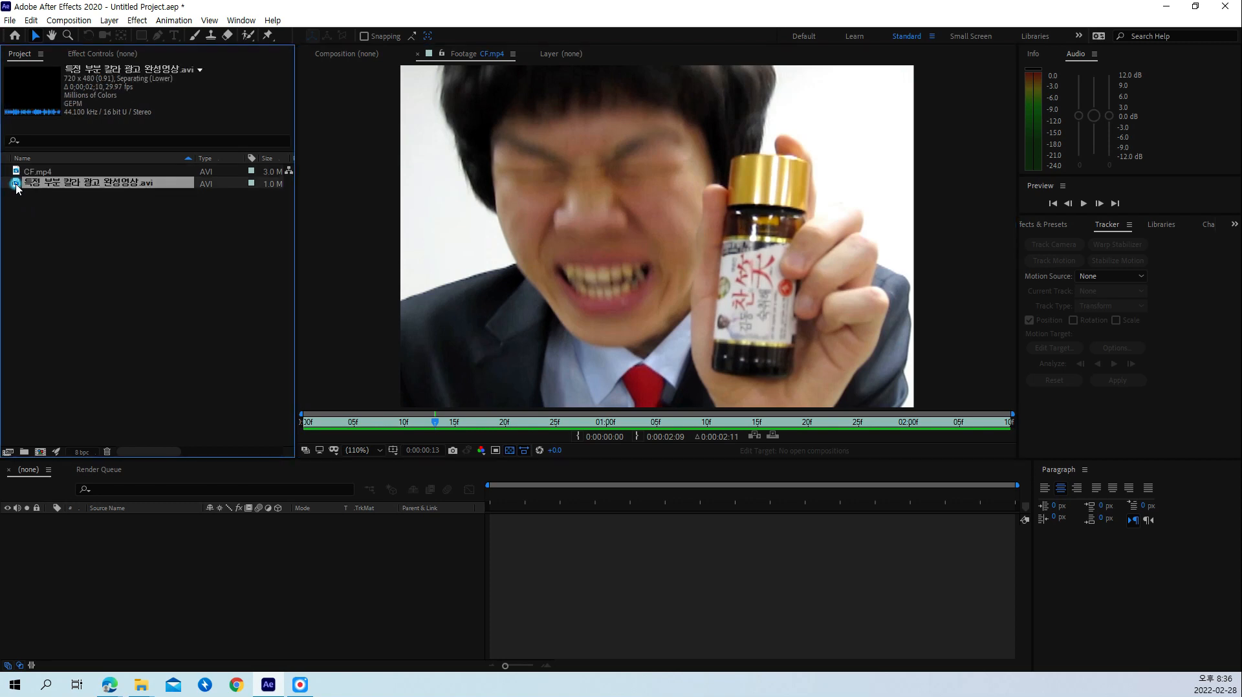
key(space)
key(space)
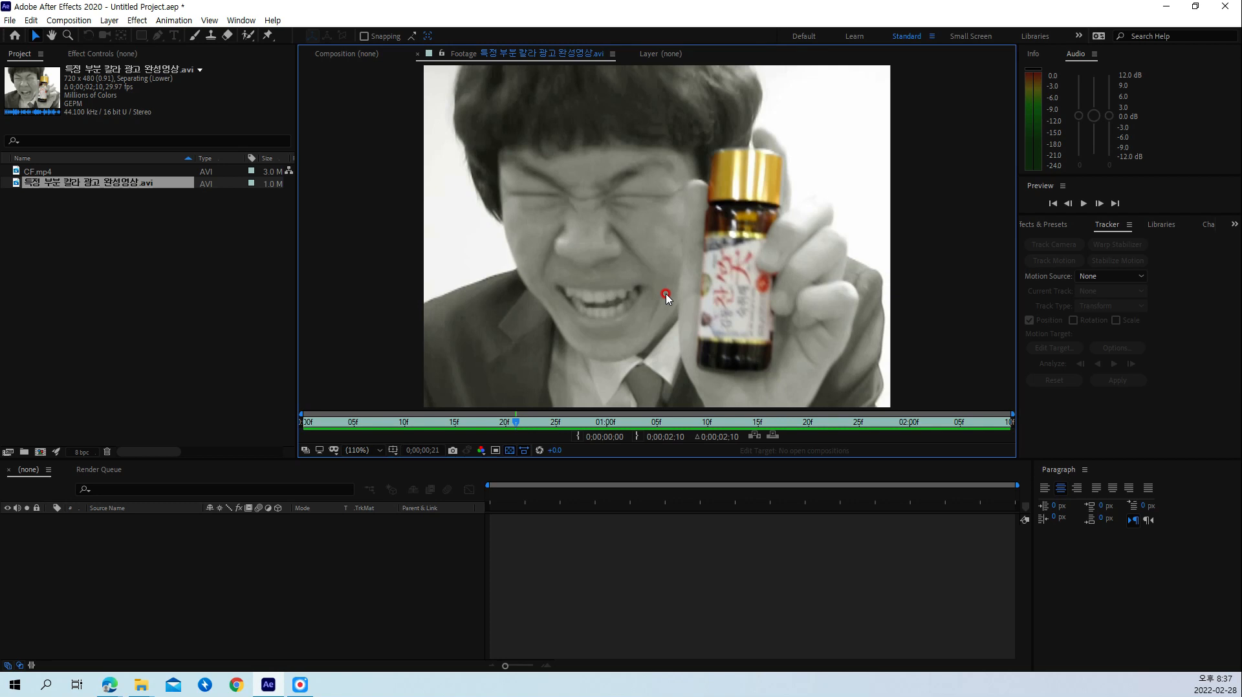
key(space)
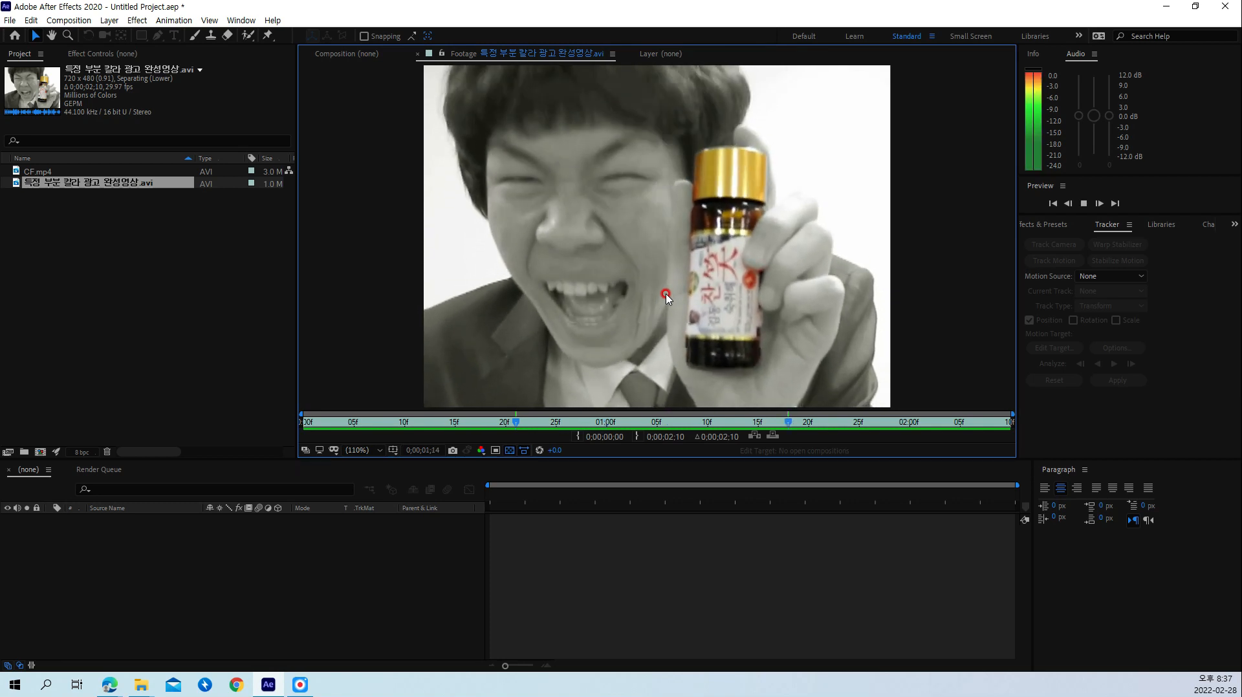
key(space)
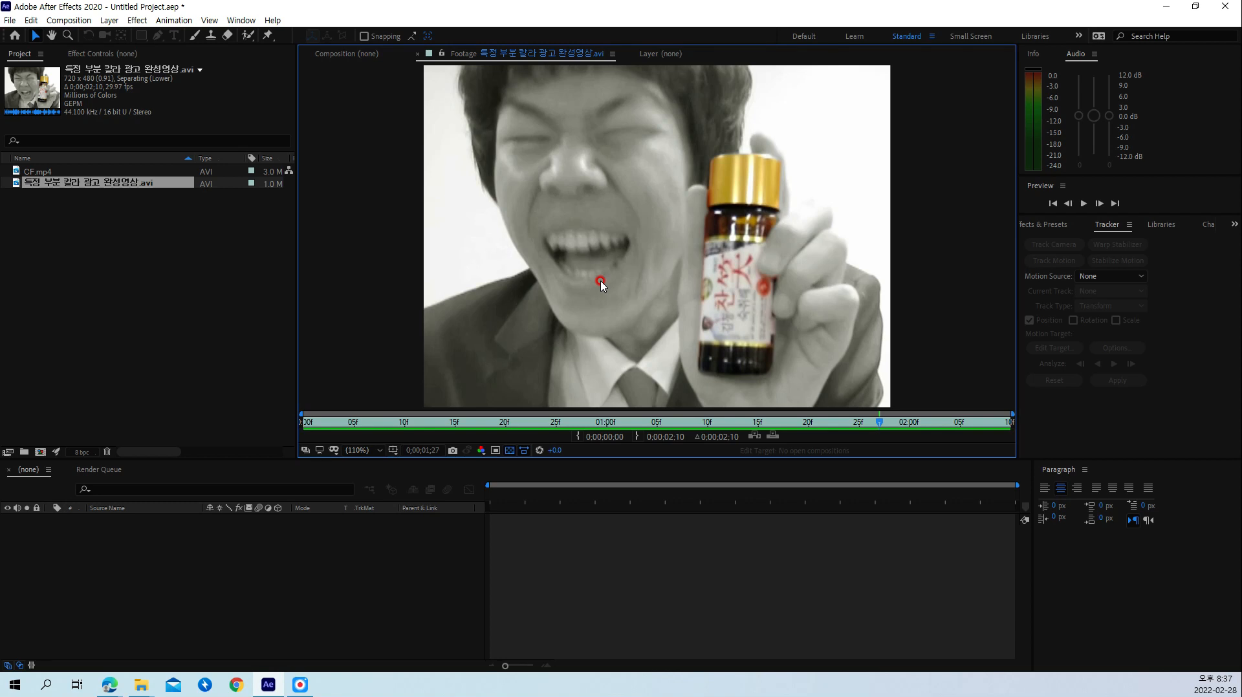
key(space)
key(space)
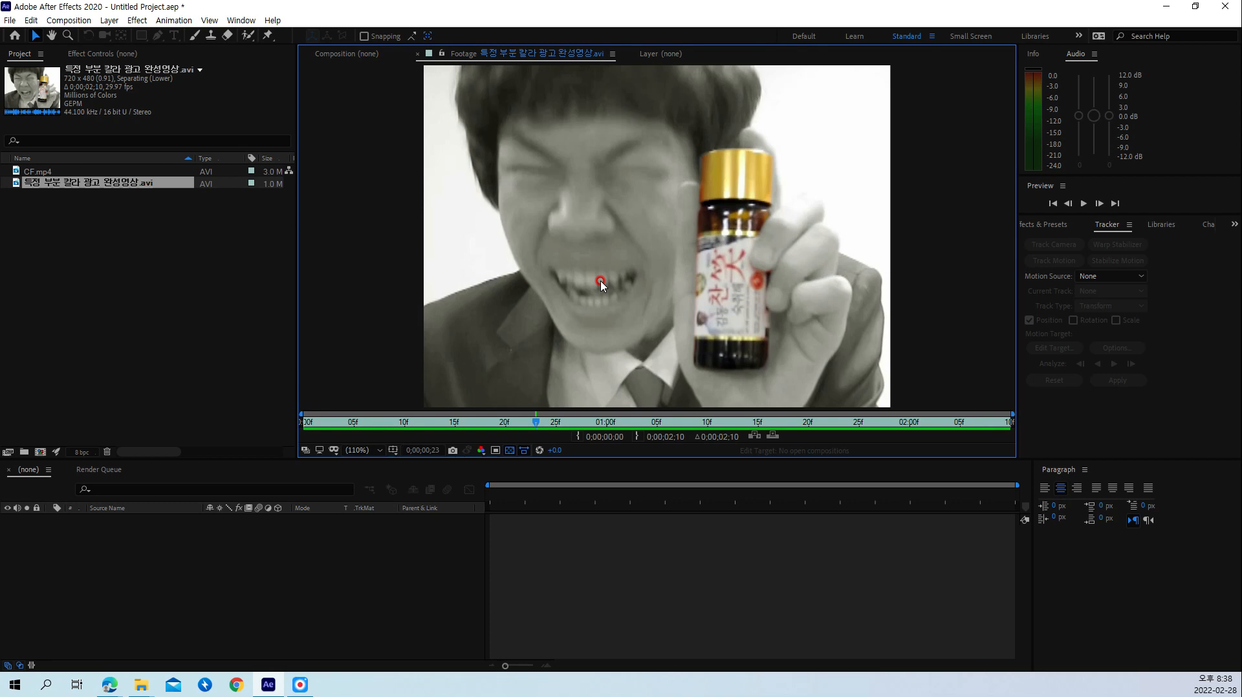
click(31, 267)
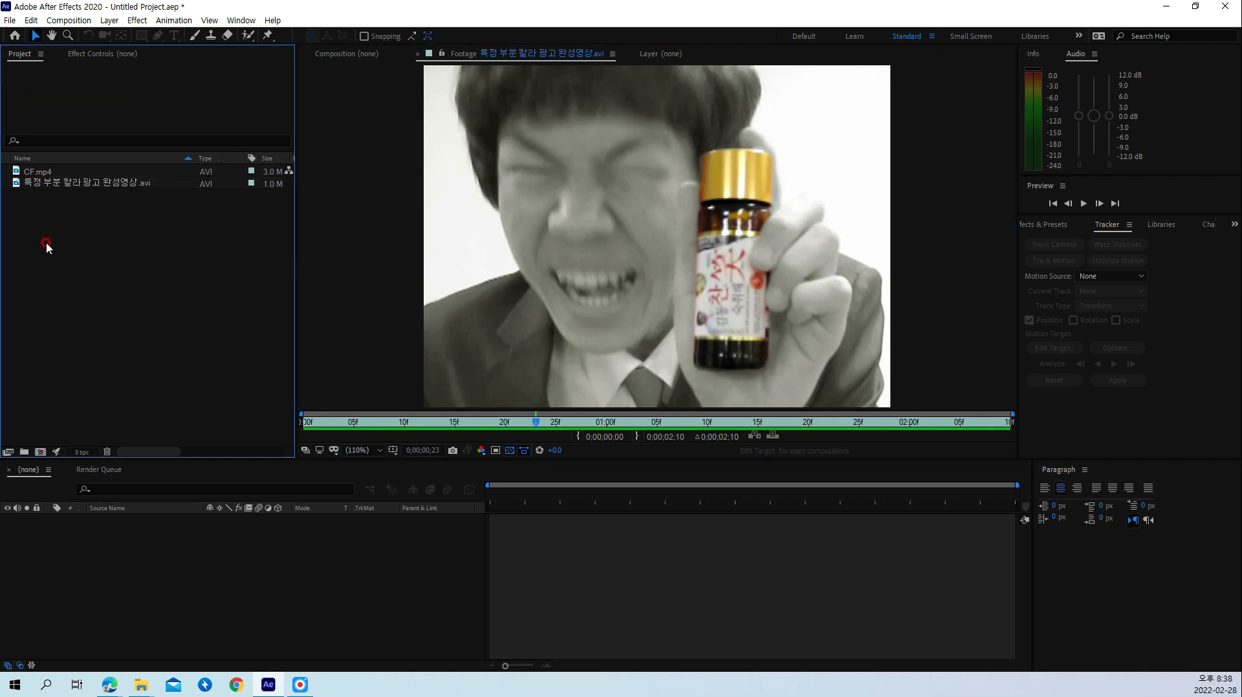
Step: Create a new composition from the CF.mp4 footage
click(28, 172)
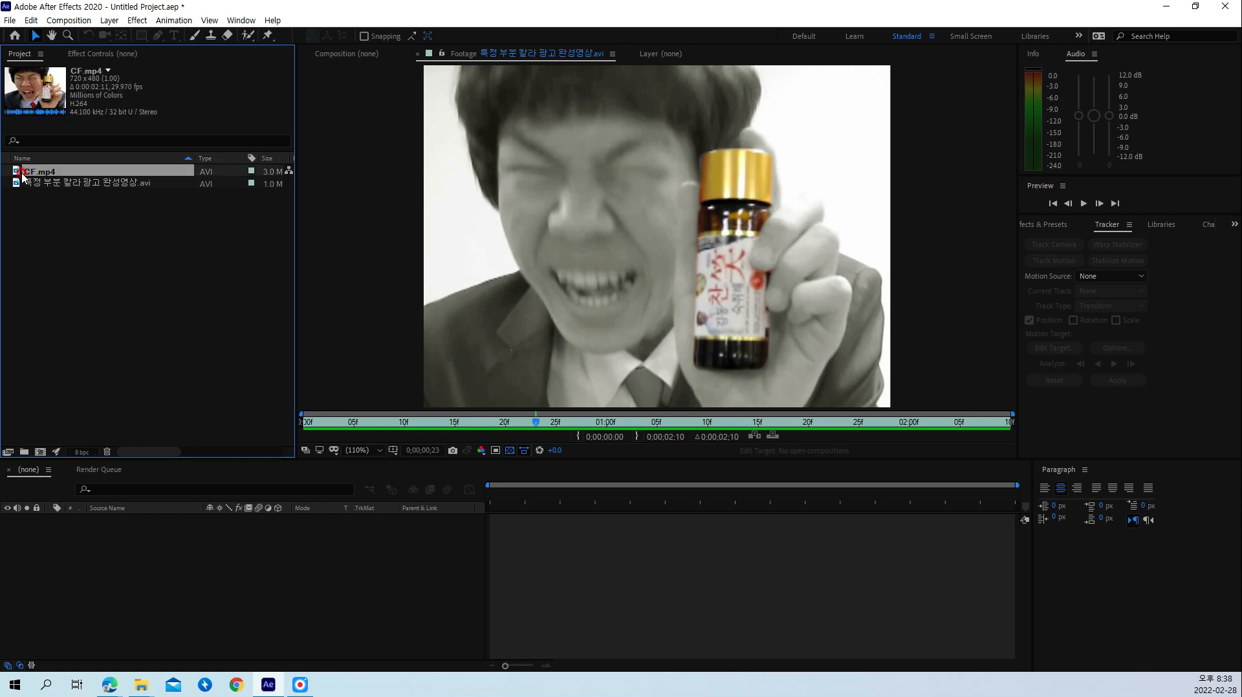
click(20, 173)
mouse_move(20, 174)
mouse_down()
mouse_move(50, 296)
mouse_move(39, 451)
mouse_up()
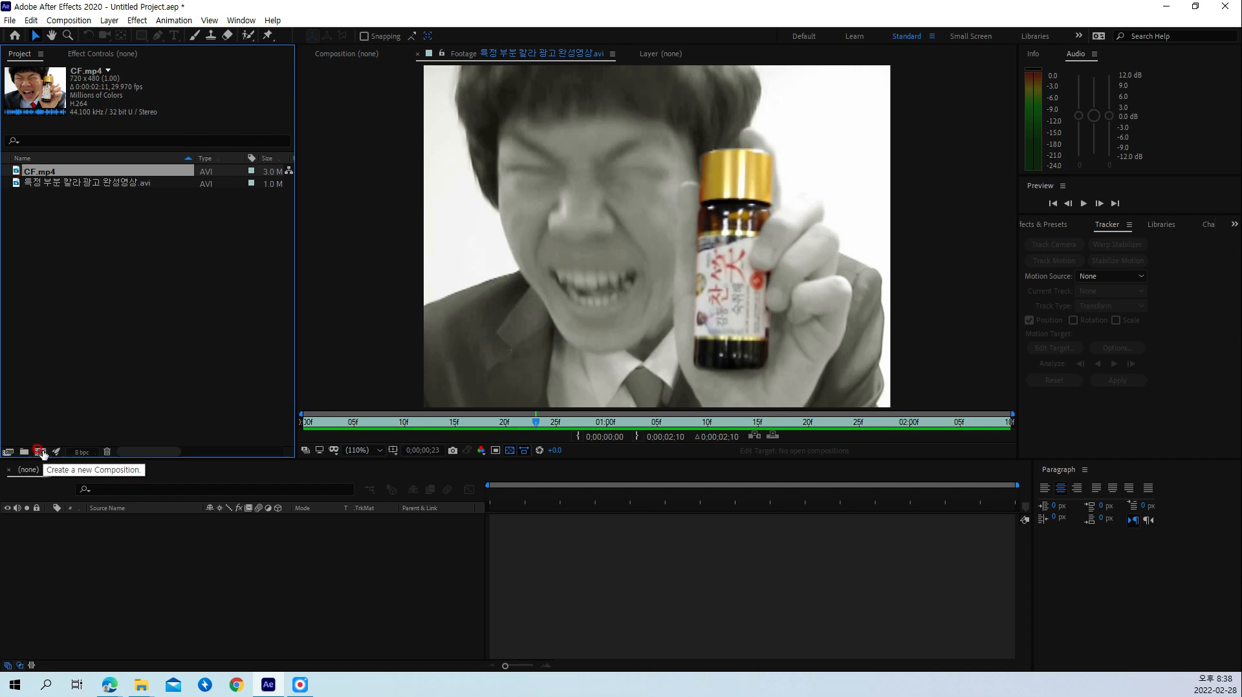
drag(21, 173, 39, 451)
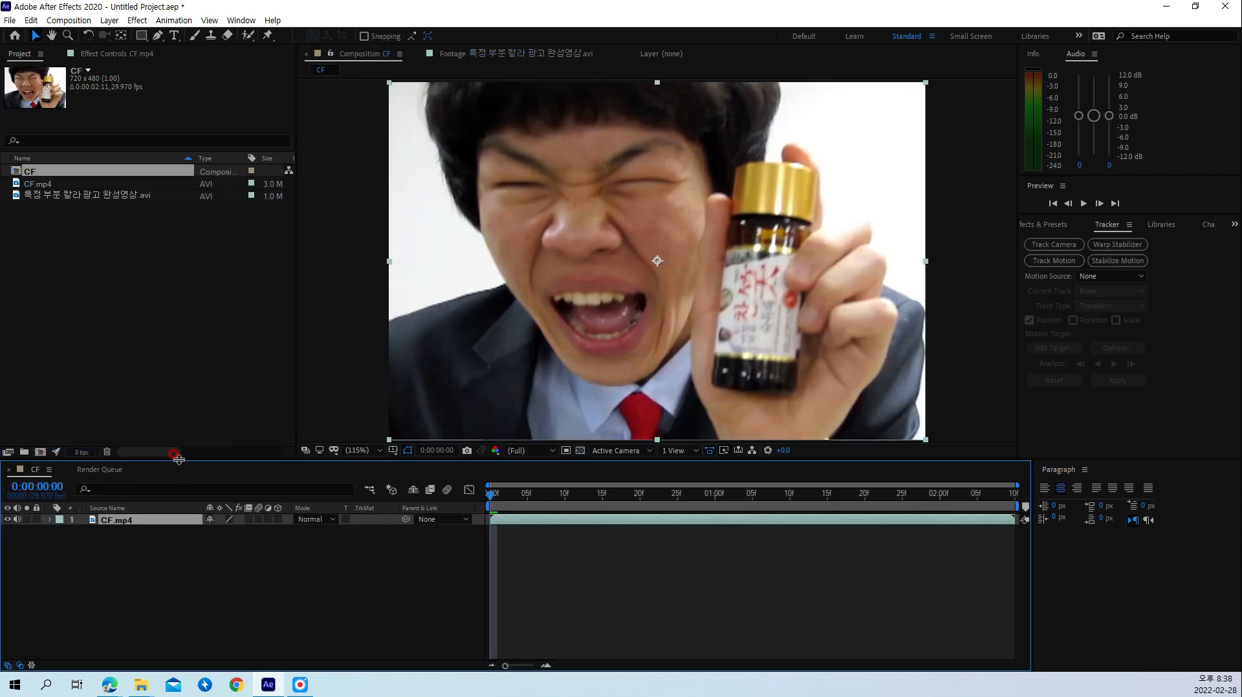
drag(177, 459, 176, 441)
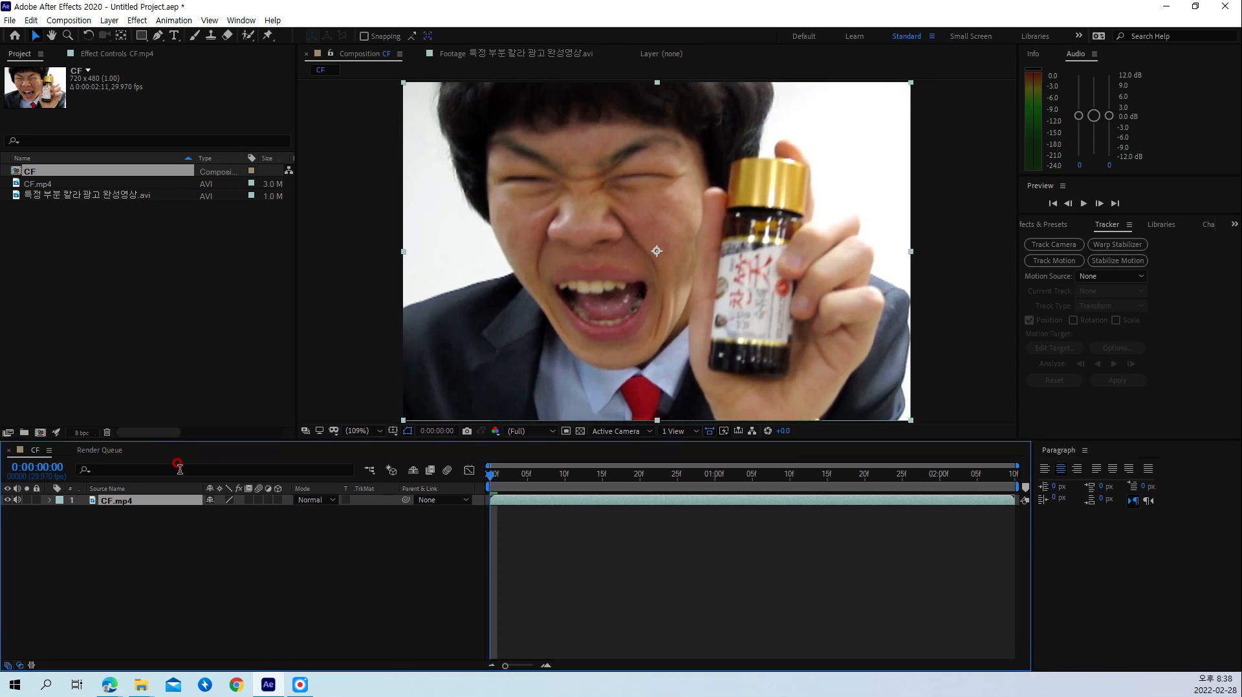
Step: Play back the CF composition and stop the preview at 0:00:01:09
click(272, 578)
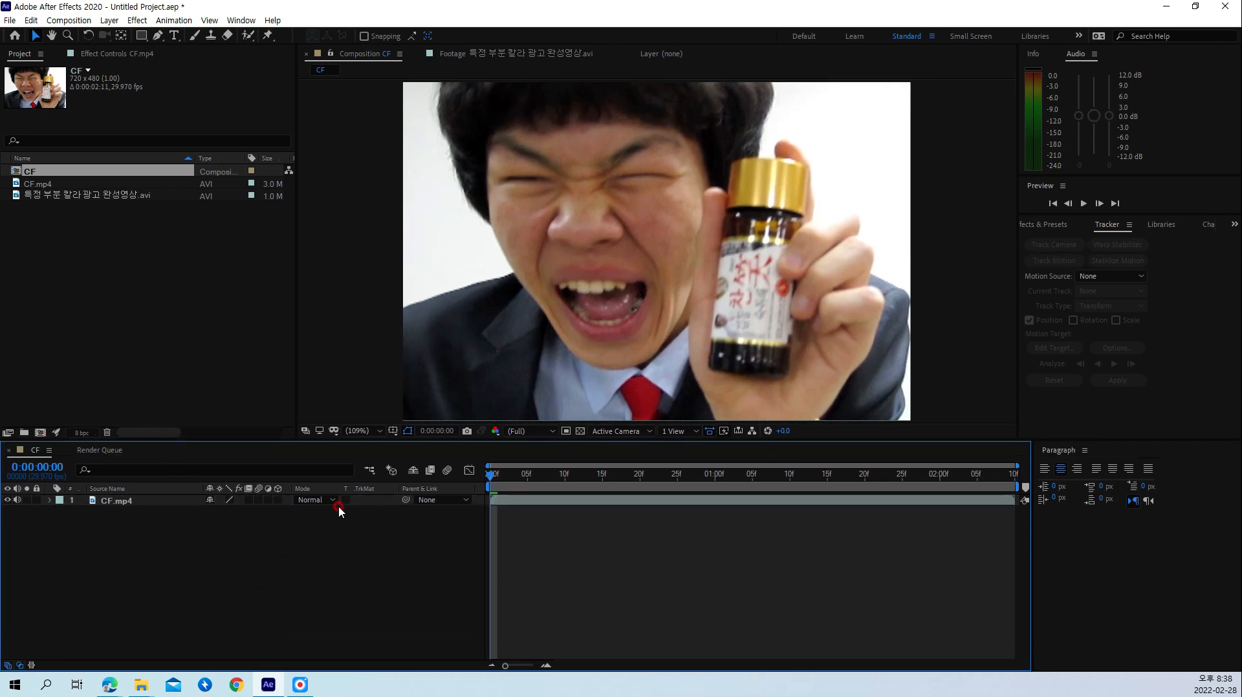
key(space)
key(space)
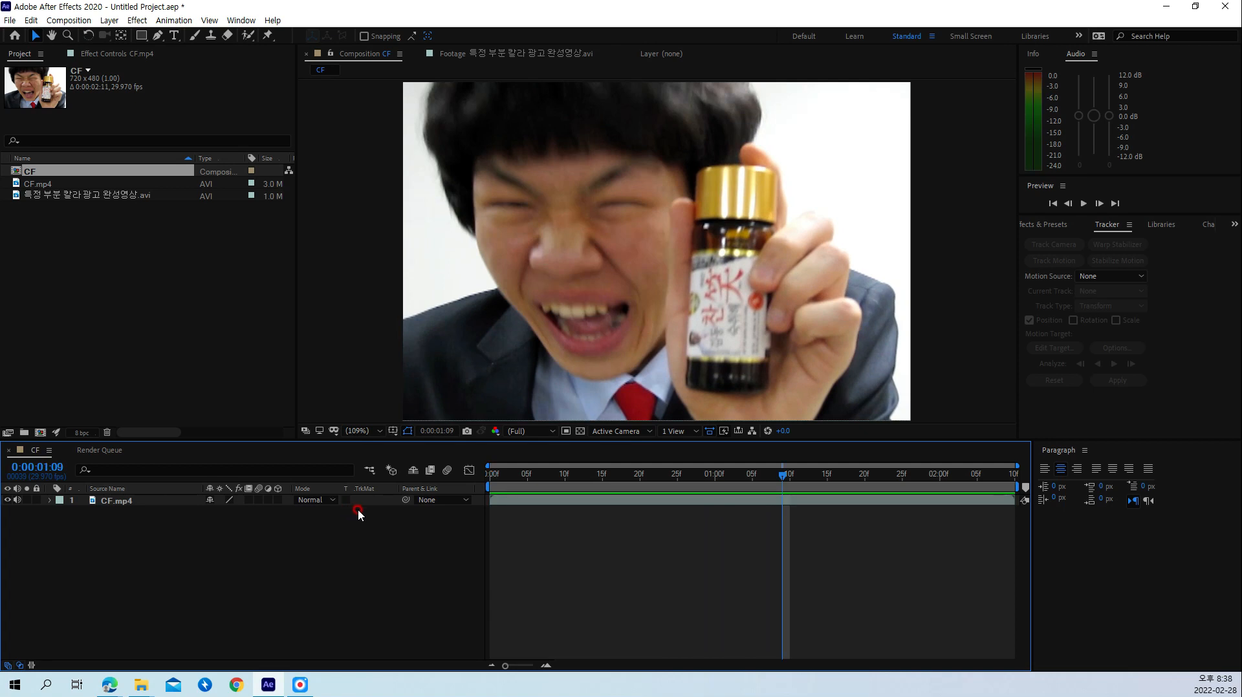
drag(376, 440, 379, 464)
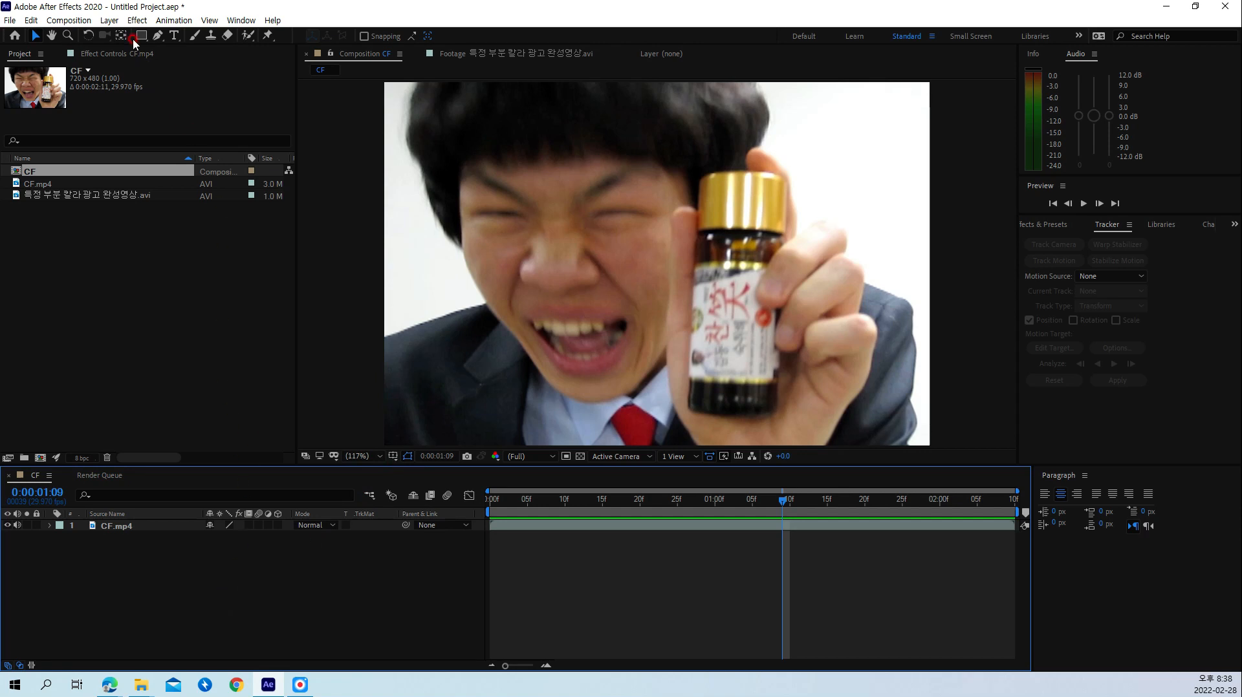
Step: Start a new 720 x 480 px solid layer and set its colour to orange FF9600
click(114, 24)
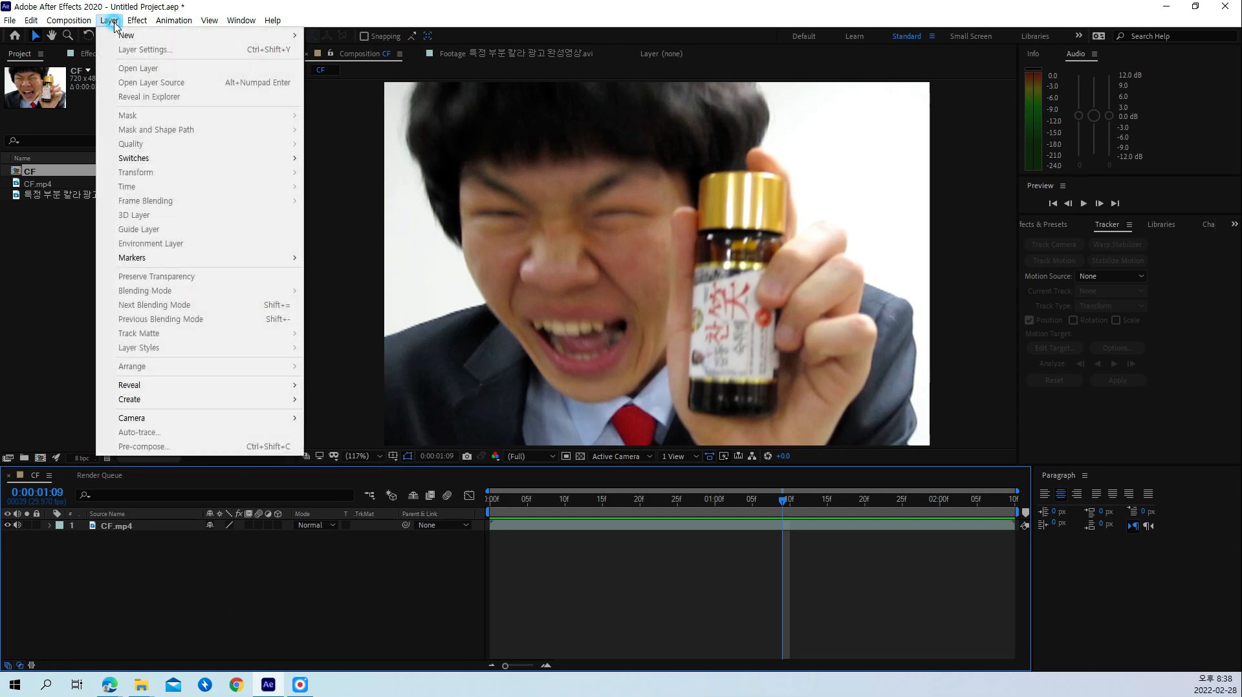
mouse_move(129, 34)
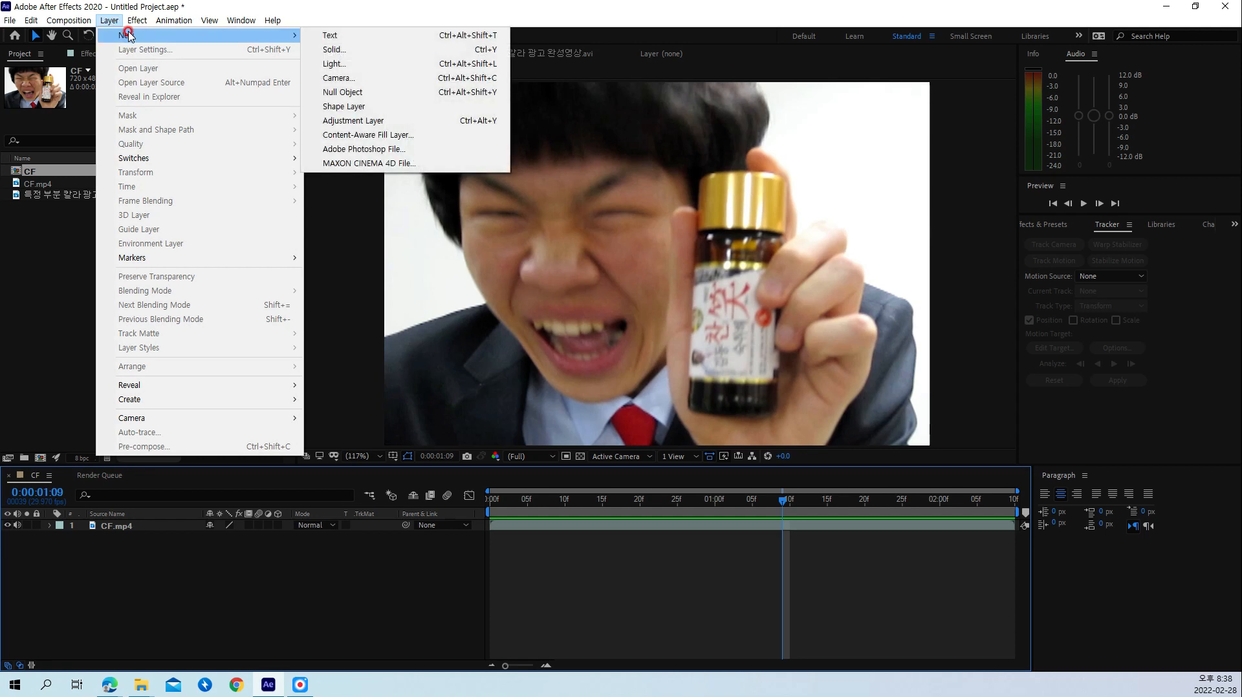
click(390, 50)
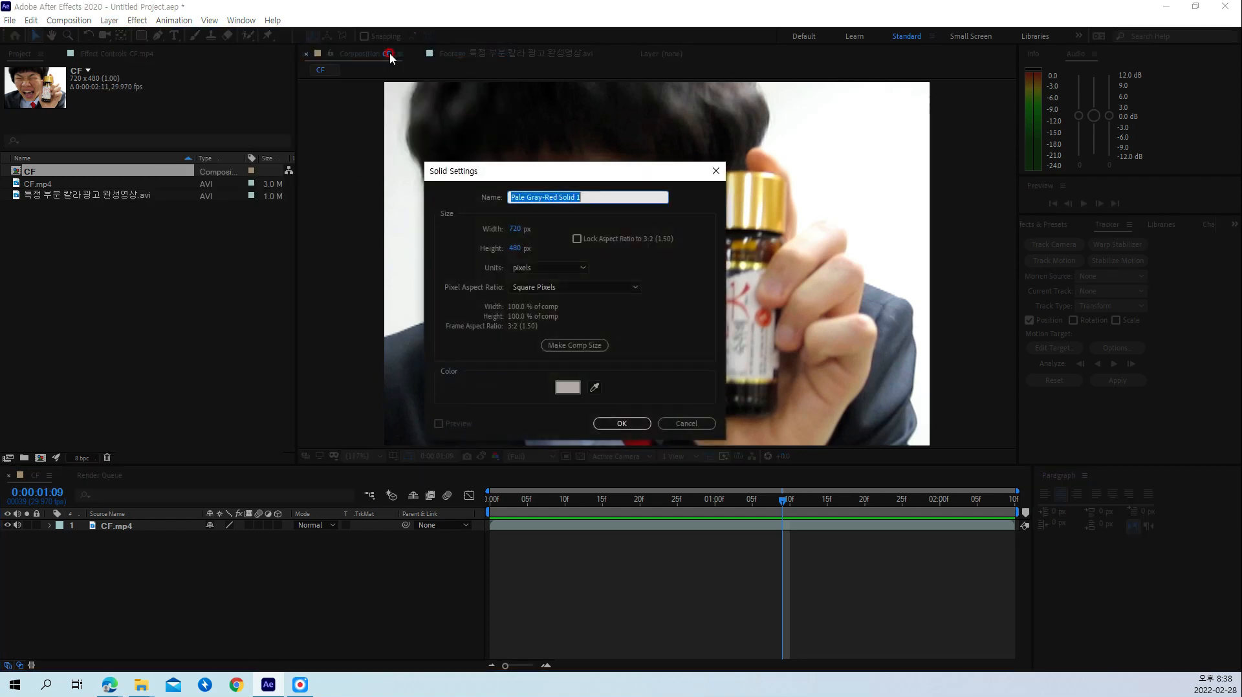
click(568, 388)
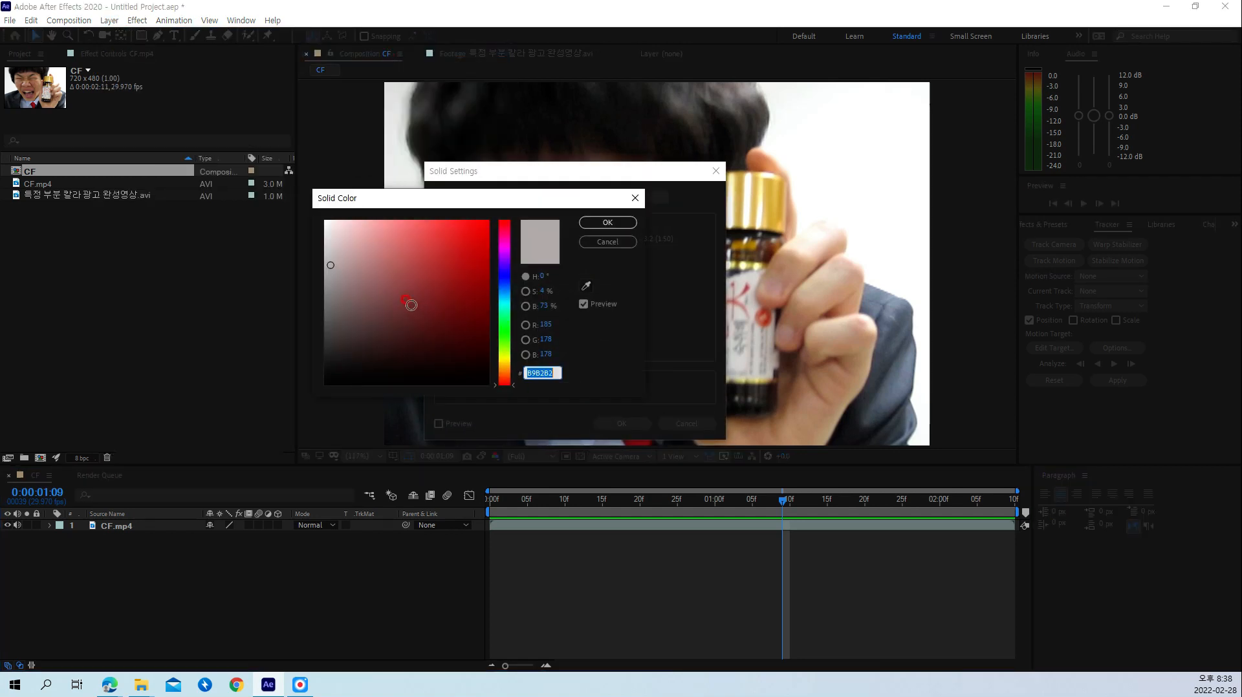
drag(410, 305, 276, 193)
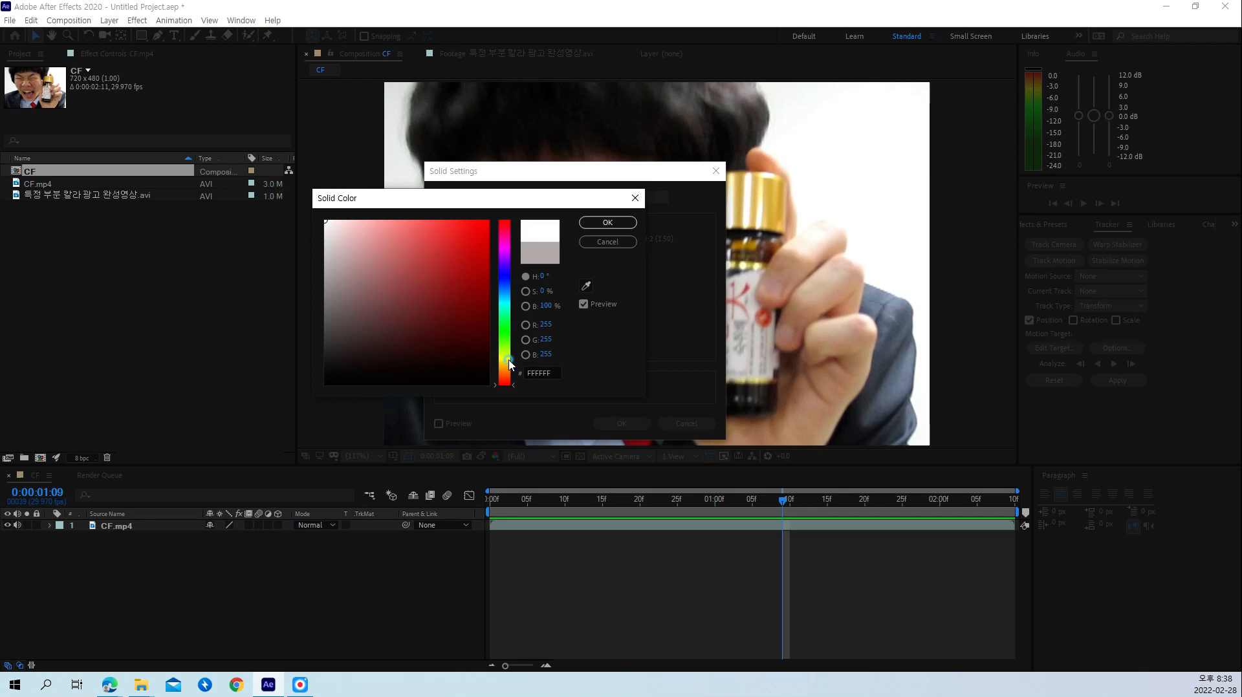
drag(504, 364, 507, 357)
drag(479, 249, 531, 203)
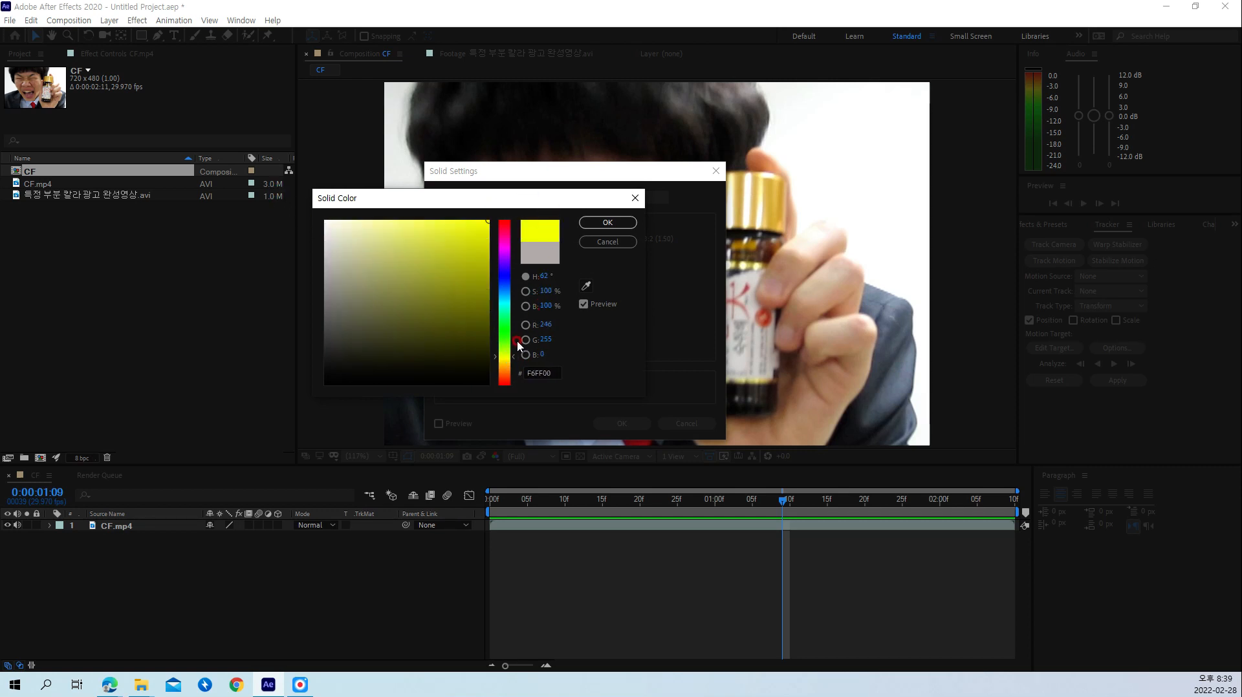
drag(511, 347, 511, 369)
click(603, 242)
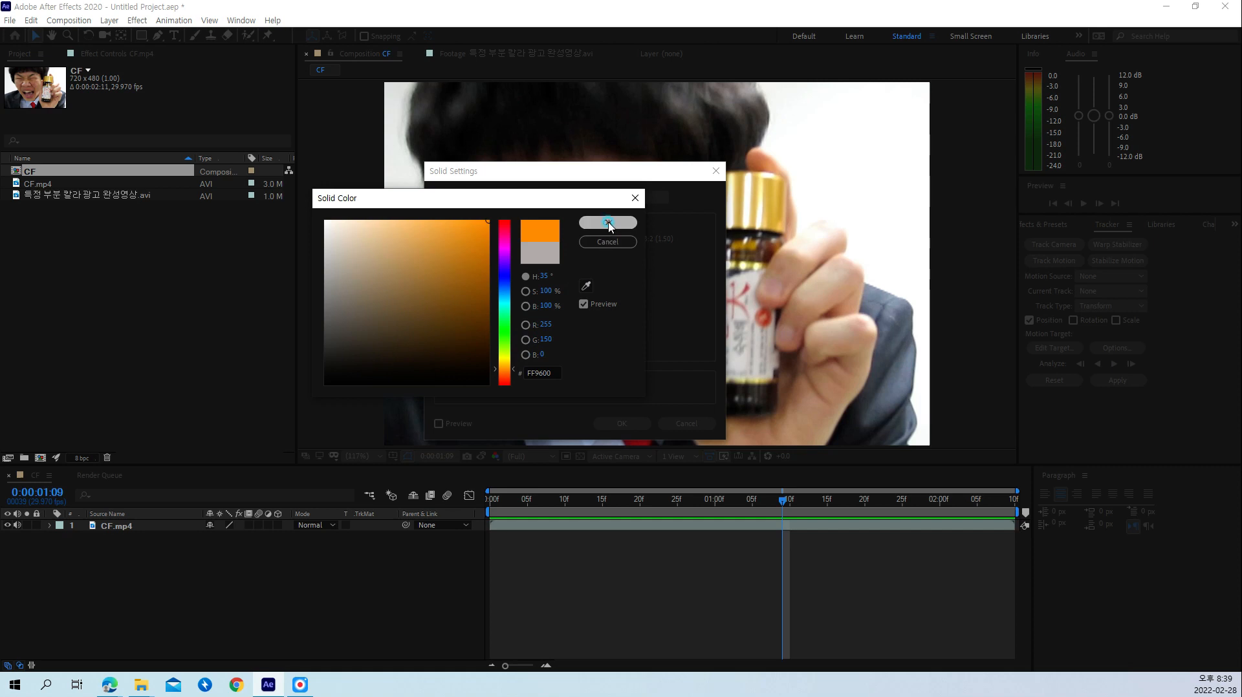
click(598, 222)
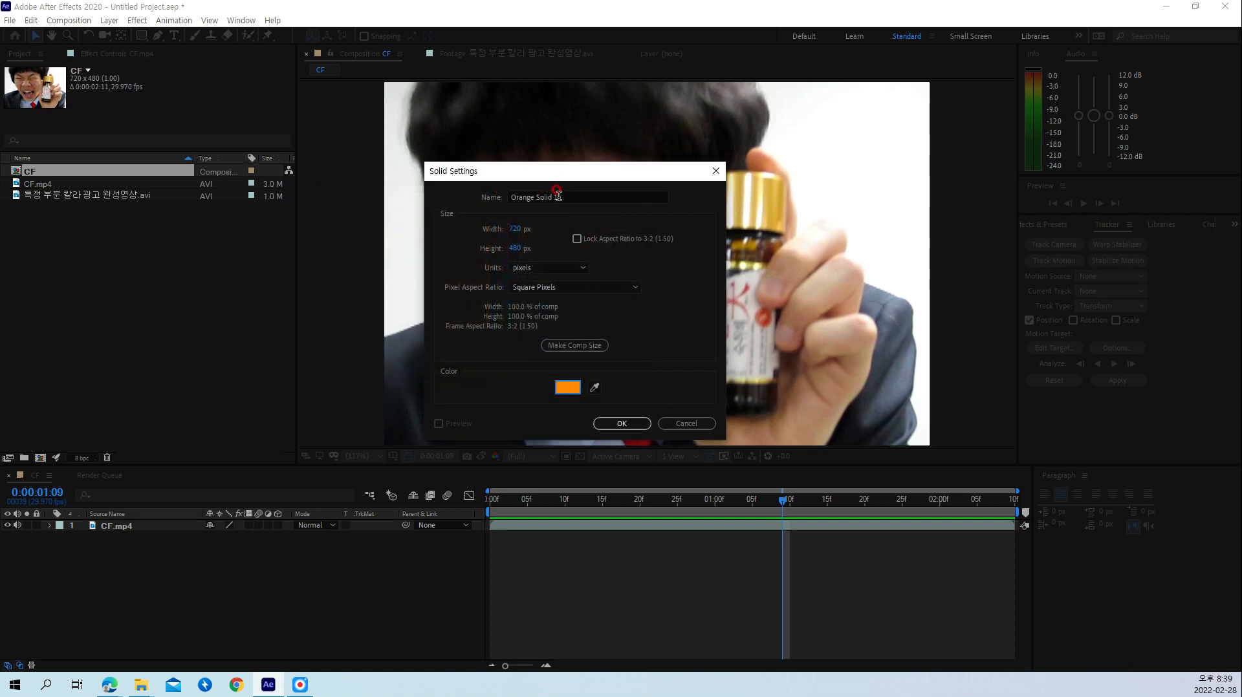
Step: Name the orange solid 이미지01 and add it above the CF.mp4 layer
drag(557, 194, 316, 206)
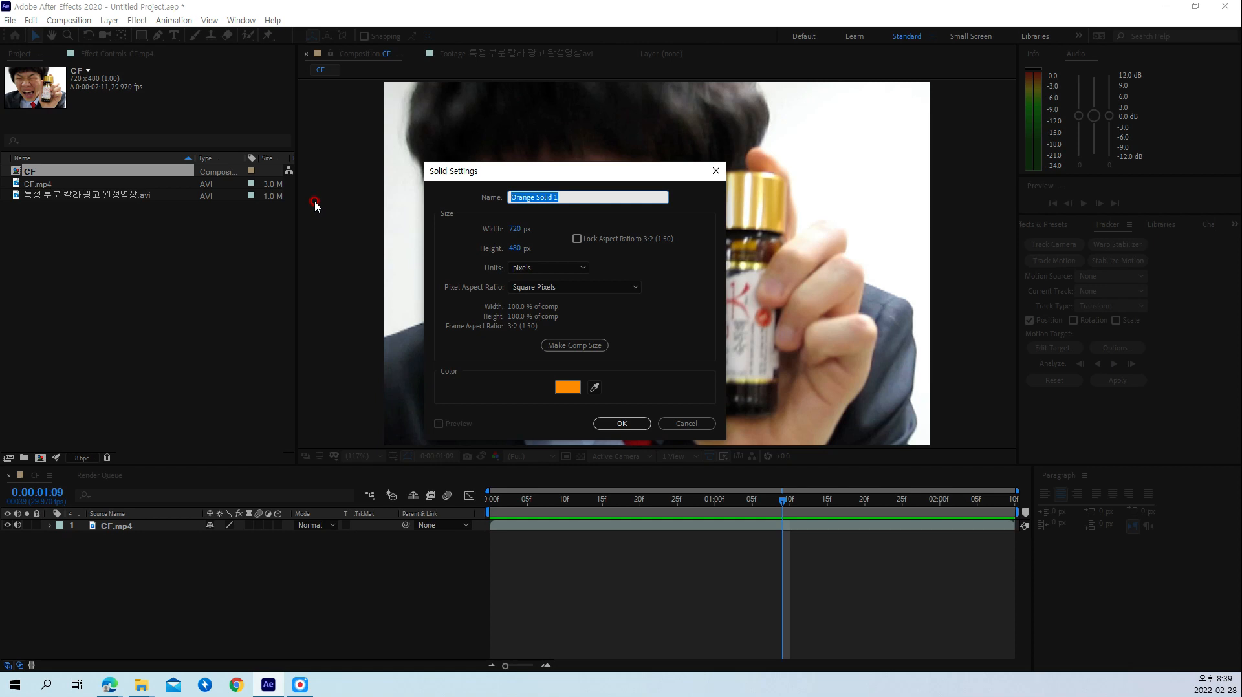
text(이미지01)
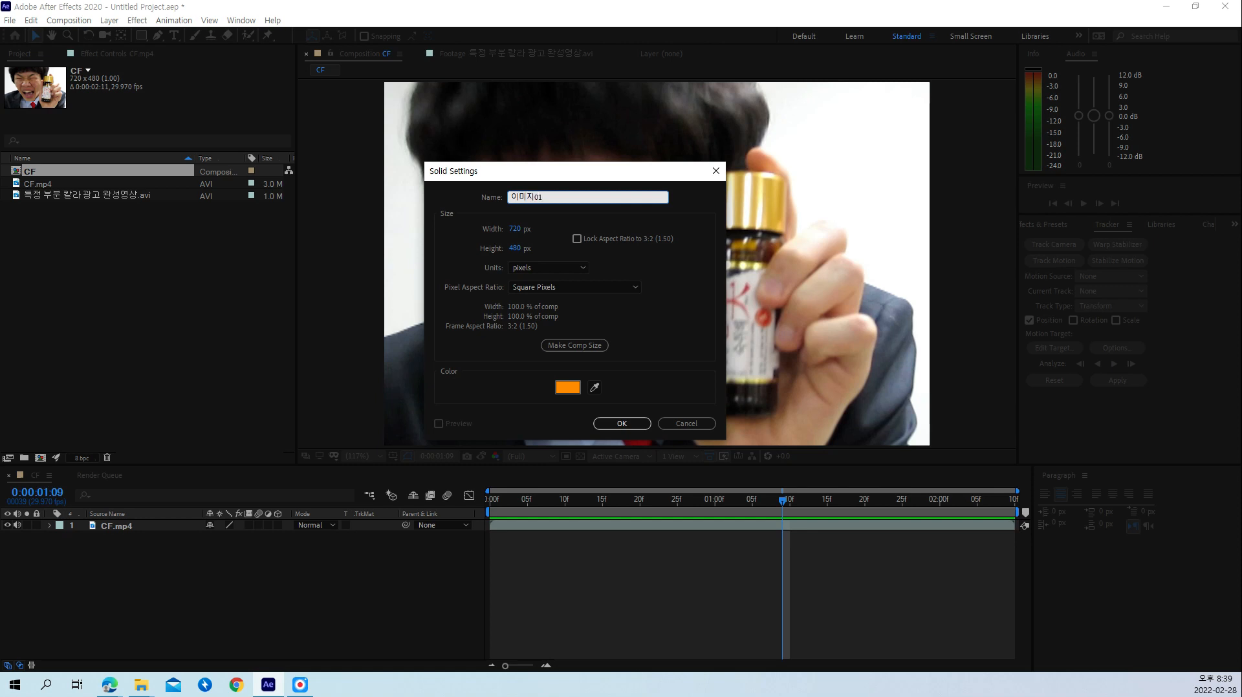
click(351, 186)
click(640, 429)
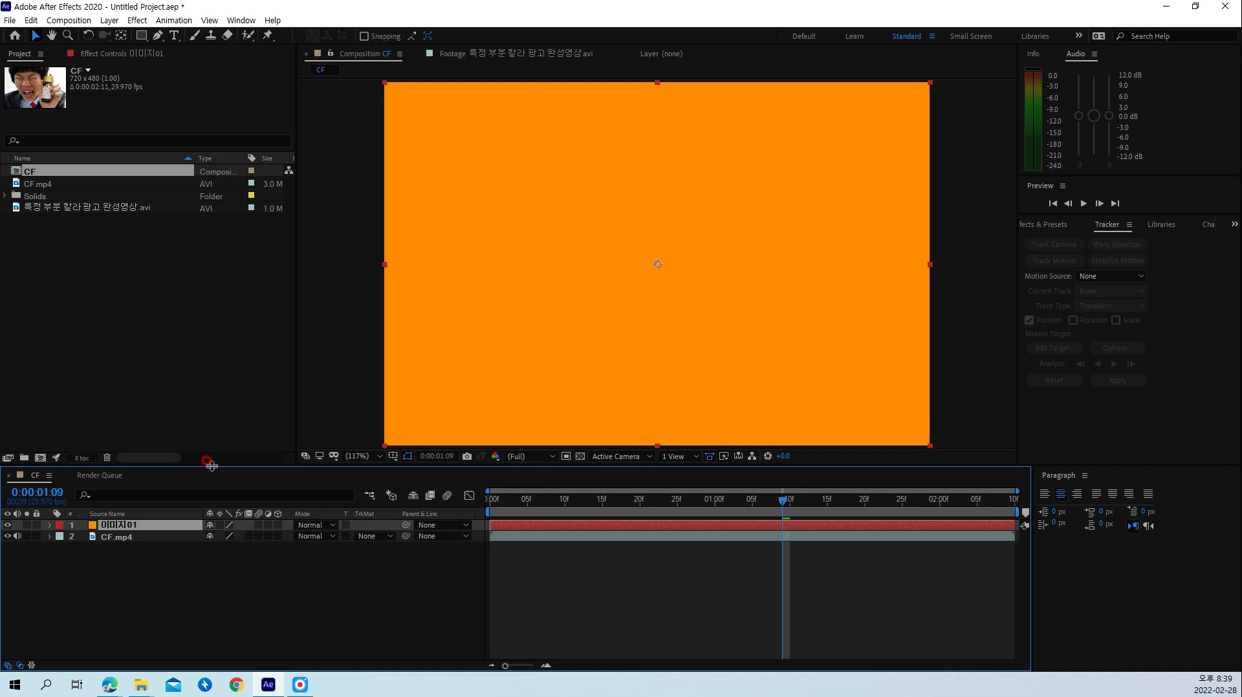
drag(211, 465, 212, 412)
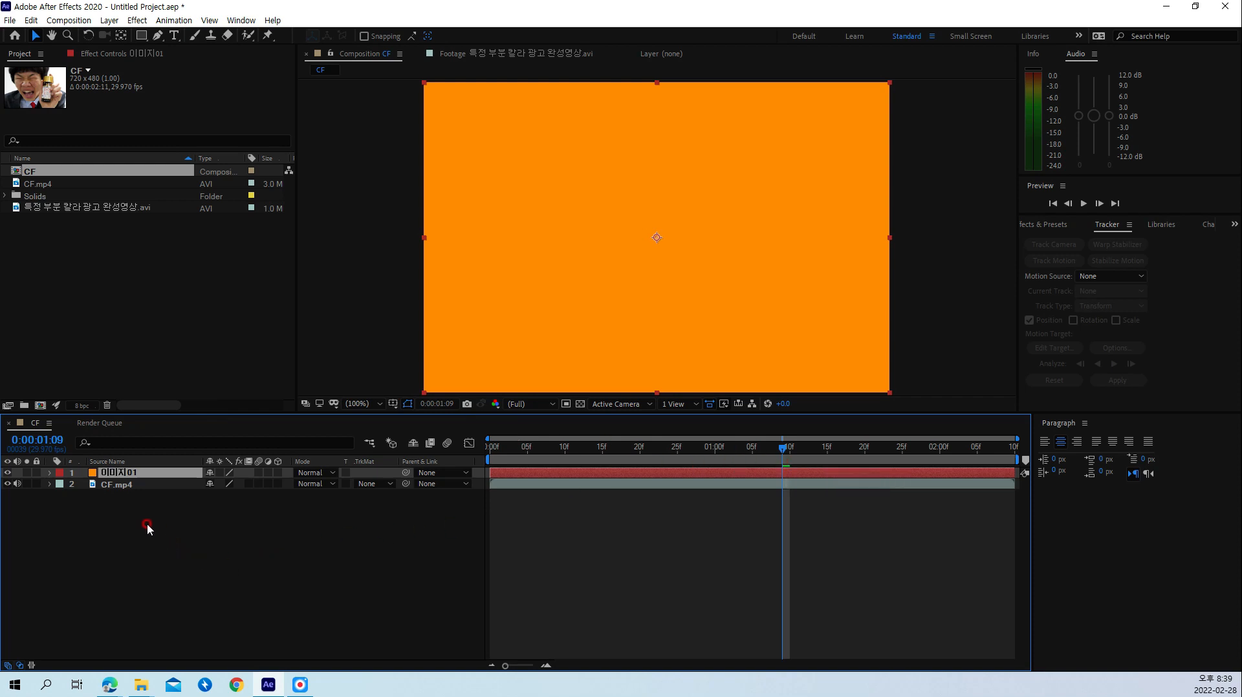
Step: Start Track Motion on the CF.mp4 layer from the first frame and enlarge the layer view
click(120, 486)
right_click(119, 486)
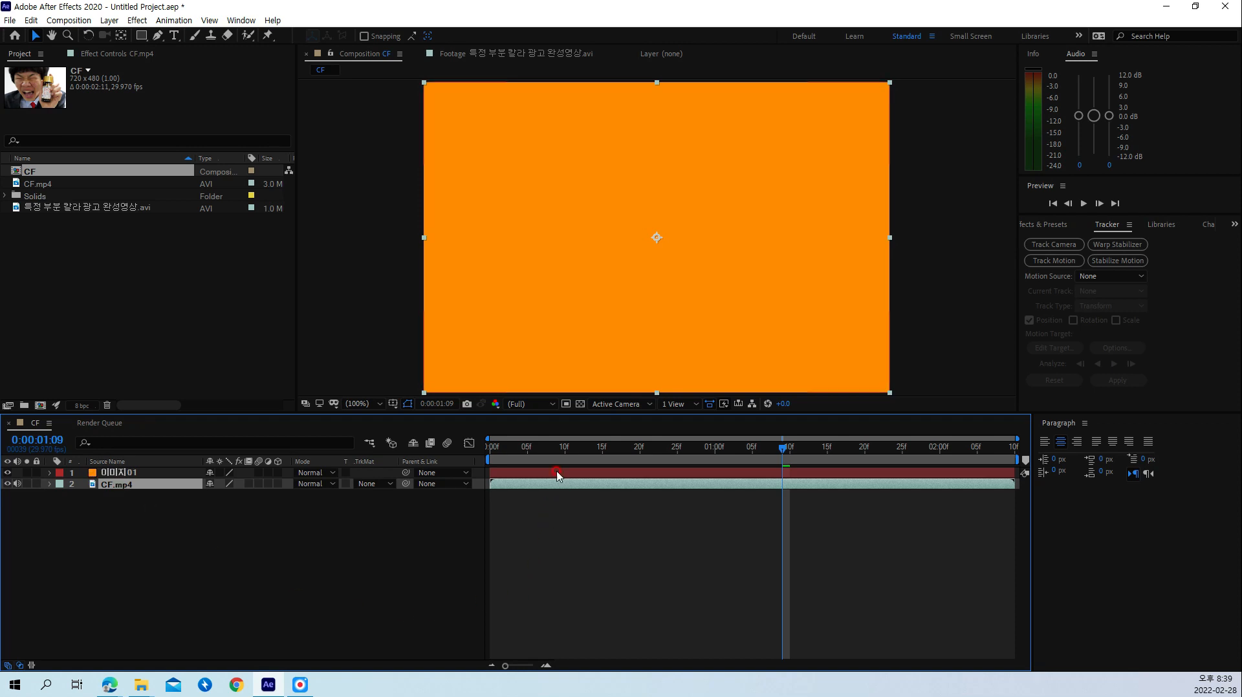
click(495, 448)
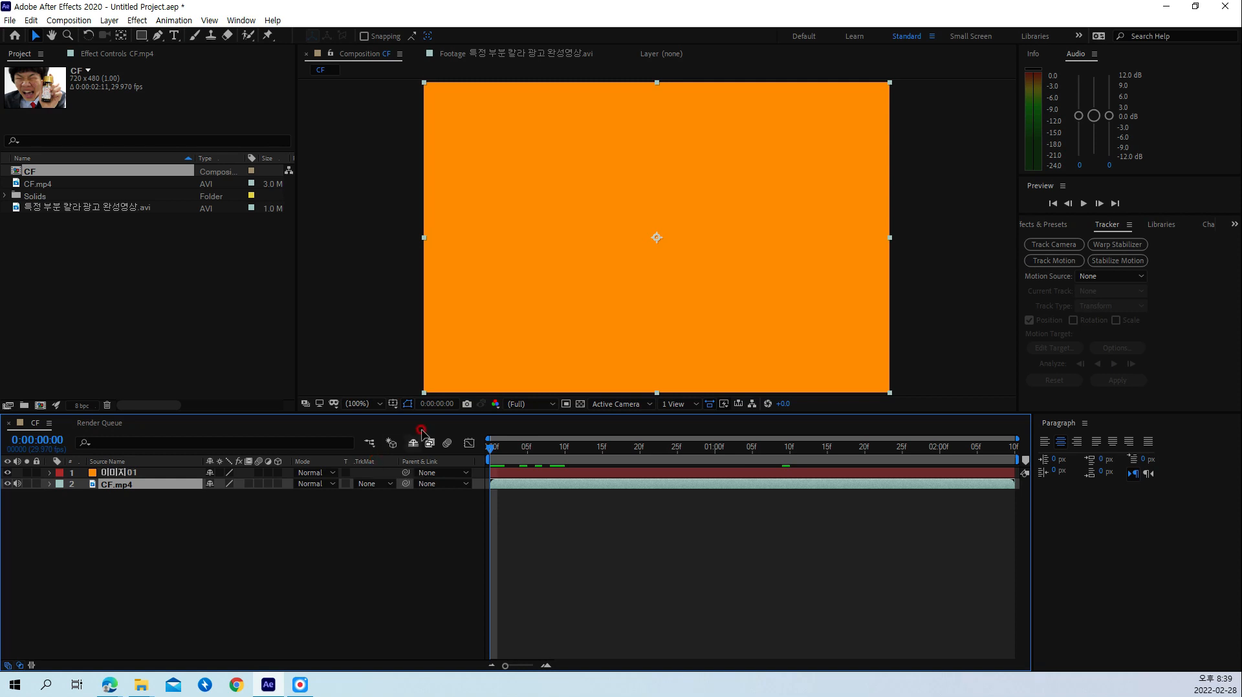
click(1056, 261)
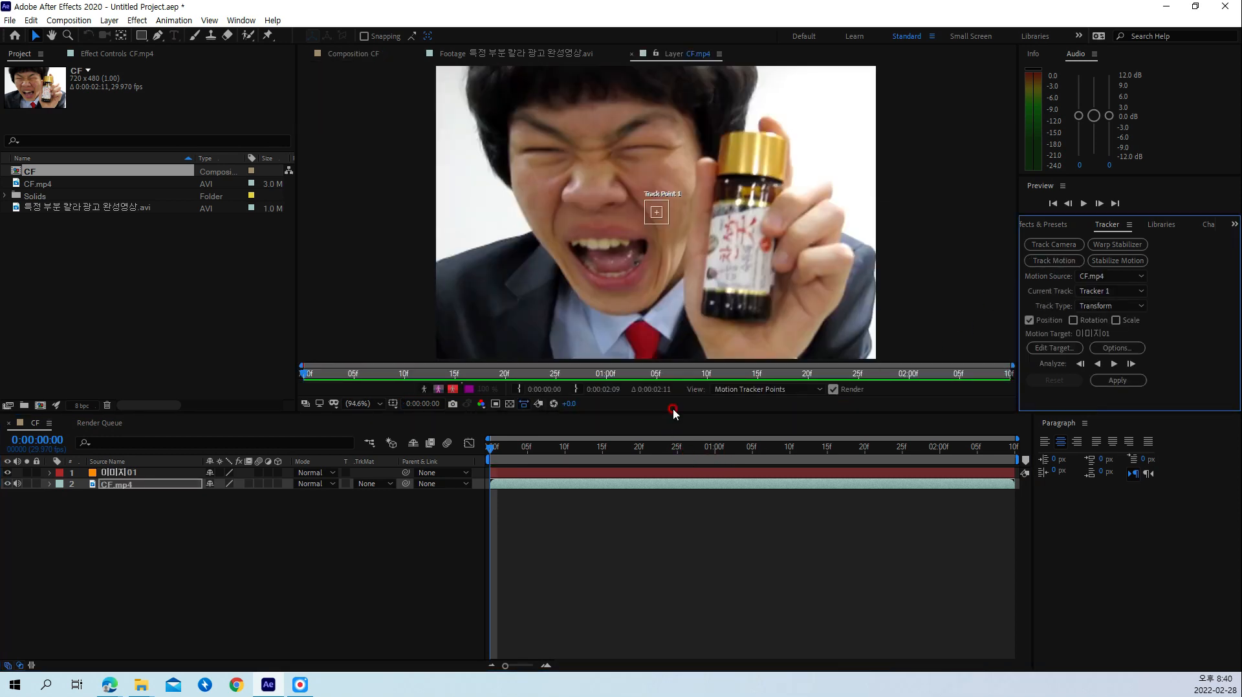
drag(679, 412, 665, 518)
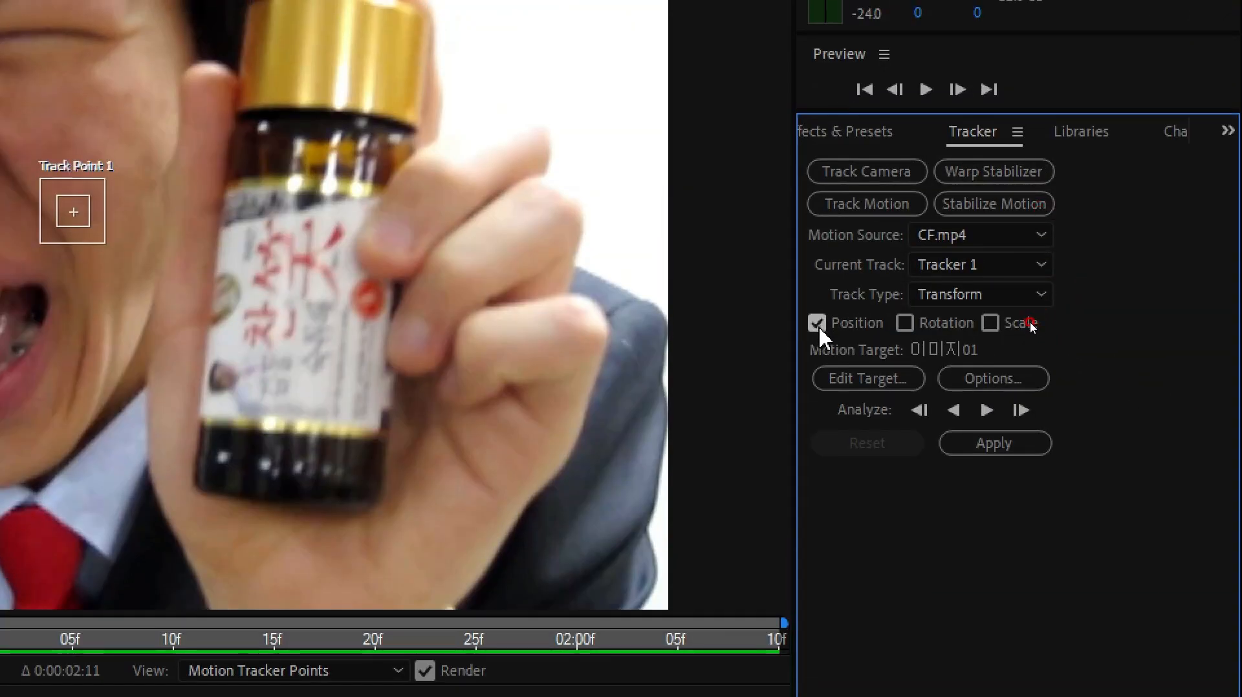
Step: Try rotation tracking and the Perspective corner pin track type for Tracker 1, and undo these tracker changes
click(904, 323)
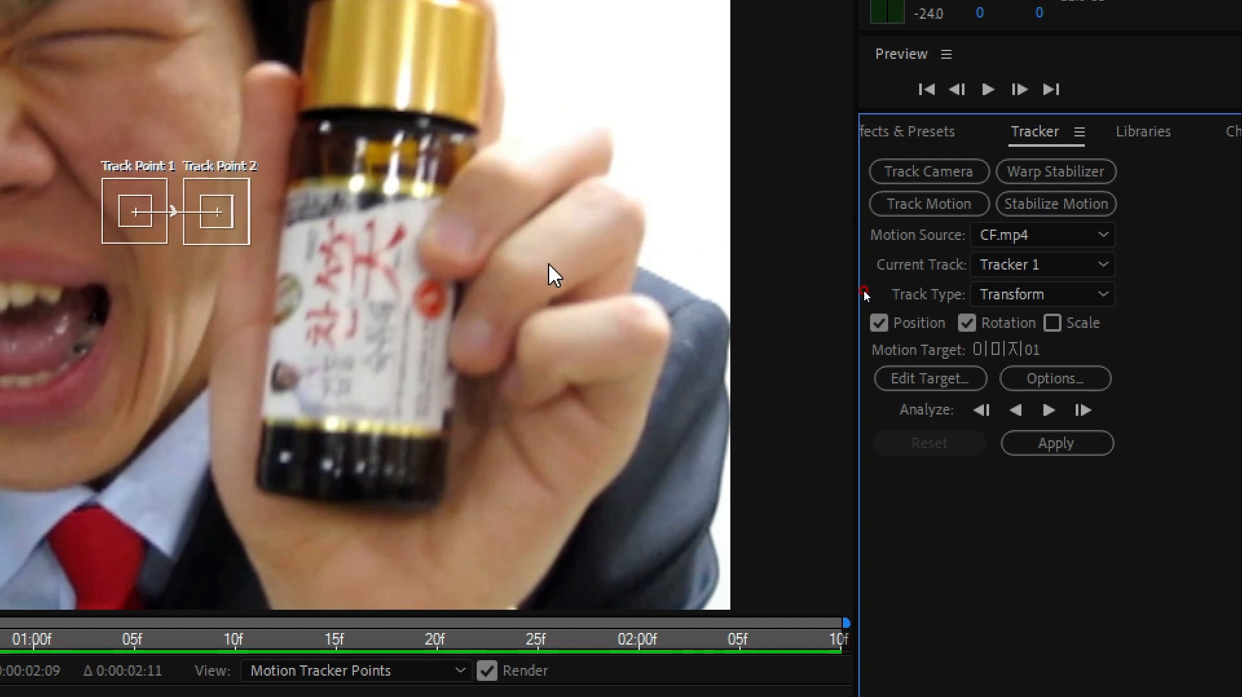
click(1051, 322)
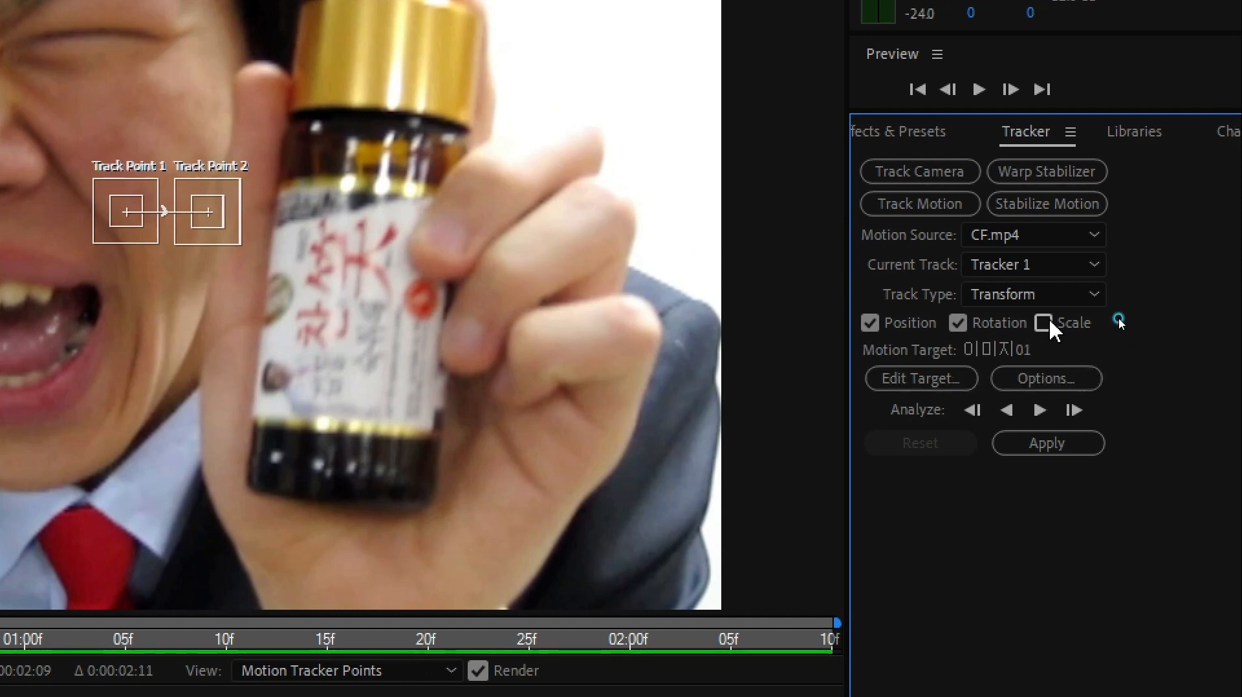
click(1038, 321)
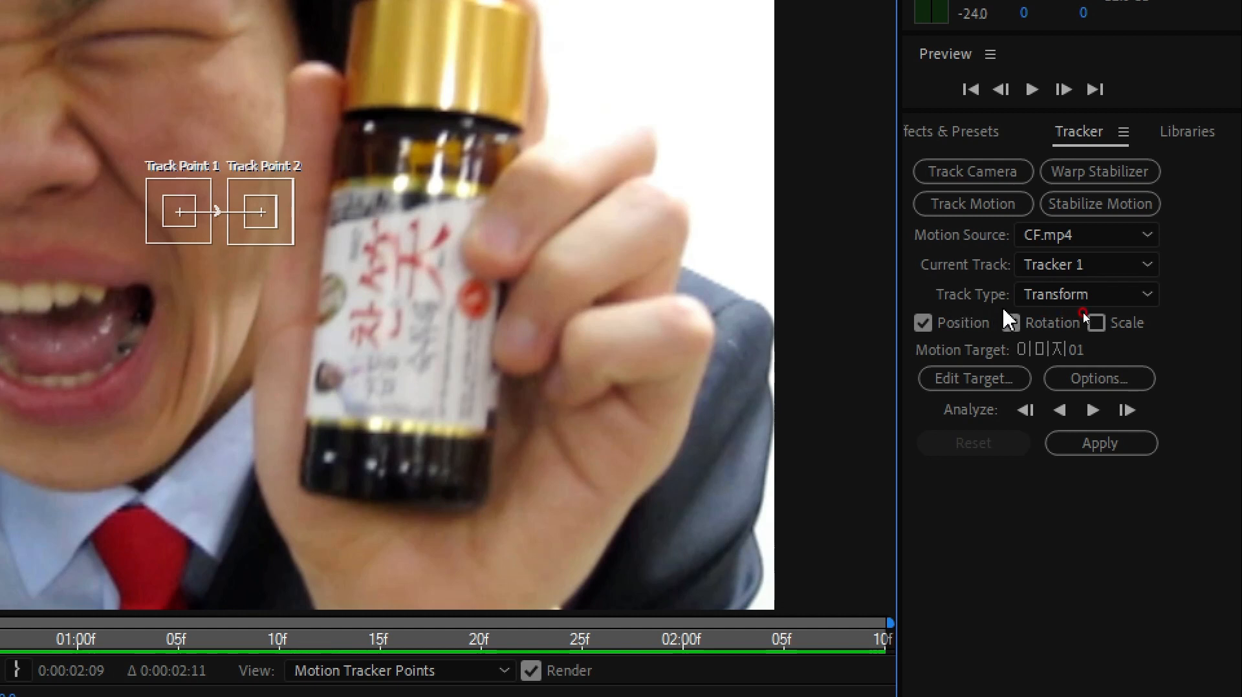
click(1010, 321)
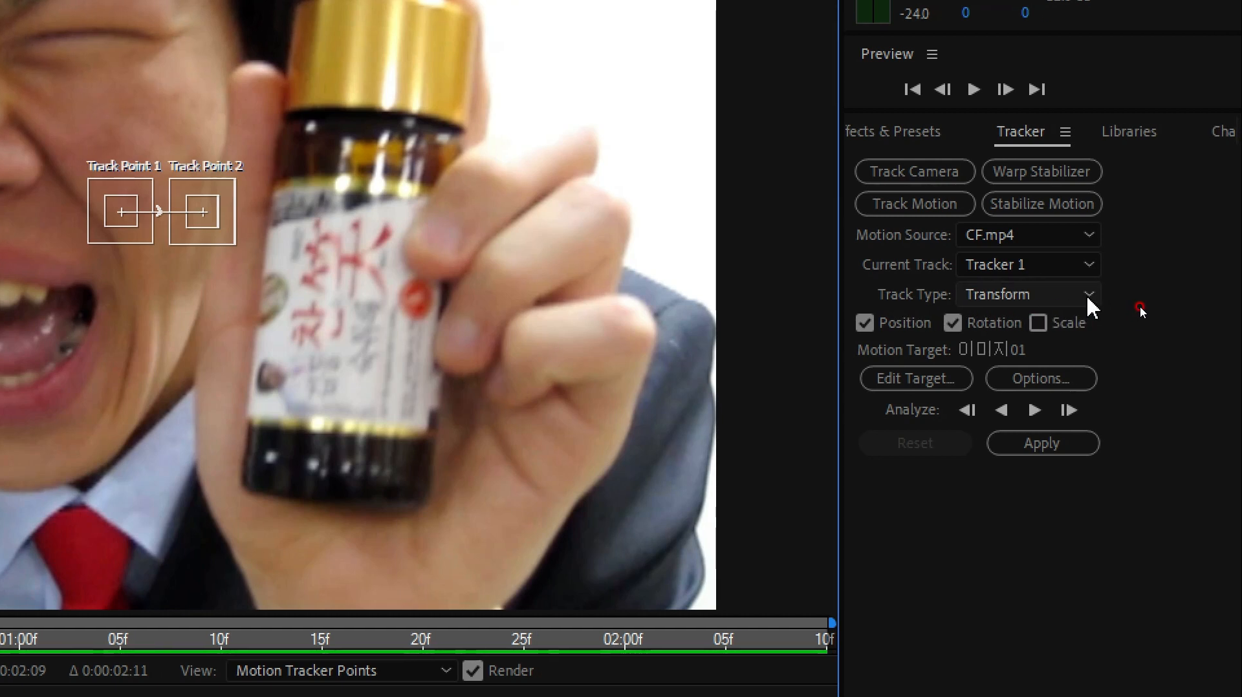
click(1087, 295)
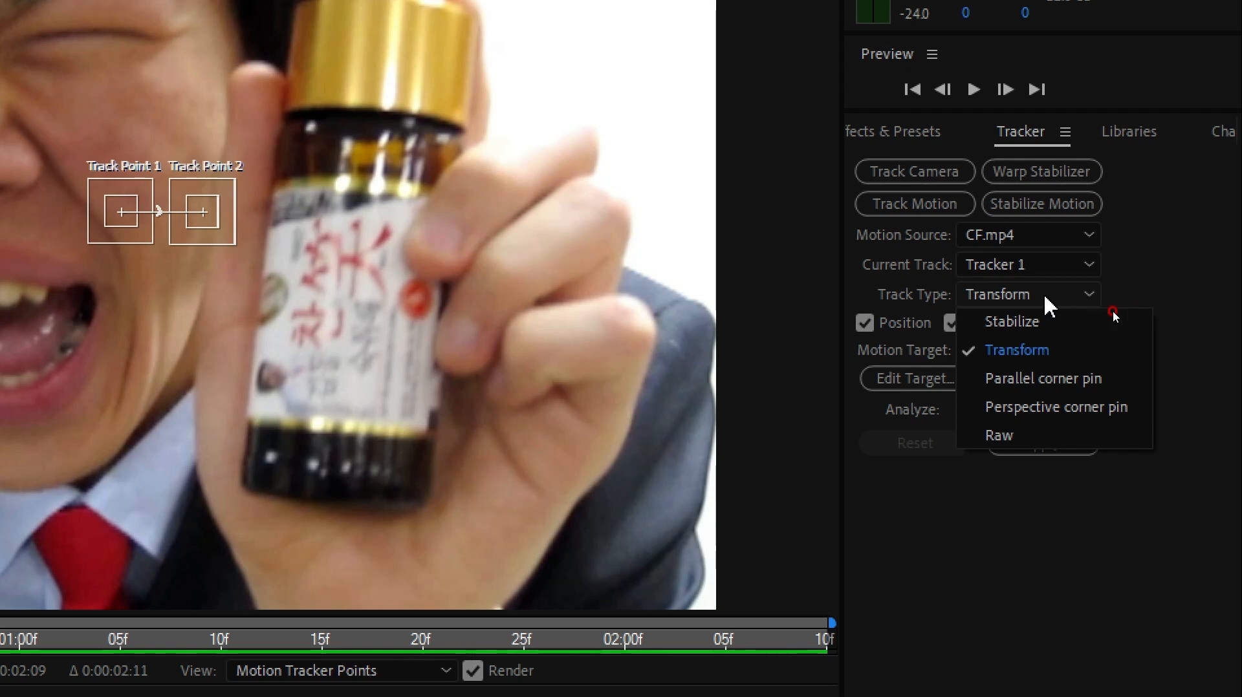
click(1064, 409)
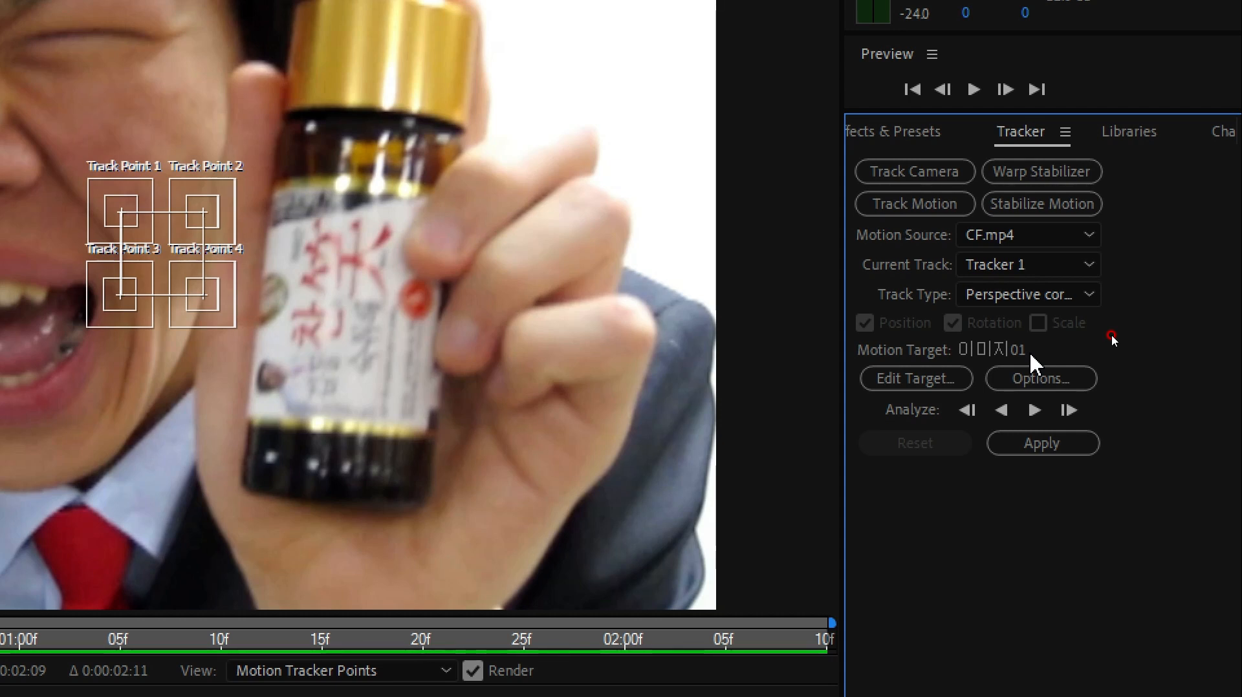
click(1094, 265)
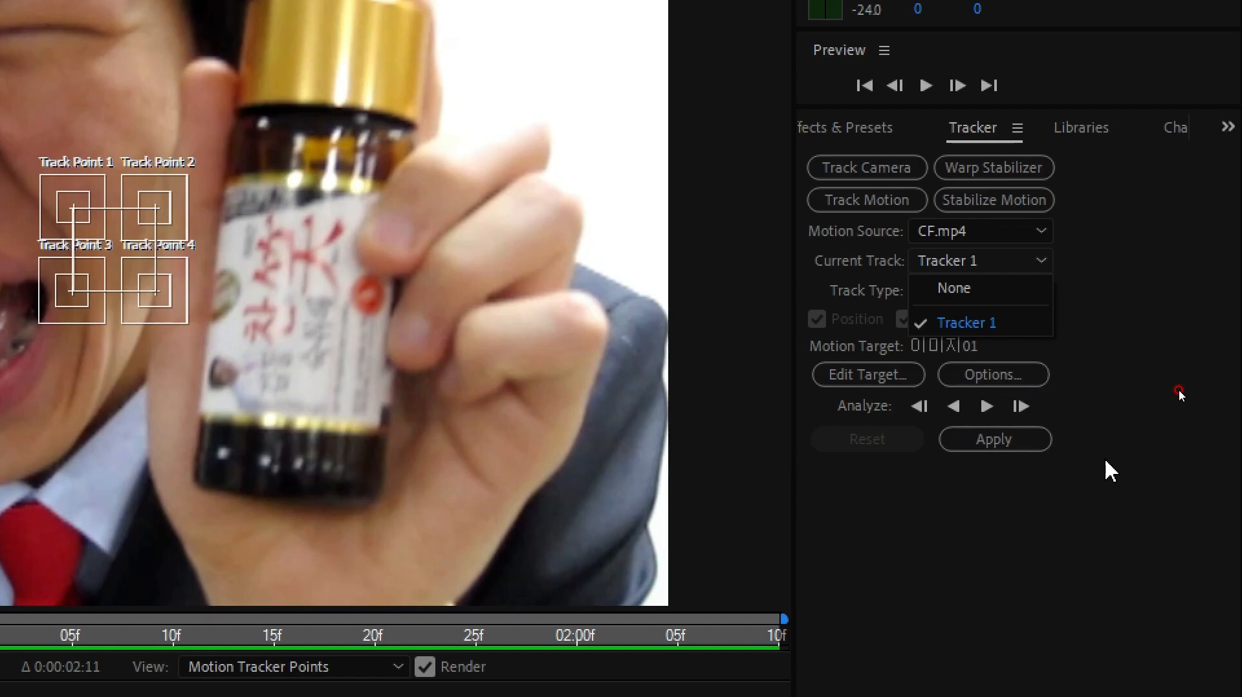
click(1145, 478)
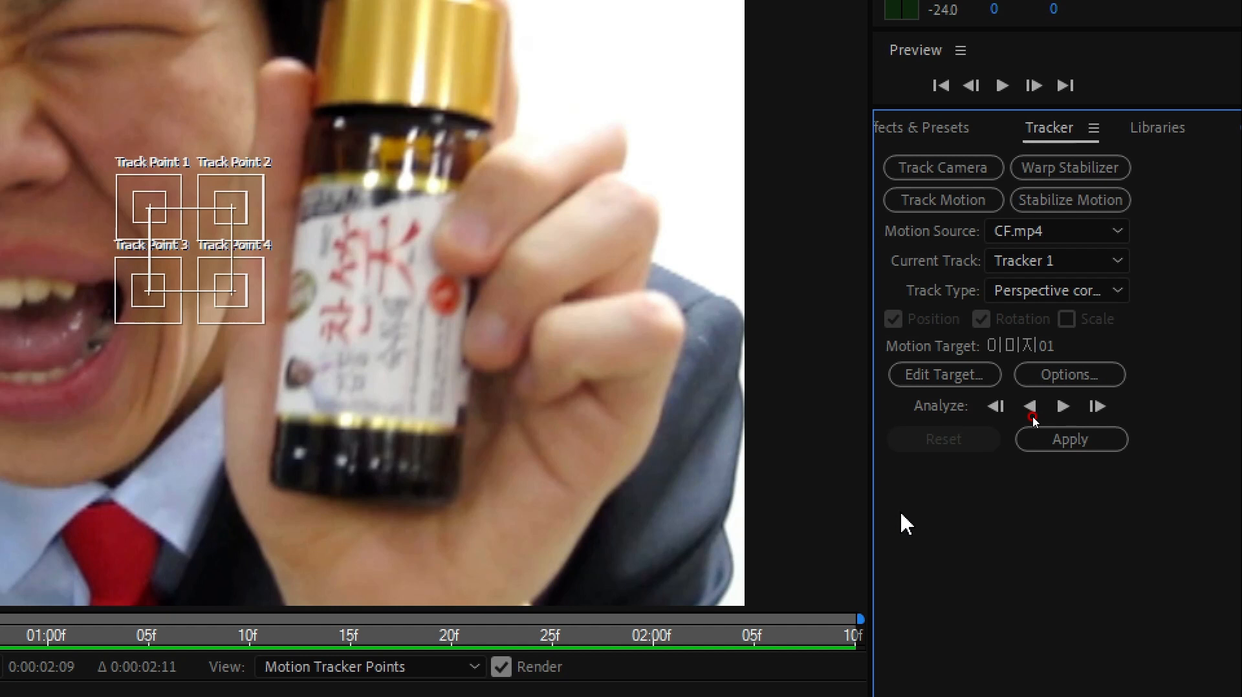
key(ctrl+z)
key(ctrl+z)
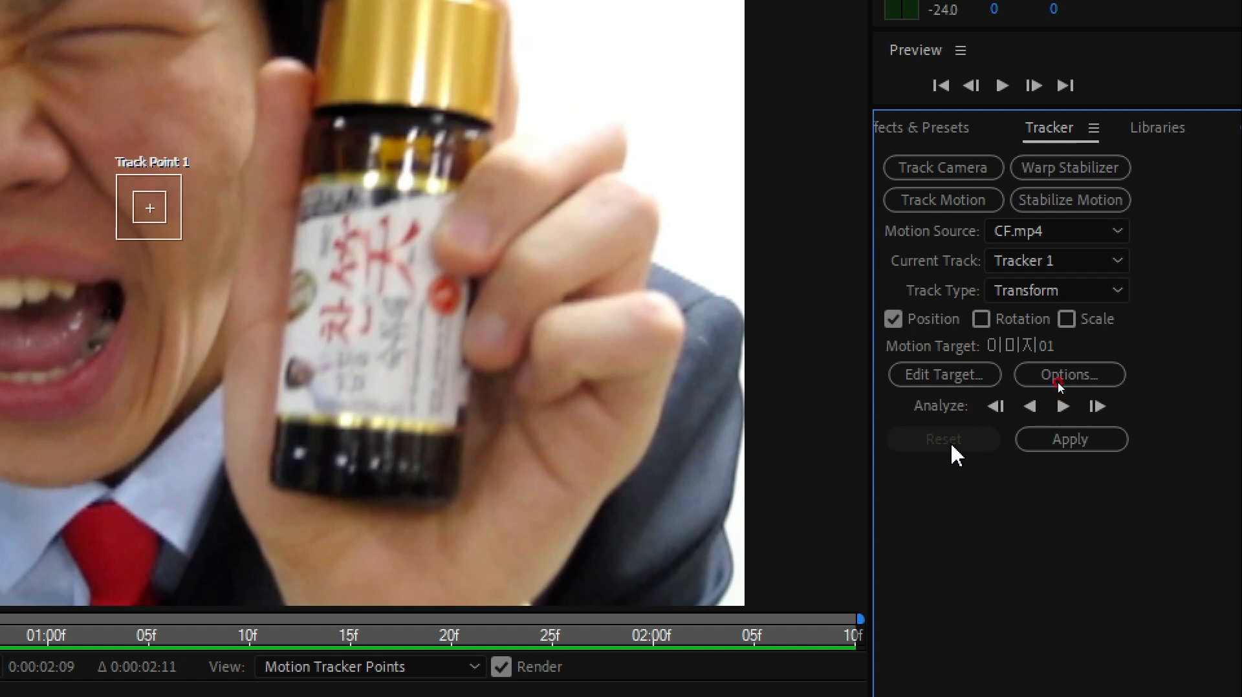
Step: Enable rotation tracking for Tracker 1 alongside position
click(983, 319)
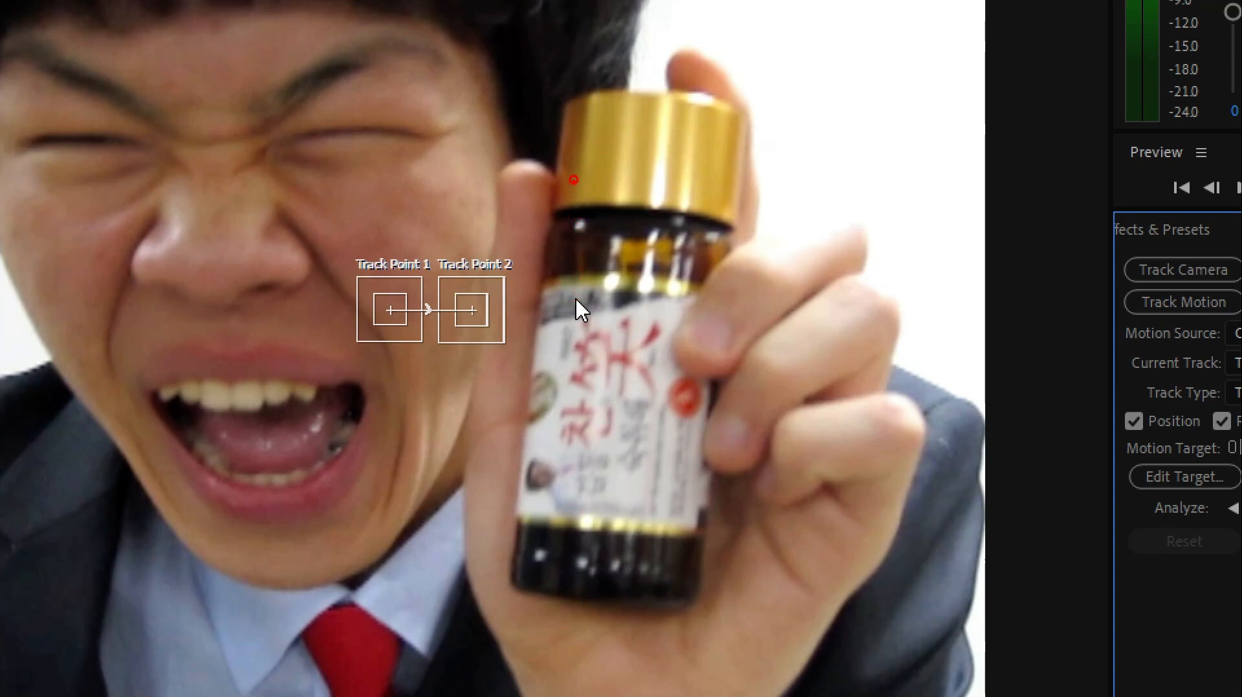
mouse_move(583, 138)
mouse_down()
mouse_move(521, 117)
mouse_move(587, 70)
mouse_move(612, 95)
mouse_move(584, 129)
mouse_up()
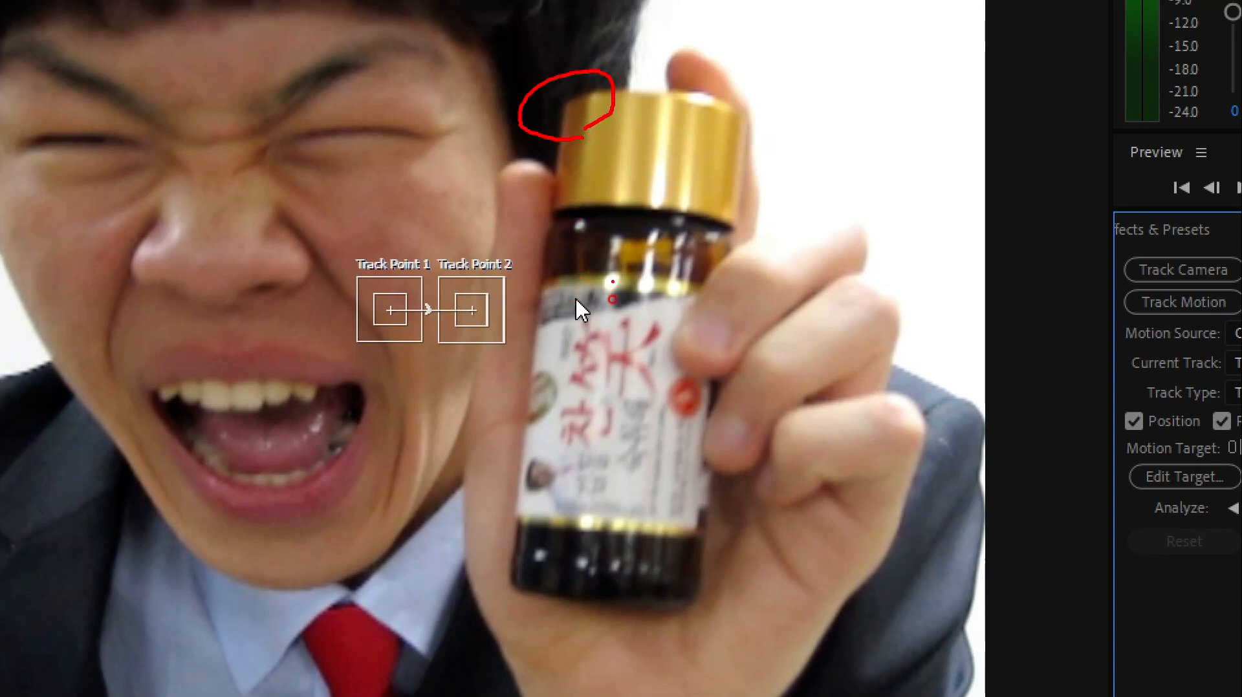
mouse_move(704, 642)
mouse_down()
mouse_move(655, 623)
mouse_move(669, 571)
mouse_move(747, 568)
mouse_move(757, 611)
mouse_move(720, 643)
mouse_move(688, 626)
mouse_up()
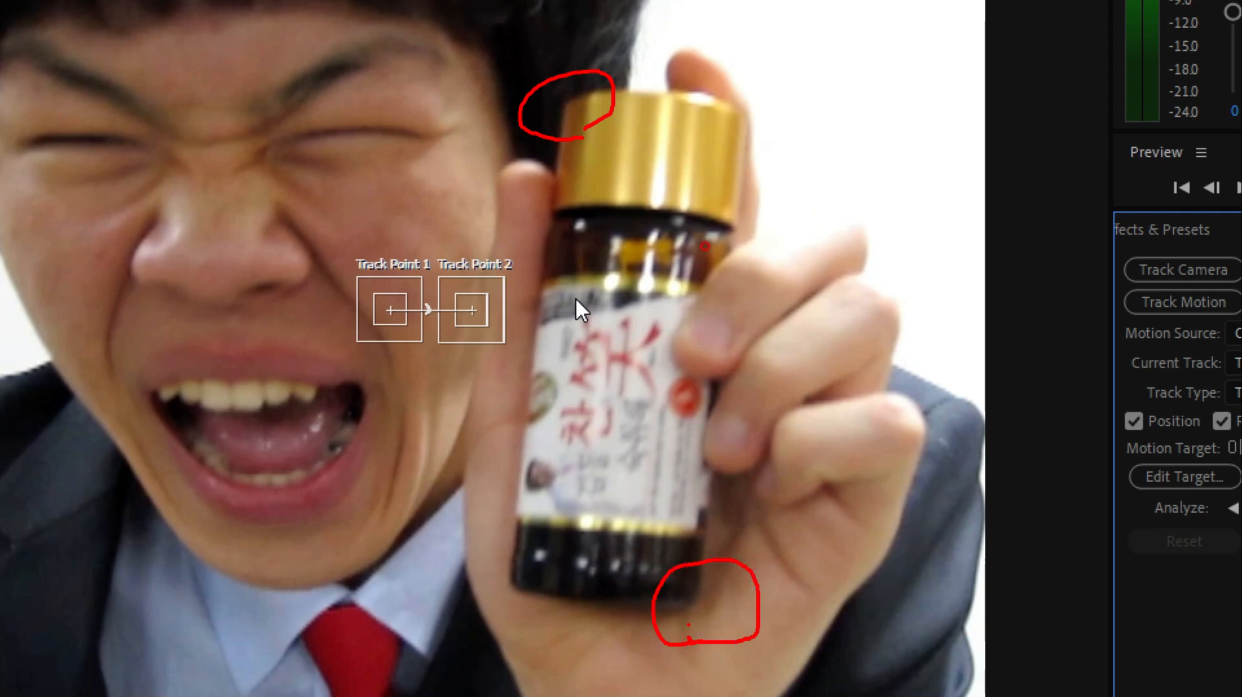
key(Escape)
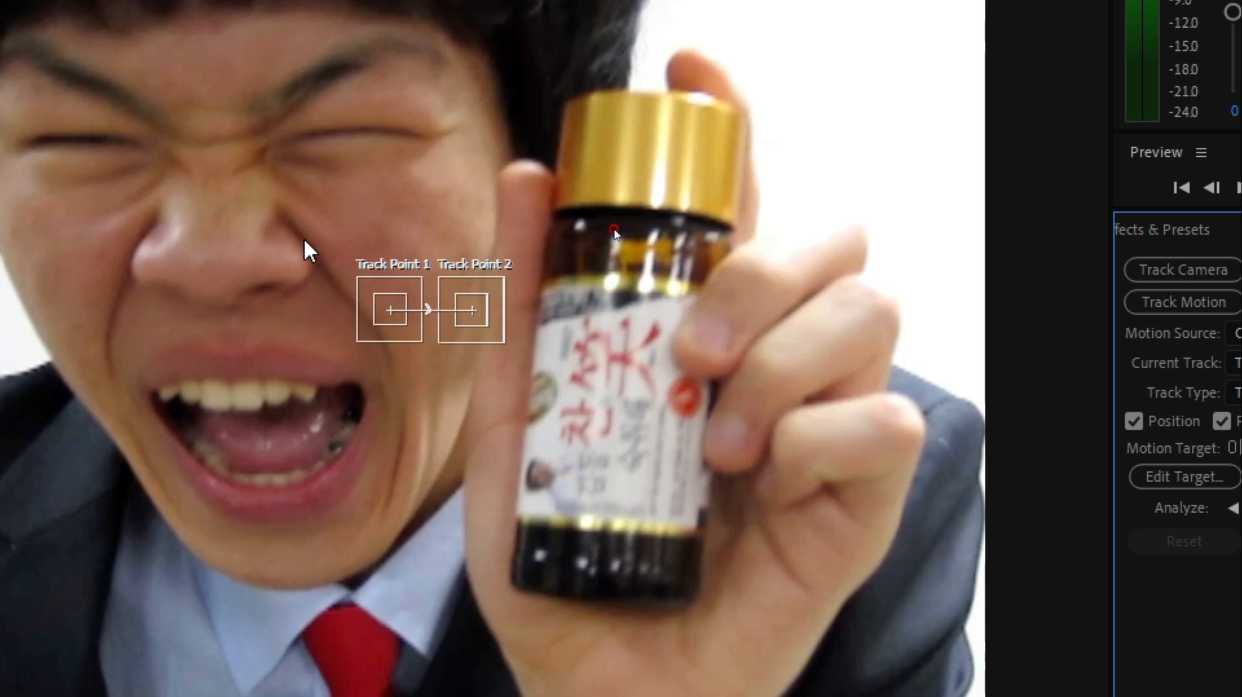
Step: Move Track Point 1 onto the upper-left corner of the bottle cap and Track Point 2 to the bottle's lower-right corner
drag(304, 242, 434, 379)
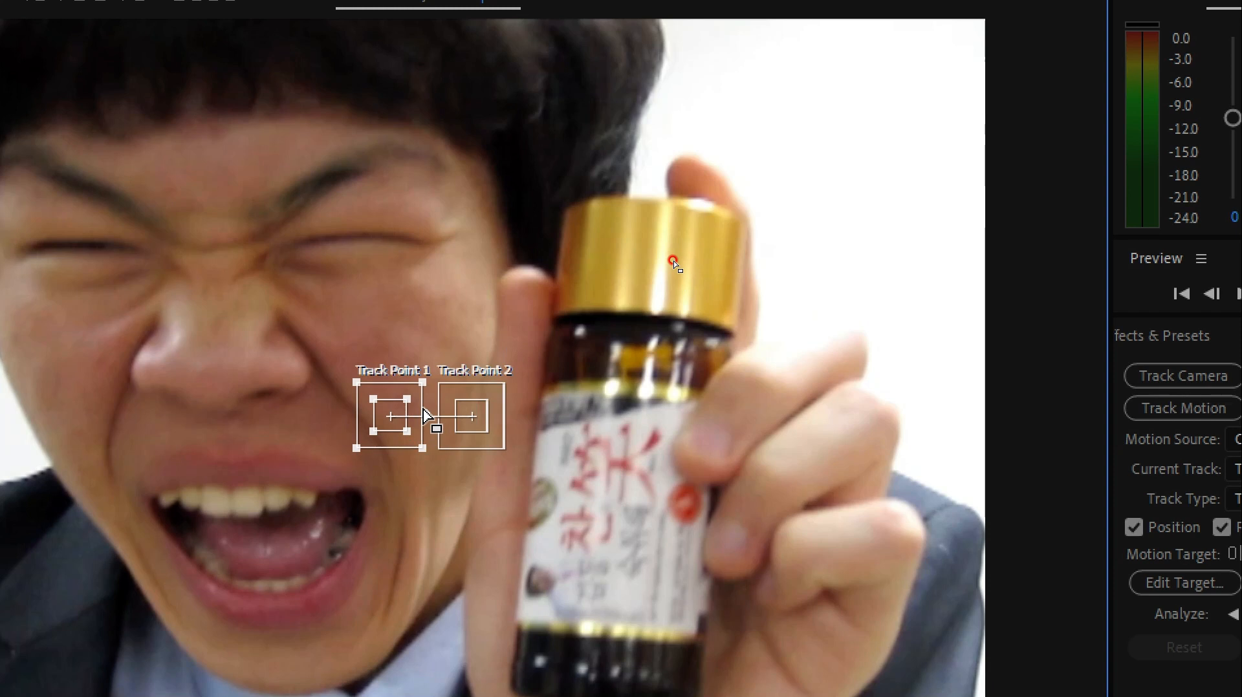
drag(306, 344, 430, 507)
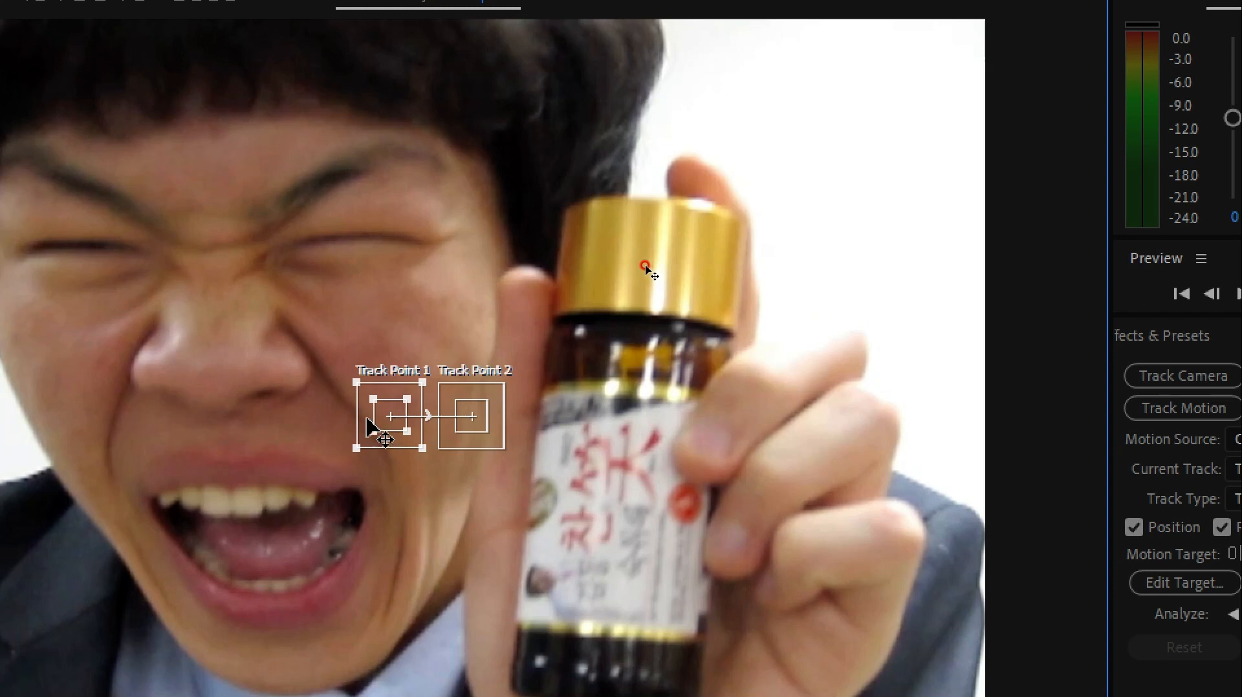
drag(372, 427, 548, 211)
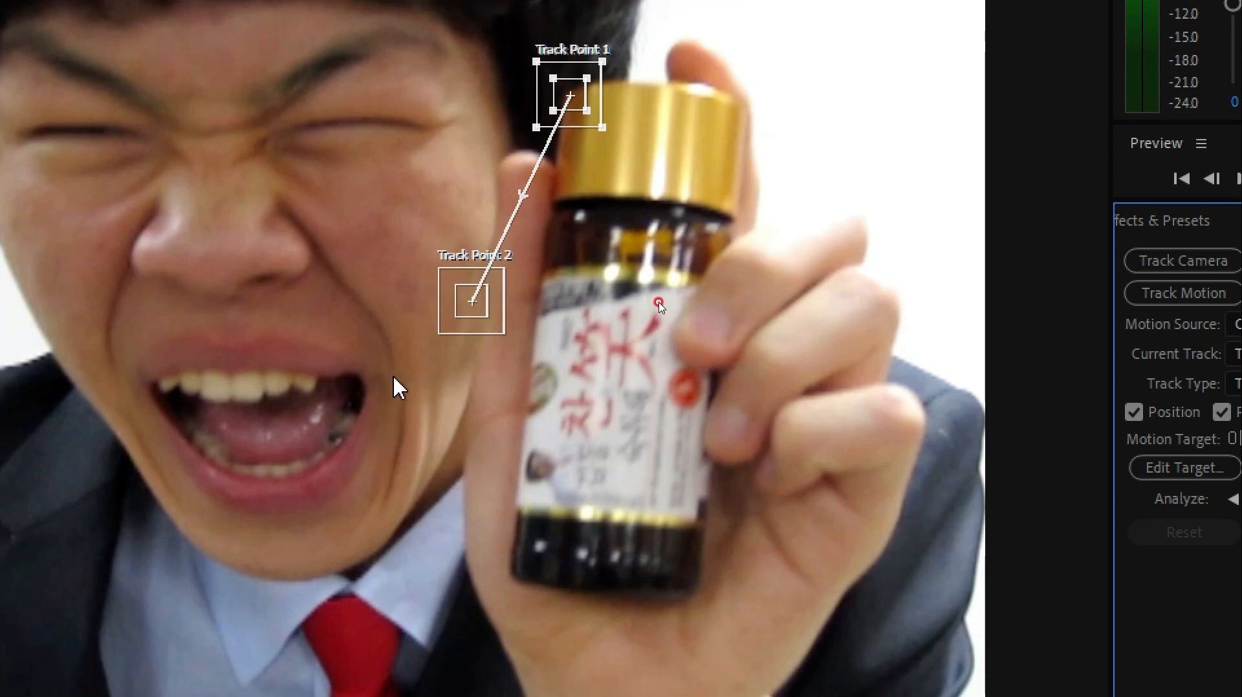
drag(392, 375, 537, 244)
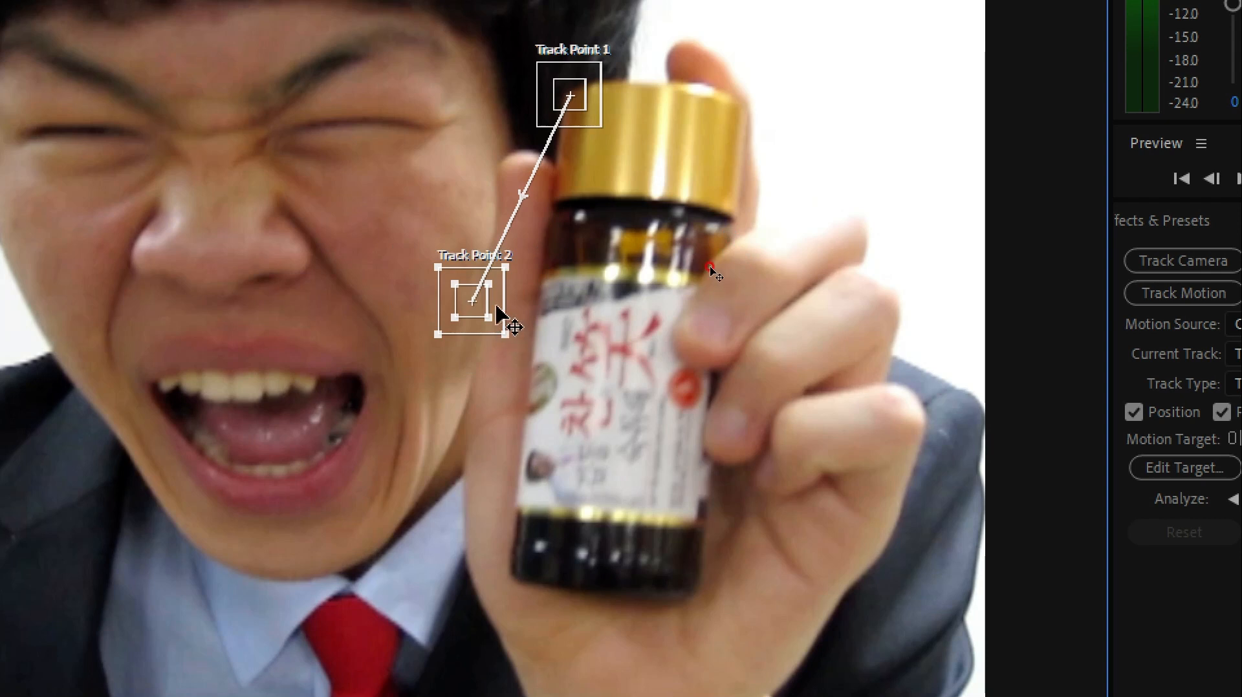
drag(499, 314, 718, 601)
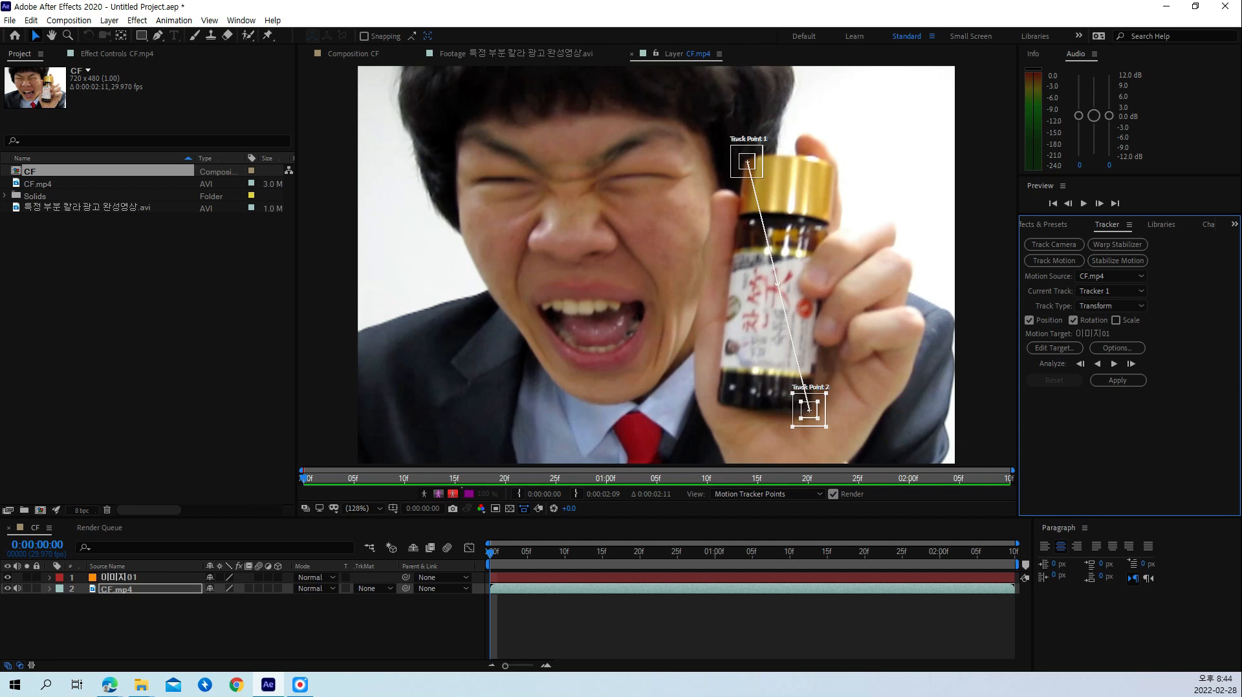
Step: Confirm the 이미지01 layer as the target that receives the tracked motion
click(1064, 352)
click(1066, 352)
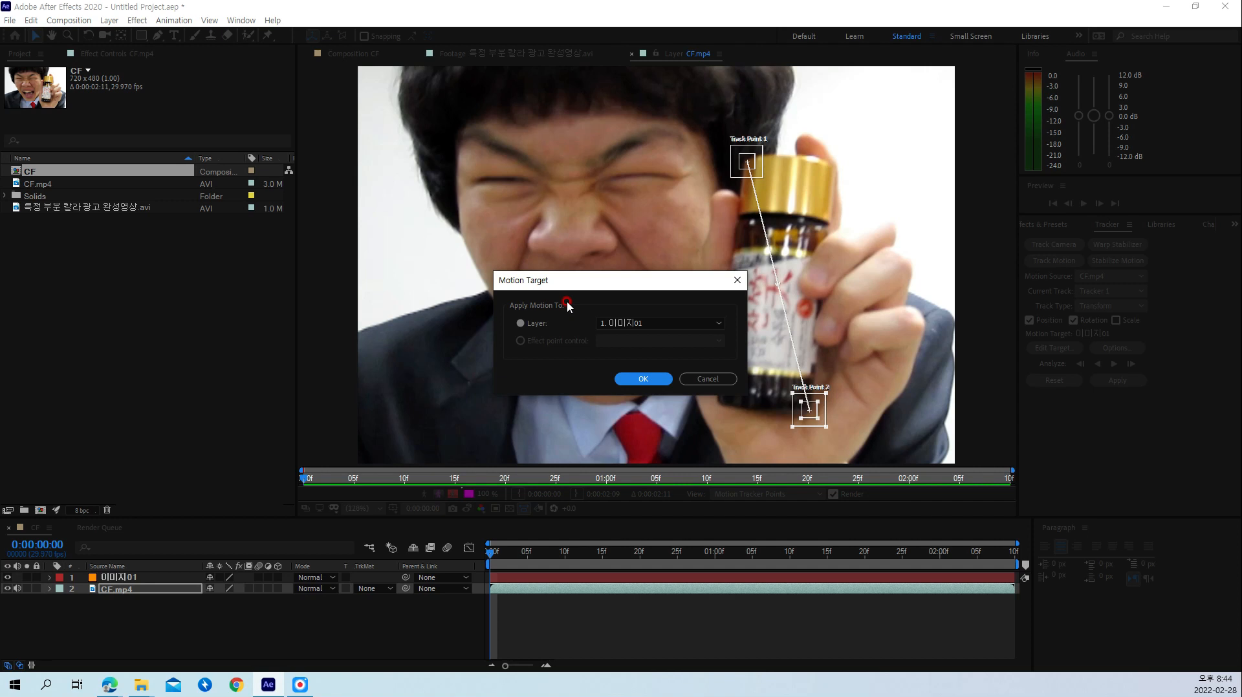
click(629, 380)
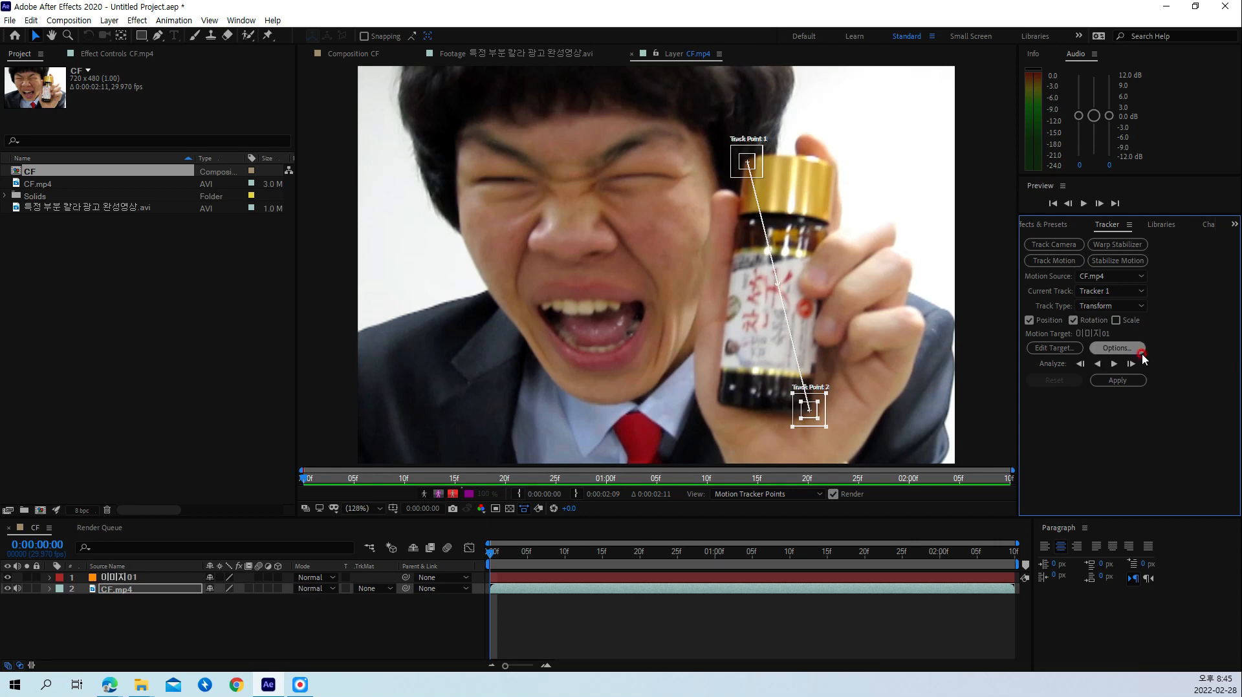
Step: Try analyzing the track forward twice, undoing the first analysis and nudging Track Point 1 on the cap corner in between
click(1114, 364)
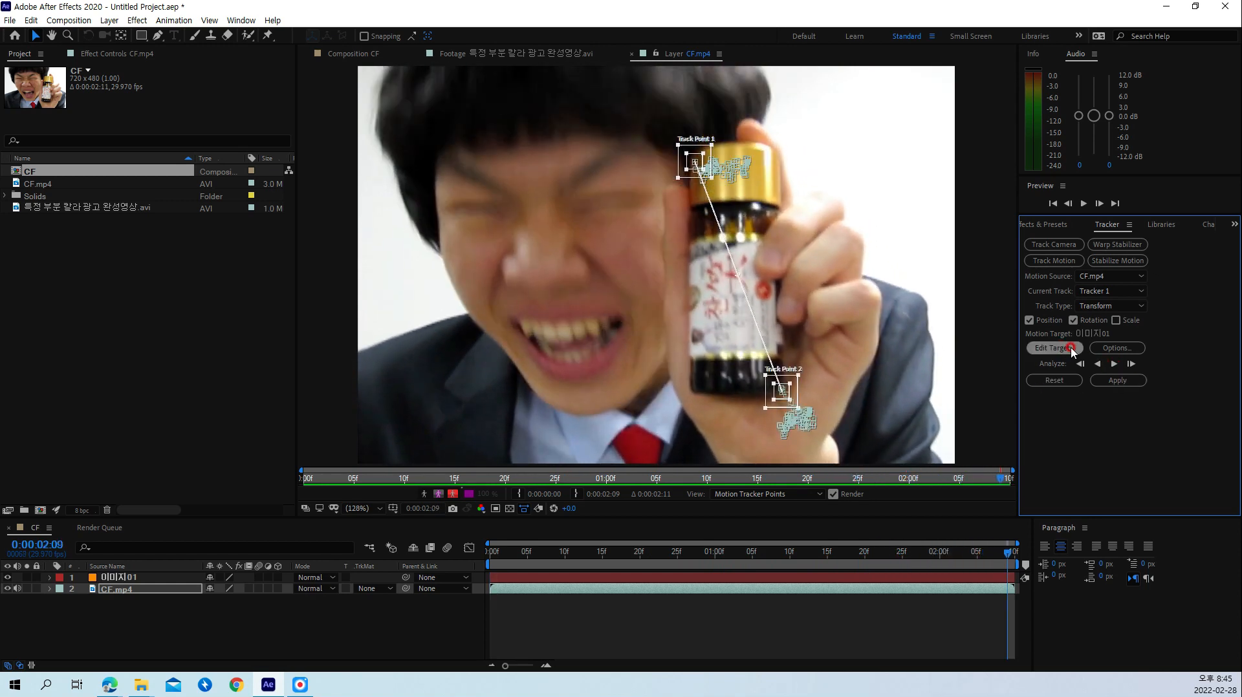
key(ctrl+z)
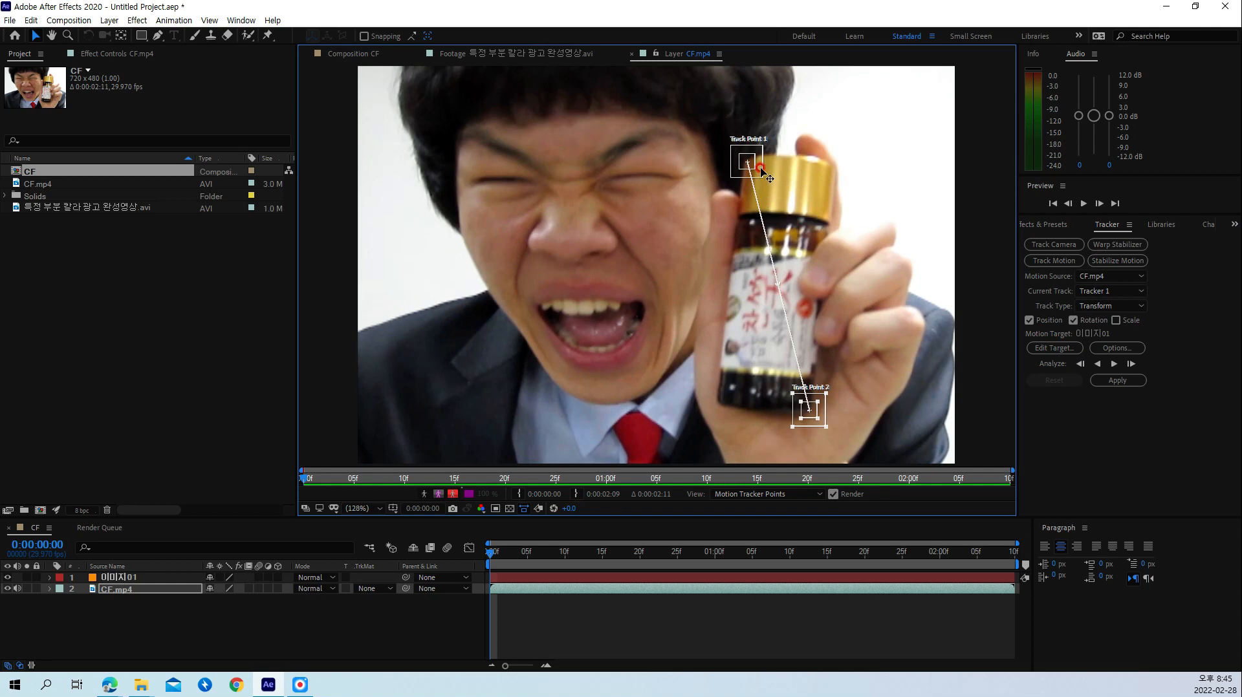
drag(759, 169, 764, 169)
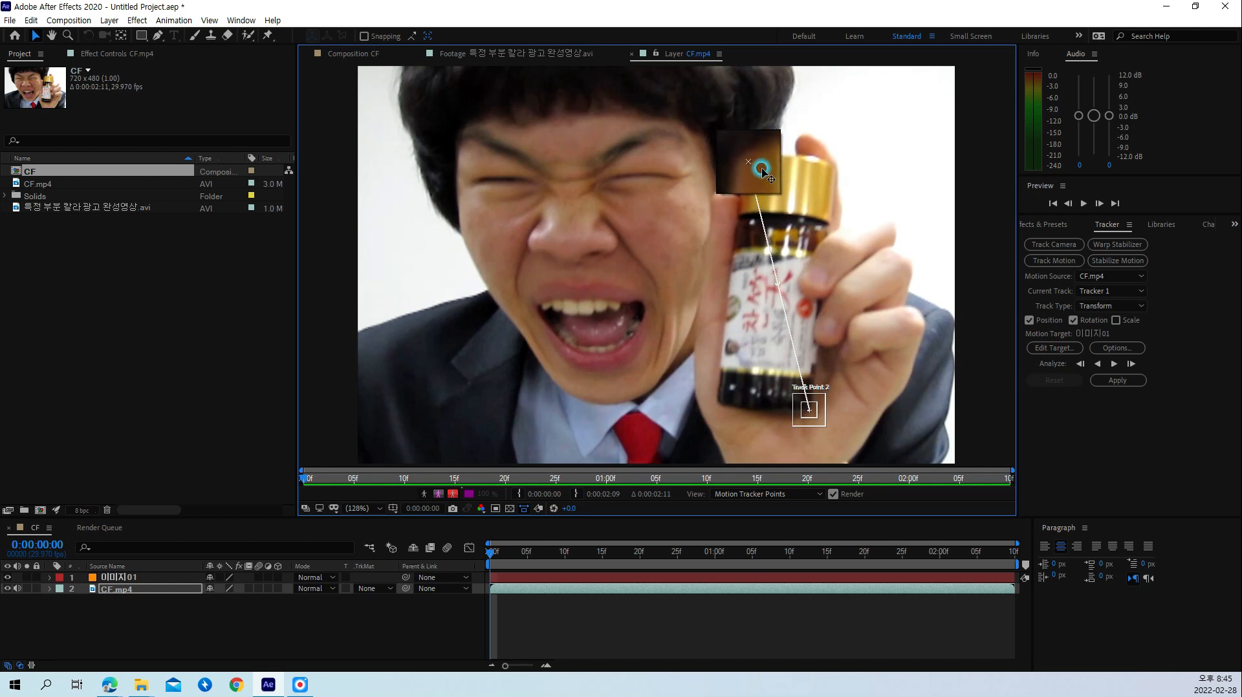
click(1113, 365)
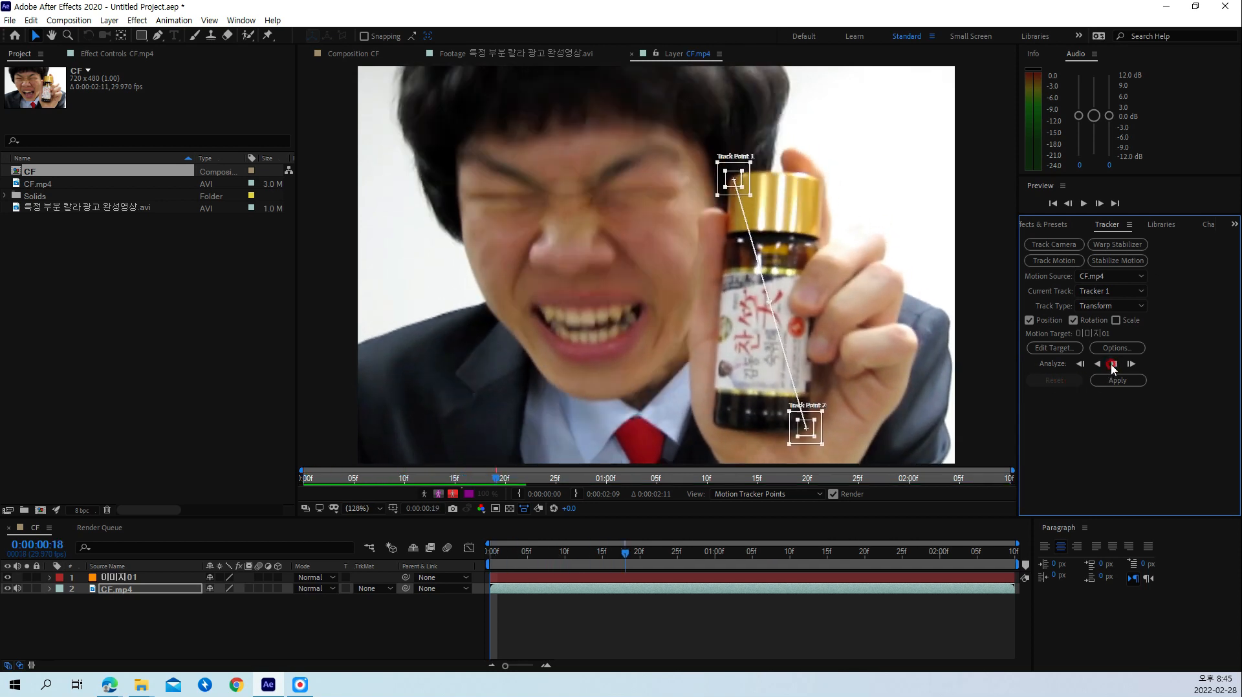
click(1112, 365)
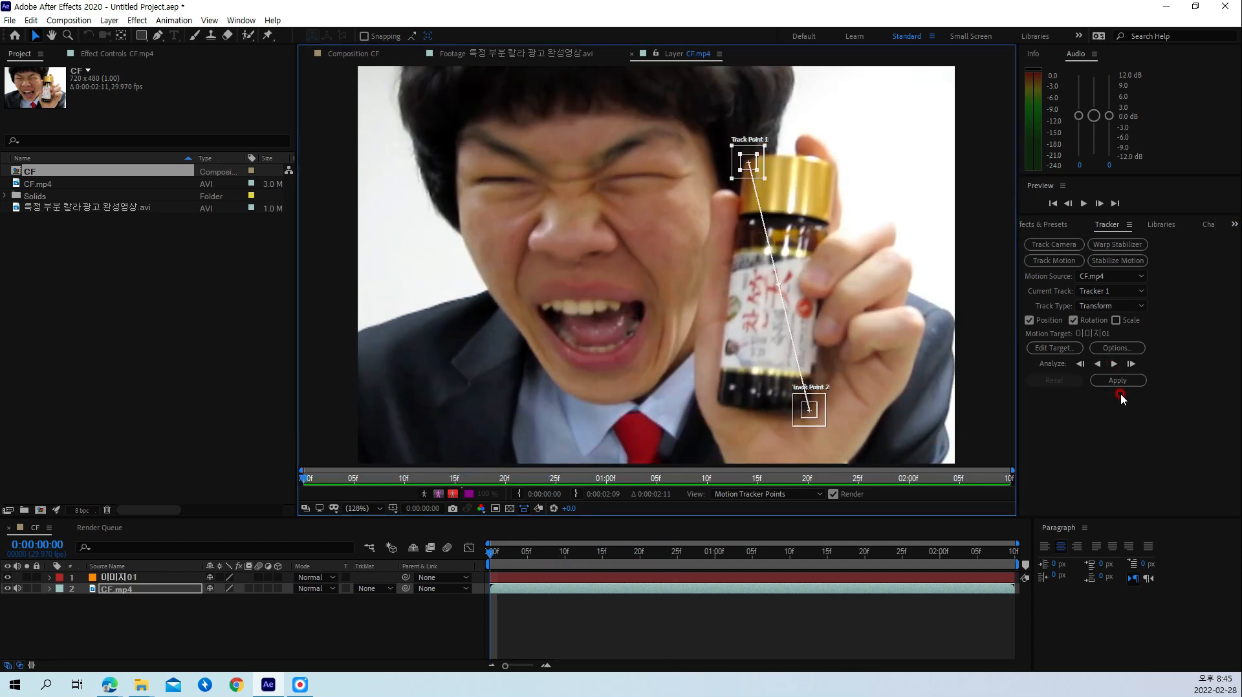
Step: Check the tracker options with the Luminance channel, shift Track Point 1 slightly and try another forward analysis
click(1118, 348)
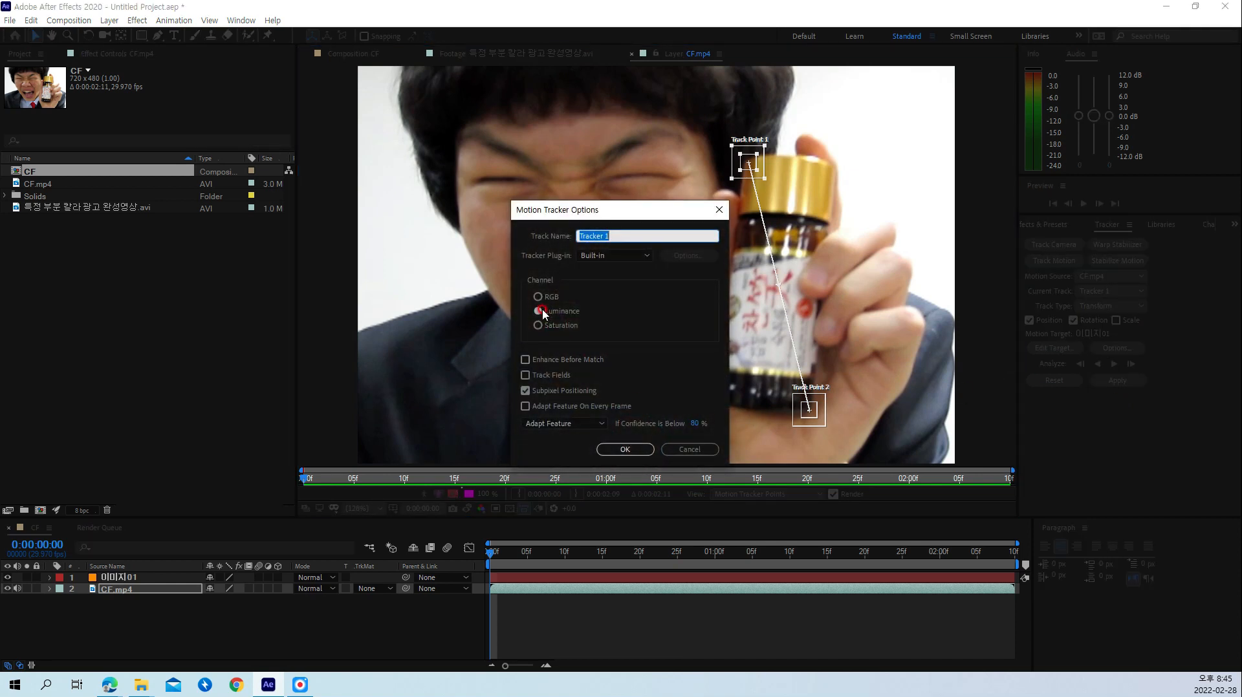
click(649, 448)
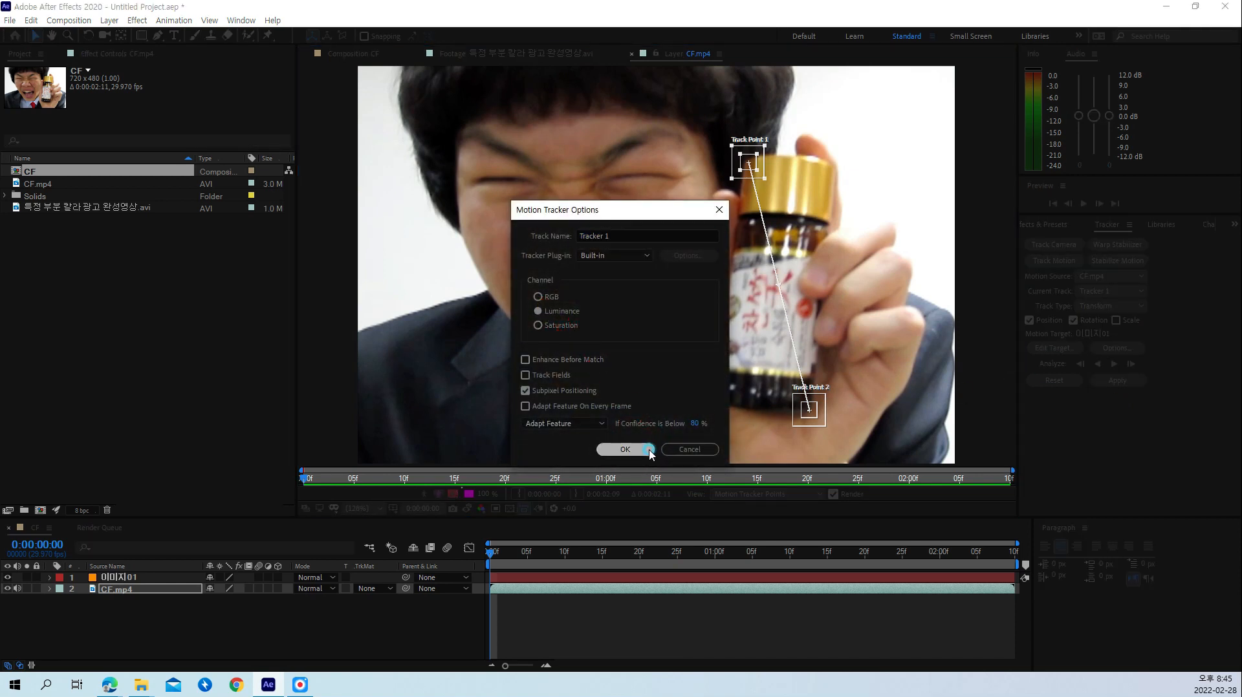
drag(762, 167, 760, 171)
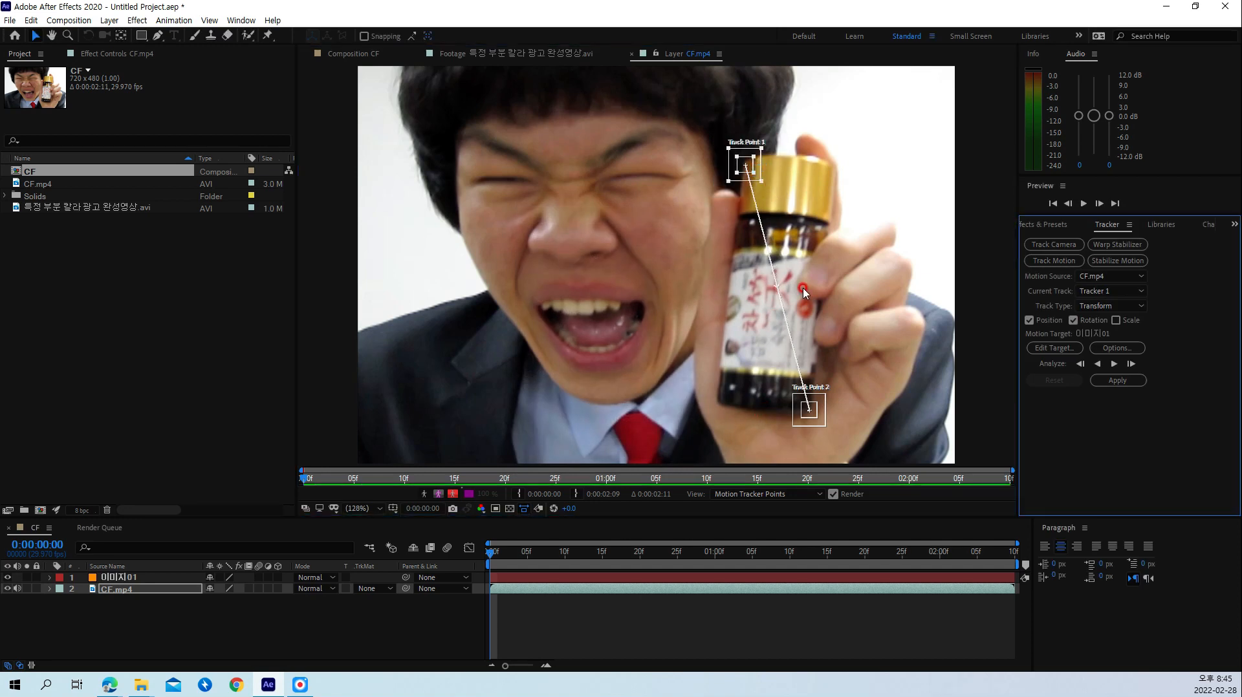
click(1113, 364)
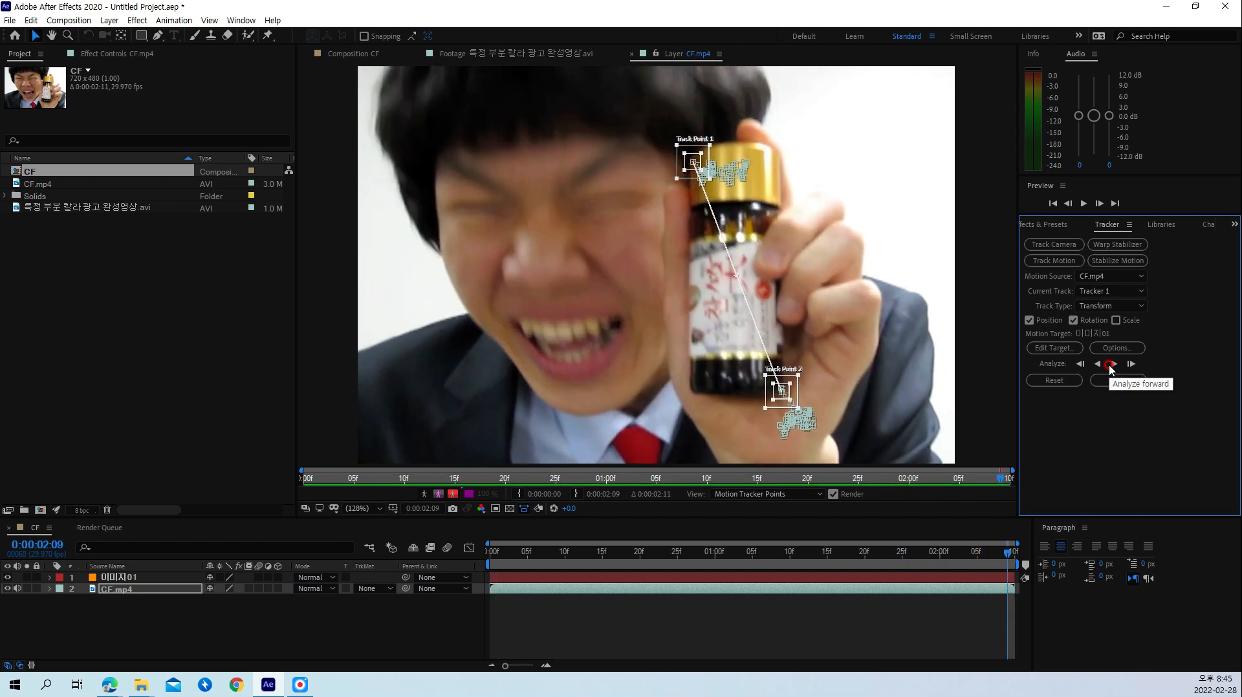
key(Home)
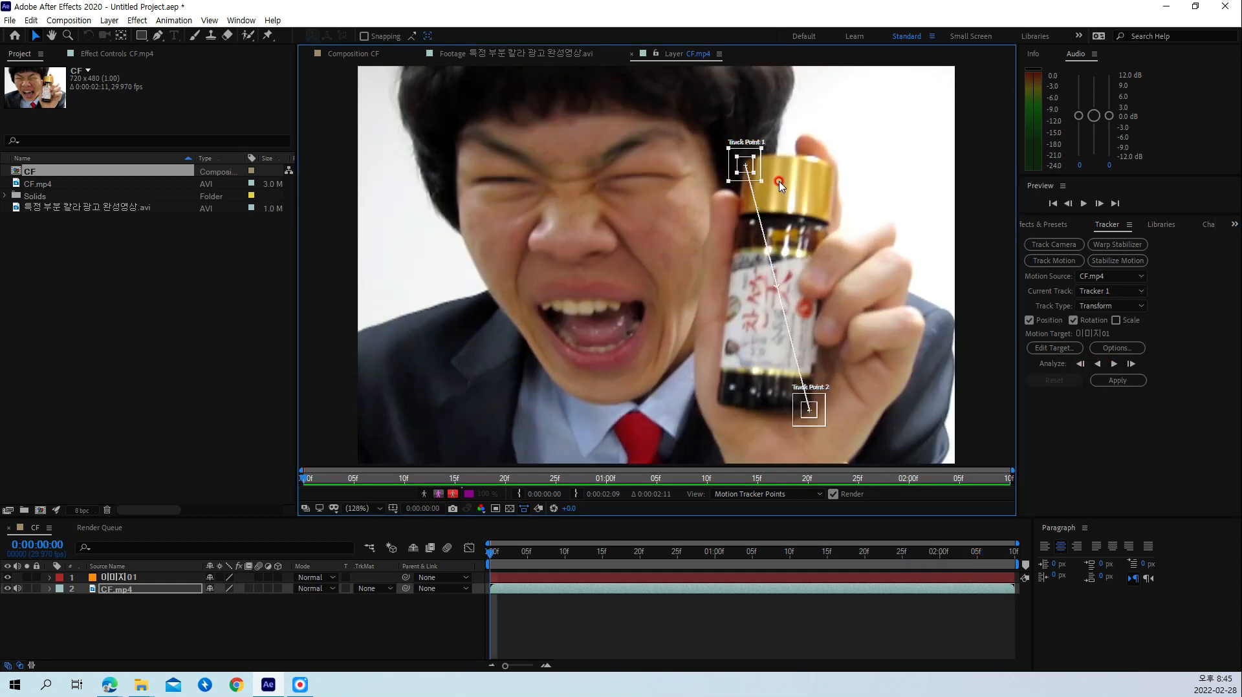
Step: Try three forward analyses with Track Point 1 nudged slightly around the upper-left corner of the bottle cap, undoing each analysis
mouse_move(755, 165)
mouse_down()
mouse_move(769, 162)
mouse_move(758, 167)
mouse_up()
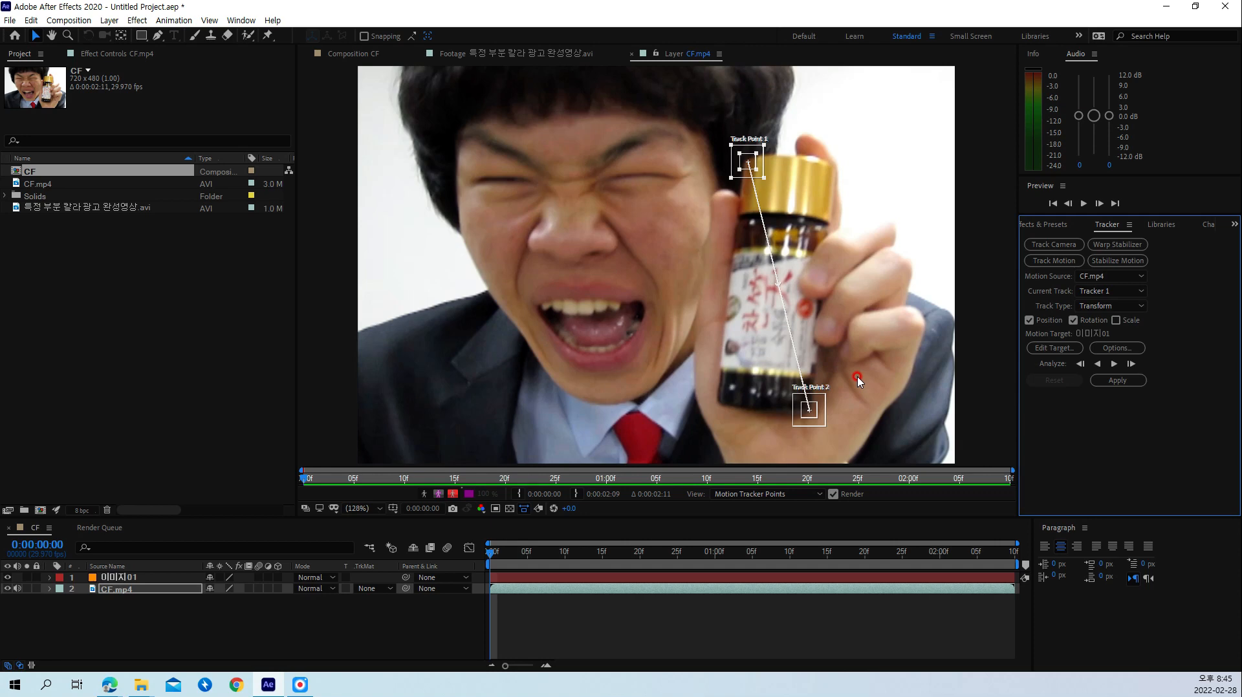
click(1114, 364)
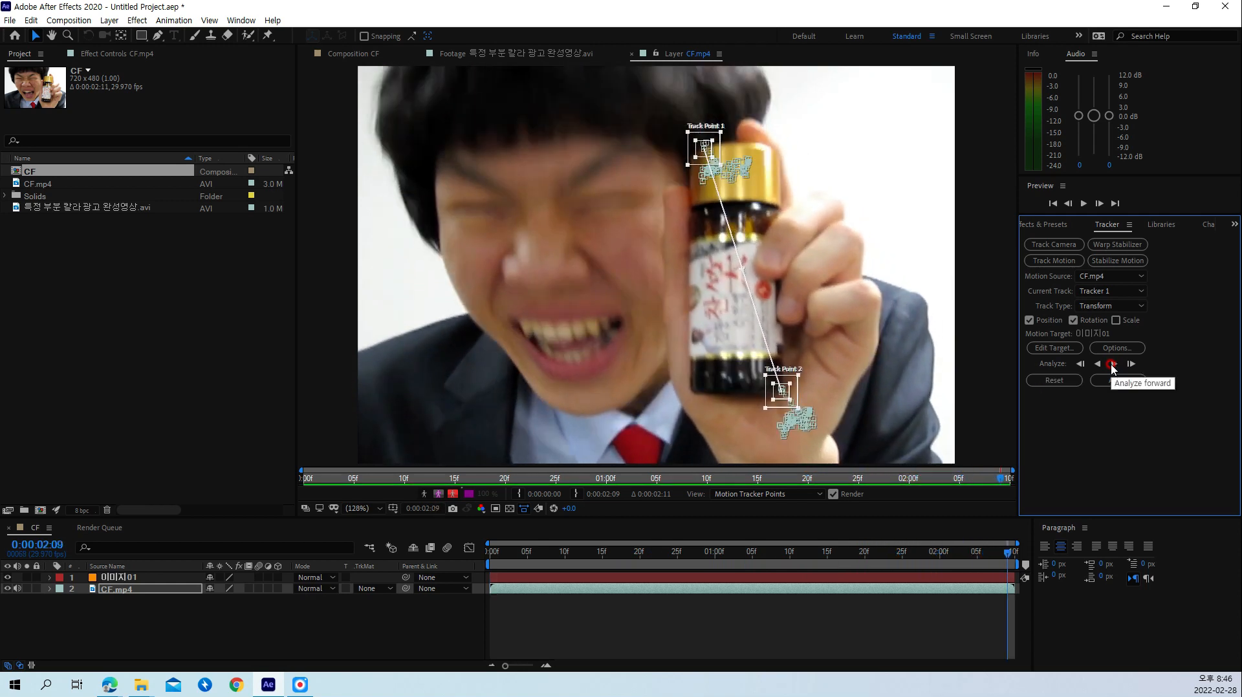
key(ctrl+z)
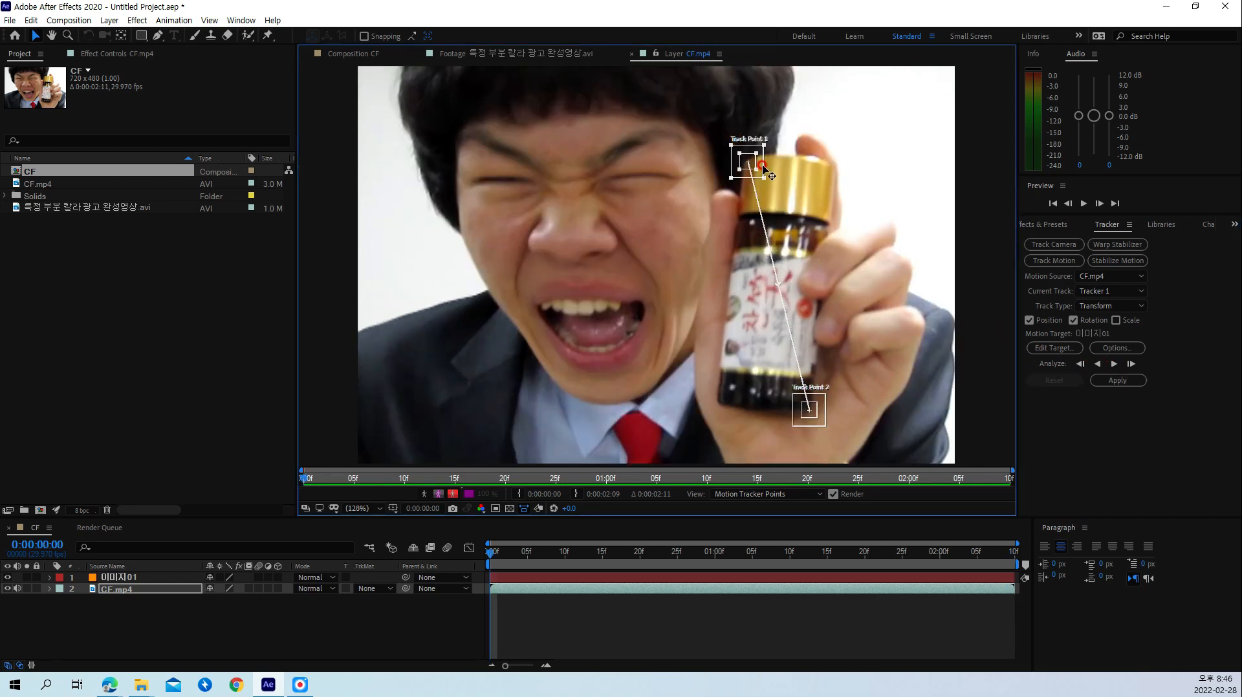
drag(763, 166, 764, 167)
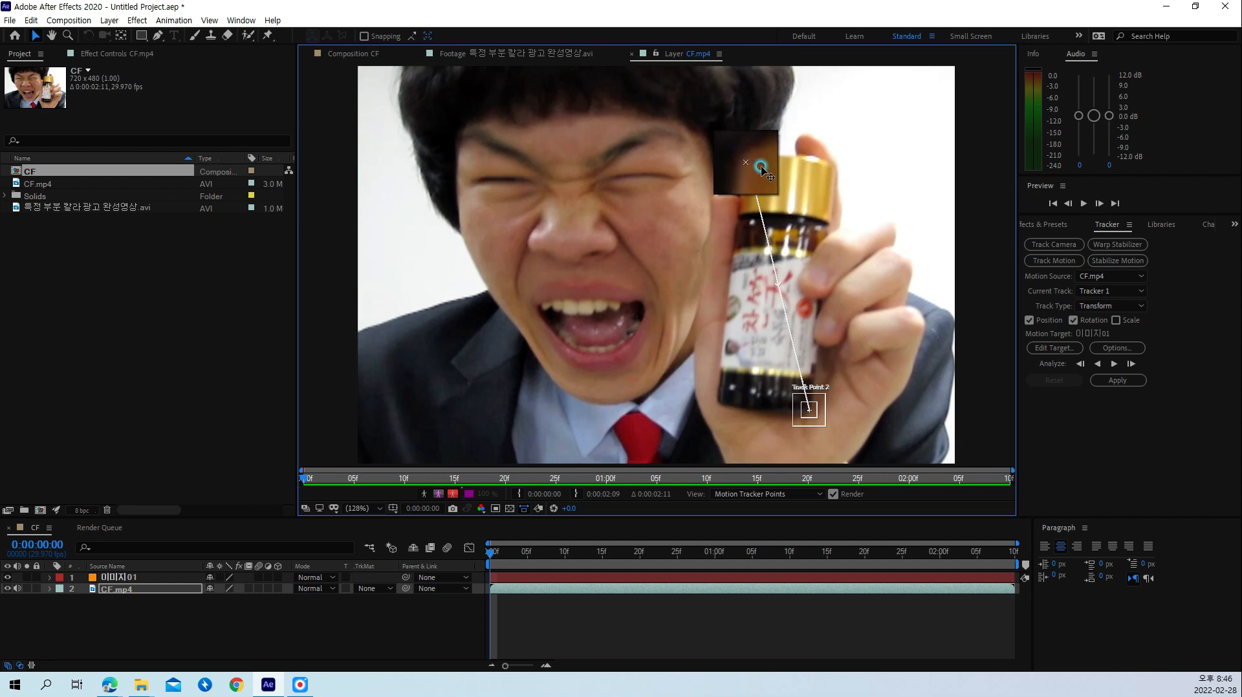
click(1114, 364)
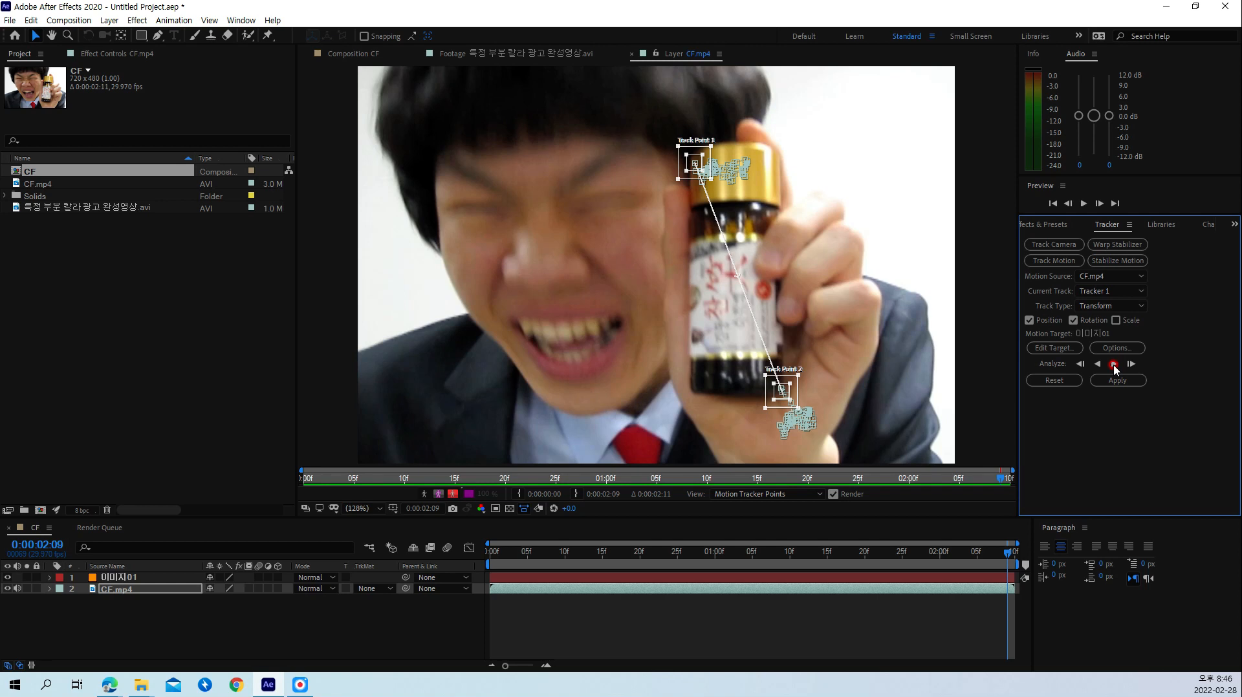
key(ctrl+z)
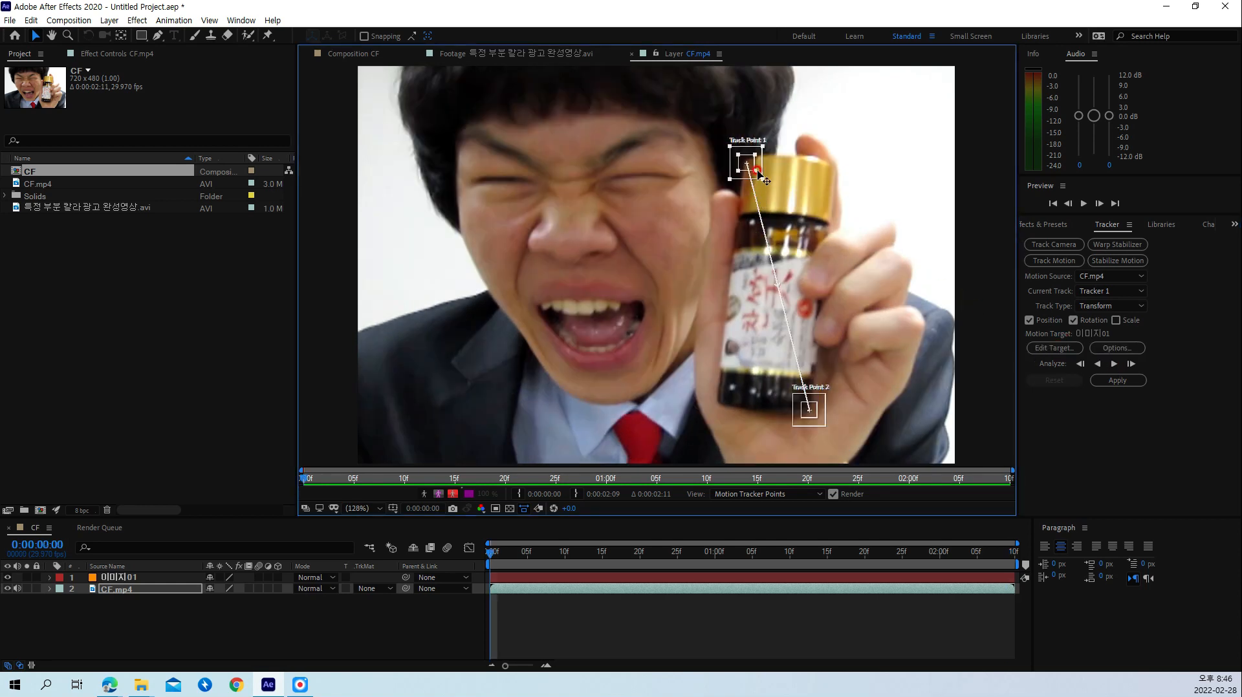
drag(759, 172, 761, 171)
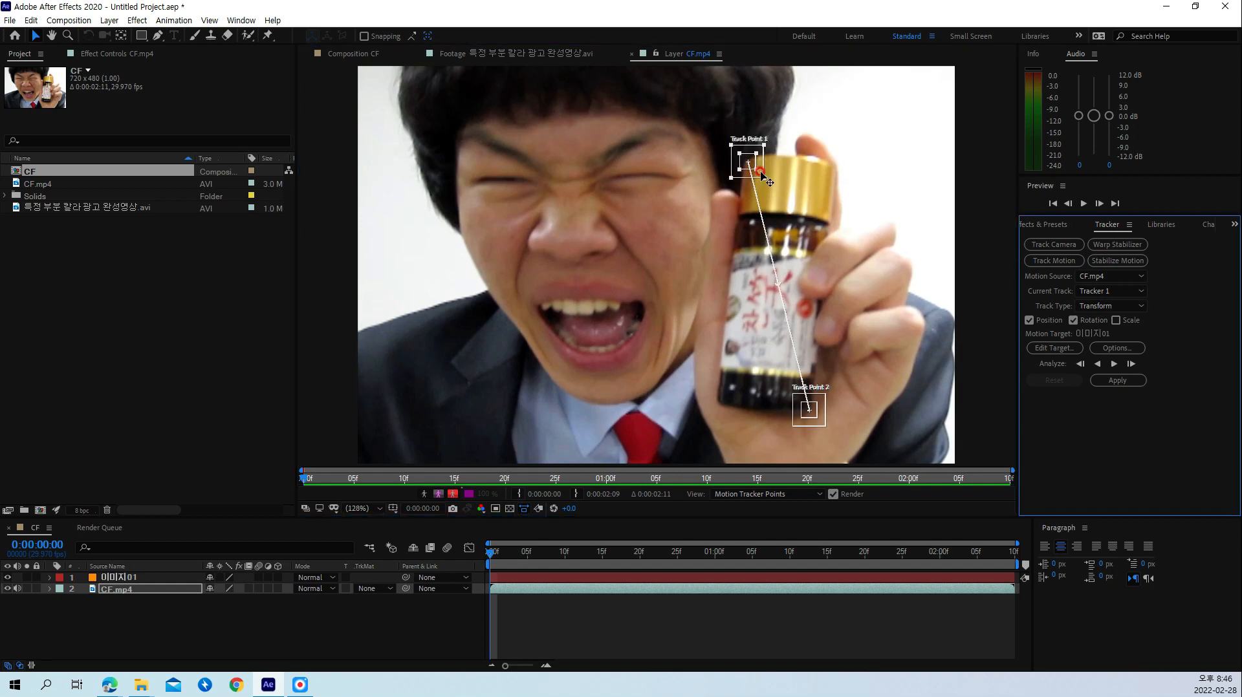
click(1114, 364)
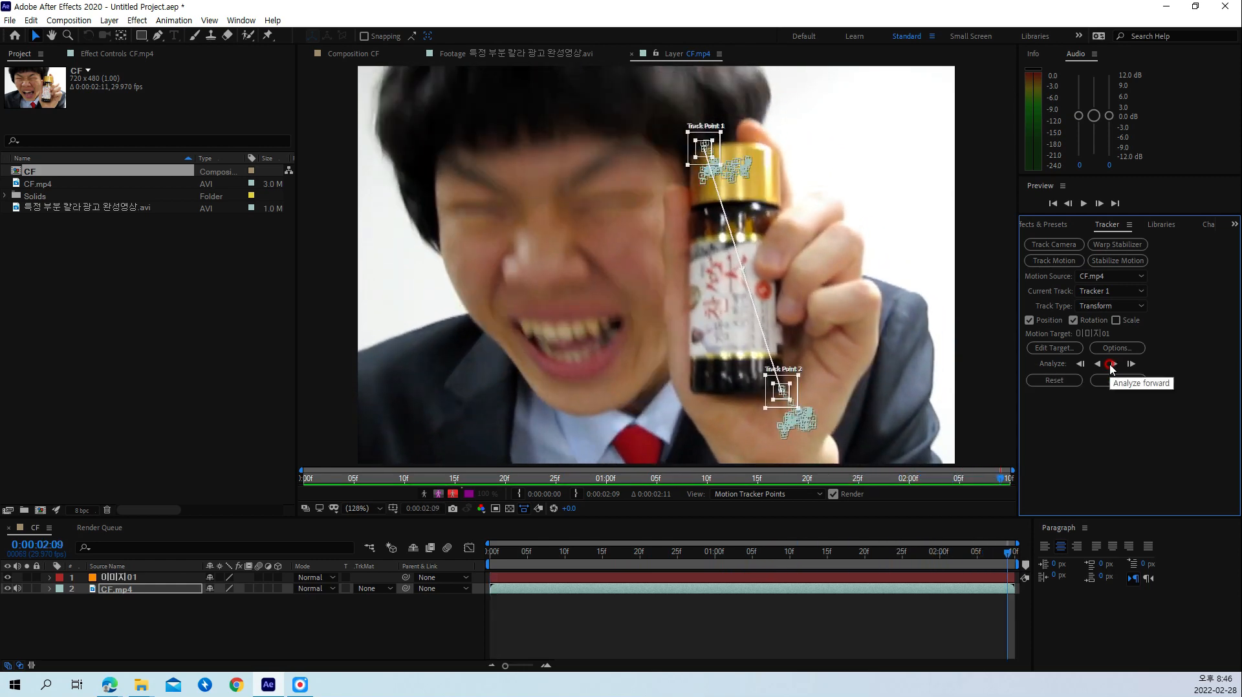
key(ctrl+z)
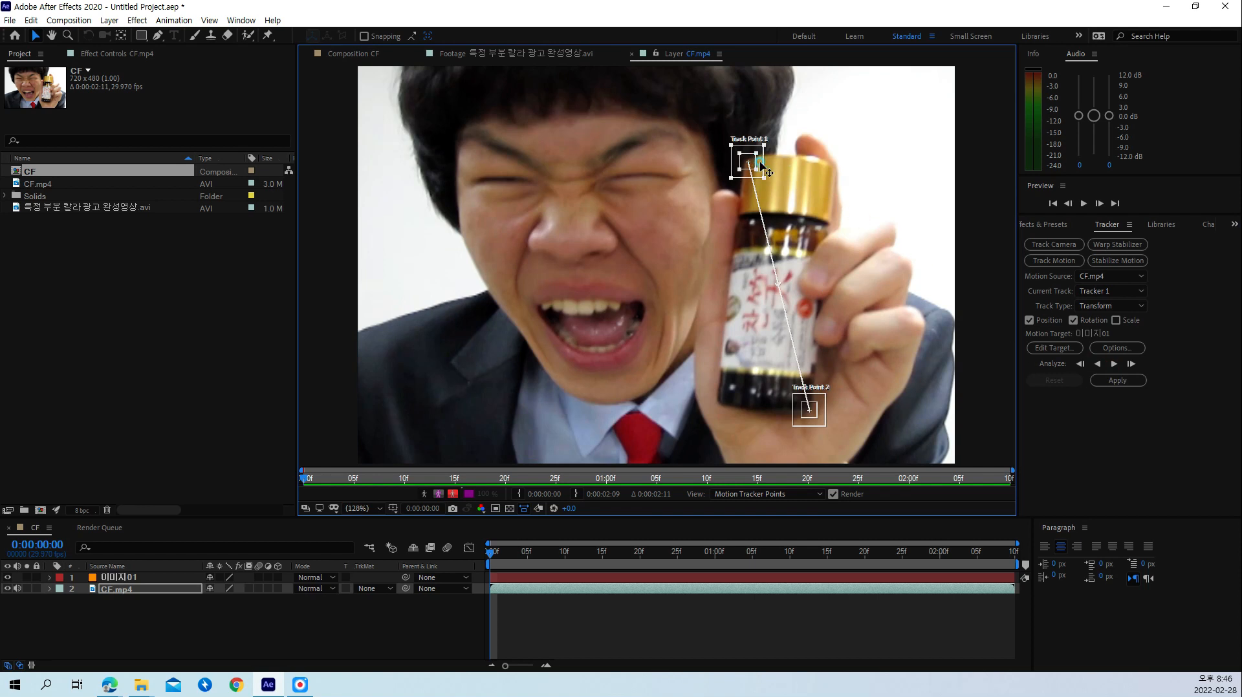
Step: Analyze the track forward from the cap corner and apply the motion to 이미지01 in the X and Y dimensions
drag(760, 163, 760, 163)
click(1114, 364)
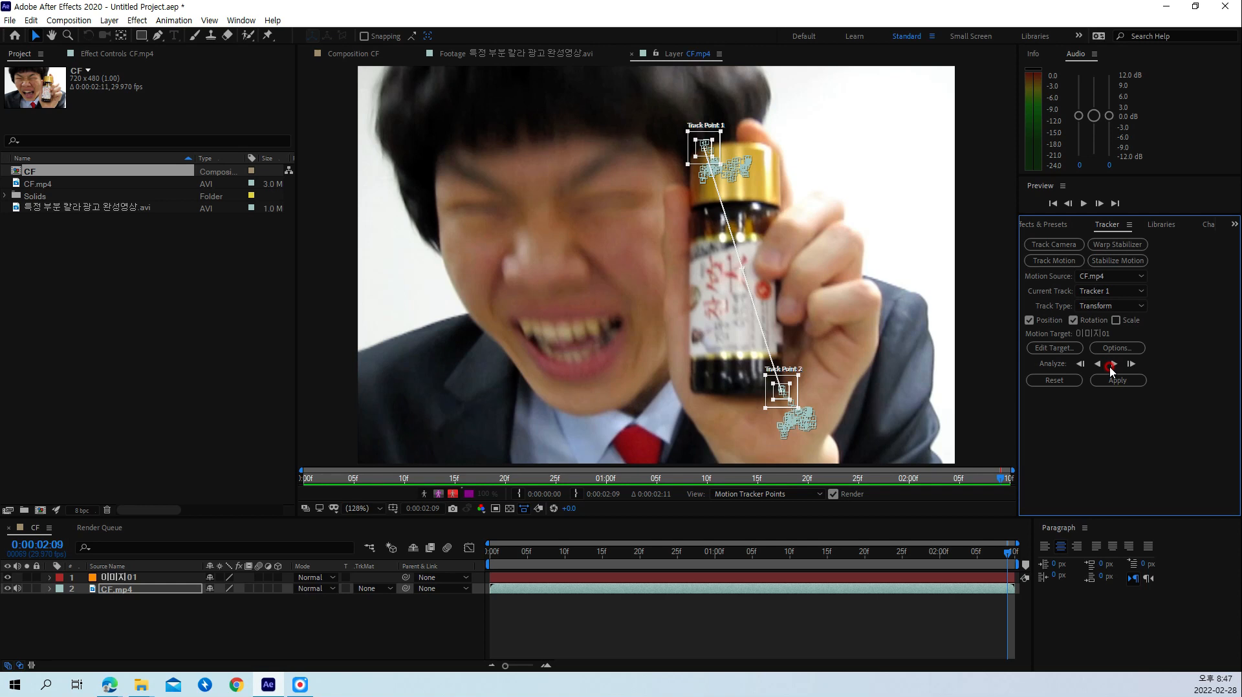
click(1127, 386)
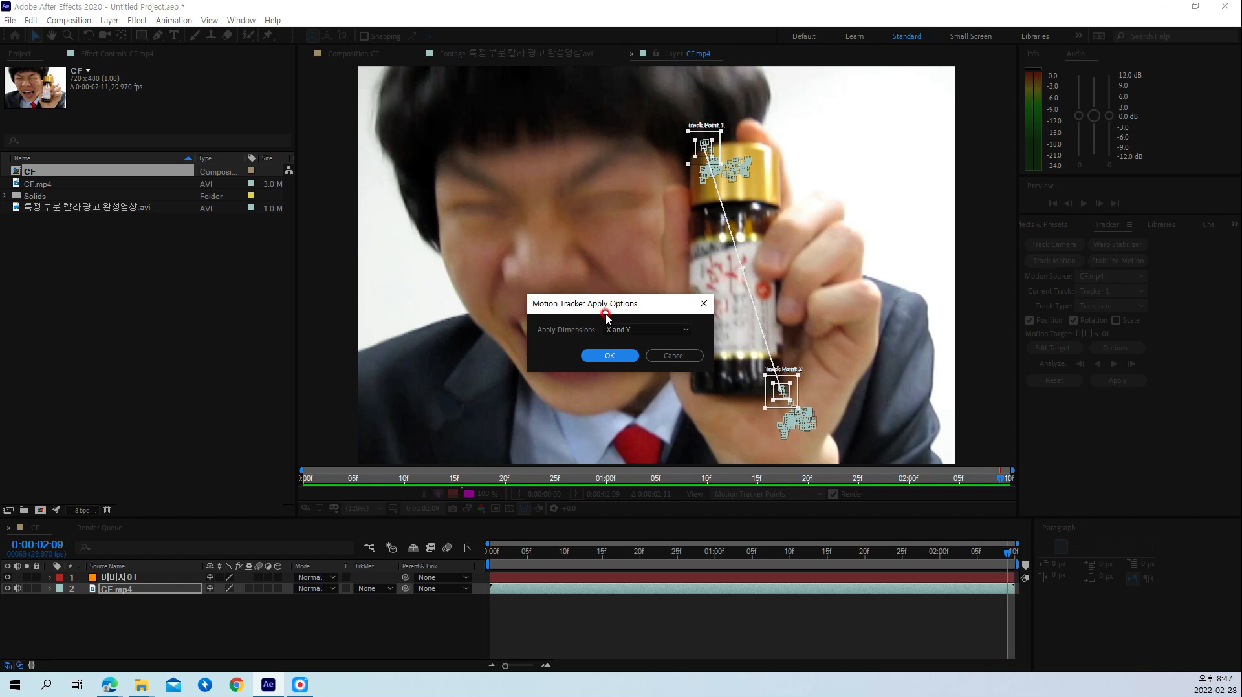
click(595, 357)
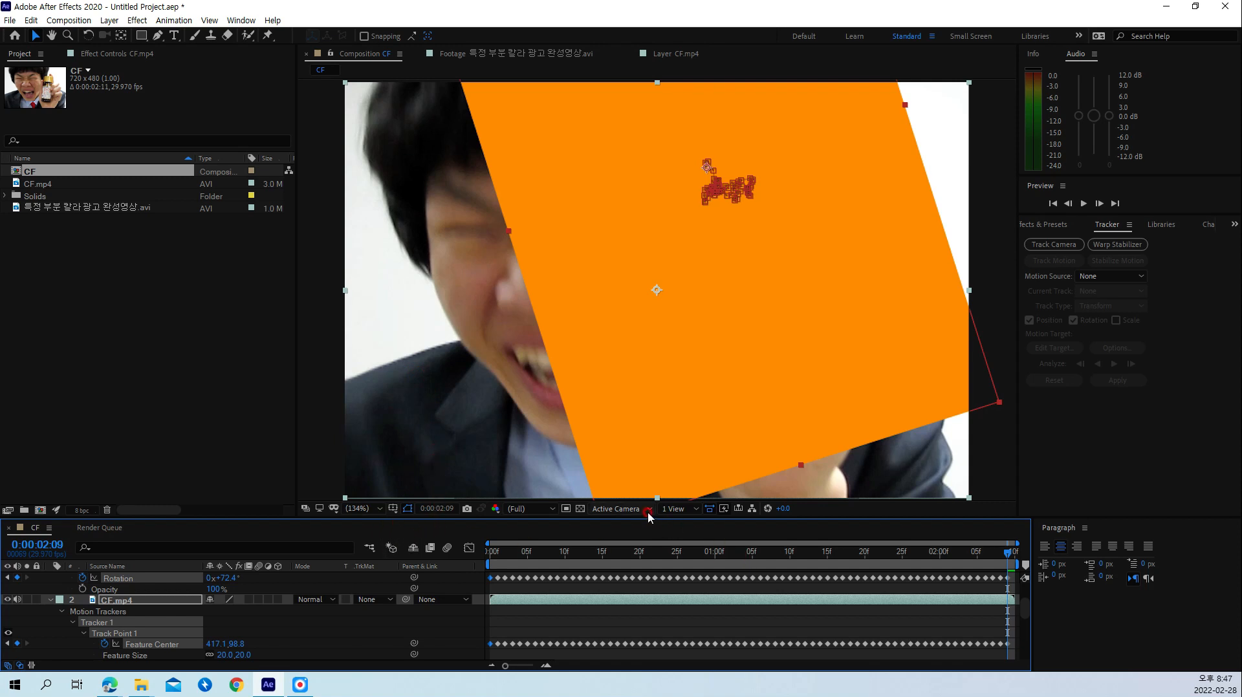
Step: Preview the tracked solid and examine the position, rotation and track point keyframes in an enlarged timeline
key(space)
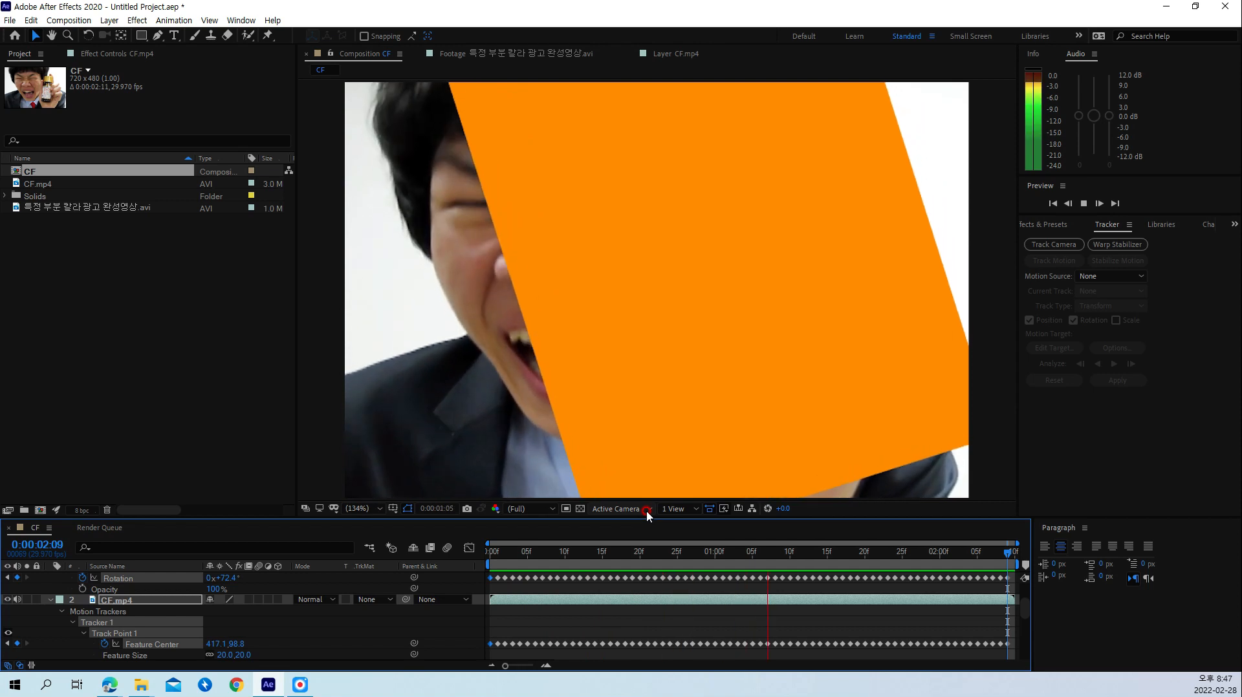
key(space)
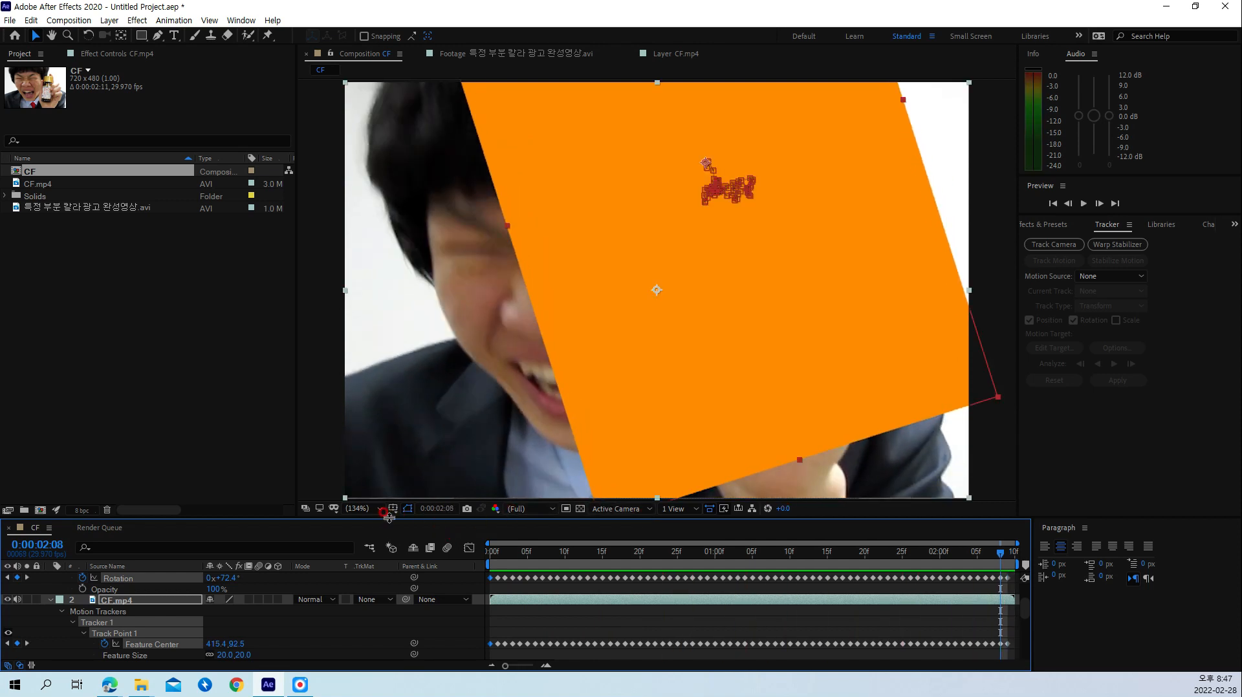
drag(384, 523, 410, 404)
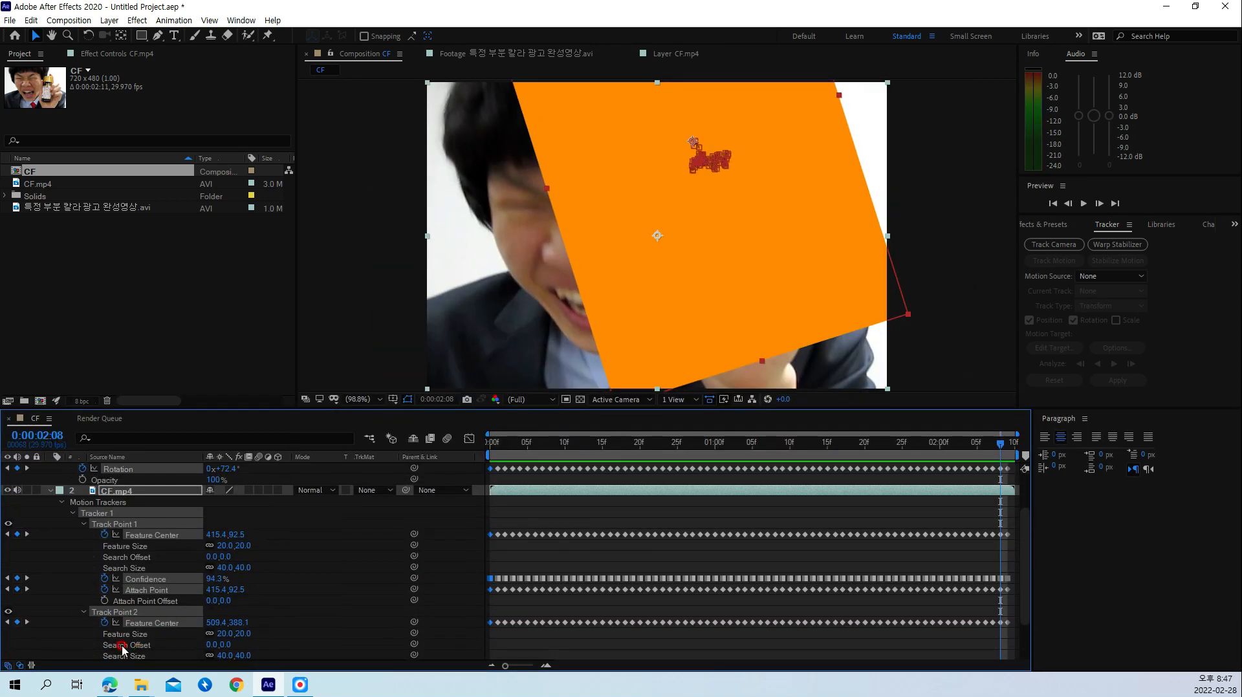
scroll(99, 635, down, 1)
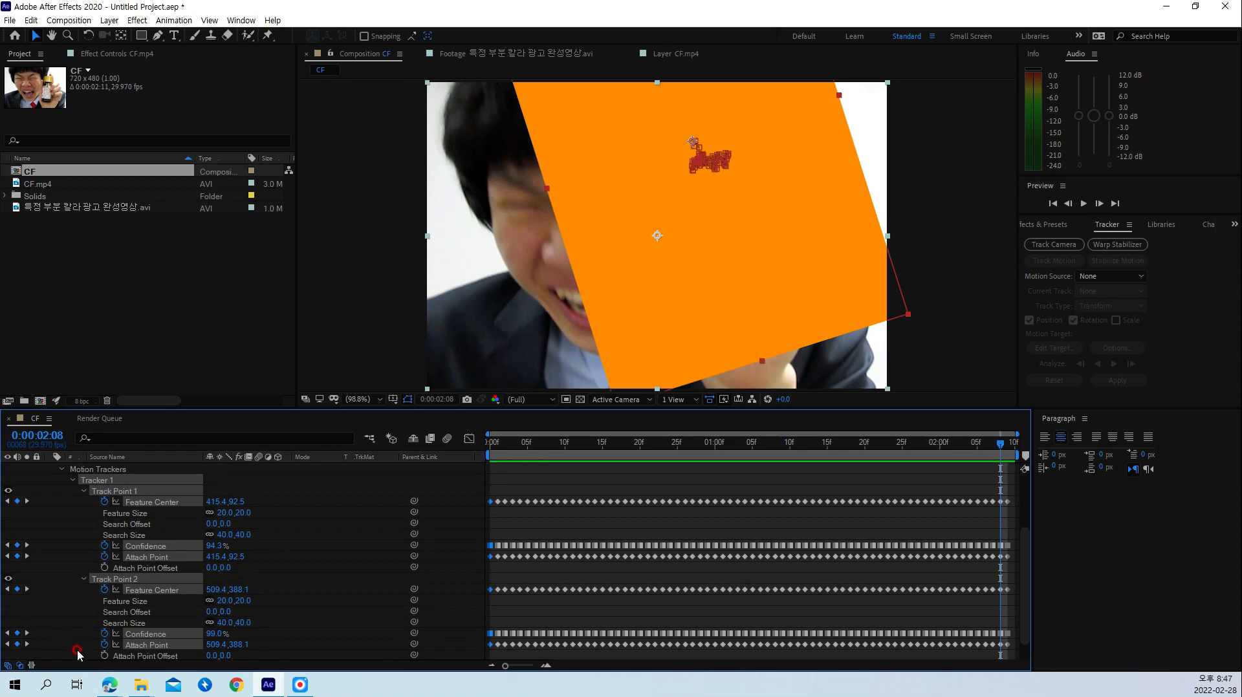
scroll(88, 646, up, 1)
scroll(80, 627, up, 2)
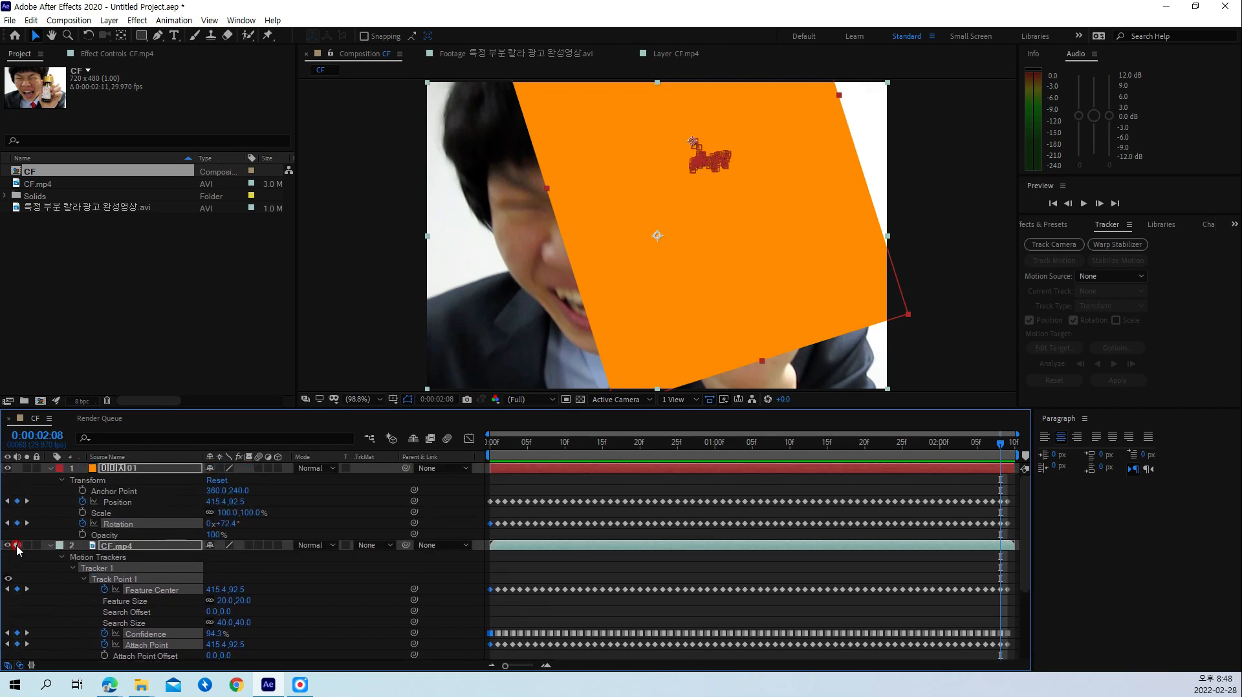
Step: Mute the audio of the CF.mp4 layer and preview the composition
mouse_move(24, 560)
mouse_down()
mouse_move(18, 533)
mouse_move(30, 564)
mouse_up()
key(Escape)
click(18, 547)
key(space)
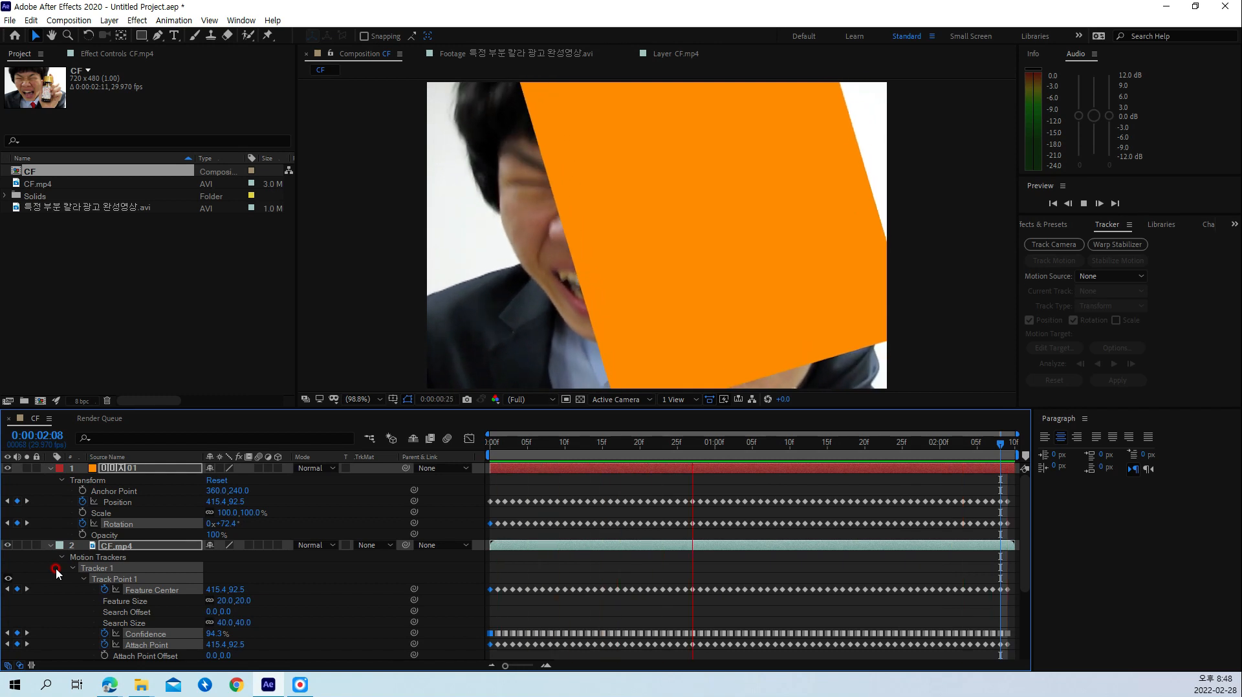
key(space)
Step: Review the keyframes in a full-window timeline, restore the layout and collapse the CF.mp4 layer's properties
click(142, 471)
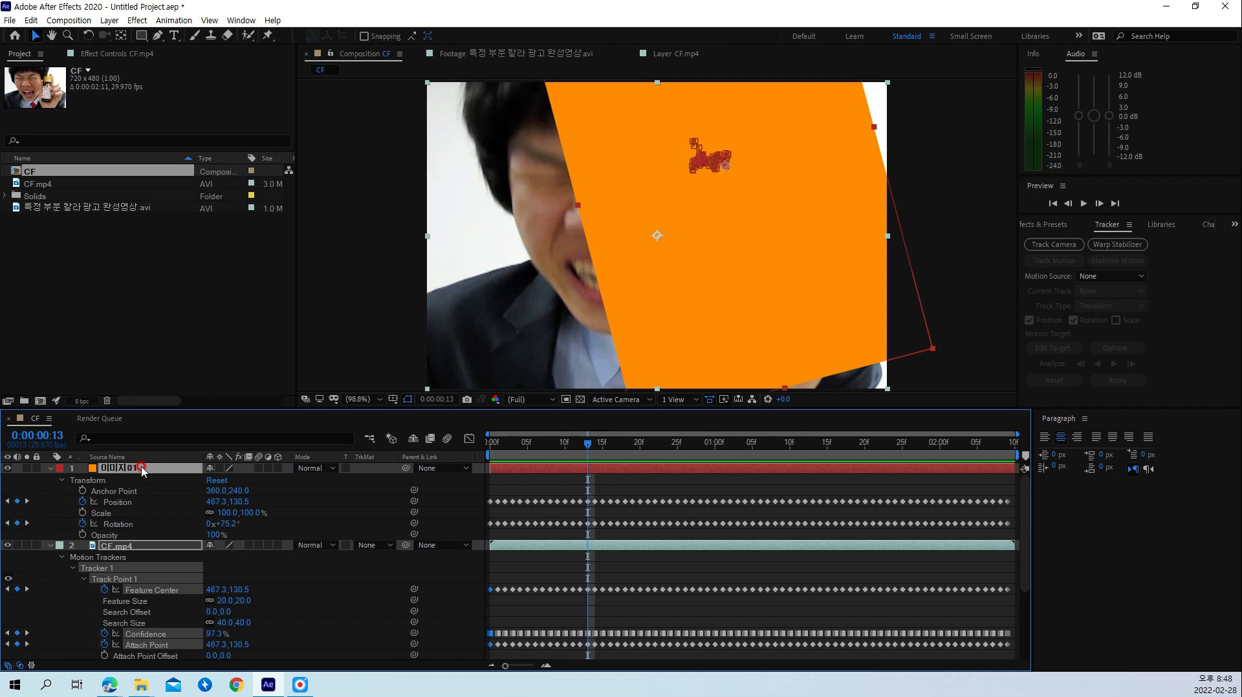
key(grave)
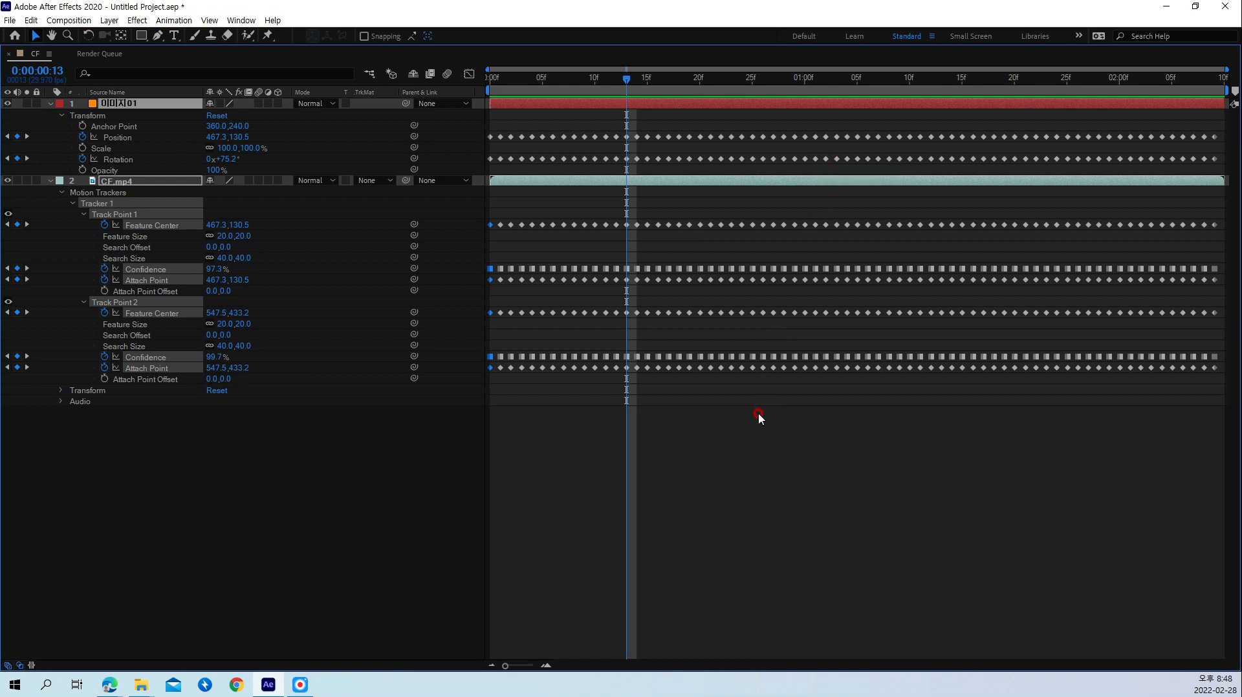
click(750, 460)
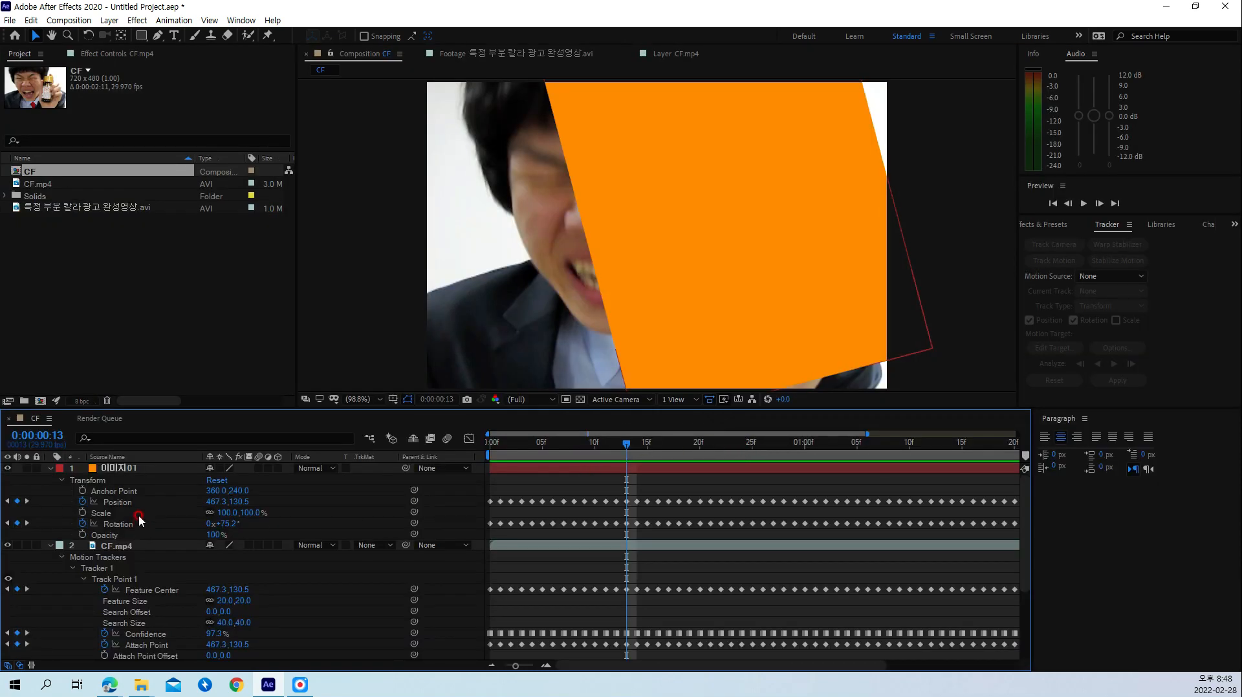
click(123, 477)
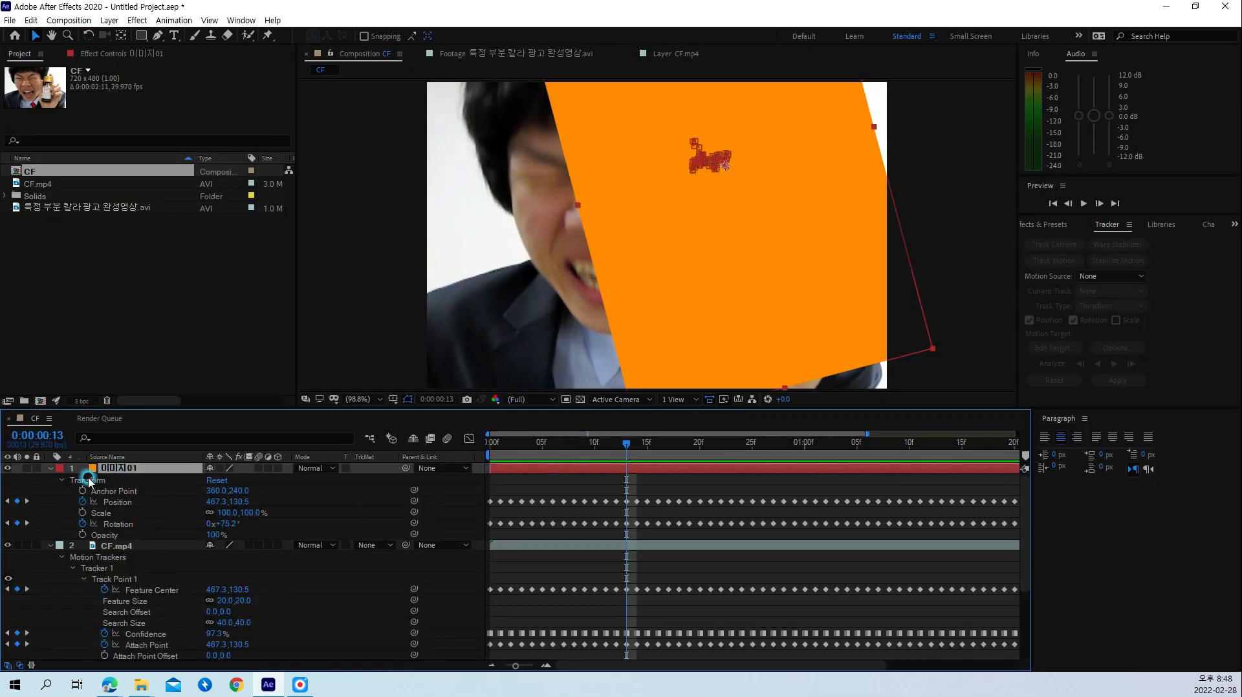
click(50, 546)
click(76, 575)
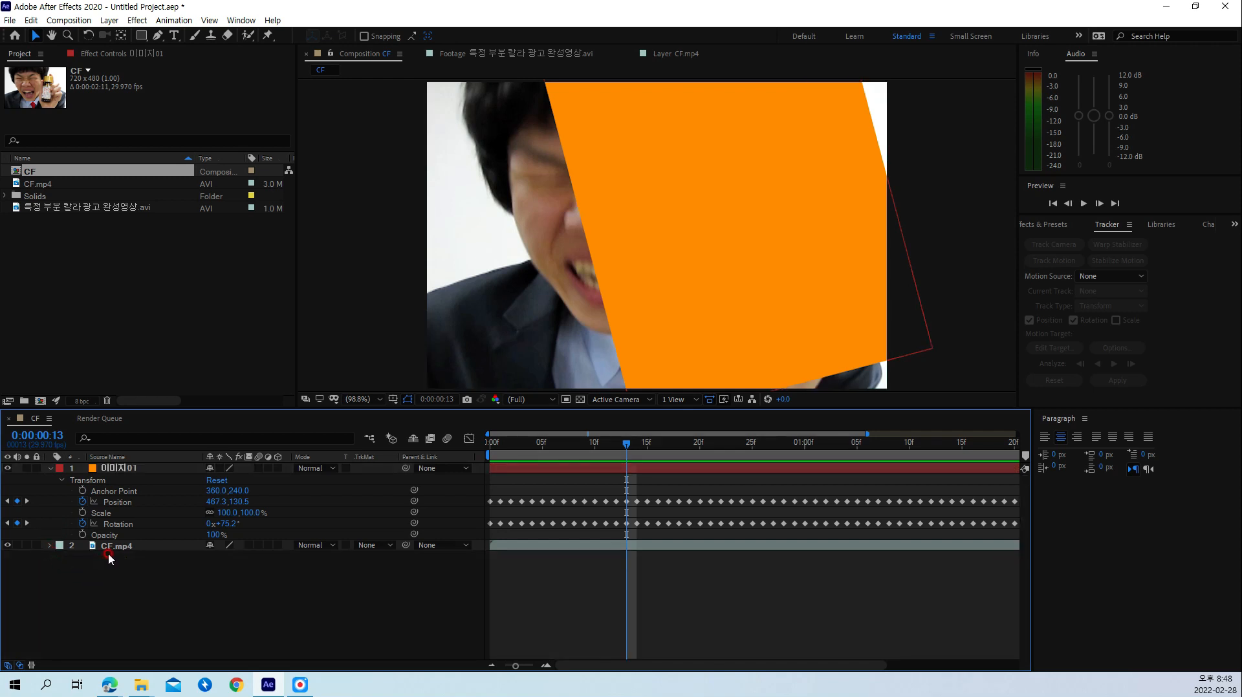
Step: Duplicate the CF.mp4 layer
click(112, 546)
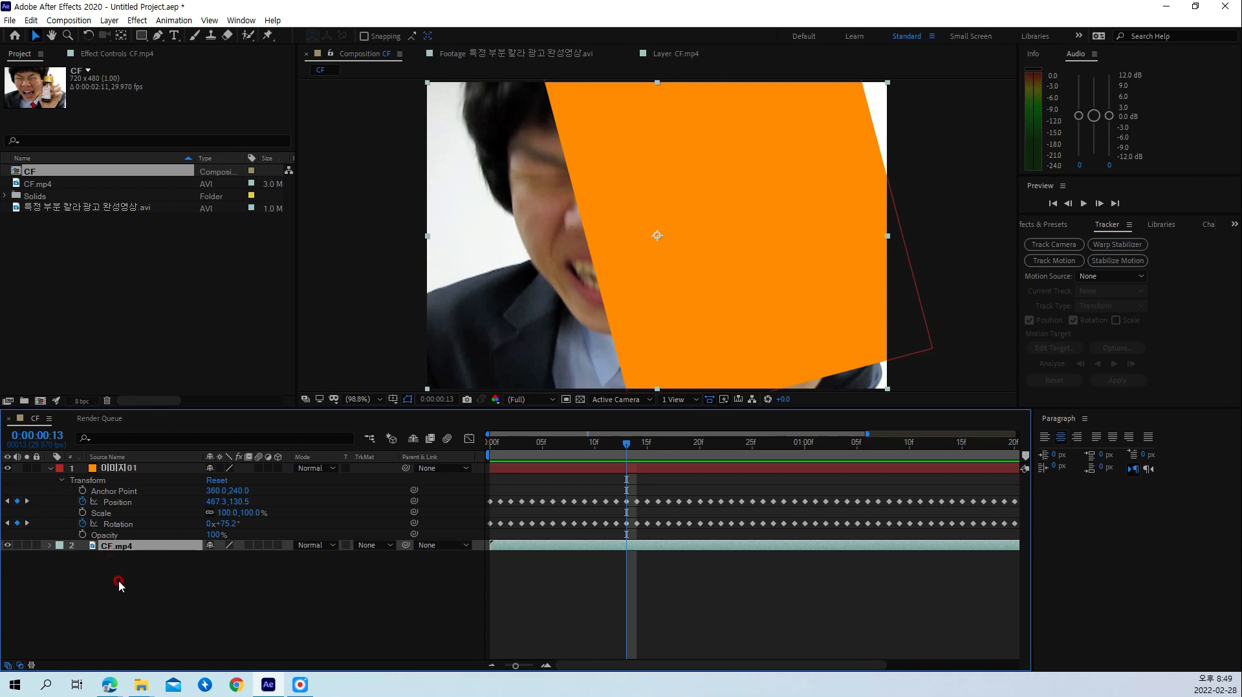
click(120, 555)
click(119, 550)
key(ctrl+d)
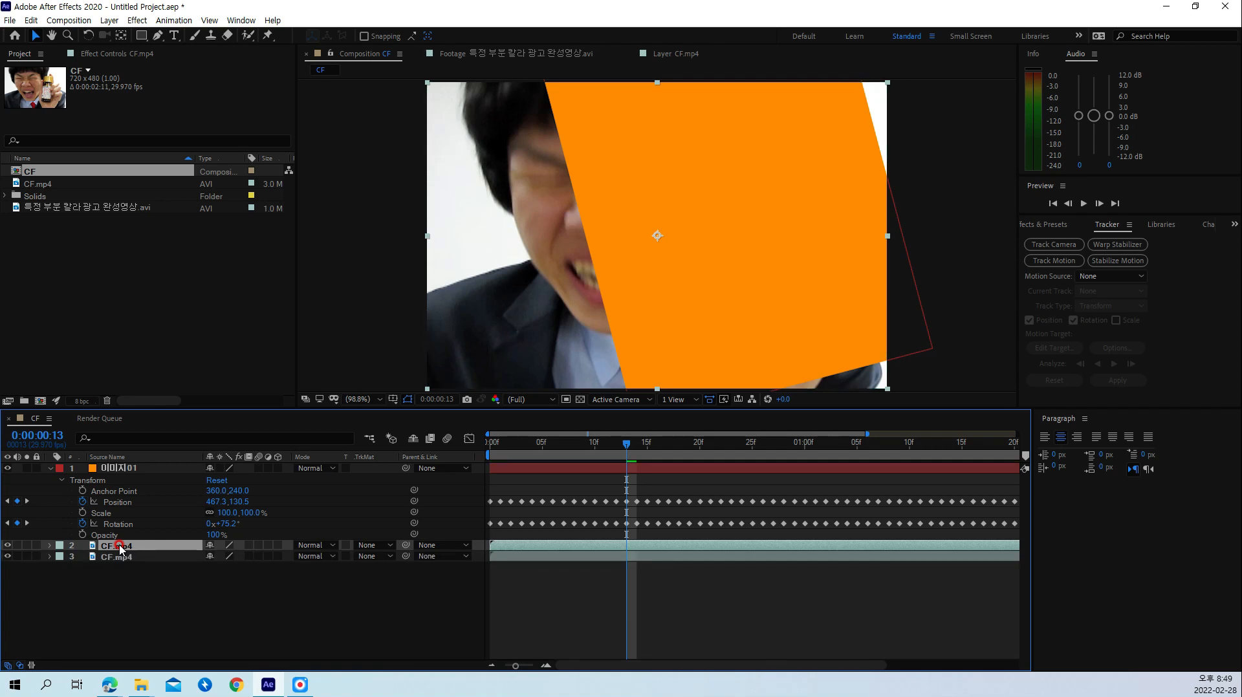
Step: Hide the lower CF.mp4 layer so that only the upper copy is displayed
click(111, 559)
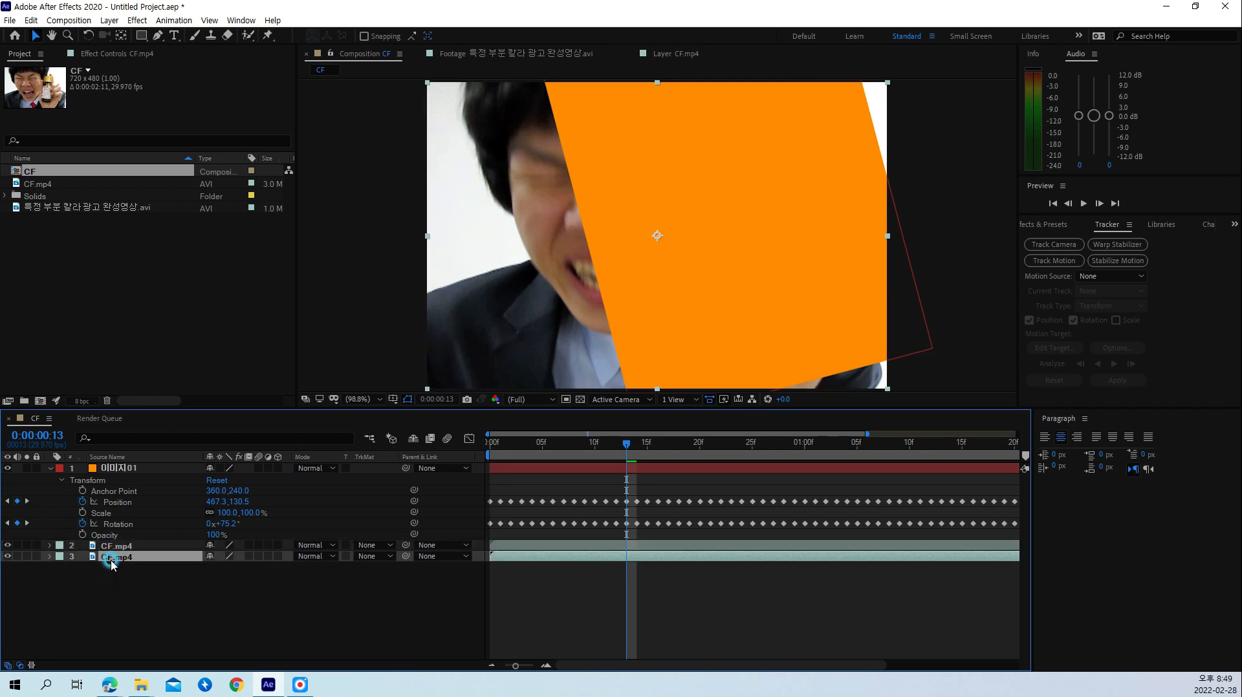
click(8, 557)
click(7, 558)
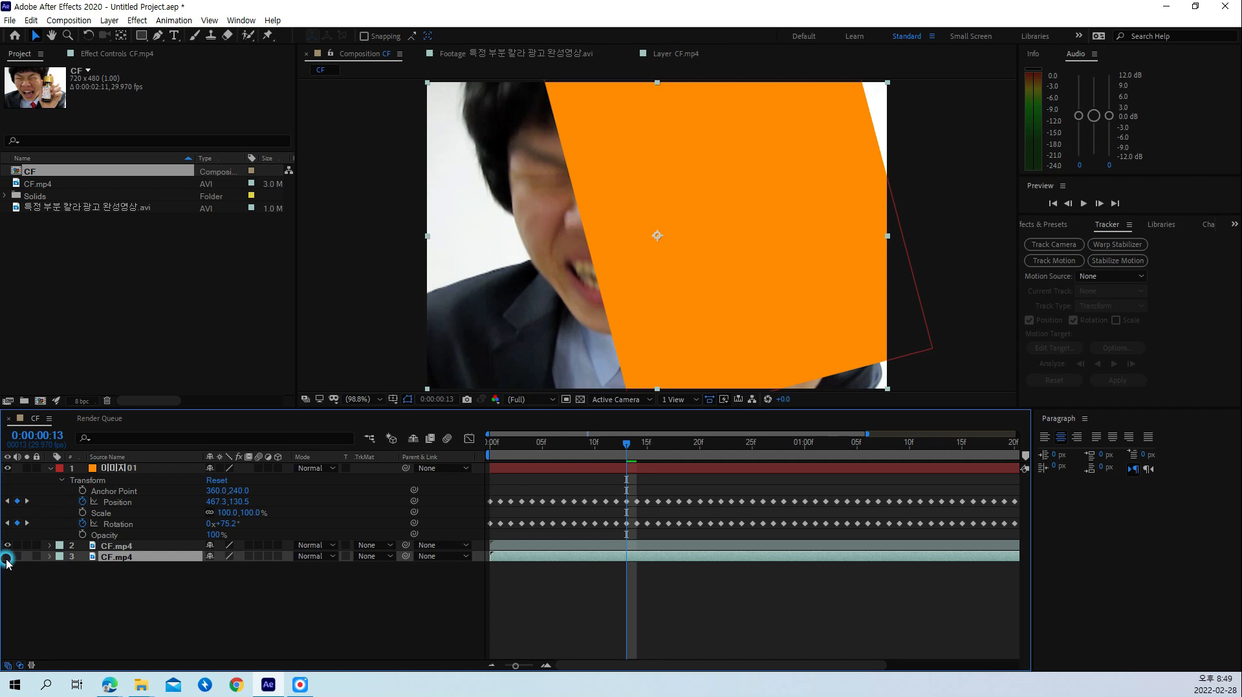
click(99, 607)
Step: Set the track matte of the upper CF.mp4 layer to Alpha Matte "이미지01"
click(112, 547)
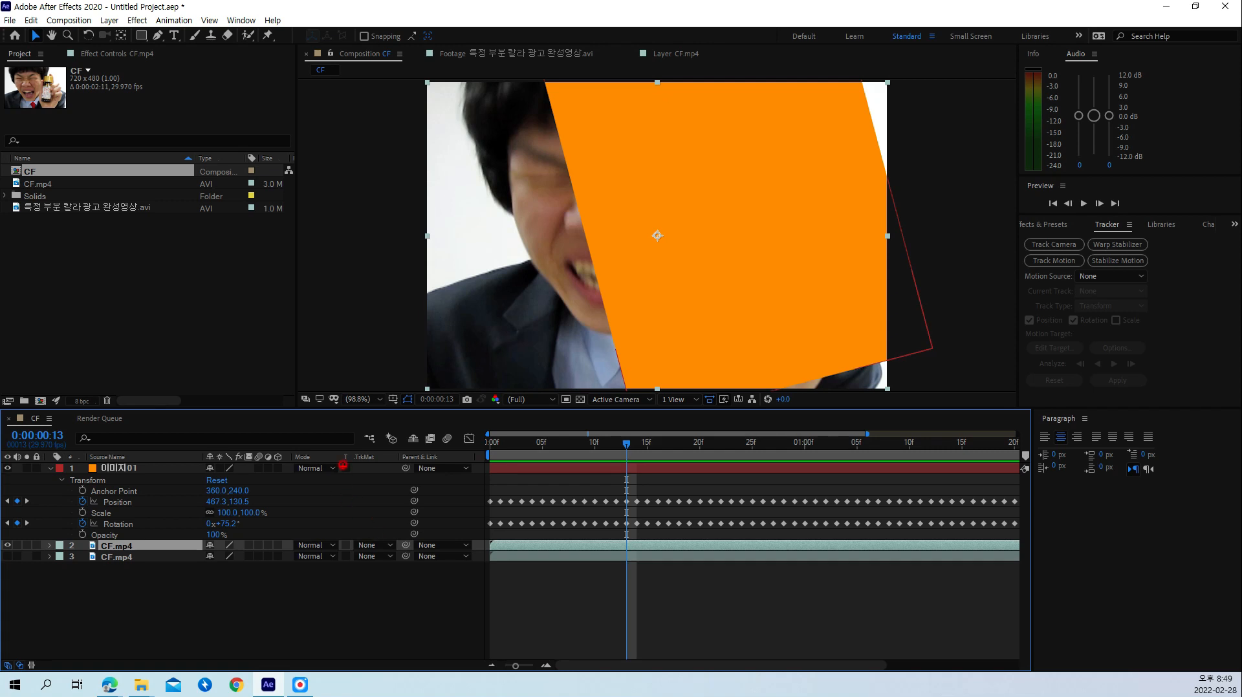
mouse_move(344, 436)
mouse_down()
mouse_move(402, 521)
mouse_move(403, 577)
mouse_up()
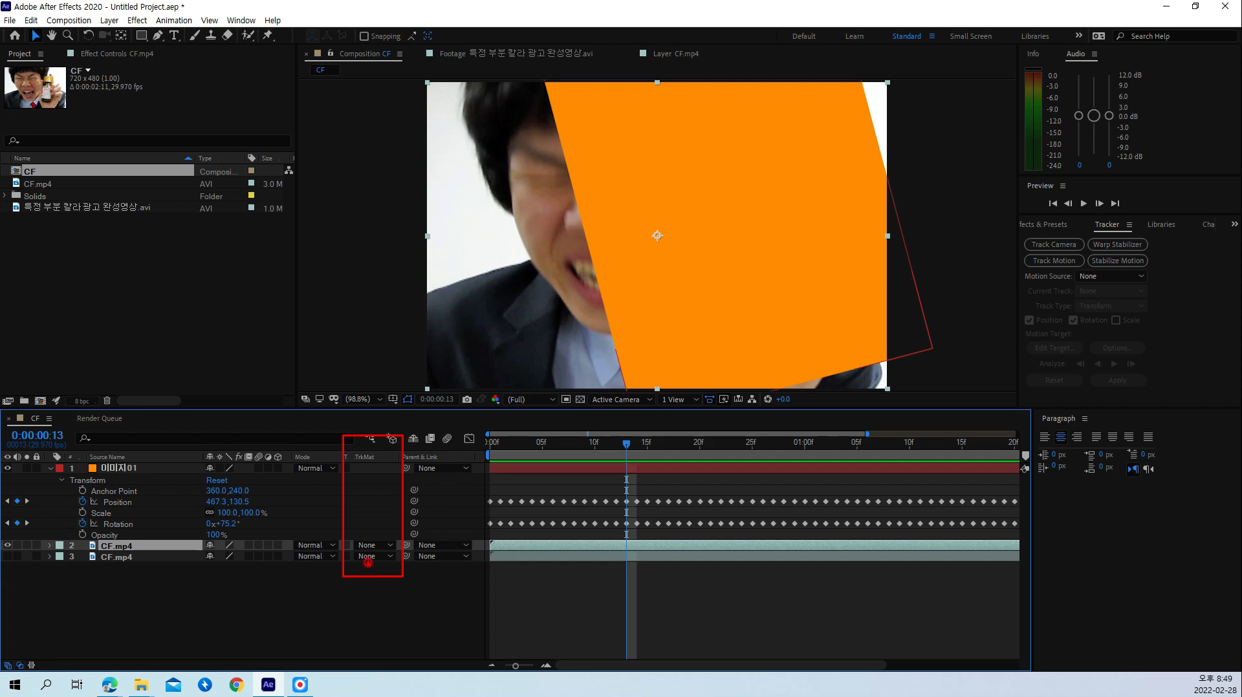
key(Escape)
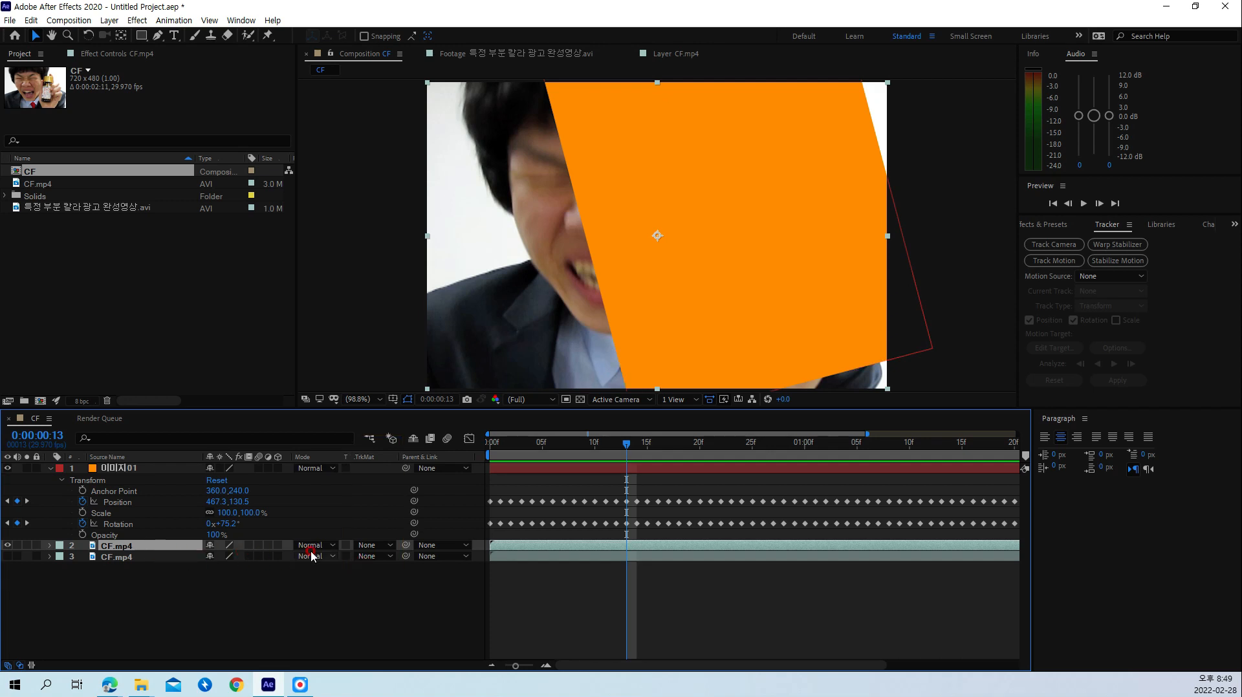
click(391, 545)
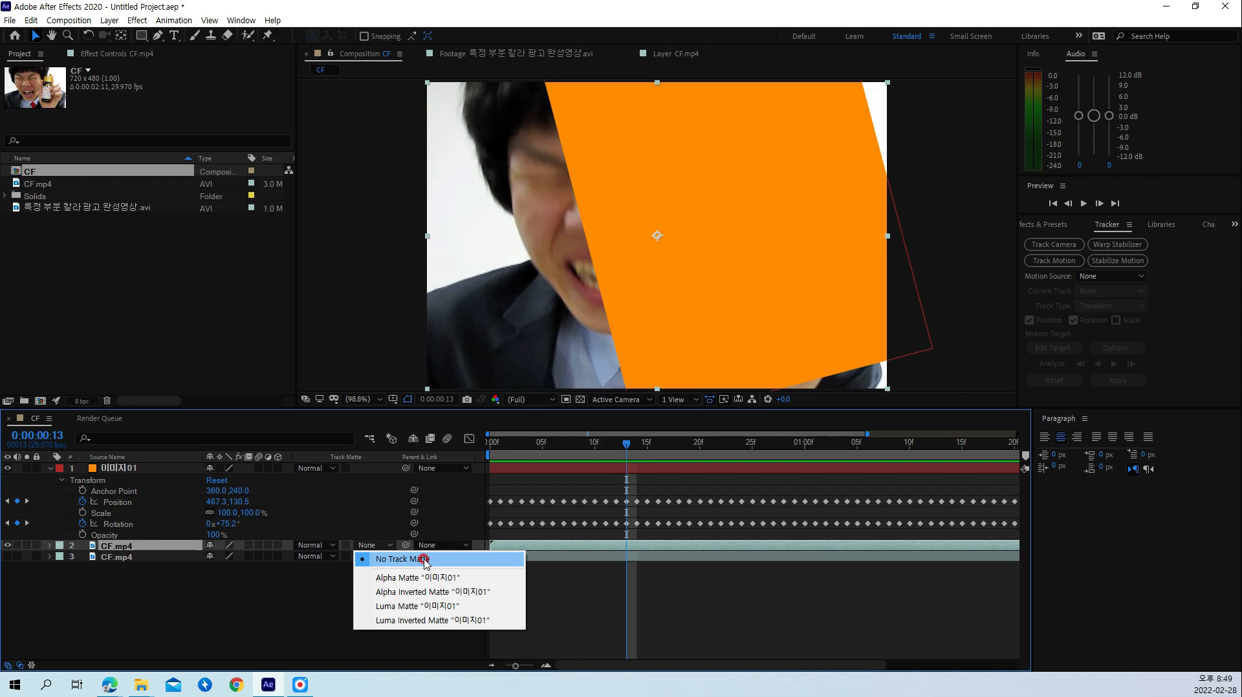
click(457, 578)
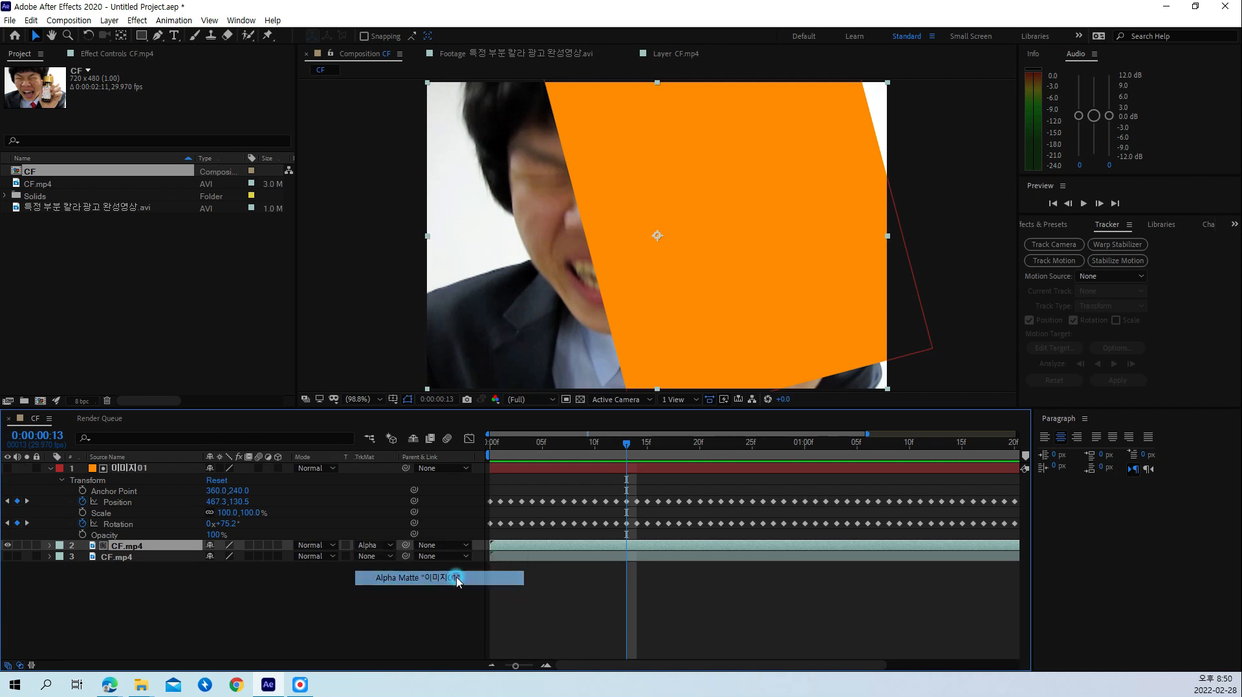
Step: Preview the matted footage and turn on the transparency grid in the composition view
click(386, 622)
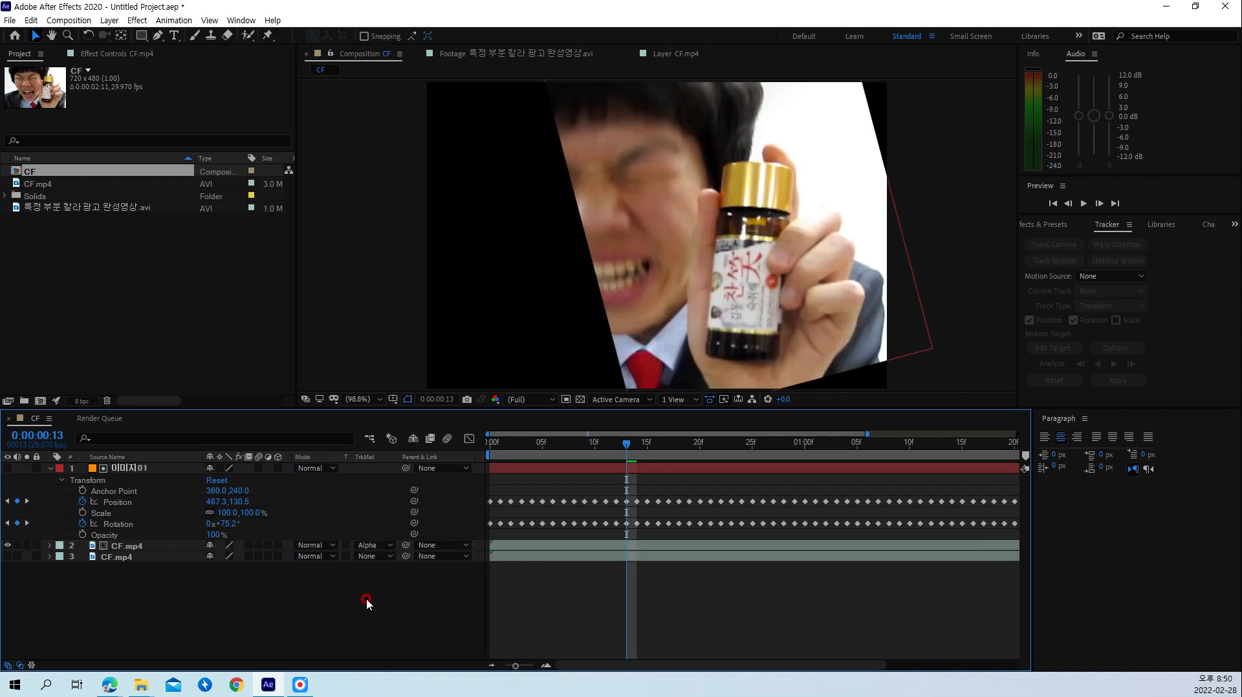
key(space)
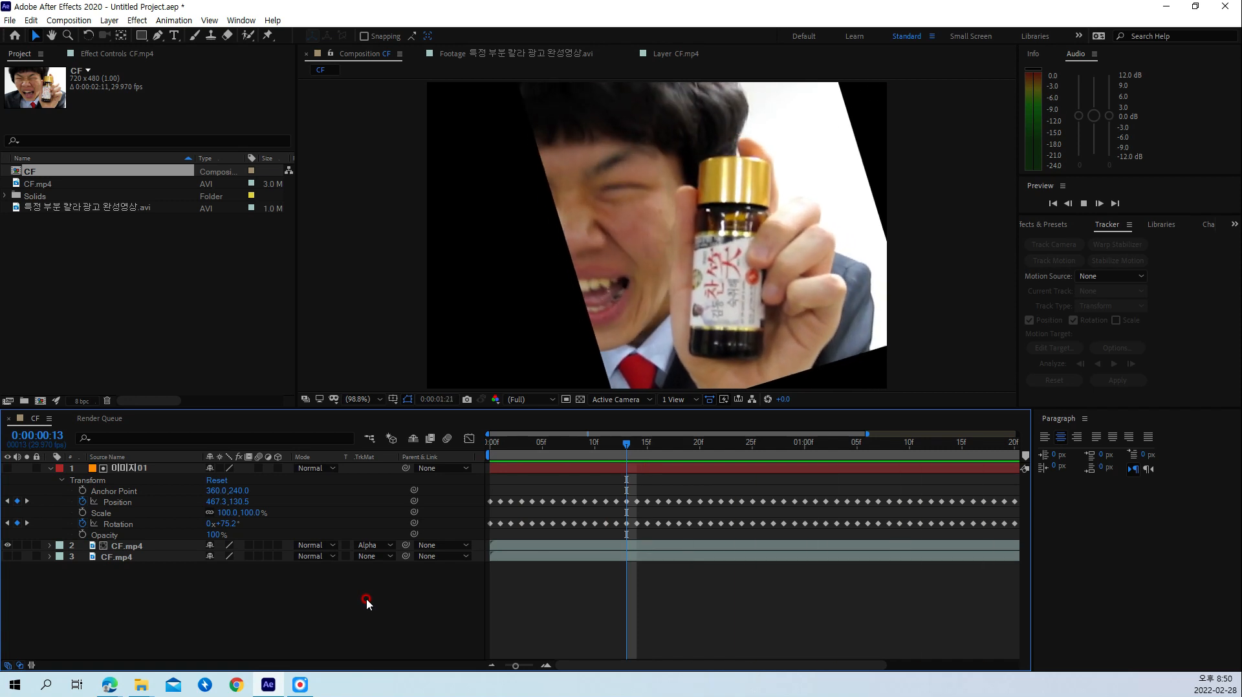
click(580, 400)
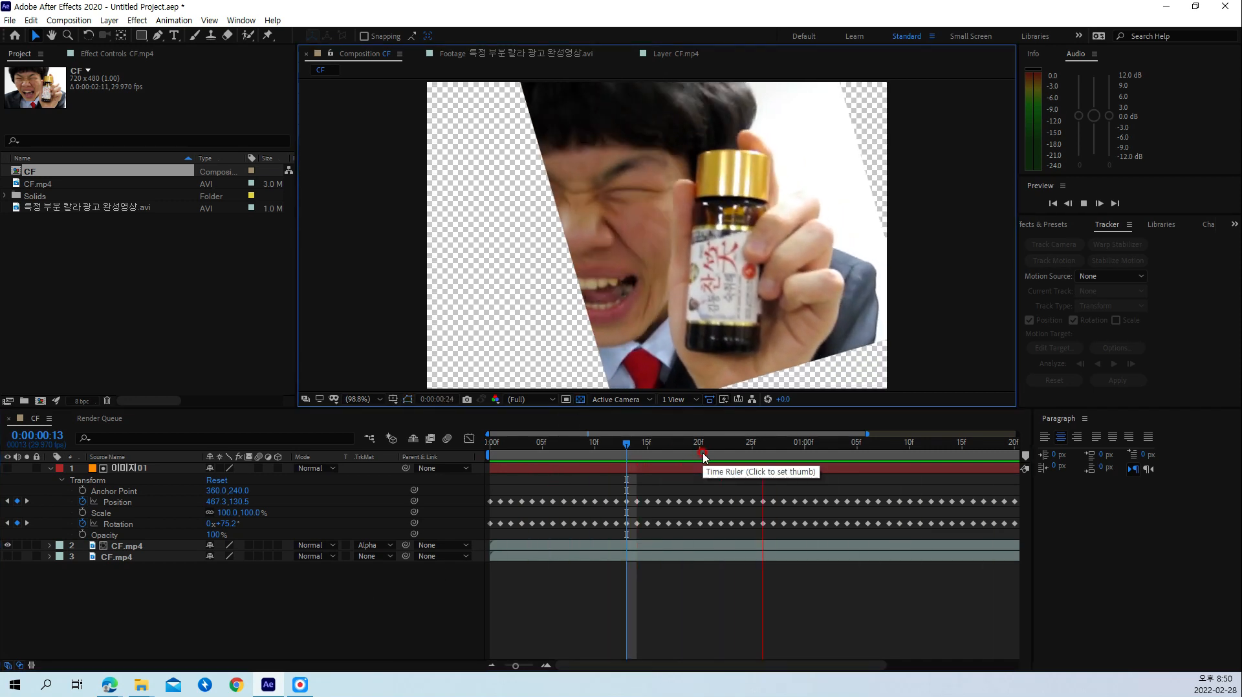